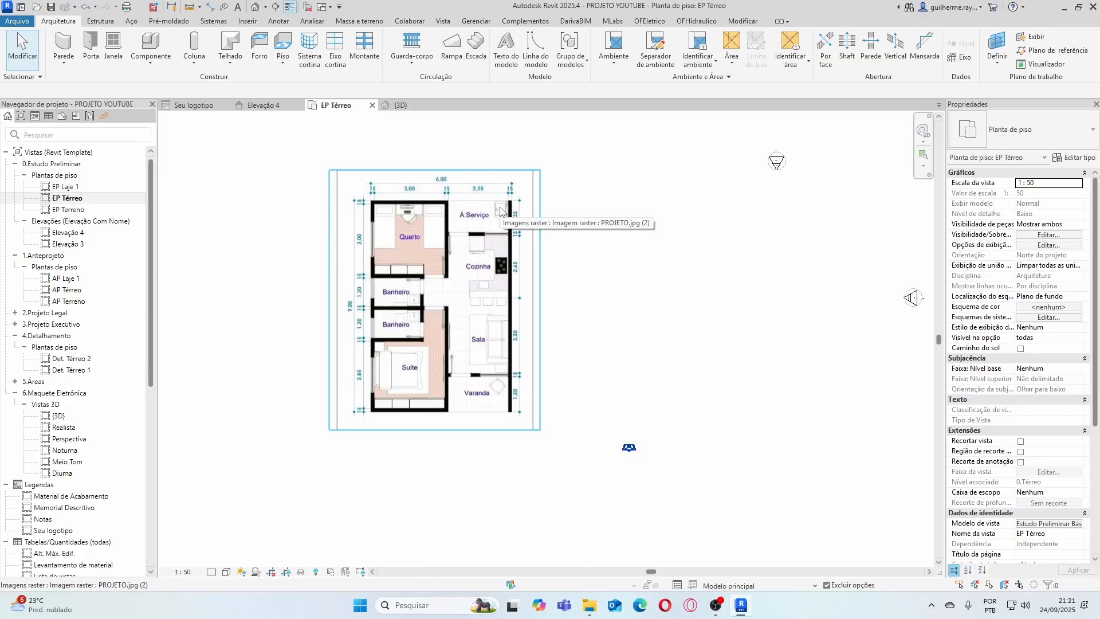
Examine the room layout and dimensions in the reference floor plan image of the EP Térreo view
scroll(500, 210, down, 4)
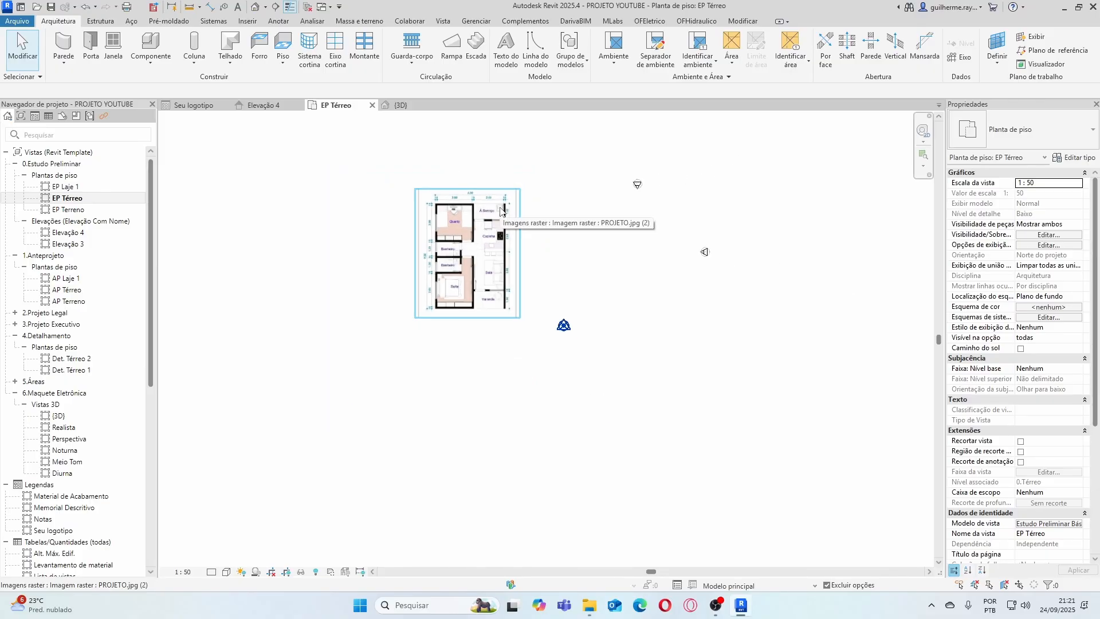
scroll(500, 211, up, 6)
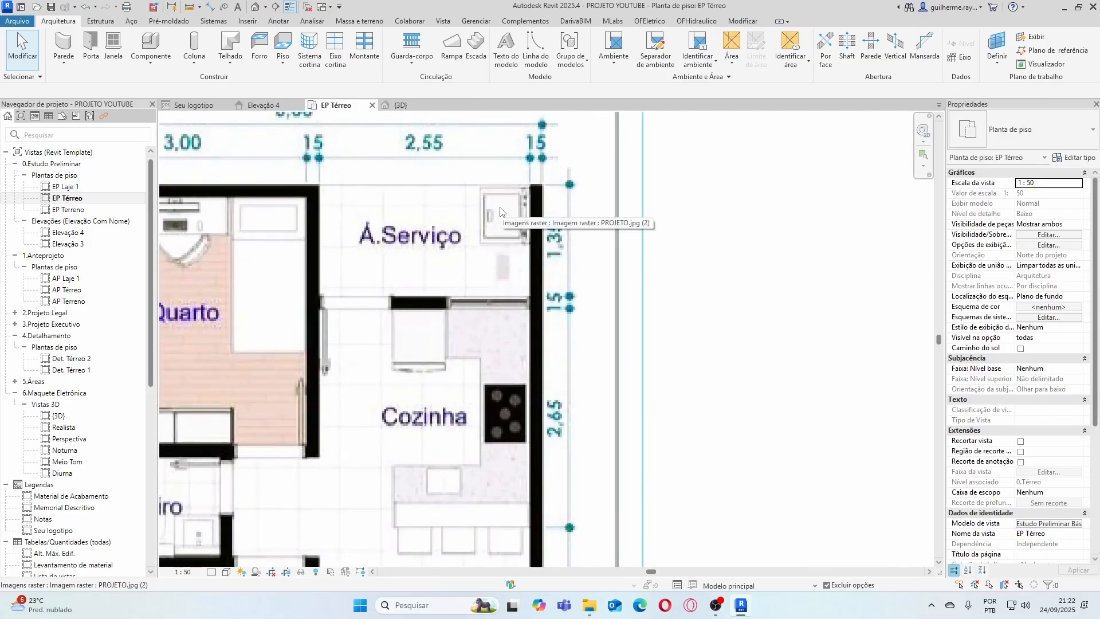
scroll(500, 211, down, 8)
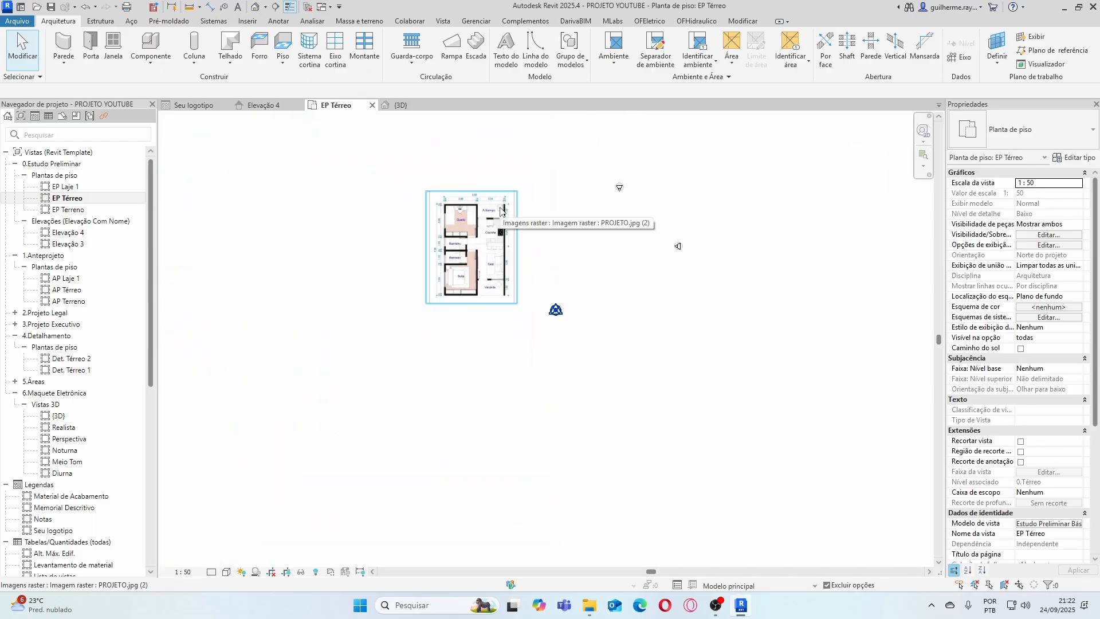
scroll(504, 207, up, 5)
scroll(565, 242, down, 4)
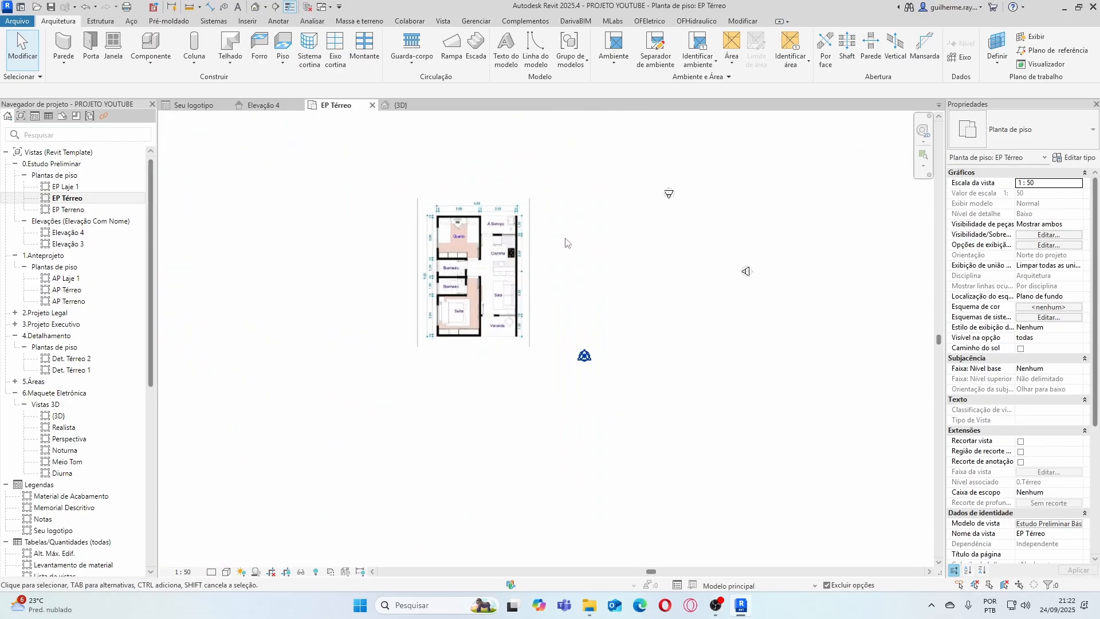
scroll(499, 258, up, 4)
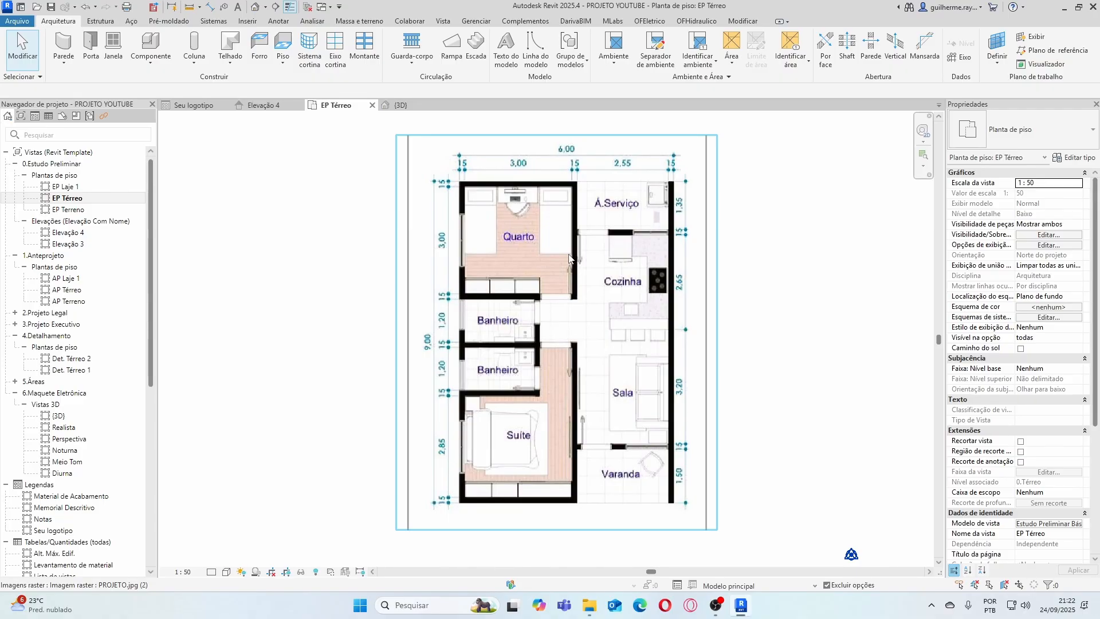
scroll(568, 260, down, 3)
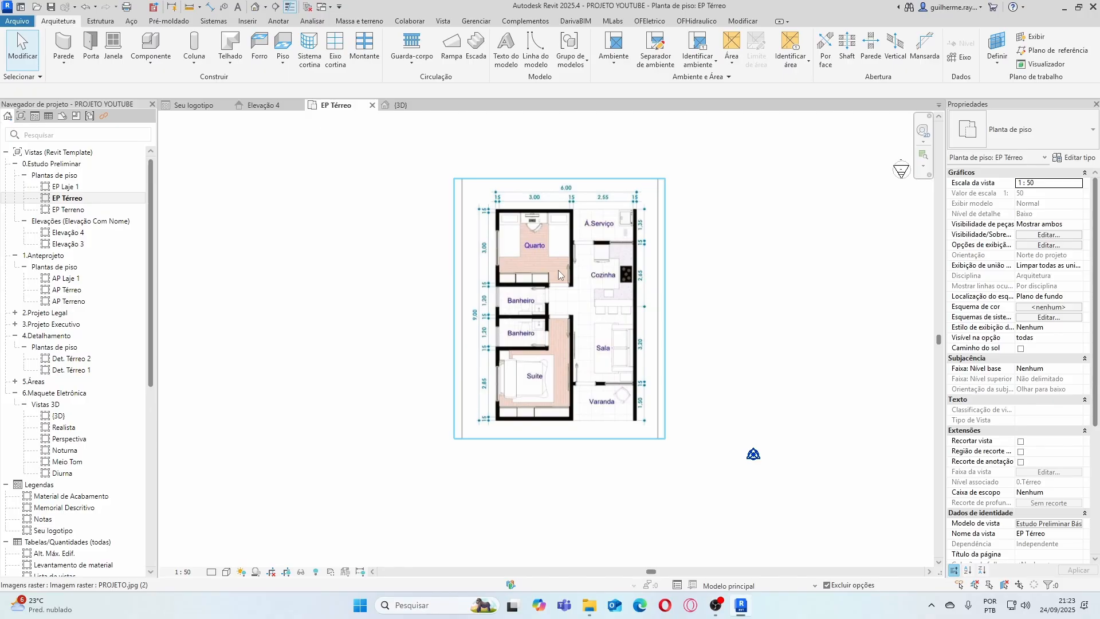
scroll(558, 275, down, 1)
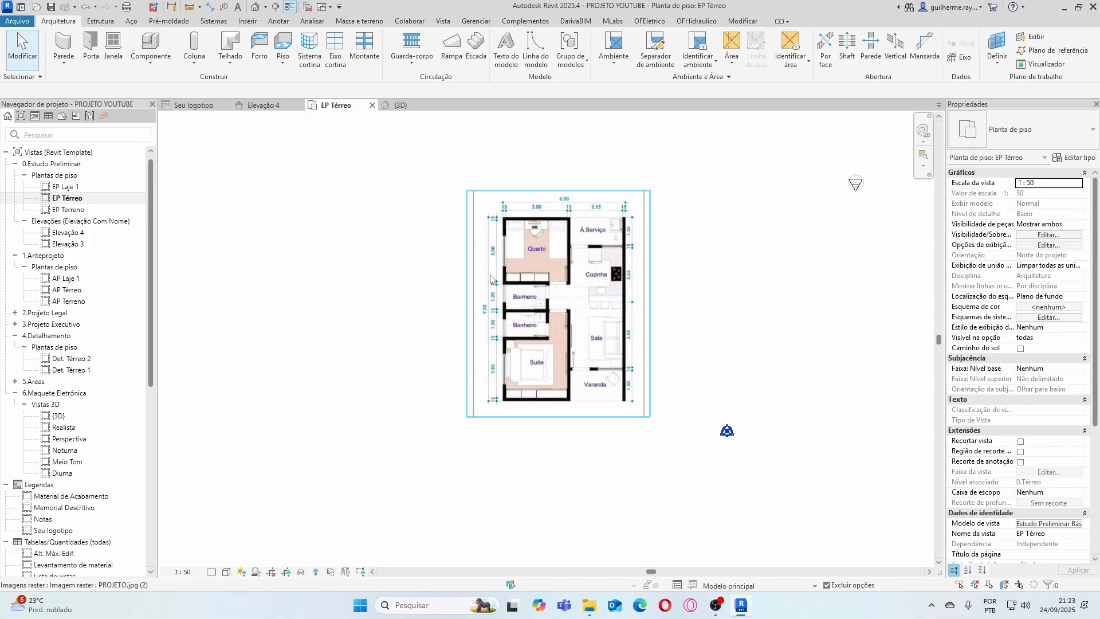
scroll(464, 276, down, 2)
scroll(658, 244, up, 2)
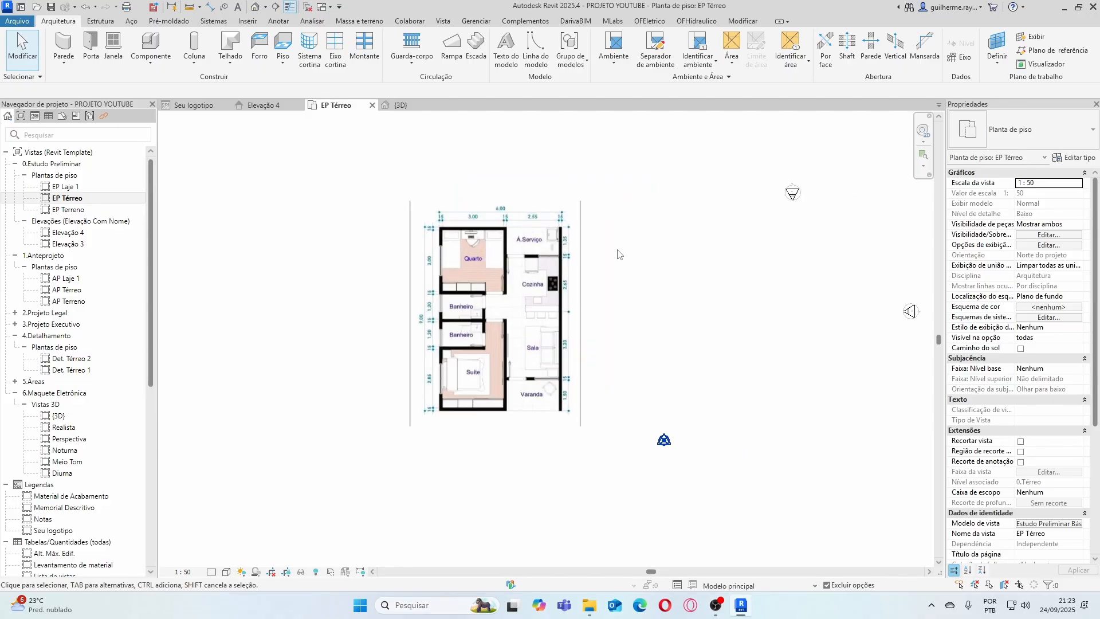
scroll(534, 261, down, 2)
scroll(782, 248, up, 1)
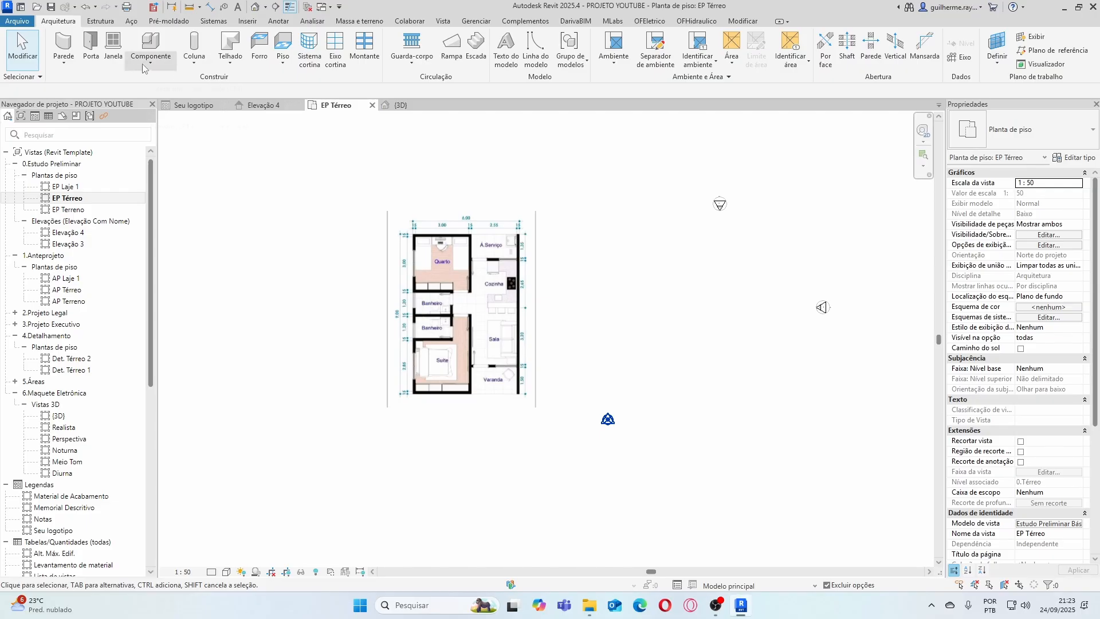
Start the Wall tool and choose the basic wall type 15 cm Tinta Acrílica/Tinta Acrílica
click(68, 41)
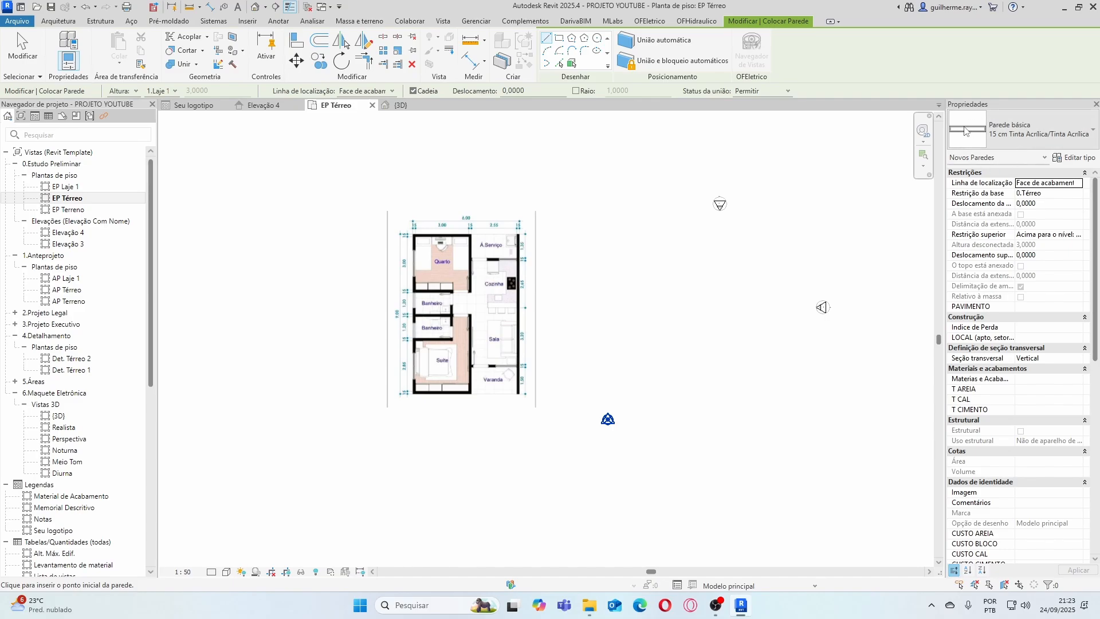
scroll(407, 233, up, 1)
scroll(407, 234, up, 2)
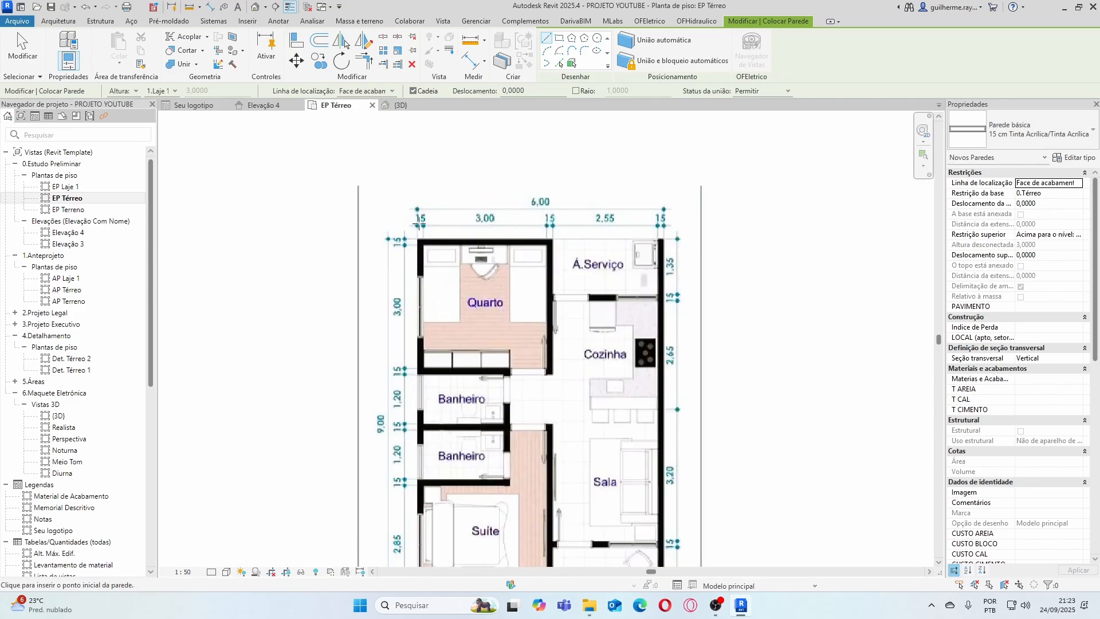
scroll(420, 219, down, 1)
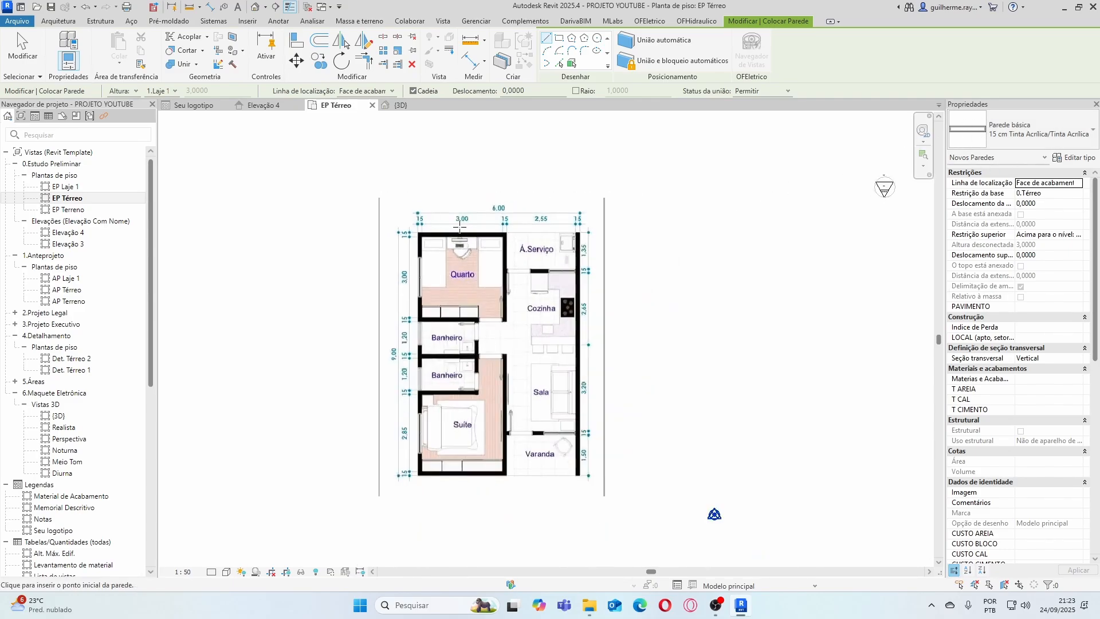
click(1026, 133)
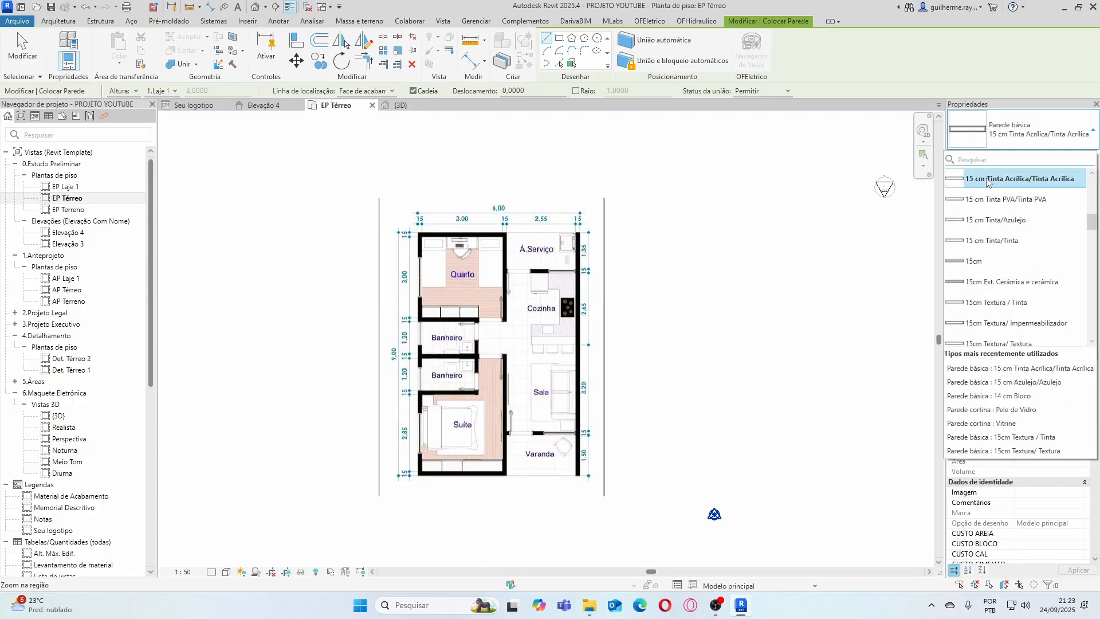
scroll(1057, 195, up, 5)
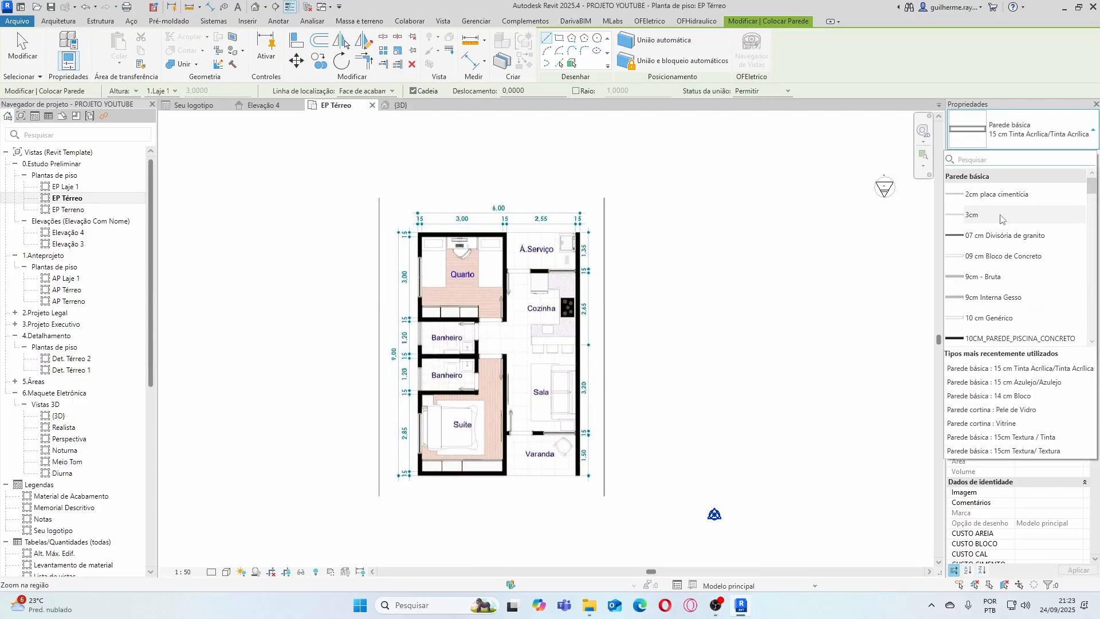
scroll(1060, 195, down, 5)
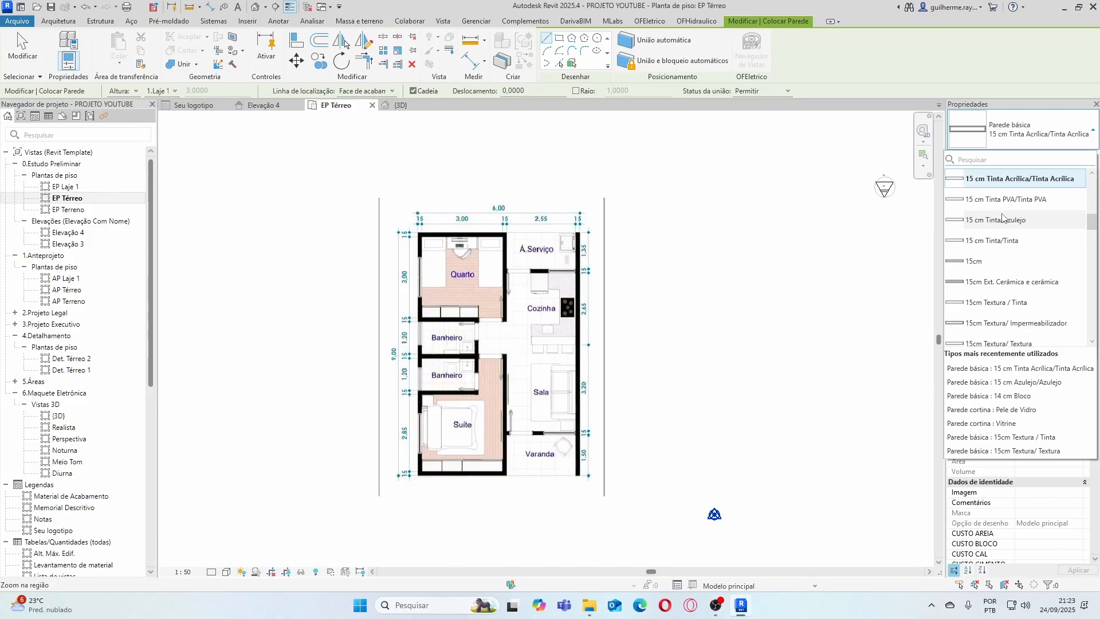
scroll(1023, 313, up, 3)
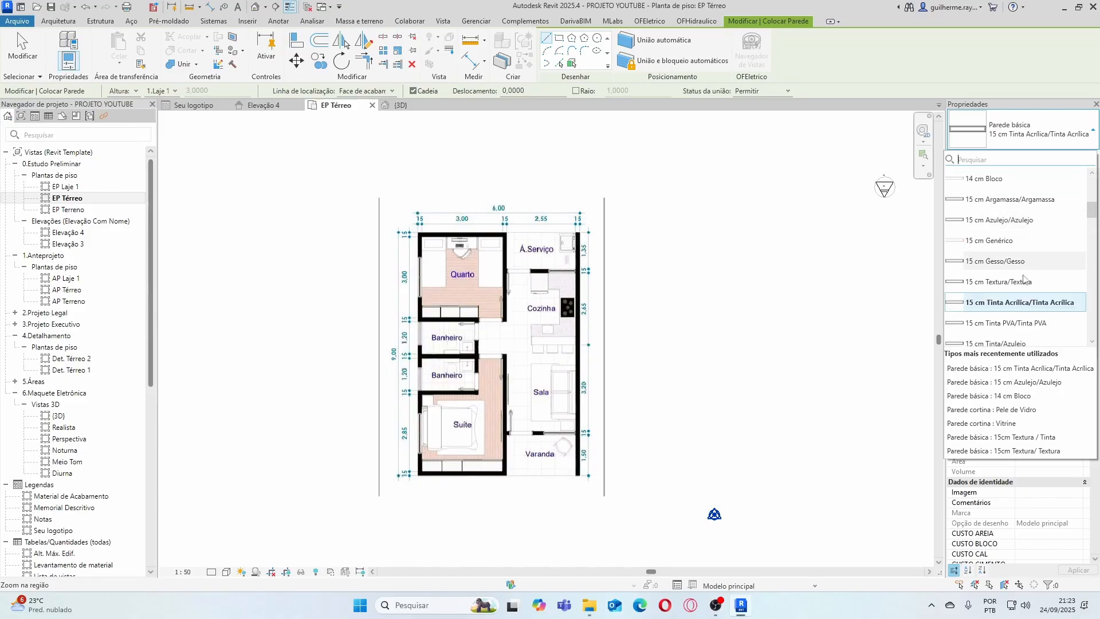
click(1037, 311)
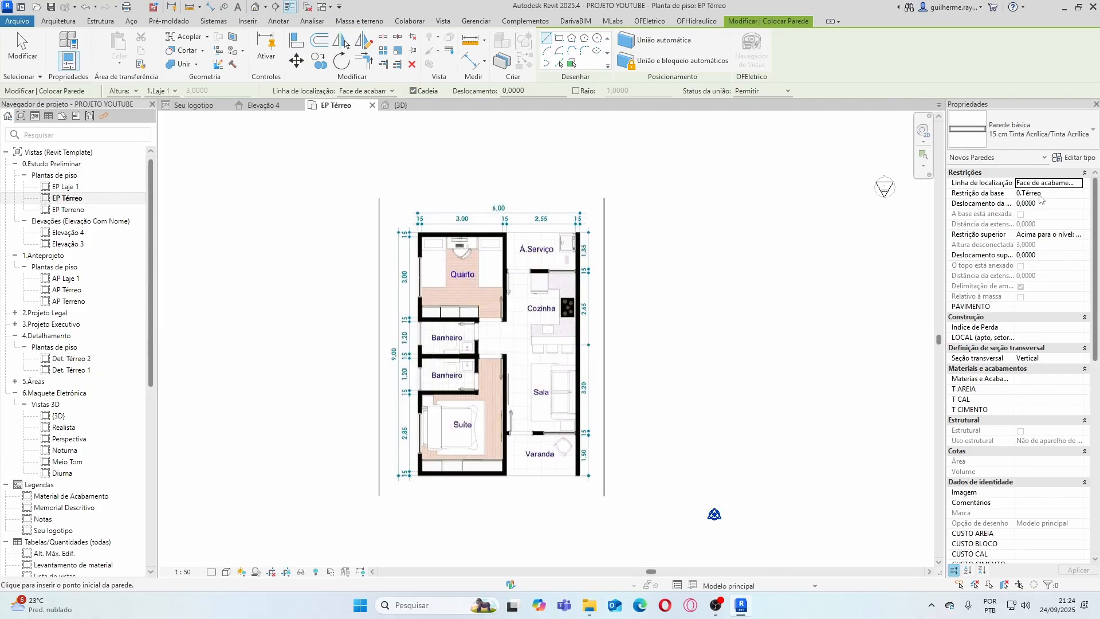
Set the new wall's top constraint to Não conectado with an unconnected height of 3
click(1041, 195)
click(1041, 194)
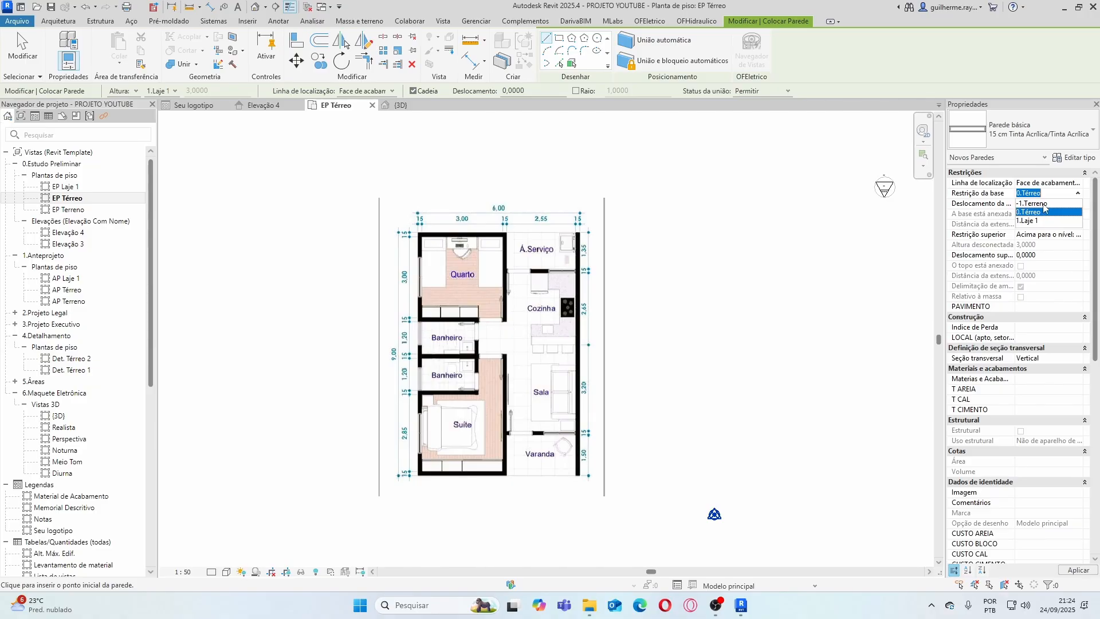
click(1077, 195)
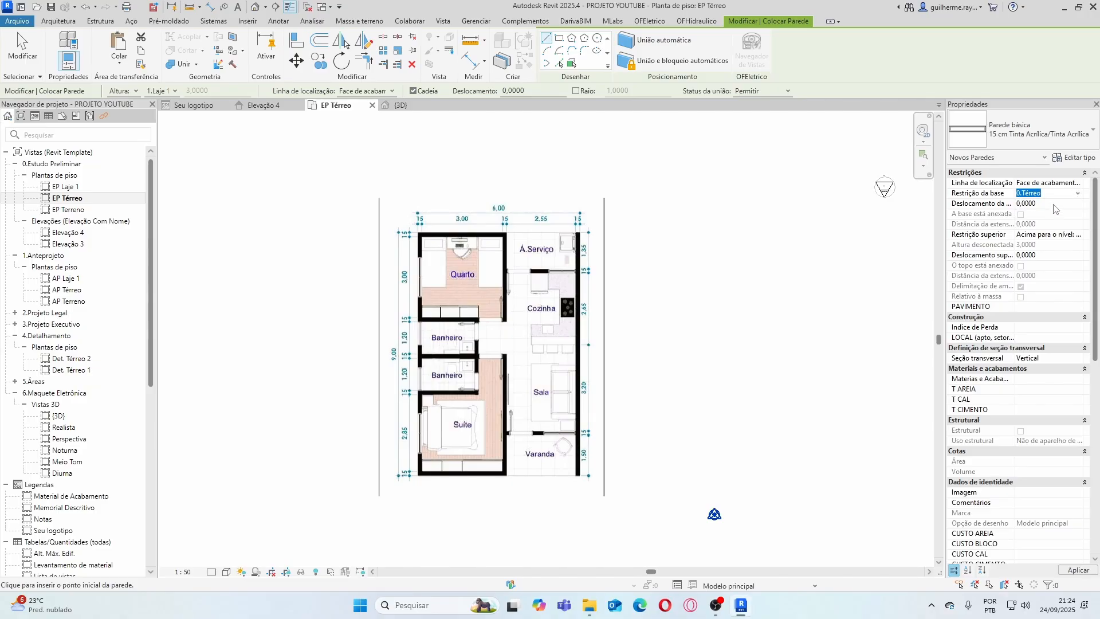
click(1052, 243)
click(1078, 235)
click(1031, 247)
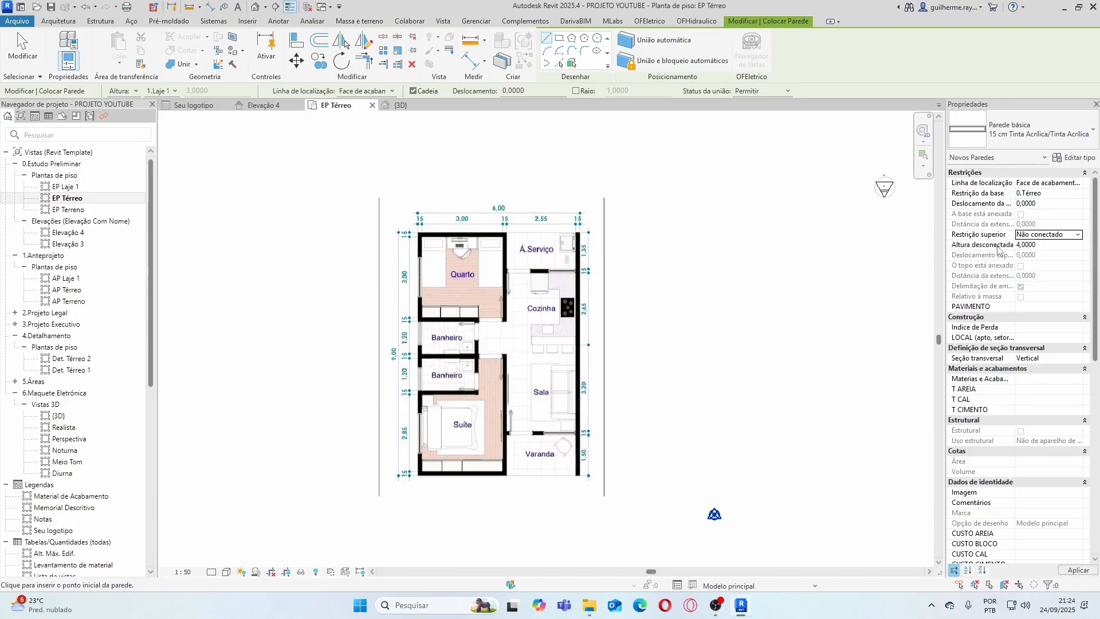
click(986, 249)
text(3)
key(Return)
Set the new wall's top constraint to Acima para o nível: 1.Laje 1
click(1080, 235)
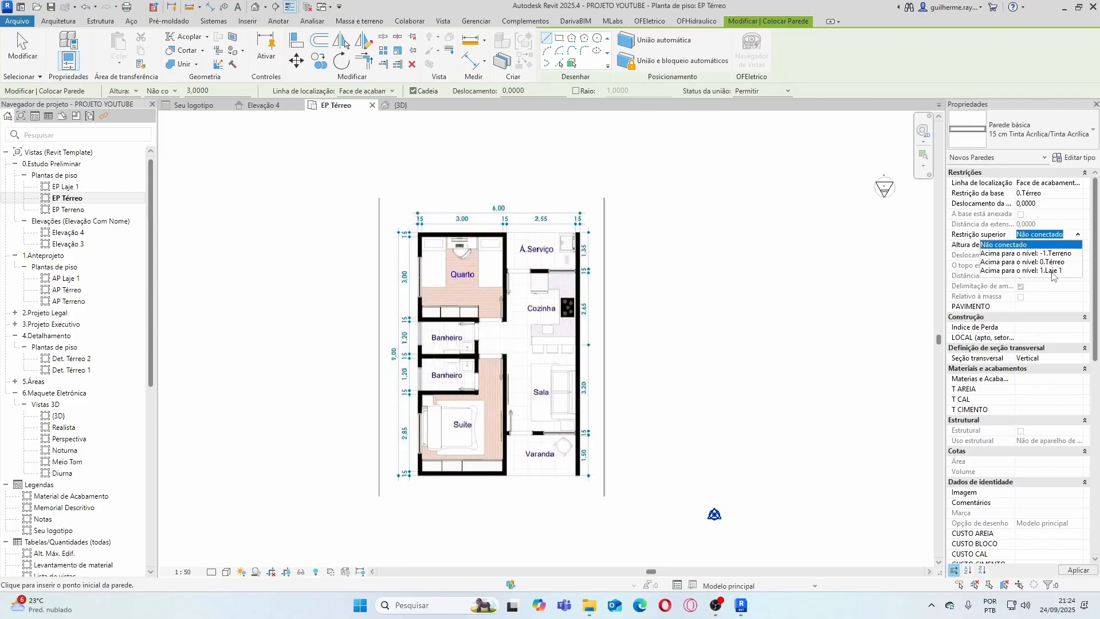
click(1053, 273)
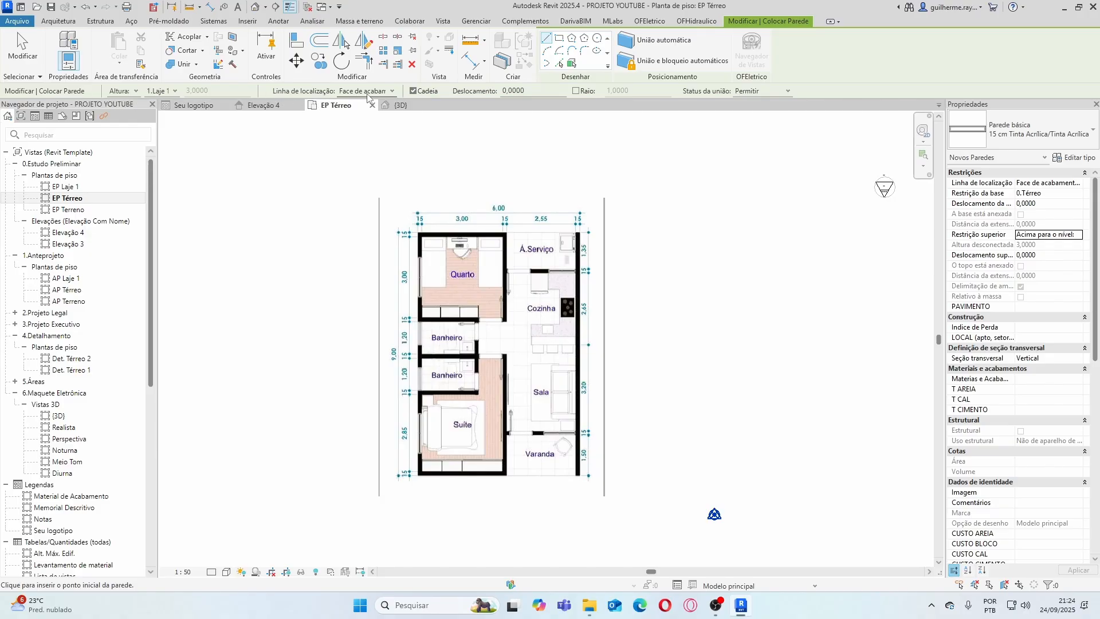
Draw a vertical test wall about 1.80 m long beside the floor plan, using the location line Linha central da parede
click(392, 92)
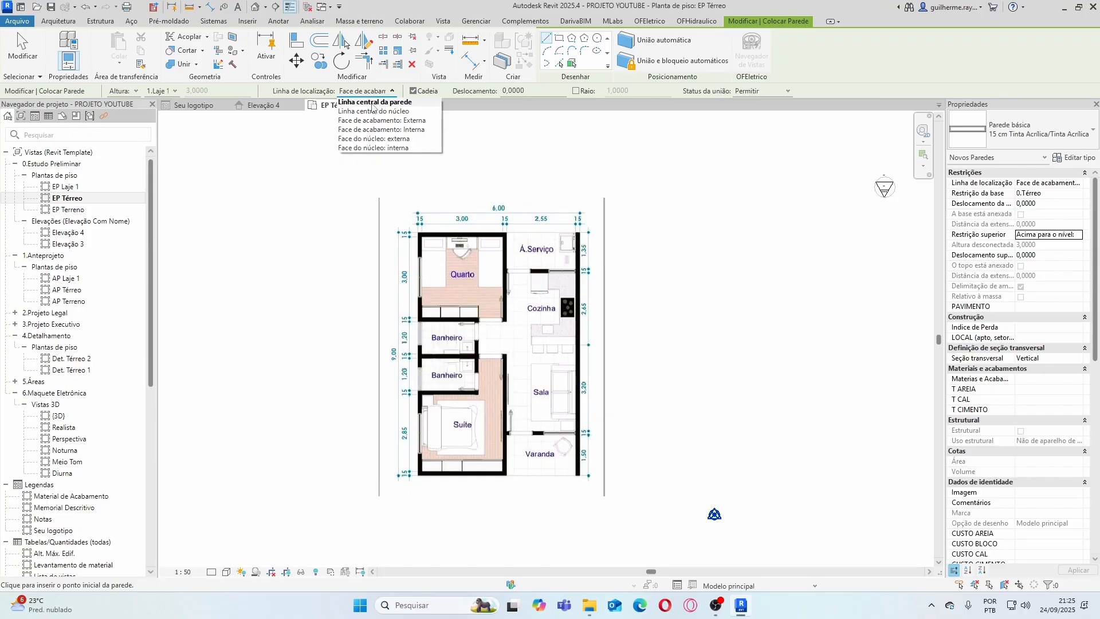
click(385, 103)
click(392, 92)
click(385, 104)
click(683, 246)
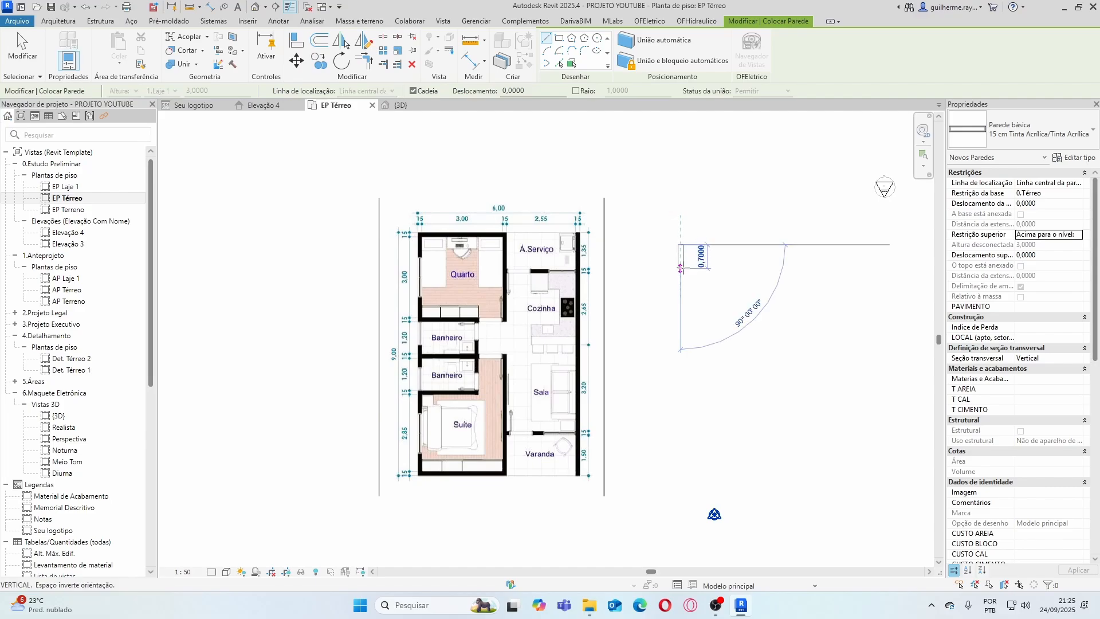
scroll(686, 270, up, 2)
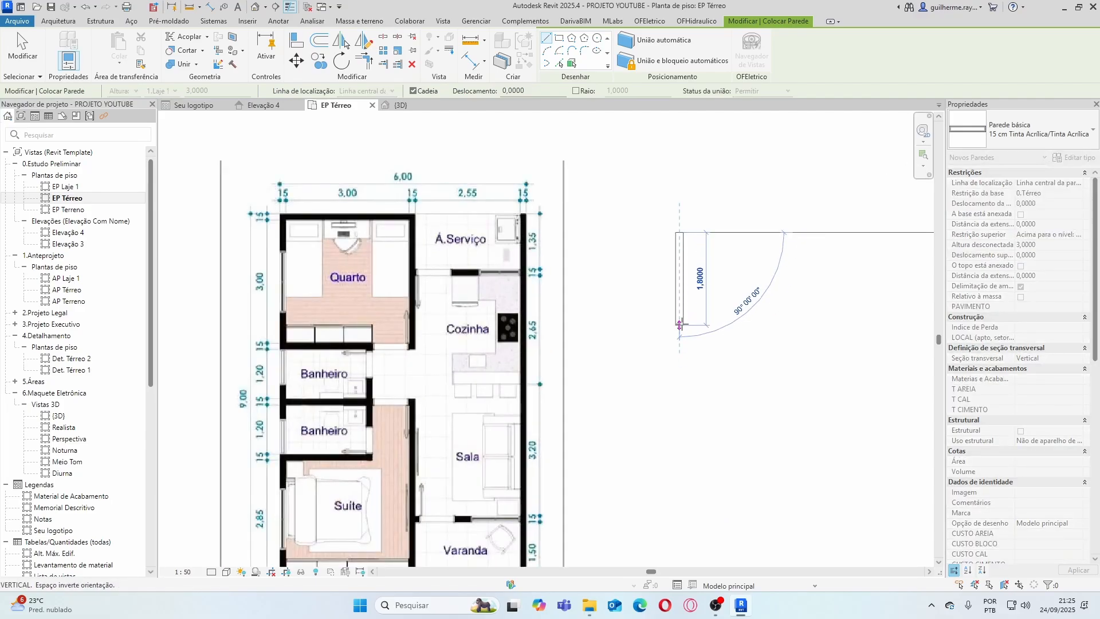
click(680, 325)
key(Escape)
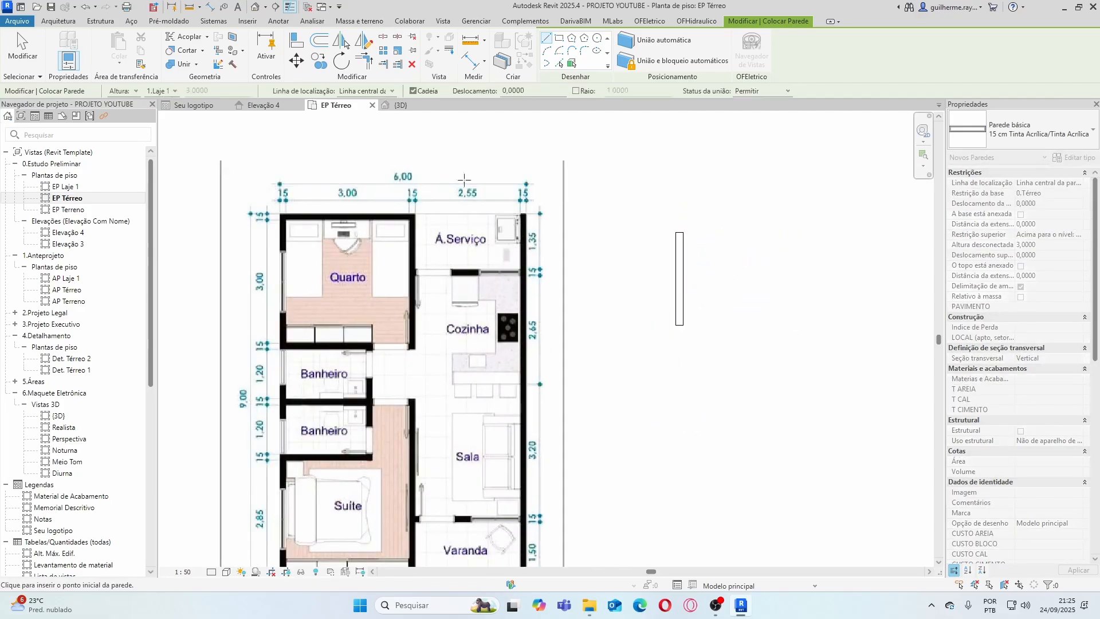
Draw three more connected test walls from the lower end of the vertical one, using the location line Face de acabamento: Externa
click(378, 91)
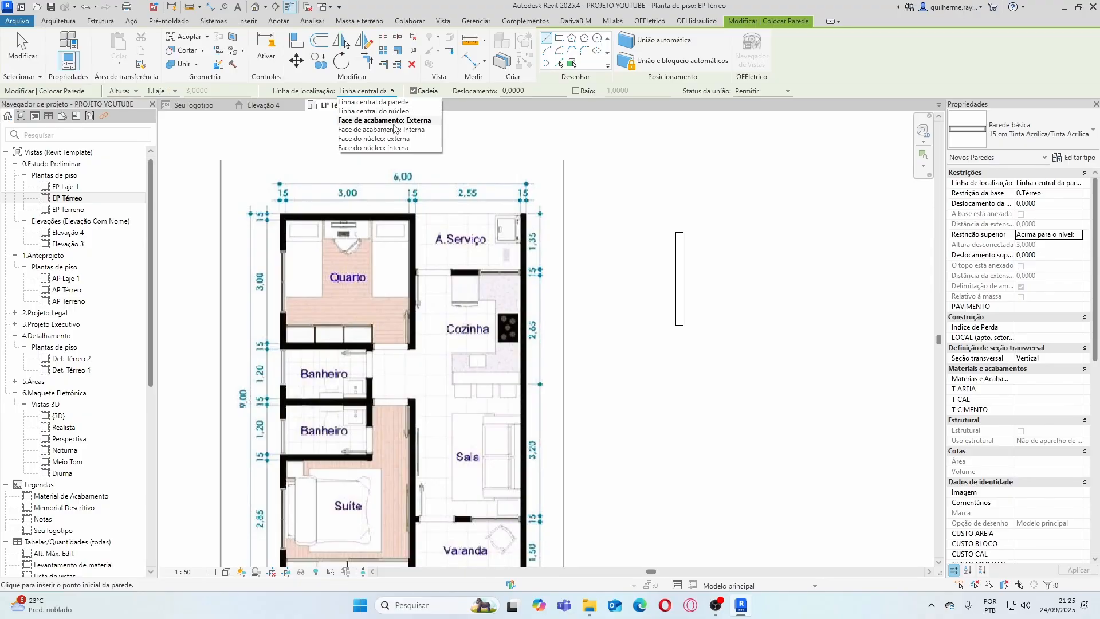
click(387, 120)
click(680, 325)
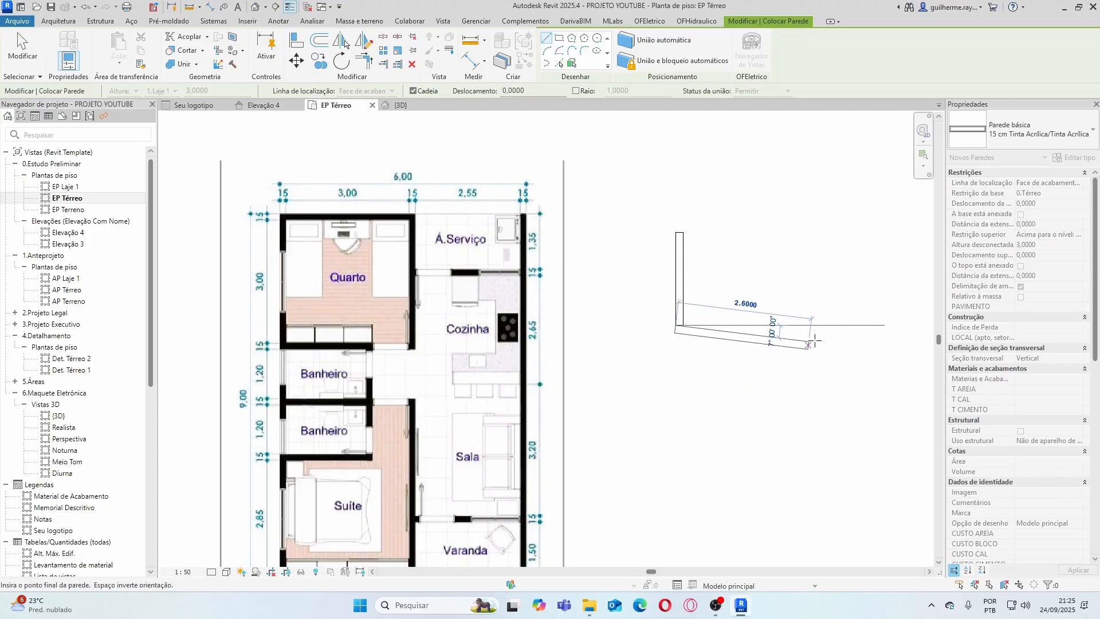
click(869, 327)
click(869, 407)
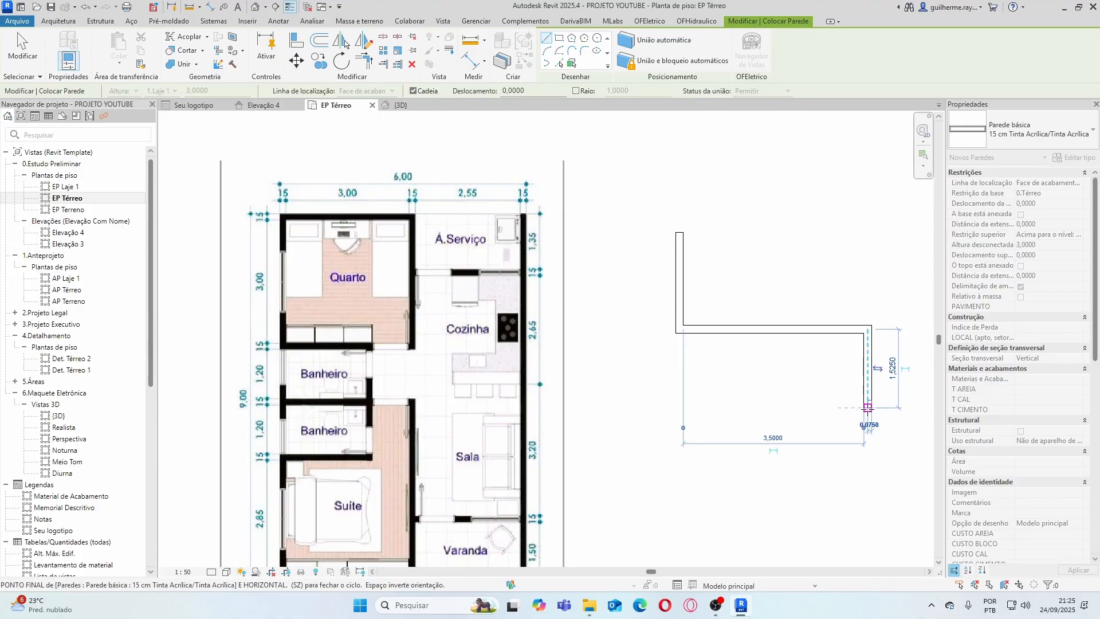
click(778, 413)
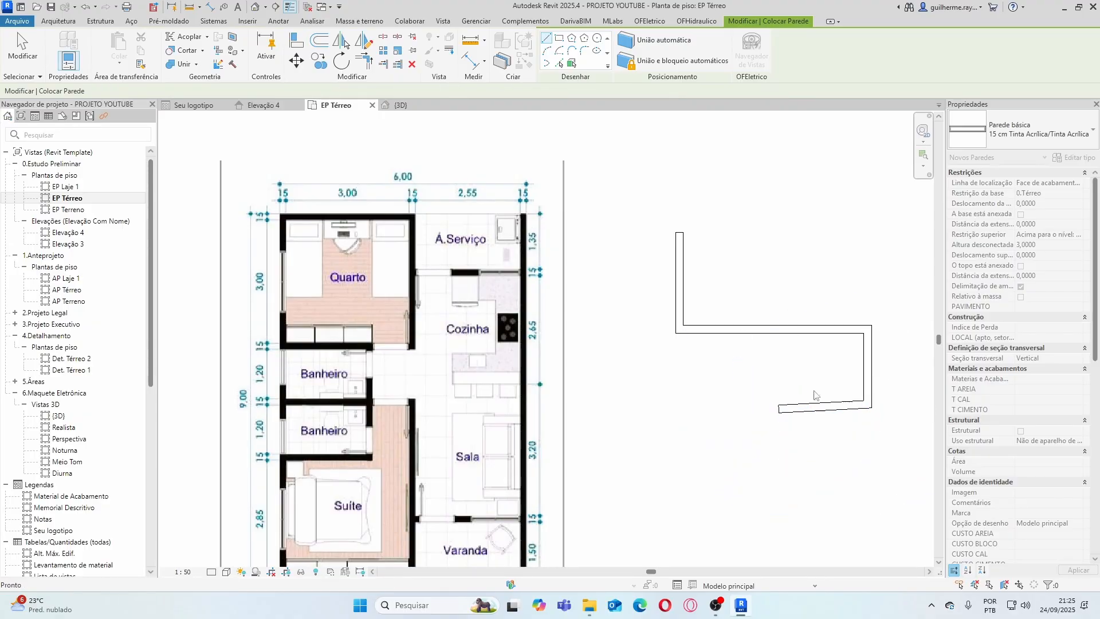
key(Escape)
key(Escape)
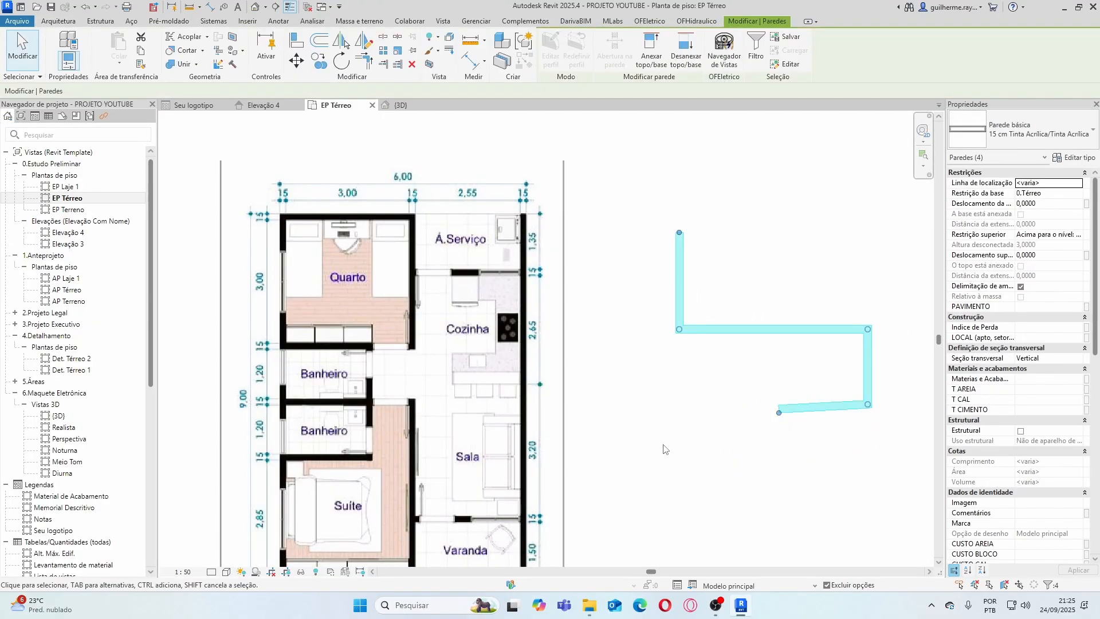
Delete the four test walls beside the floor plan
key(Delete)
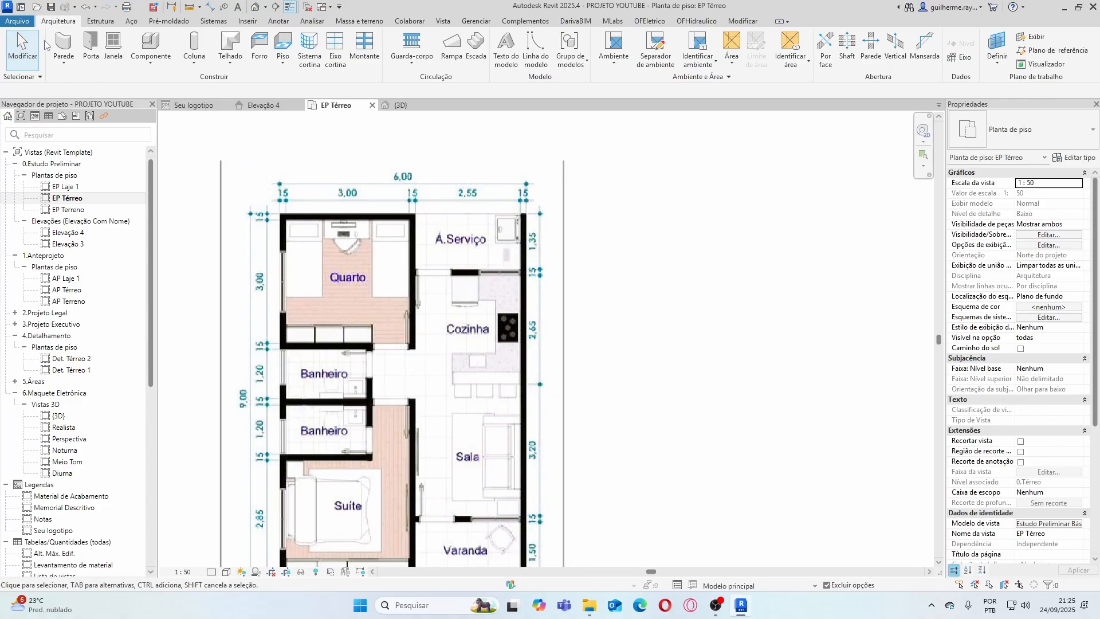
Restart the Wall tool with the location line Face de acabamento: Externa and bring the whole floor plan image into view
click(64, 43)
click(360, 90)
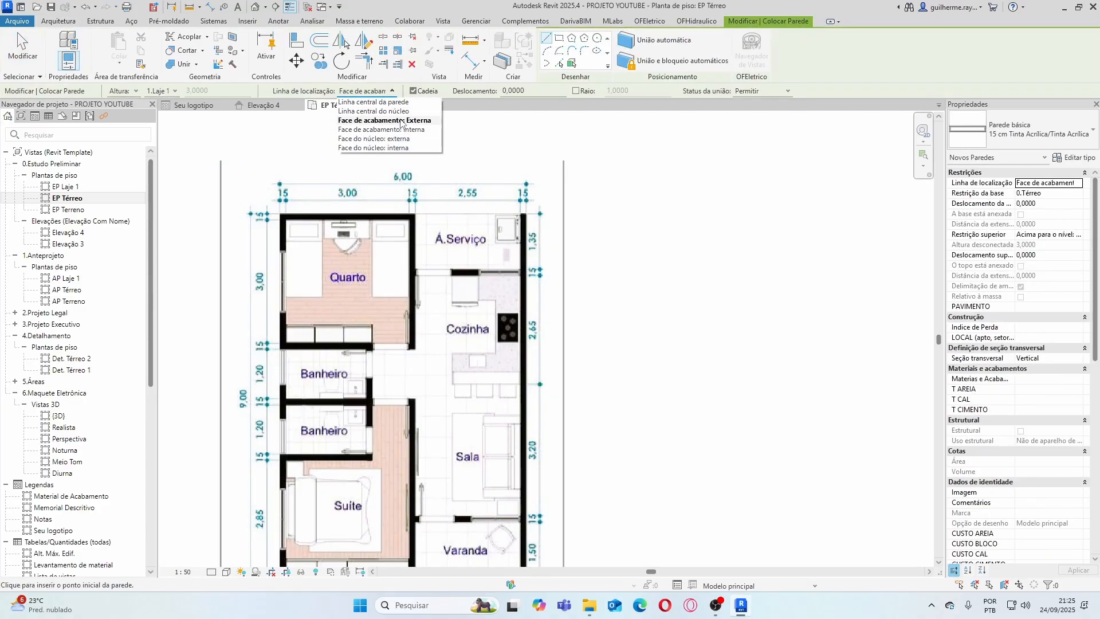
click(381, 126)
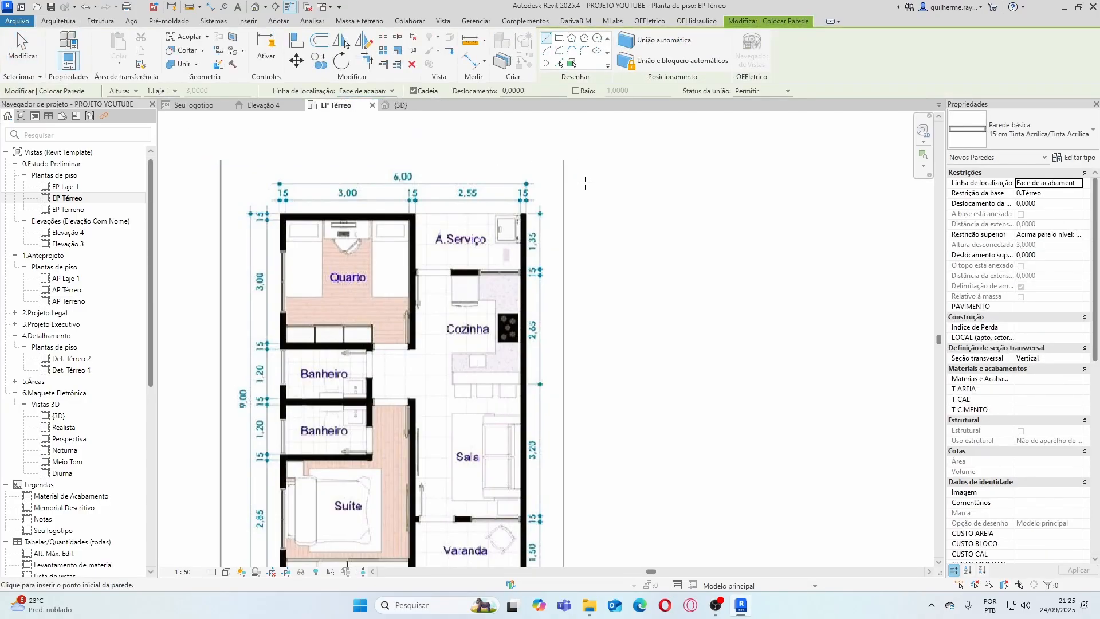
scroll(533, 212, down, 3)
scroll(632, 205, up, 1)
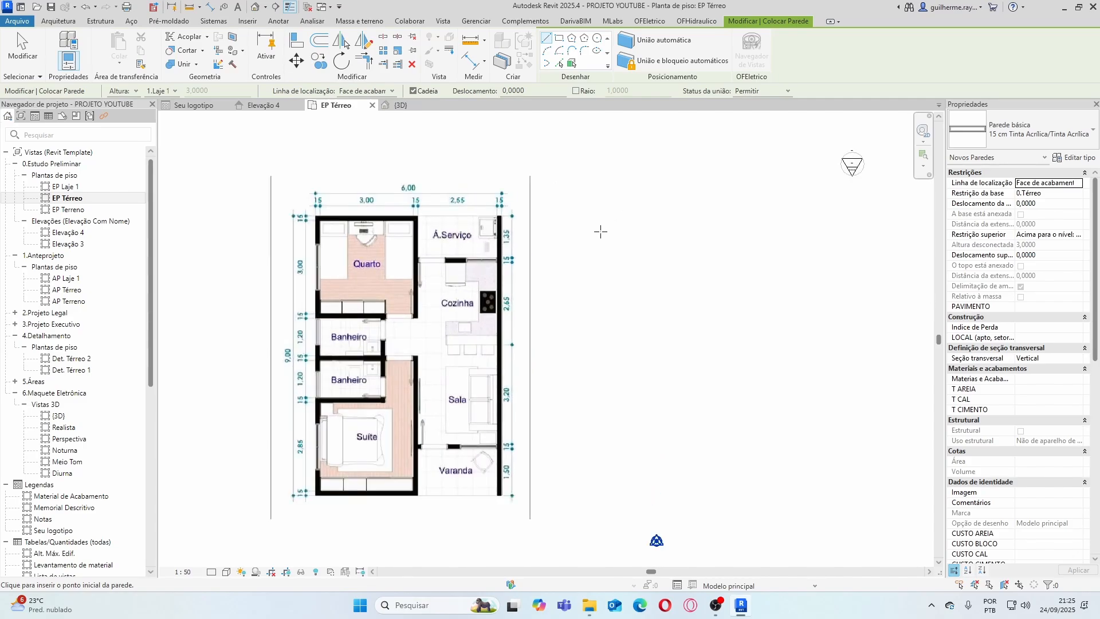
click(602, 231)
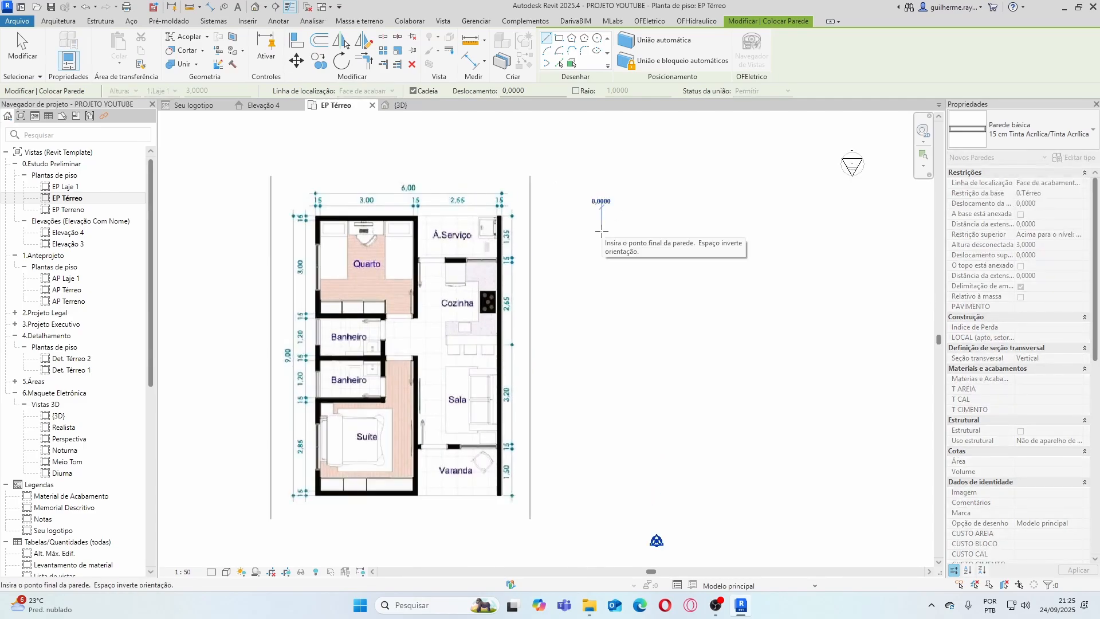
key(Escape)
scroll(579, 228, down, 1)
scroll(614, 209, up, 1)
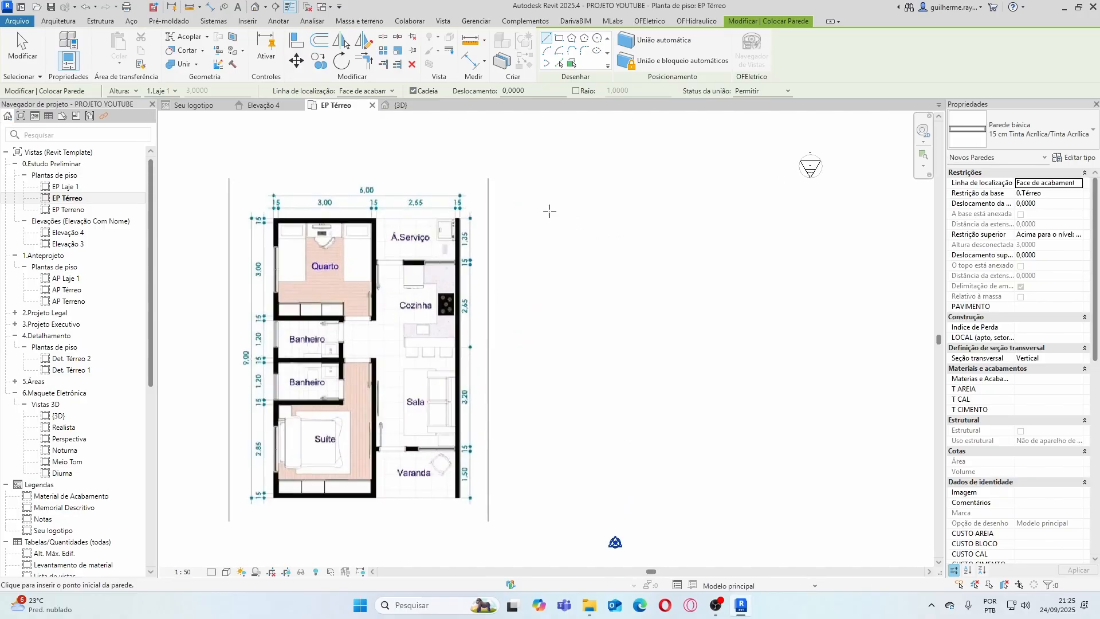
scroll(560, 248, down, 1)
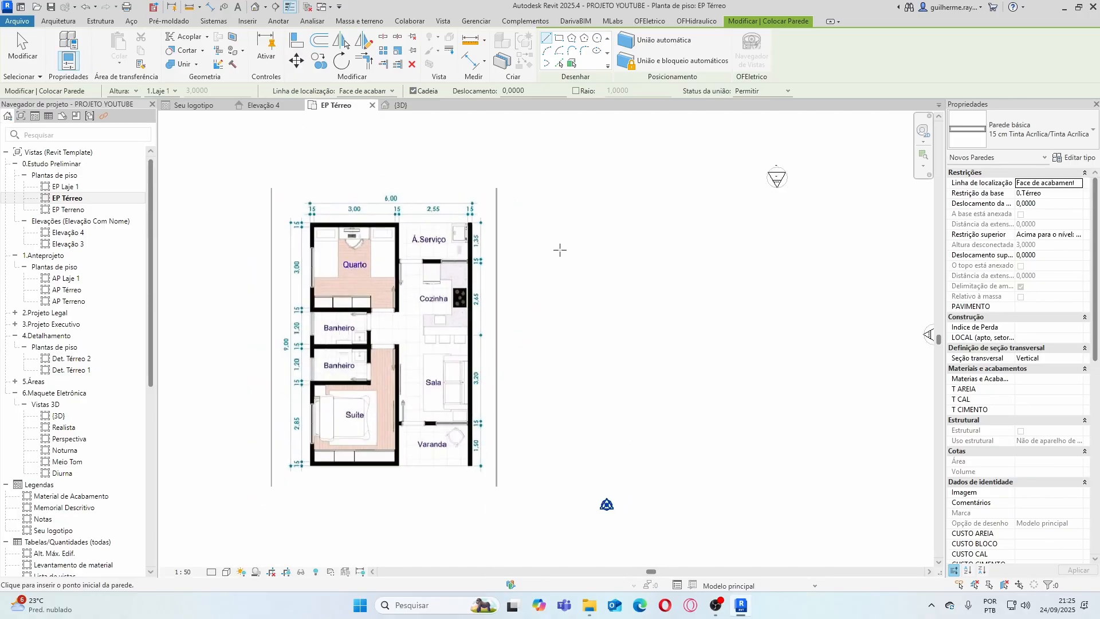
scroll(596, 245, up, 1)
scroll(609, 246, down, 1)
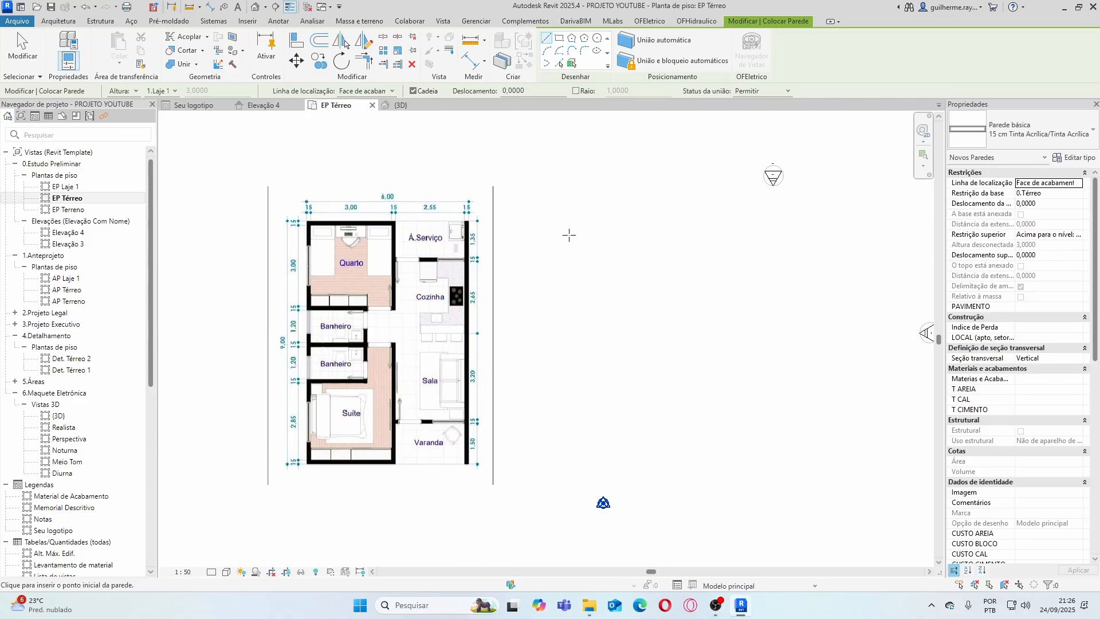
Draw the Quarto beside the floor plan as a closed square of four connected walls, 3 m long each
click(569, 235)
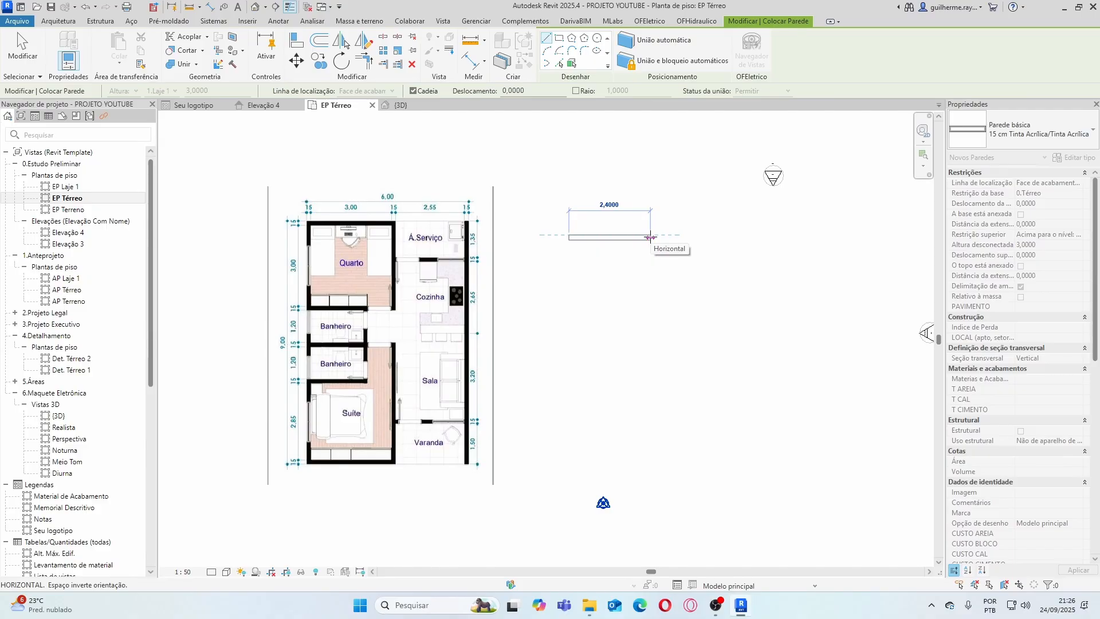
click(670, 236)
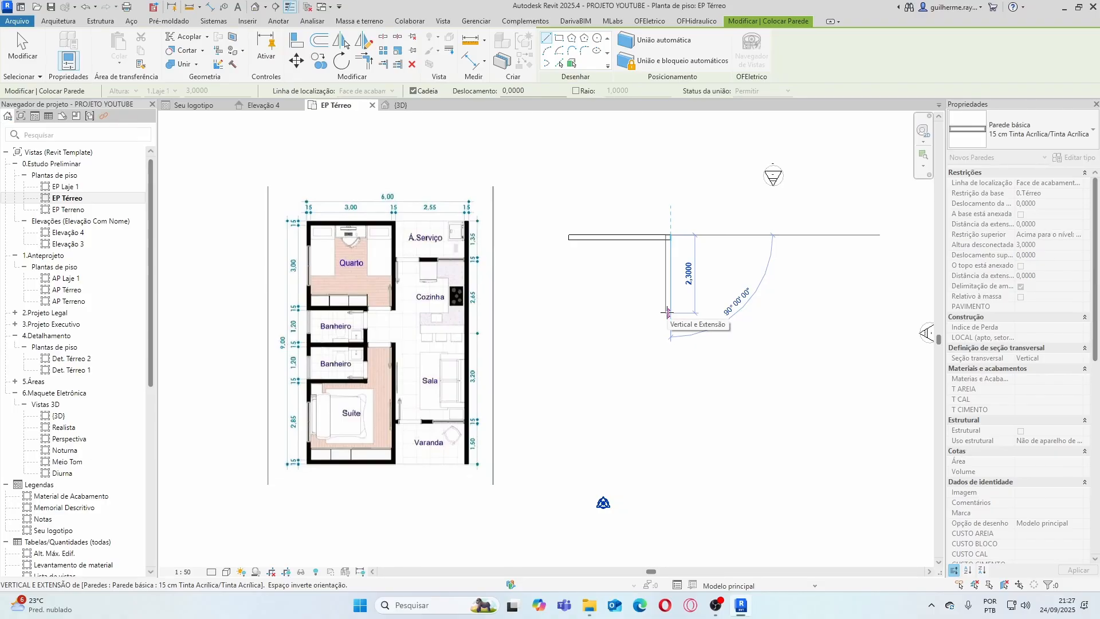
key(space)
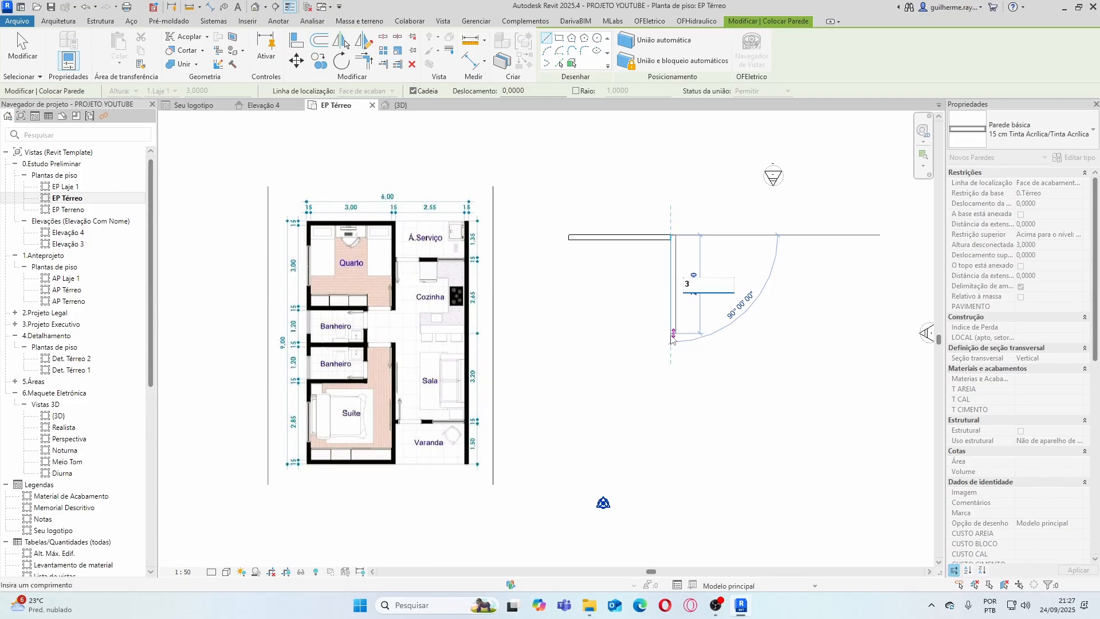
key(Return)
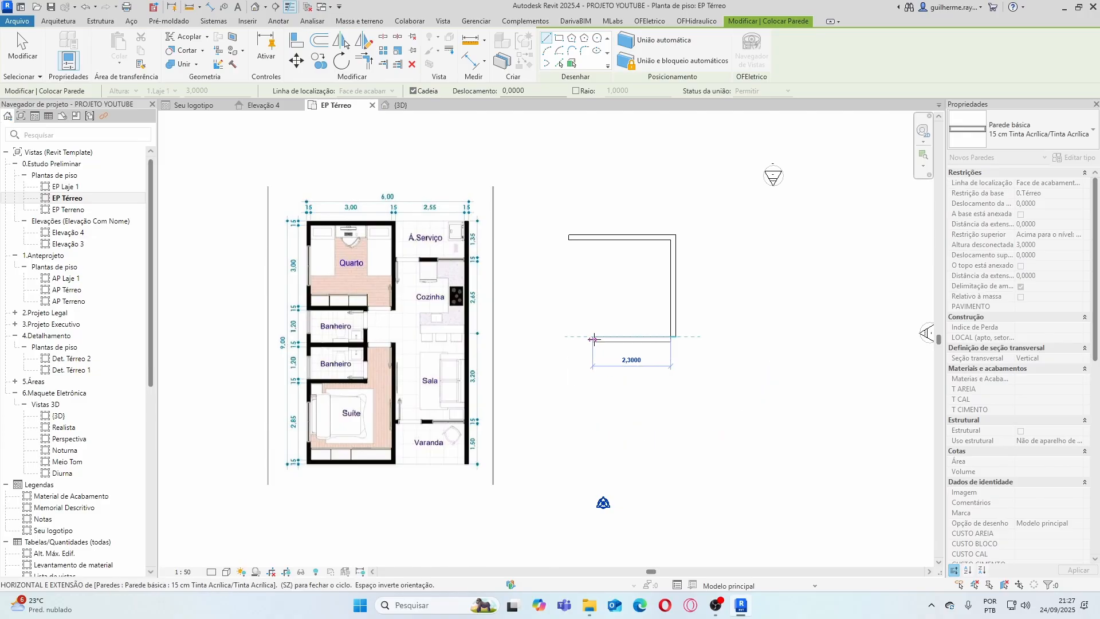
click(568, 337)
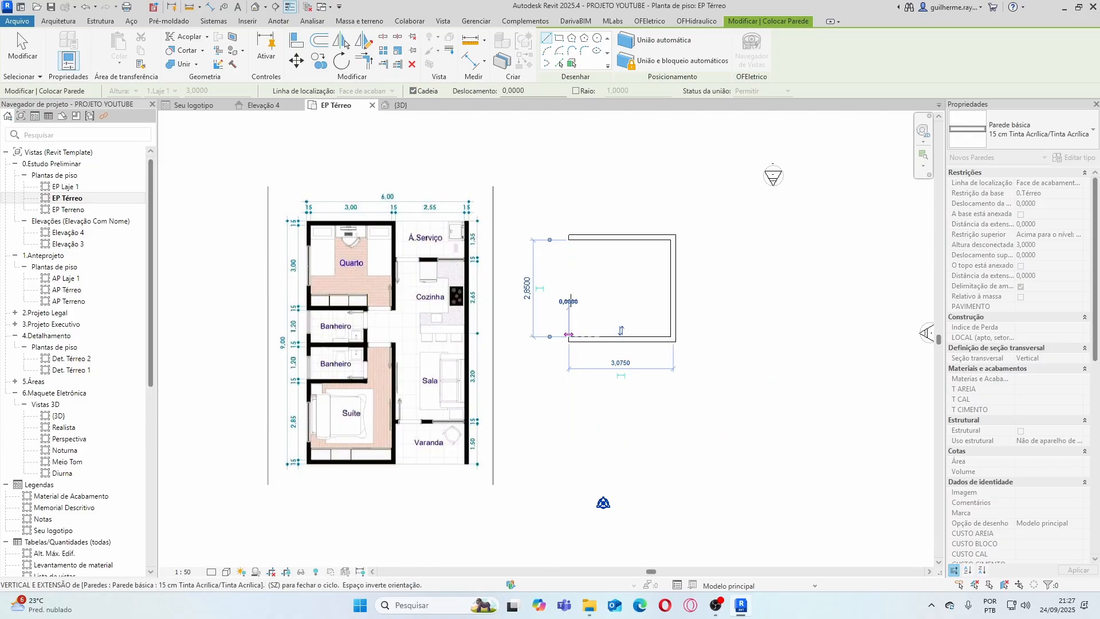
click(569, 239)
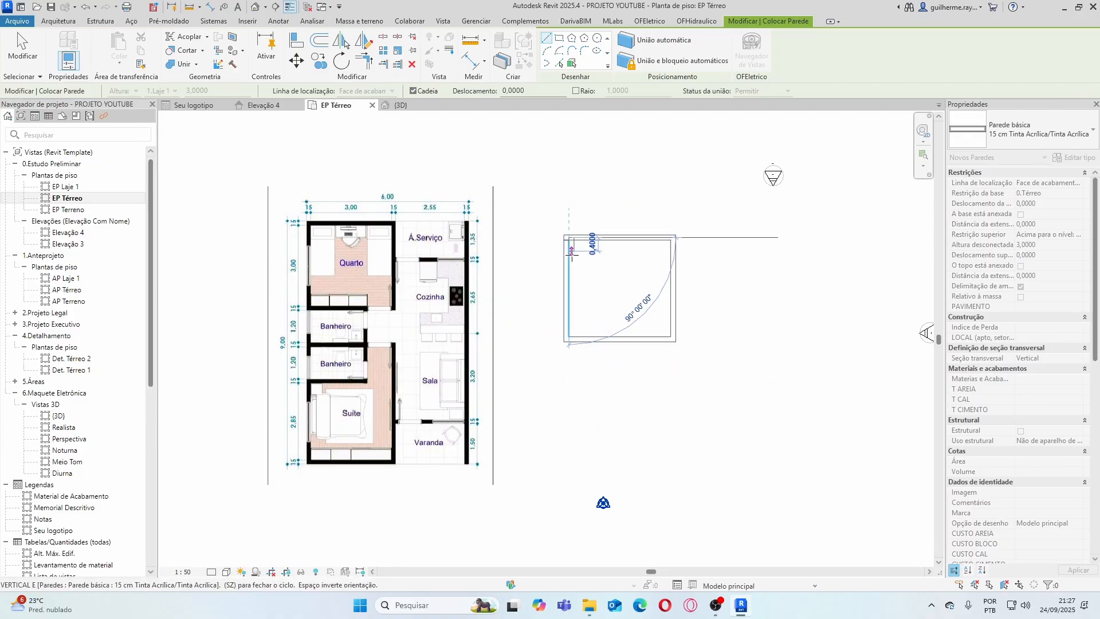
key(Escape)
key(Escape)
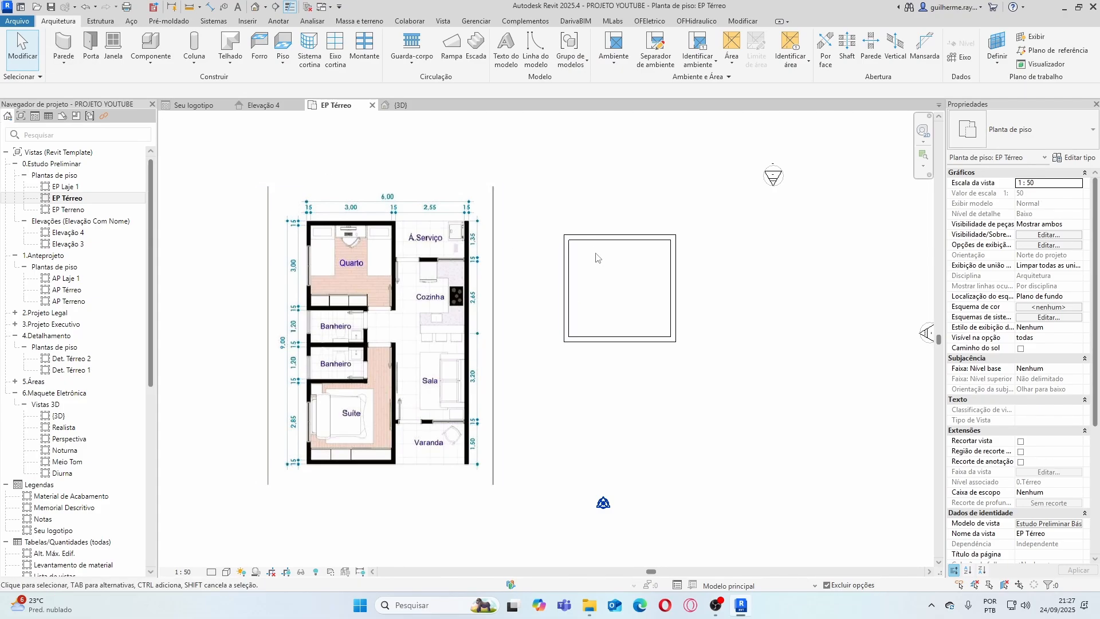
Draw the first Banheiro's left wall 1.2 m straight down from the outer lower-left corner of the Quarto
click(63, 43)
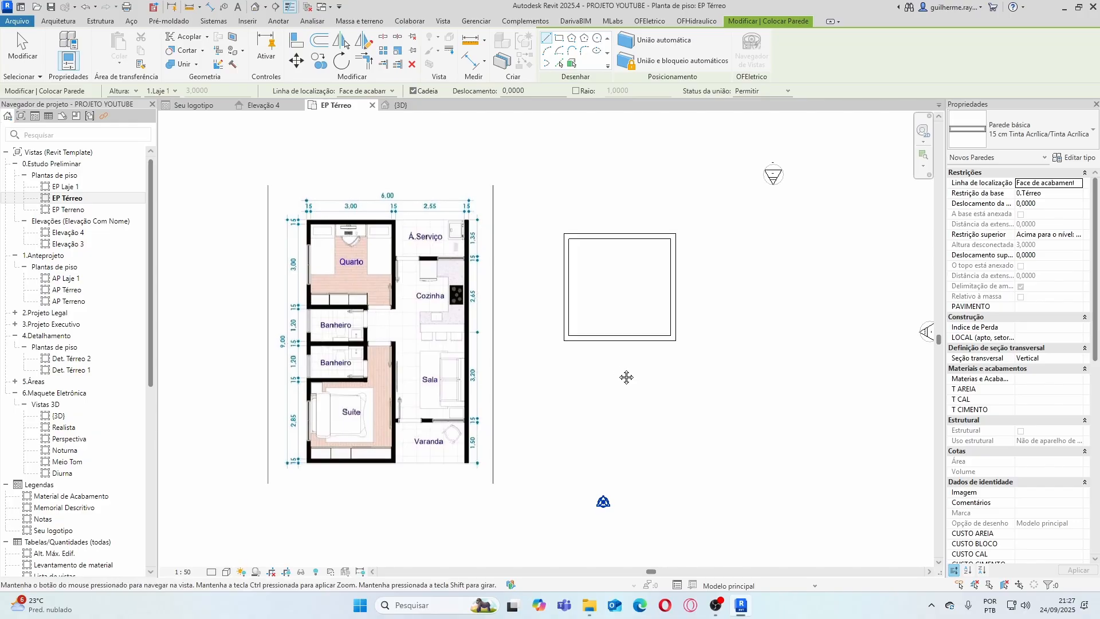
scroll(671, 304, down, 2)
scroll(680, 353, up, 2)
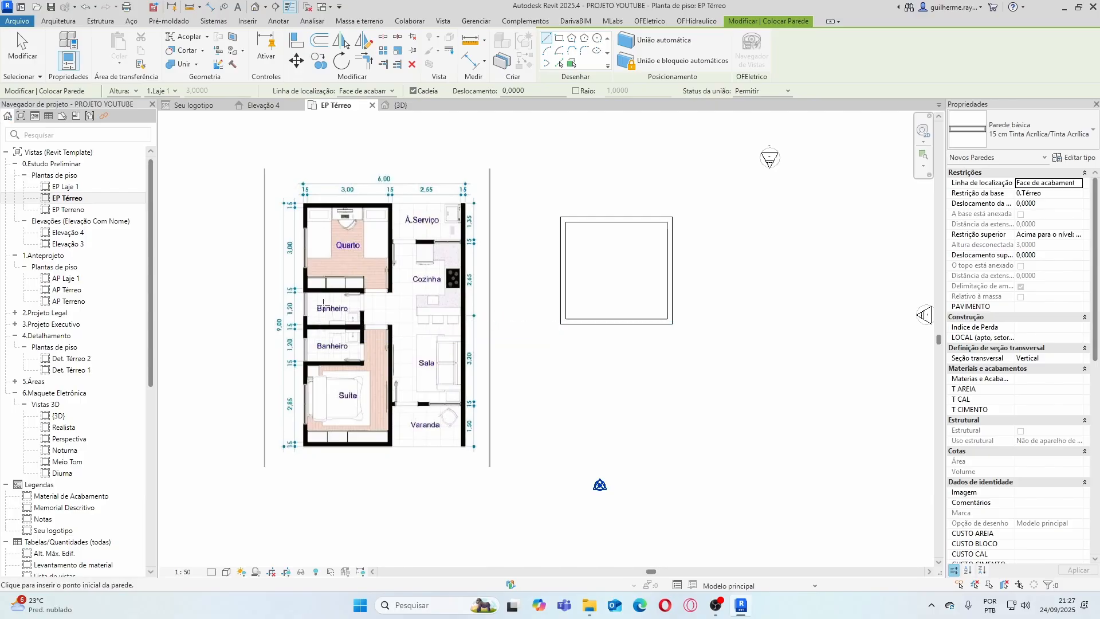
click(560, 324)
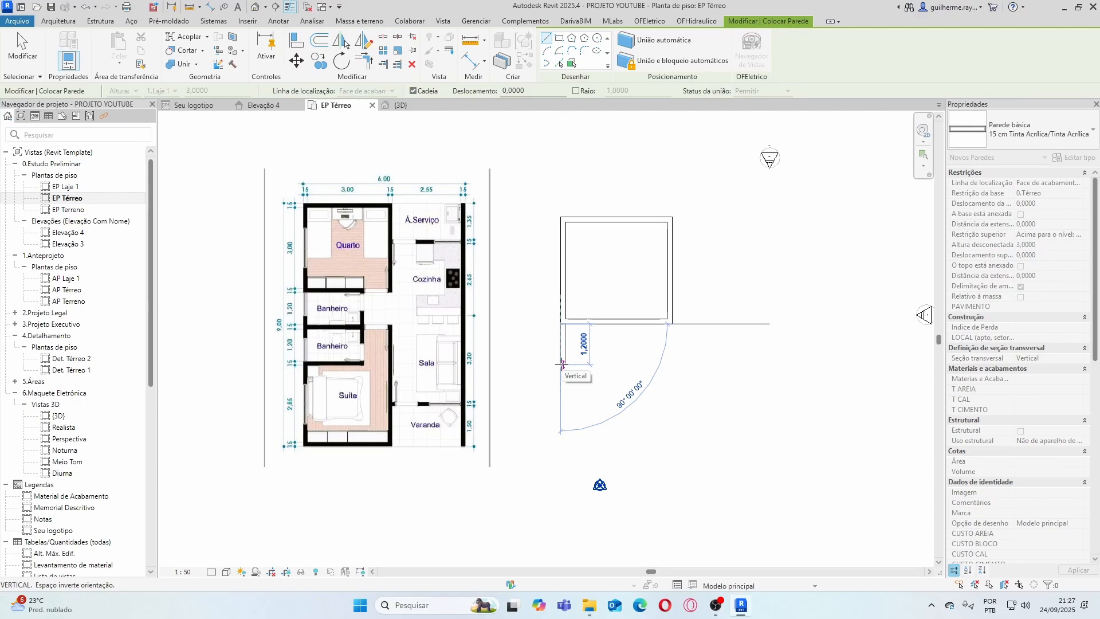
text(1,2)
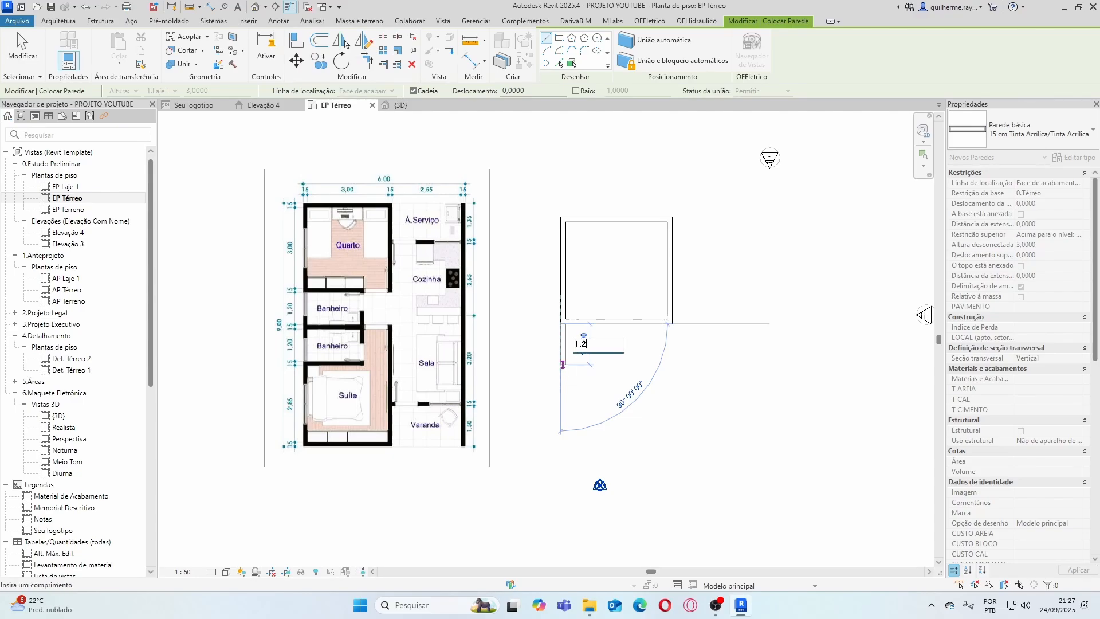
key(Return)
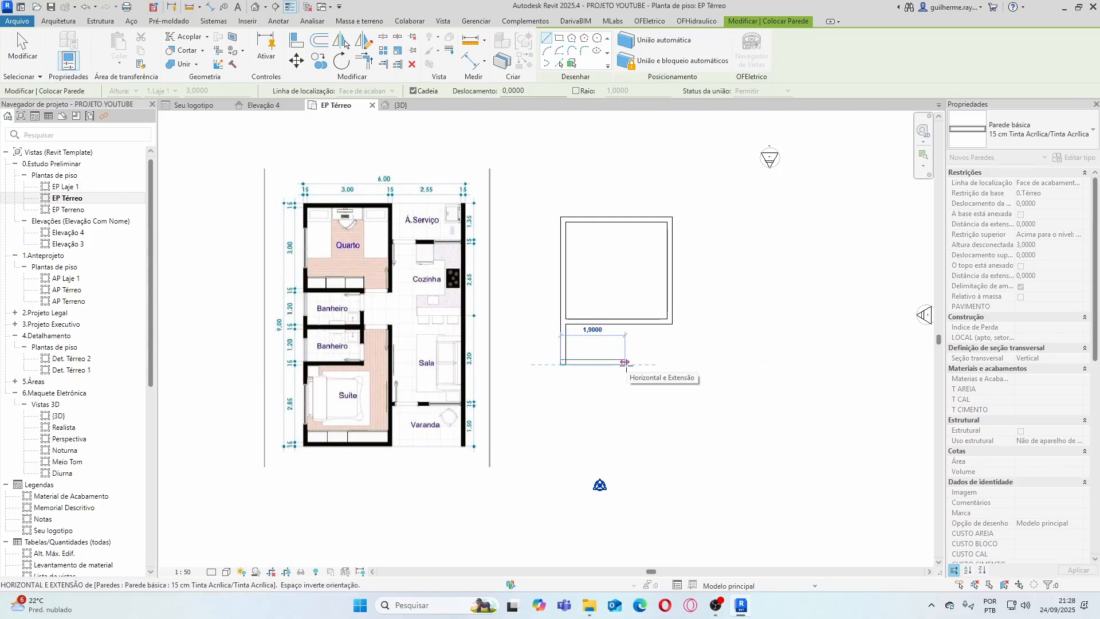
Close the first Banheiro with a 2.20 m lower wall flipped outward and a right wall up to the Quarto
key(space)
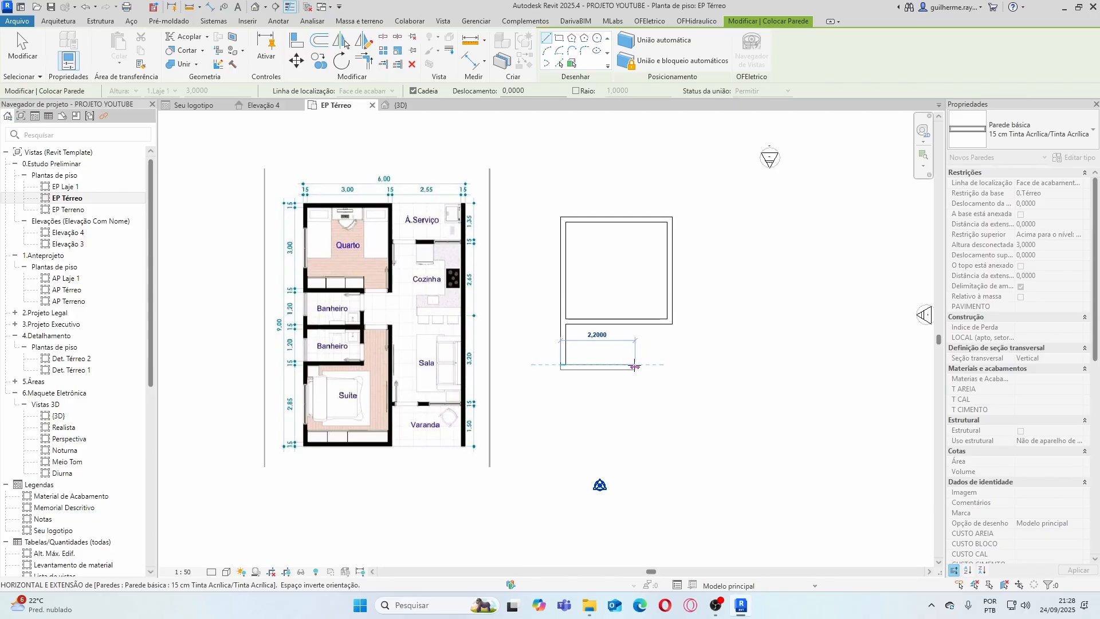
click(635, 365)
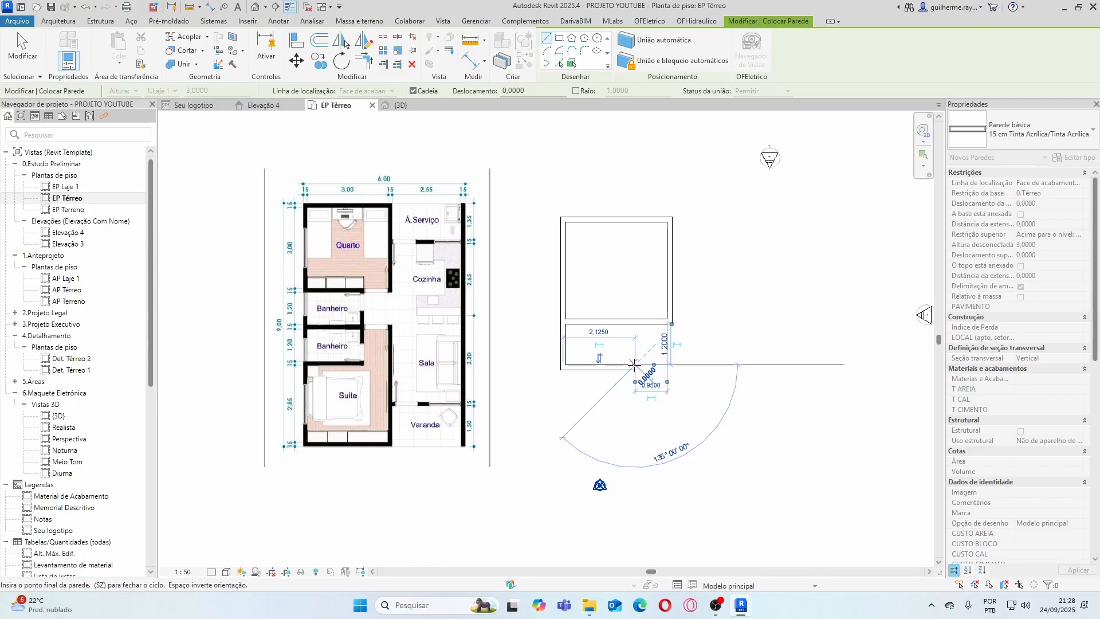
click(635, 324)
key(Escape)
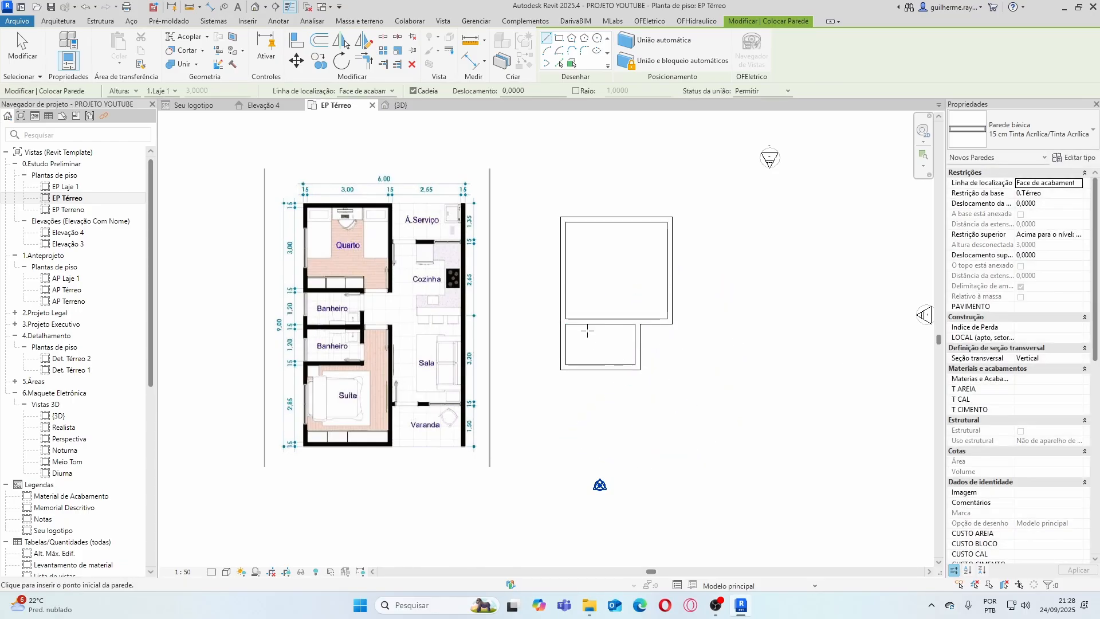
Draw the second Banheiro's left wall 1.20 m straight down from the first Banheiro's outer lower-left corner
scroll(586, 329, down, 3)
scroll(622, 371, up, 4)
scroll(573, 344, down, 2)
scroll(528, 341, up, 2)
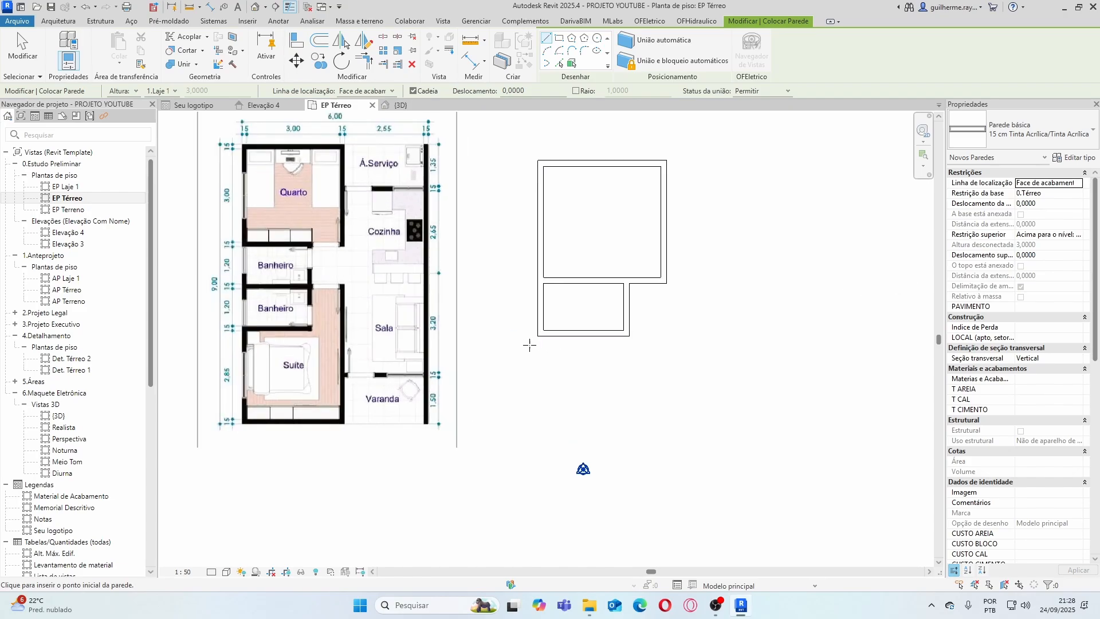
click(538, 336)
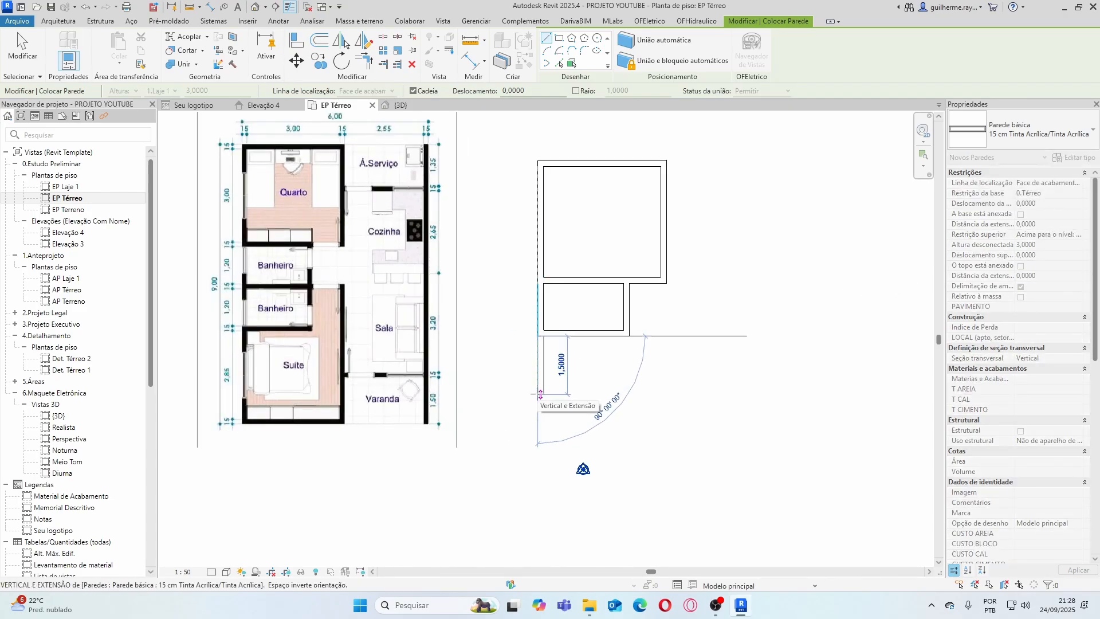
text(1)
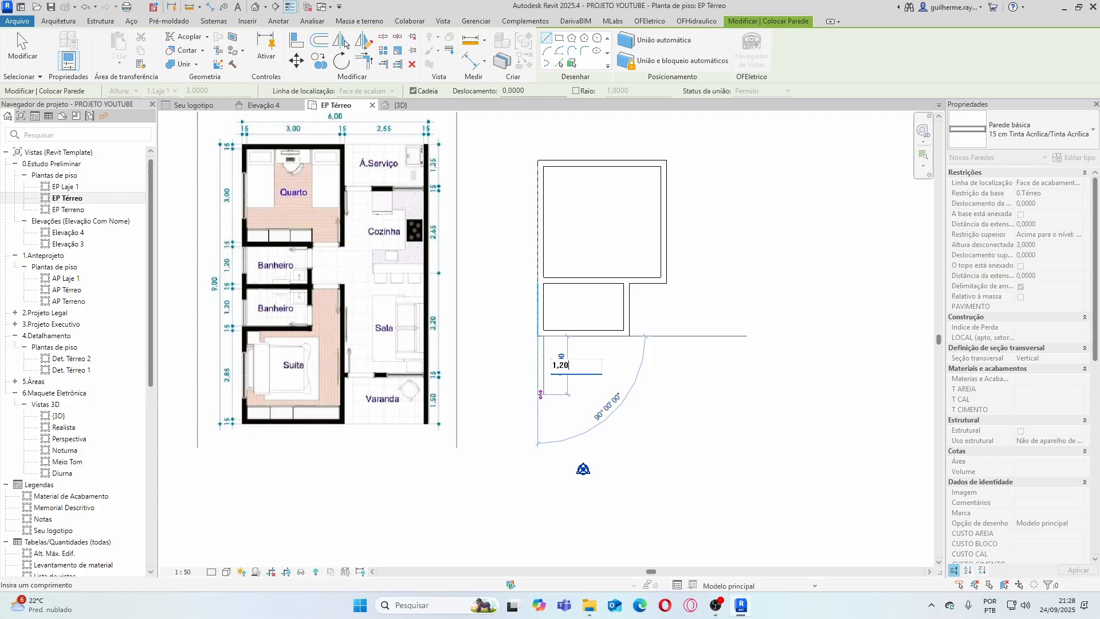
text(,20)
key(Return)
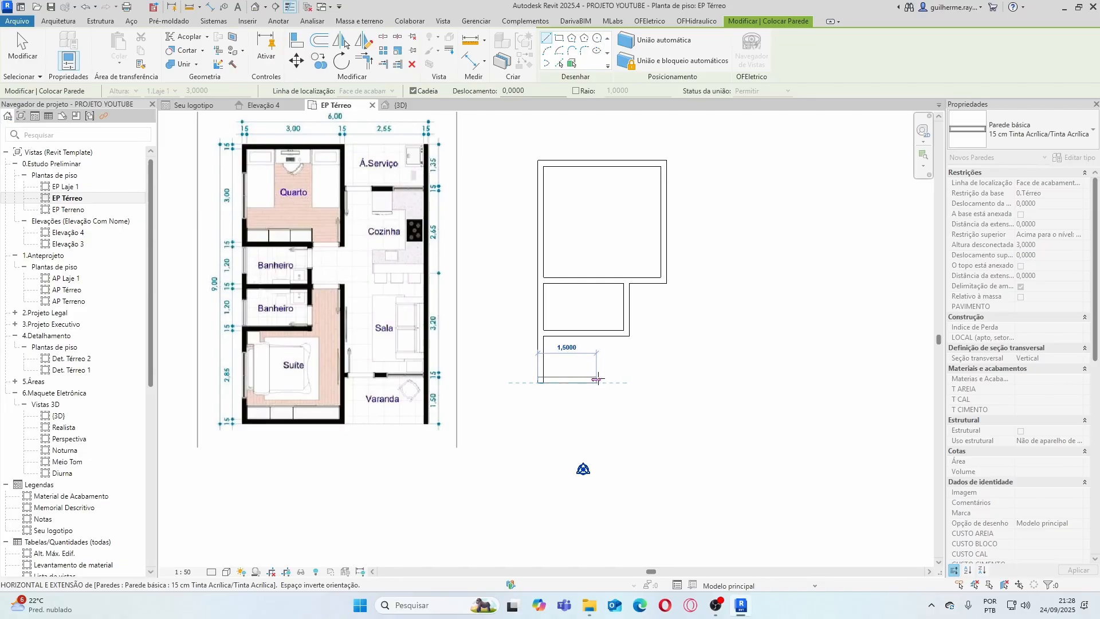
Close the second Banheiro with a 2.20 m lower wall flipped outward and a right wall up to the first Banheiro
key(space)
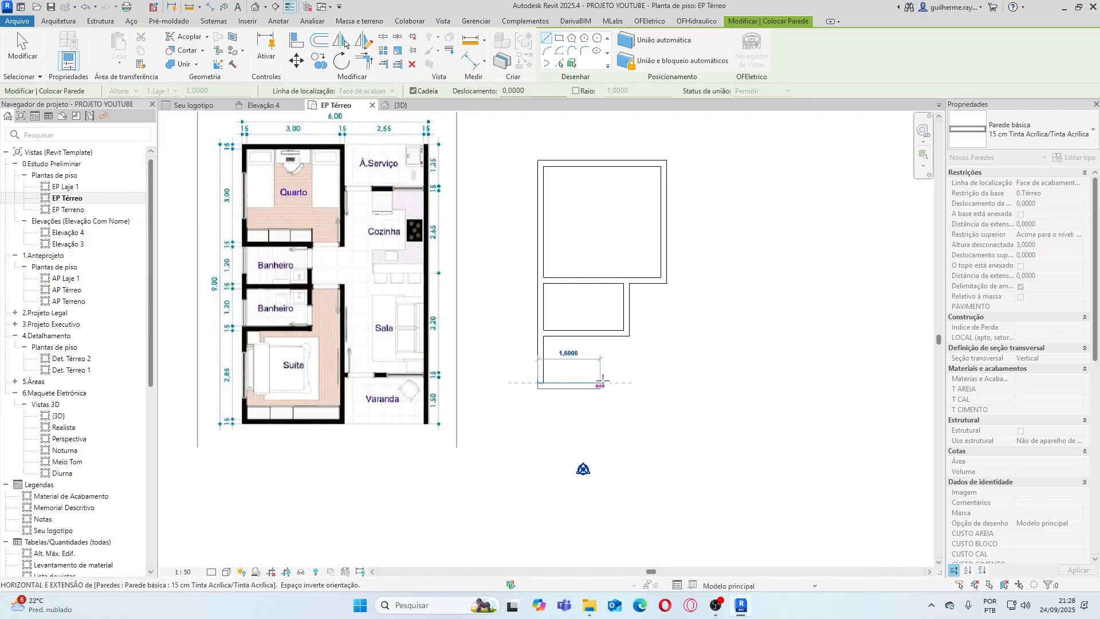
click(627, 383)
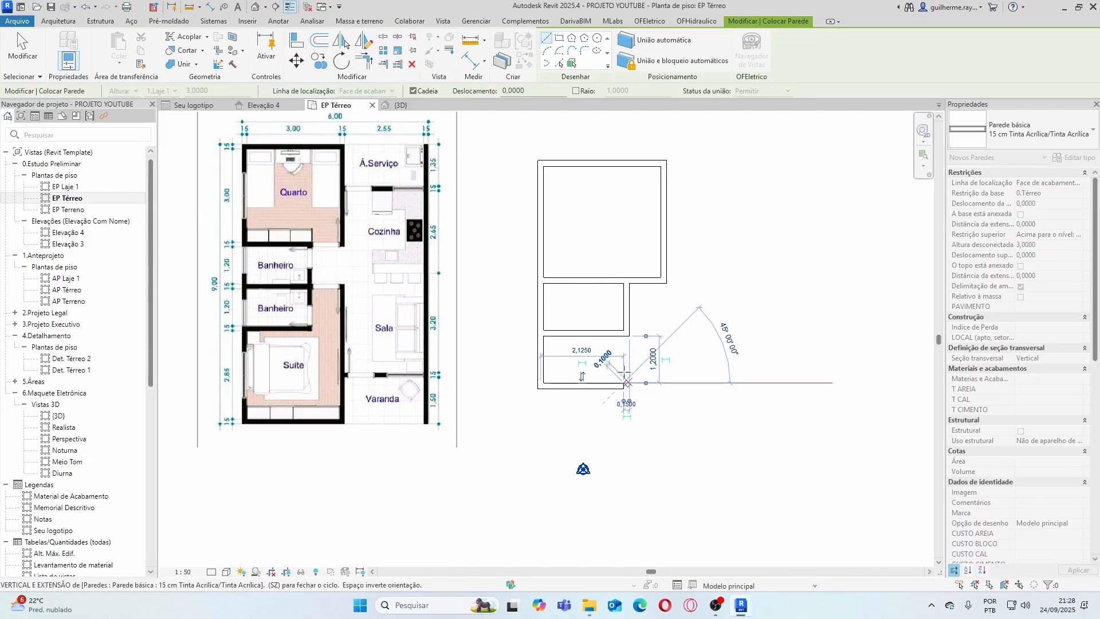
click(626, 336)
key(Escape)
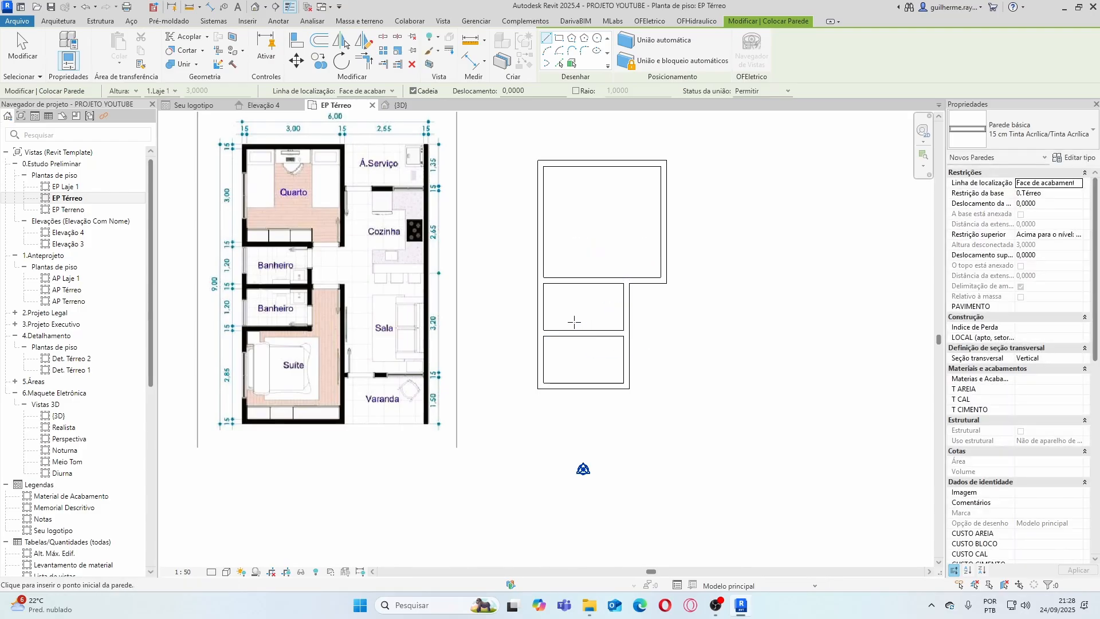
key(Escape)
Draw the Suíte's left wall 2.85 m down from the second Banheiro's outer lower-left corner, followed by its 3 m lower wall
scroll(574, 322, down, 4)
scroll(599, 350, up, 3)
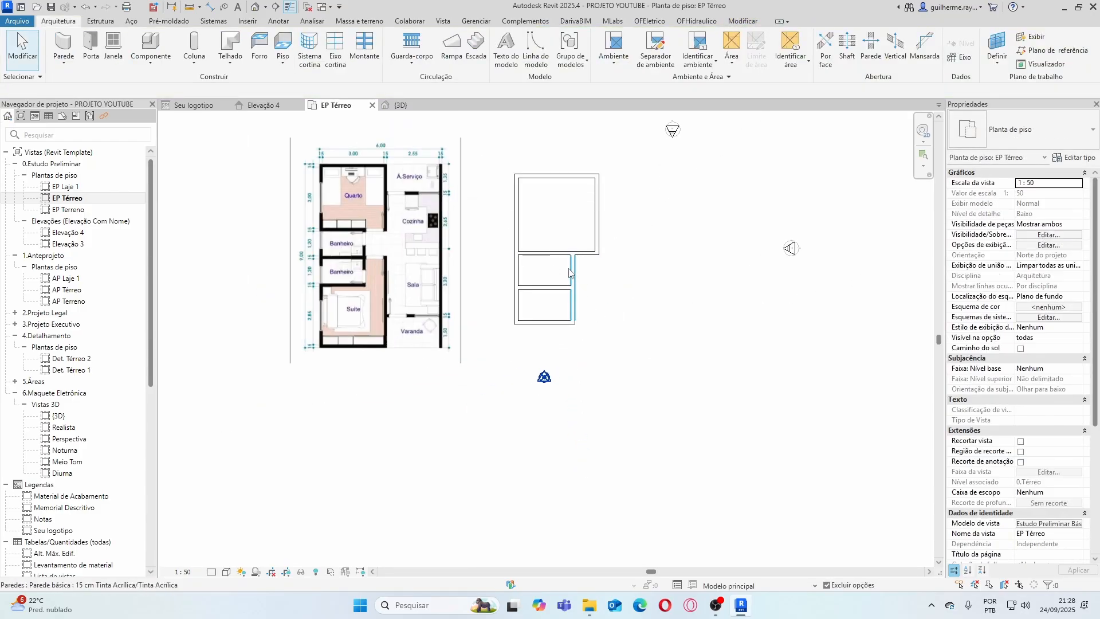
scroll(571, 269, up, 2)
scroll(575, 285, down, 1)
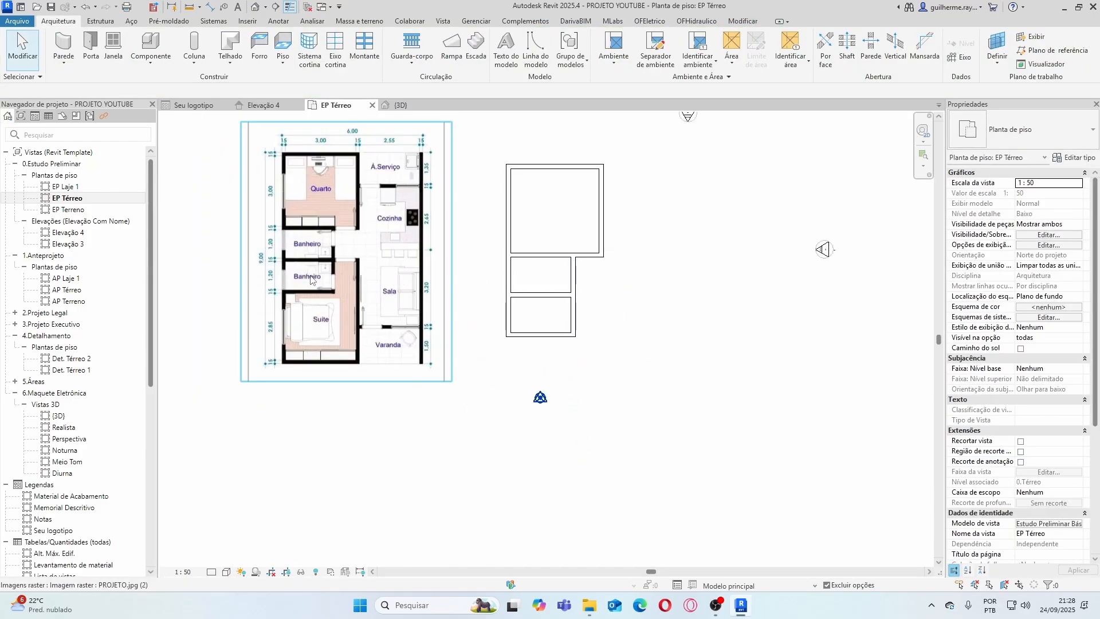
scroll(321, 282, up, 1)
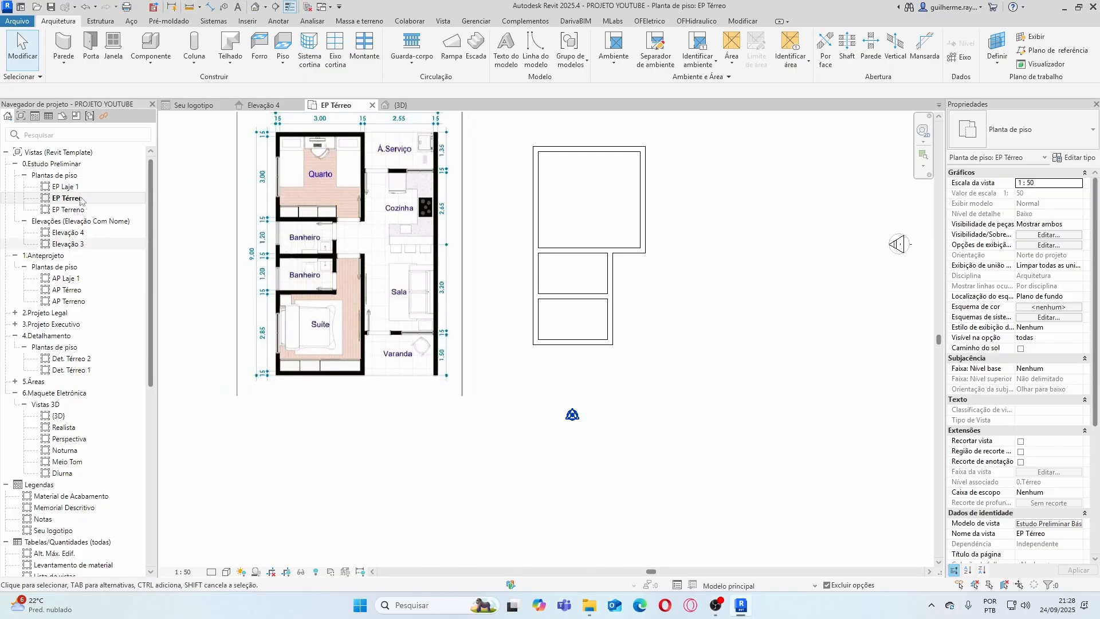
click(63, 43)
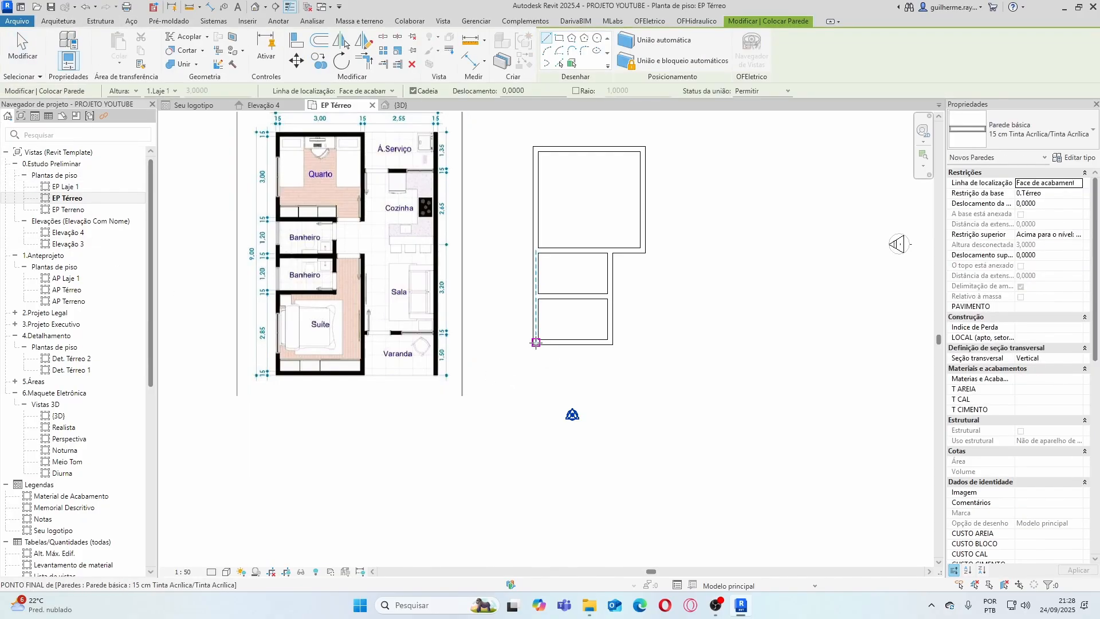
click(533, 344)
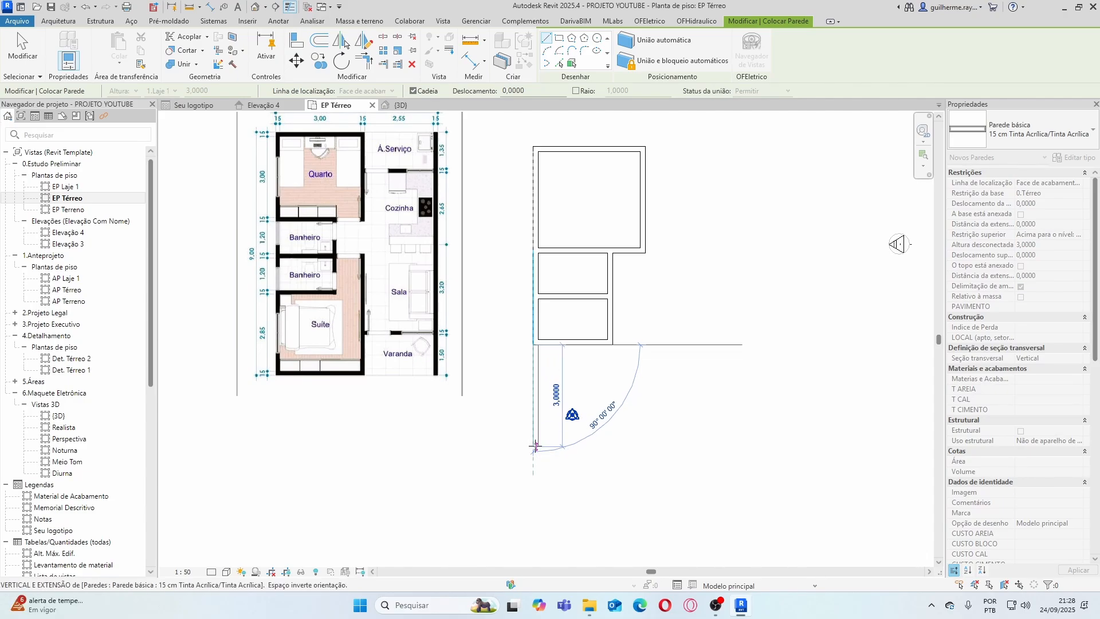
text(2,8)
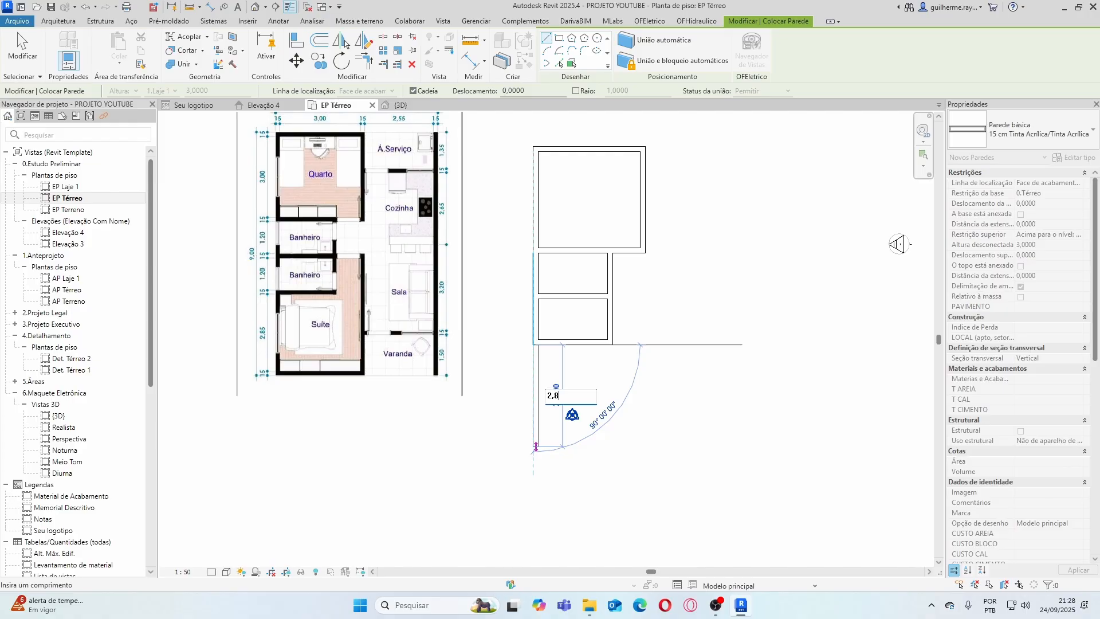
text(5)
key(Return)
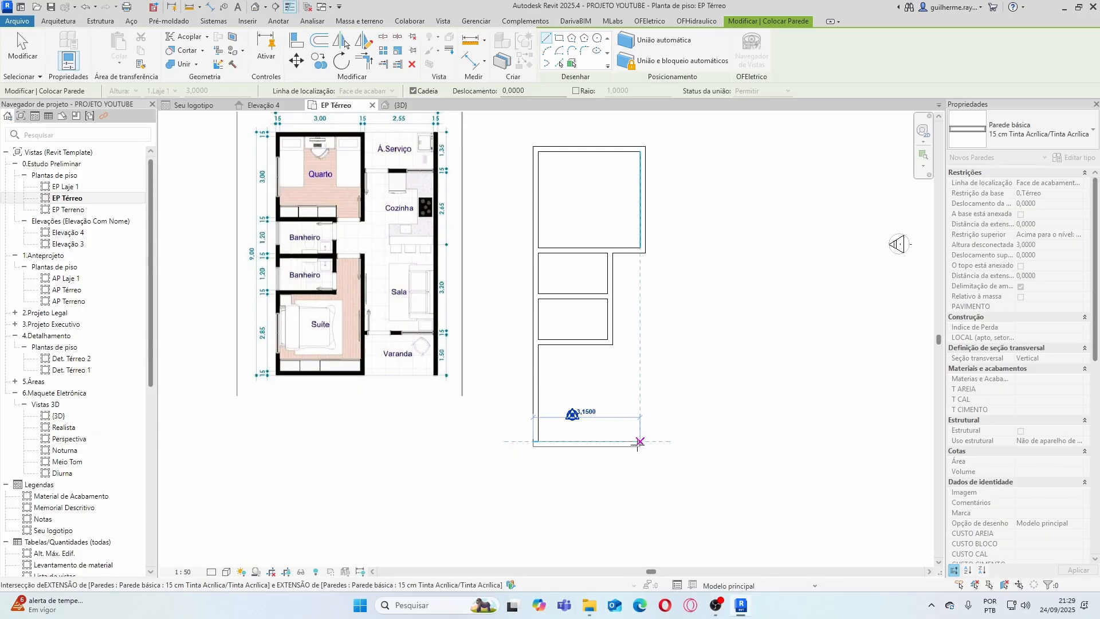
text(3)
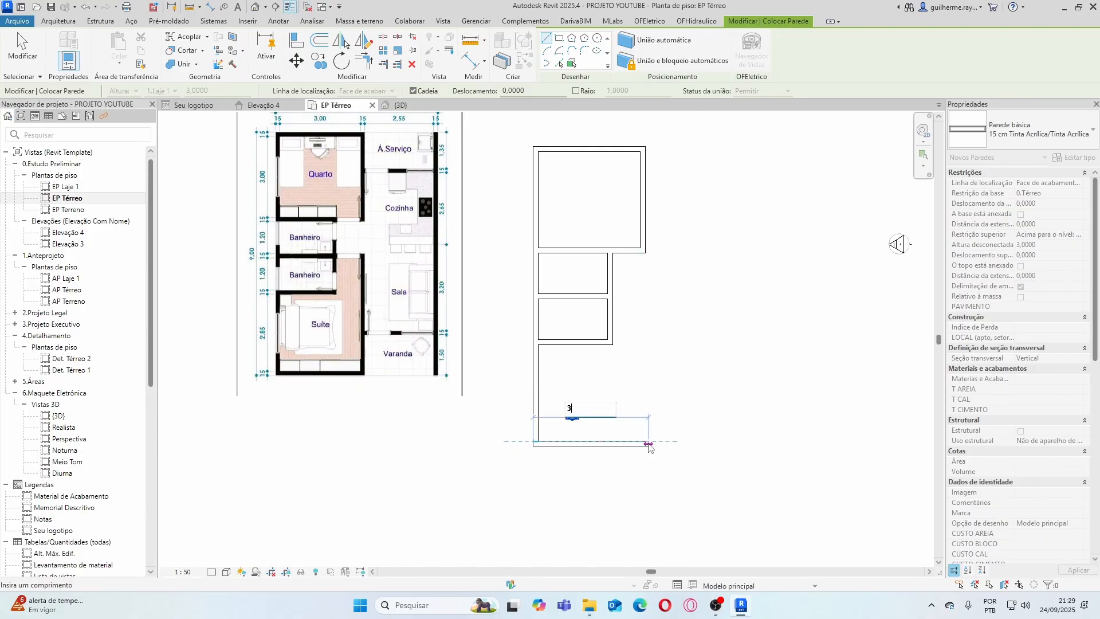
key(Return)
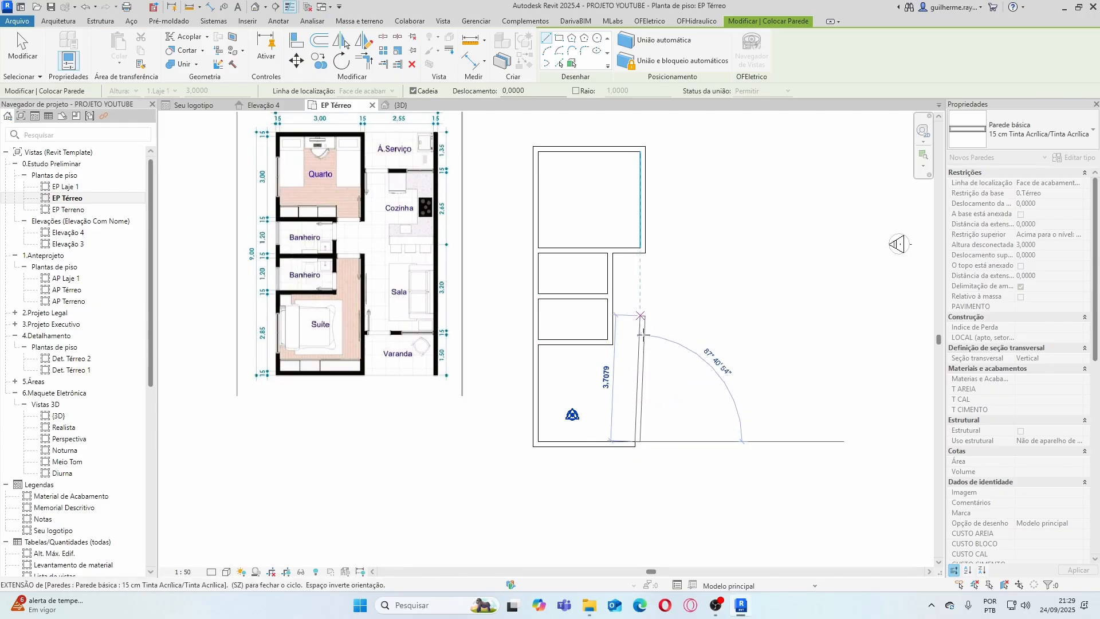
key(Escape)
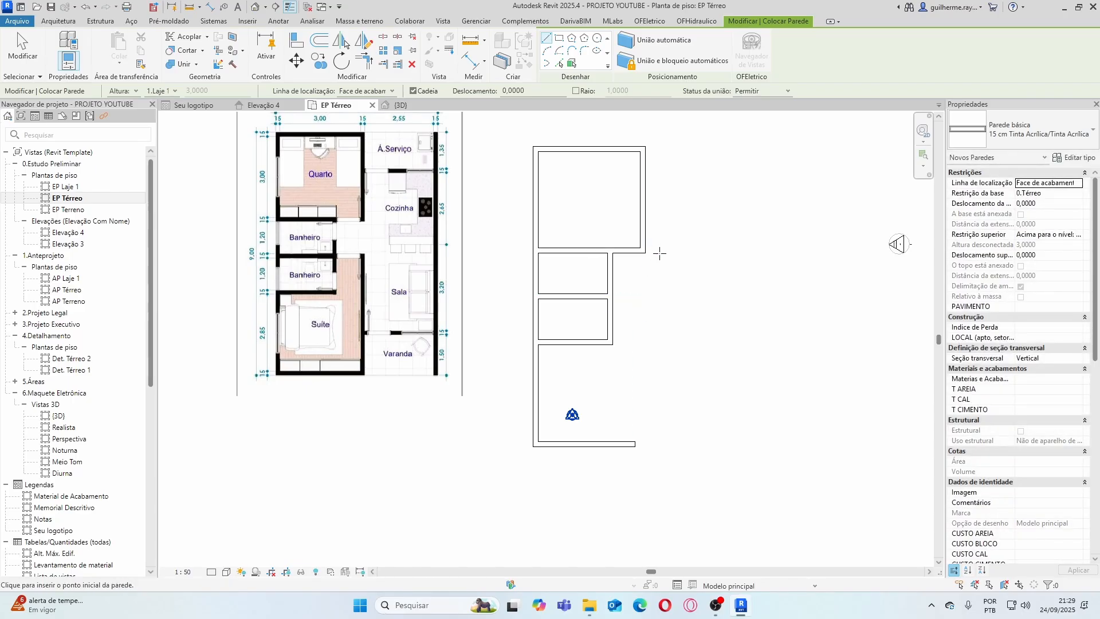
key(Escape)
click(596, 444)
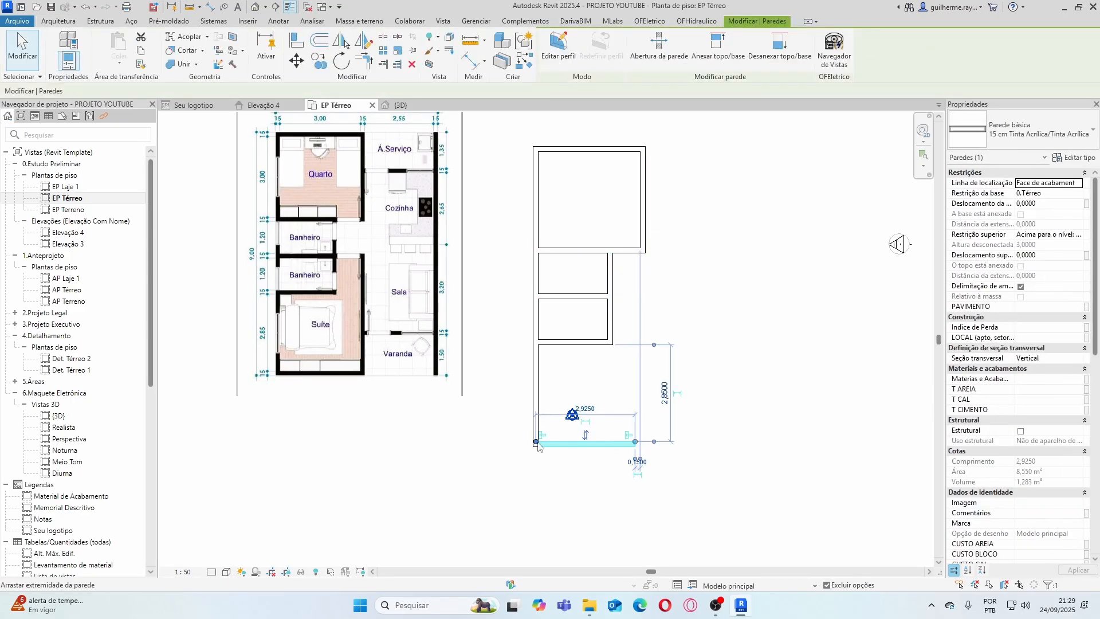
mouse_move(536, 440)
mouse_down()
mouse_move(538, 415)
mouse_move(538, 443)
mouse_up()
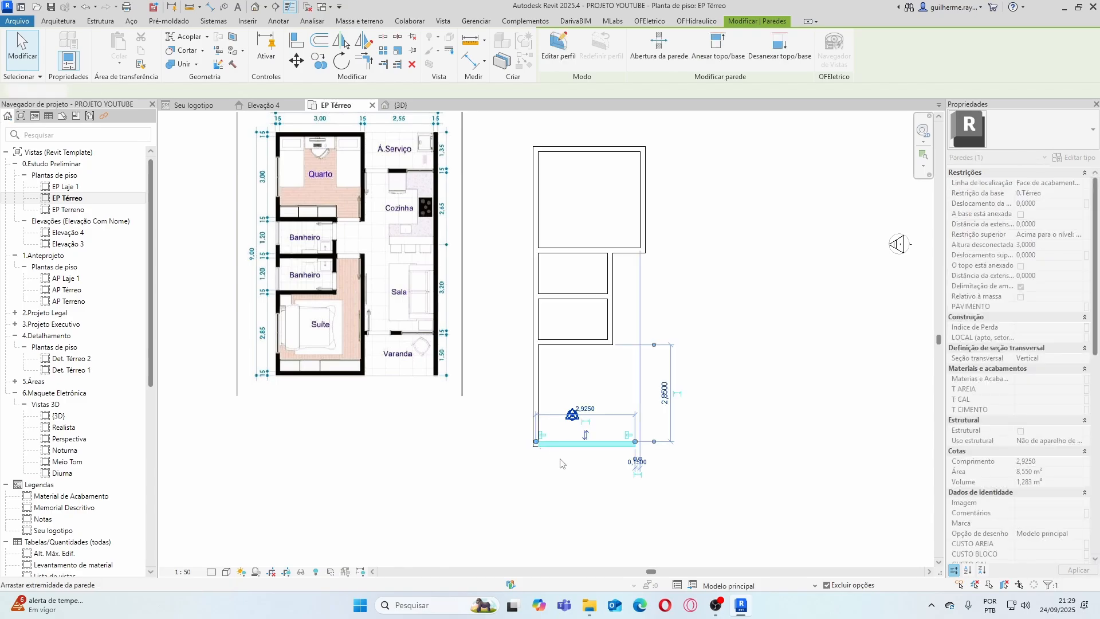
click(572, 465)
click(578, 443)
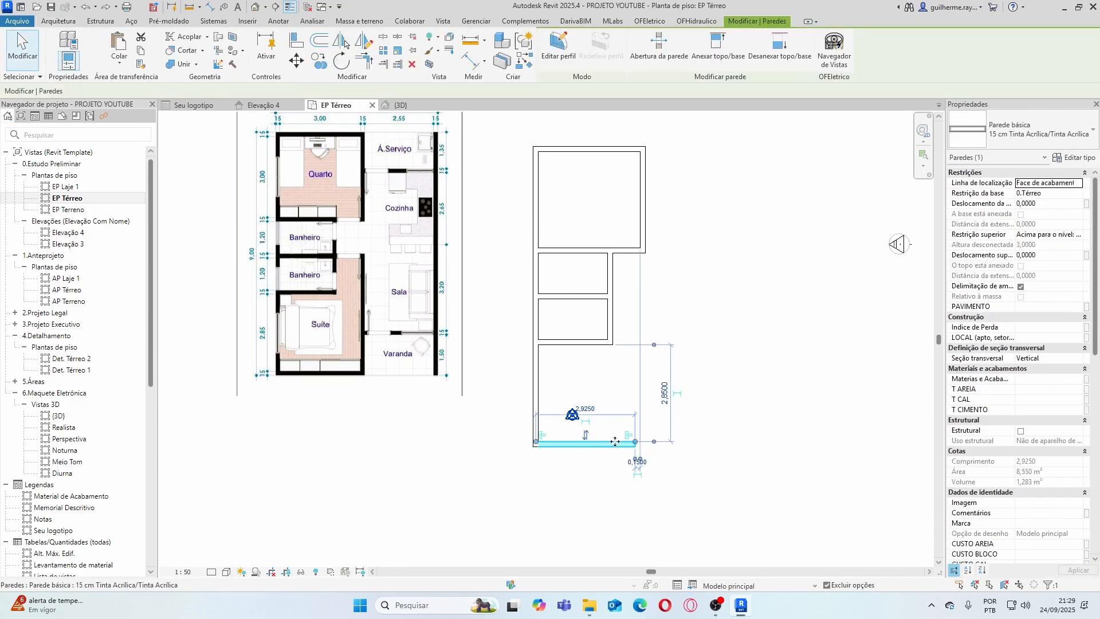
click(657, 284)
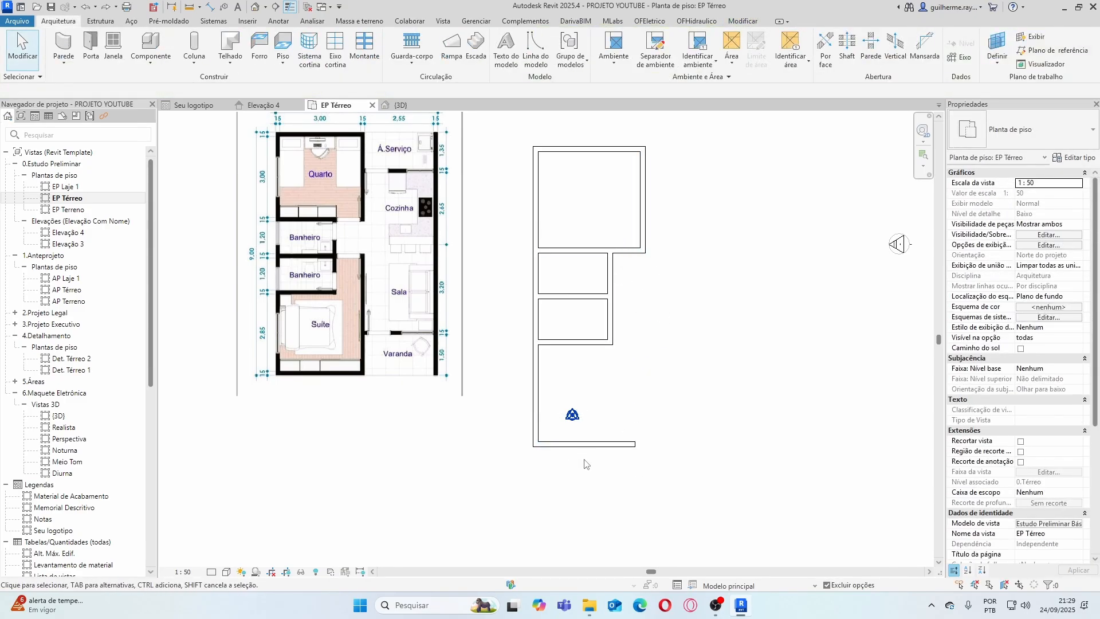
Try extending the Quarto's right wall down to the Suíte's lower wall, and undo the extension
click(645, 207)
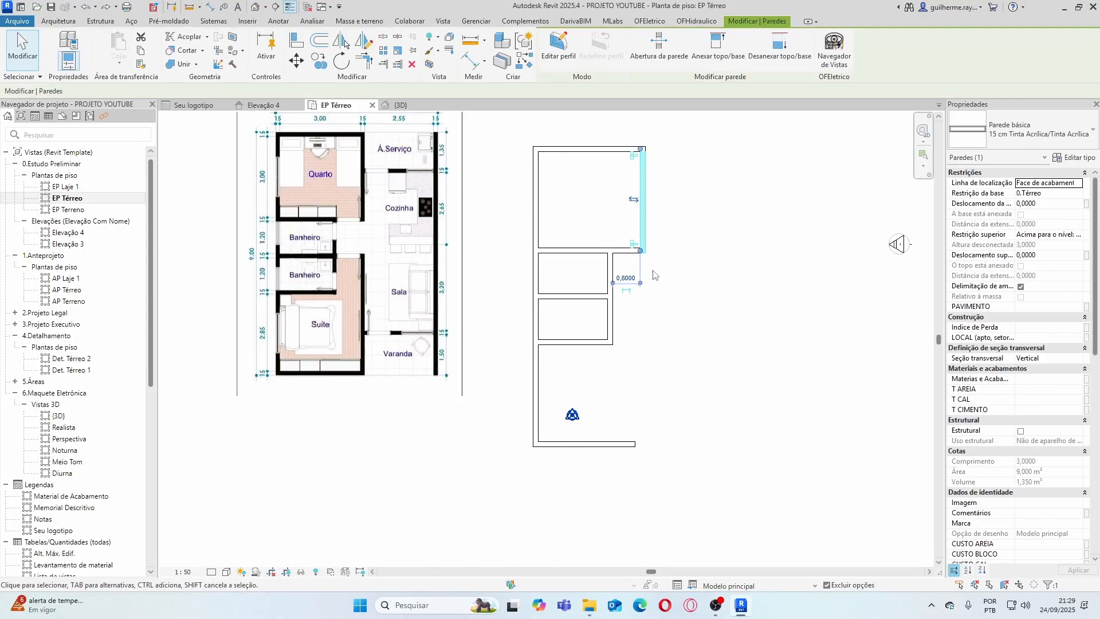
drag(642, 253, 640, 444)
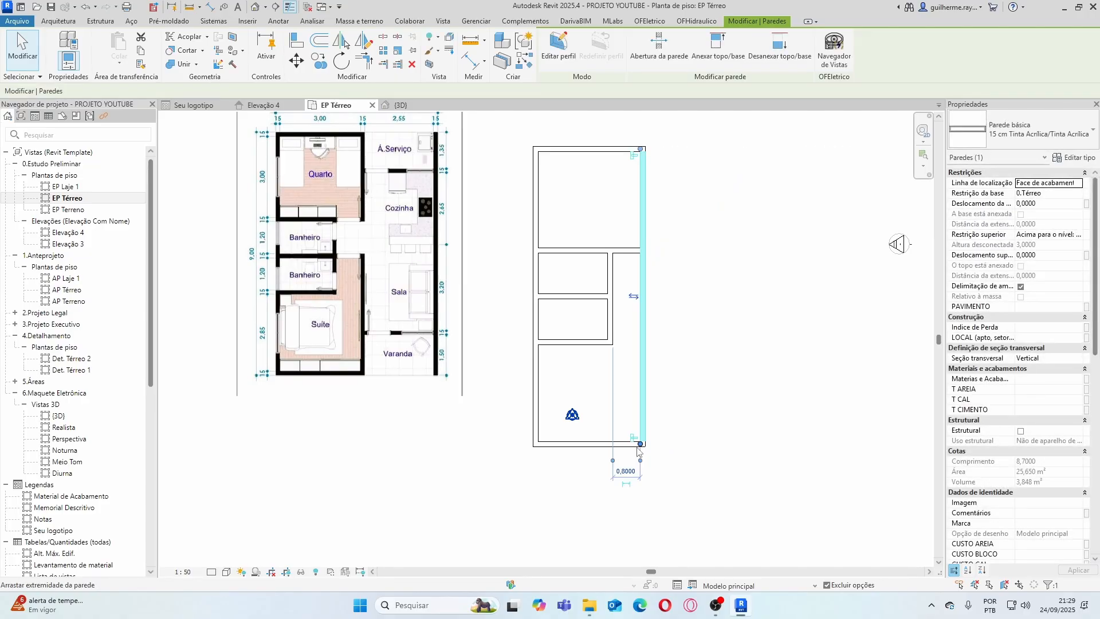
click(660, 427)
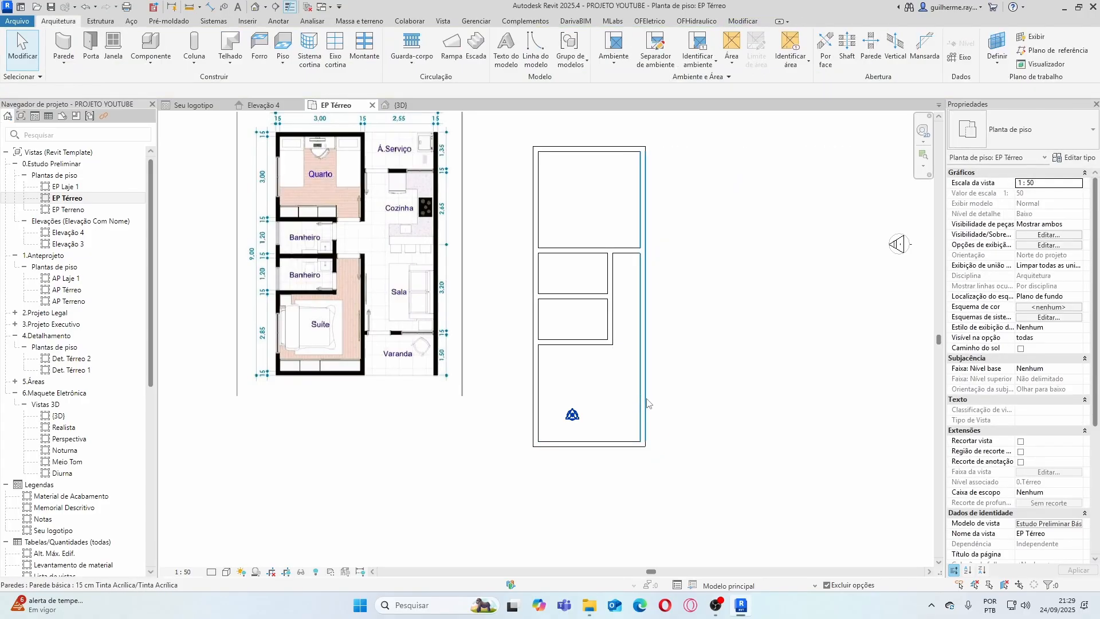
click(648, 403)
drag(642, 444, 641, 417)
key(Delete)
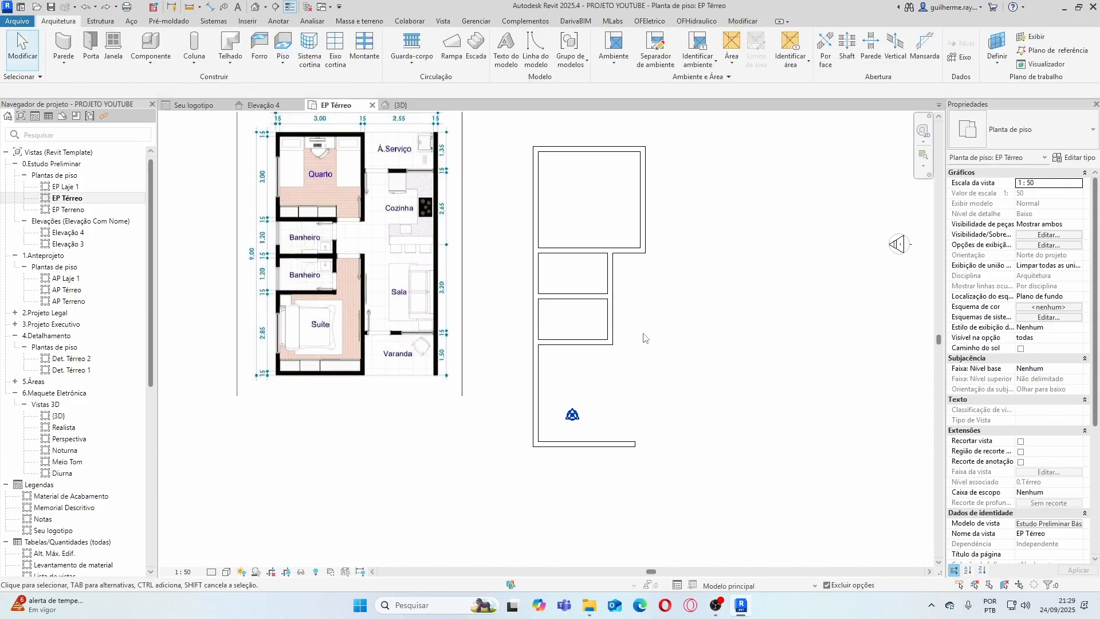
Stretch the Quarto's right wall down to just above the Suíte's lower wall and join both walls with Trim/Extend to Corner
click(643, 248)
drag(641, 251, 640, 417)
key(Escape)
click(743, 22)
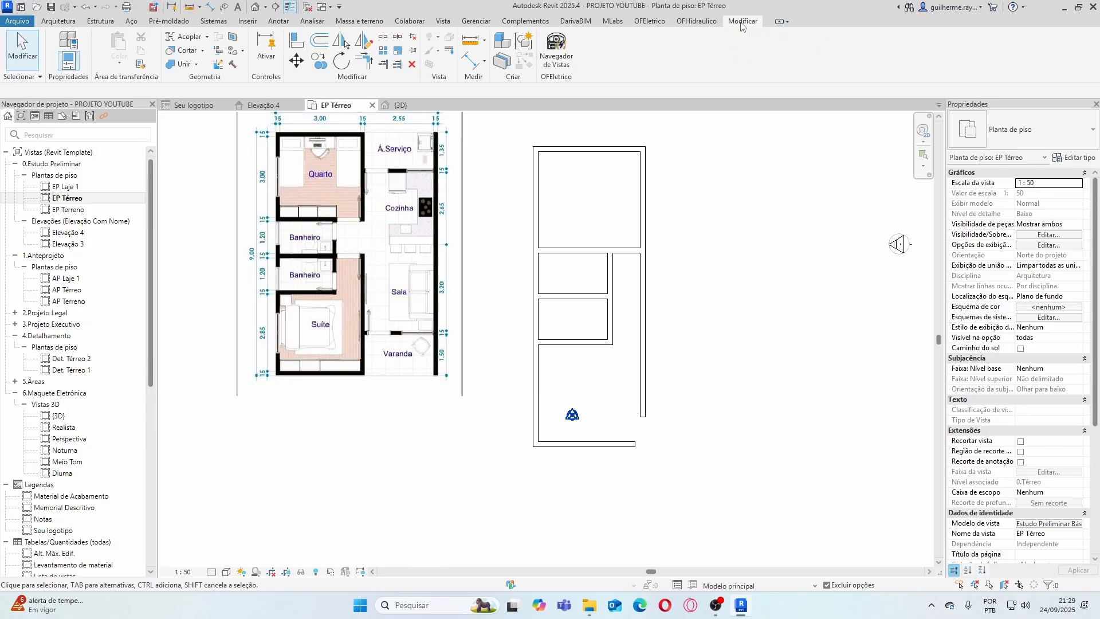
click(365, 63)
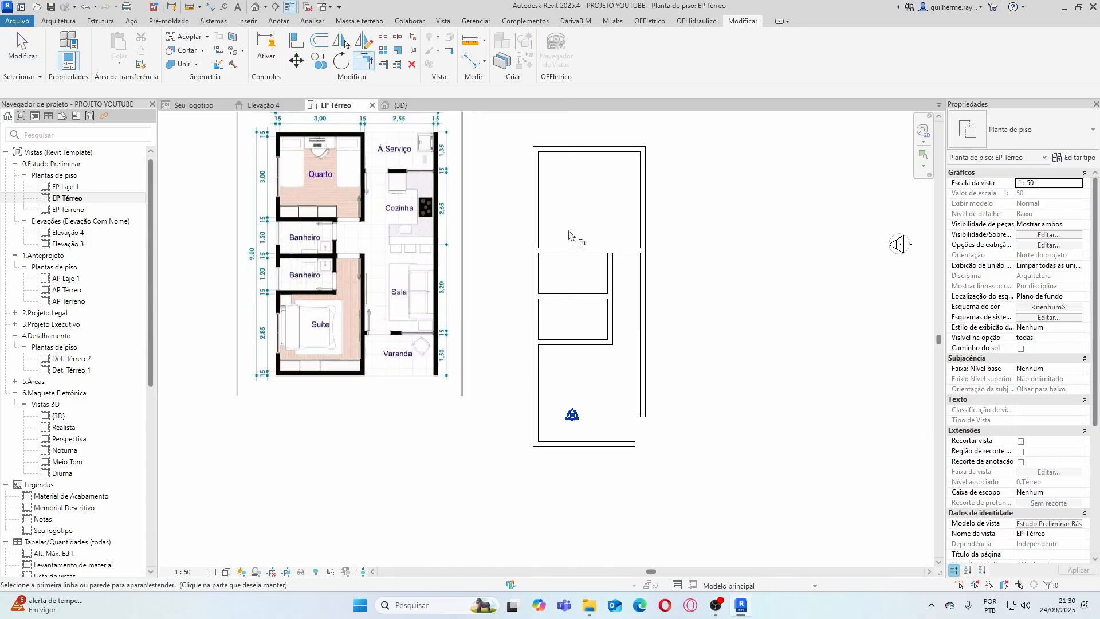
click(643, 367)
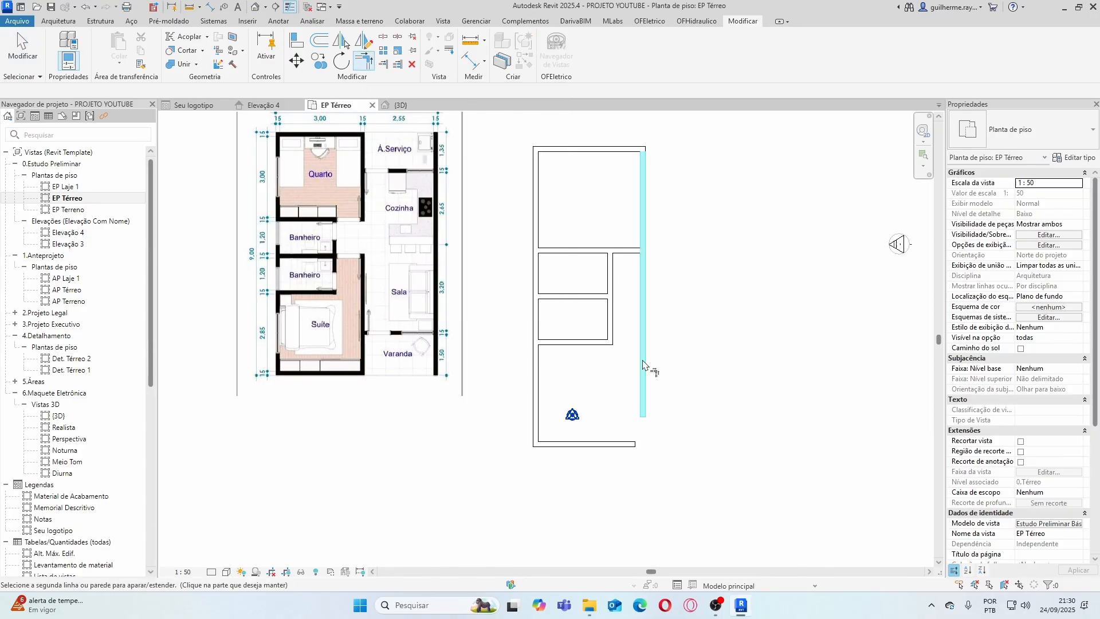
click(624, 445)
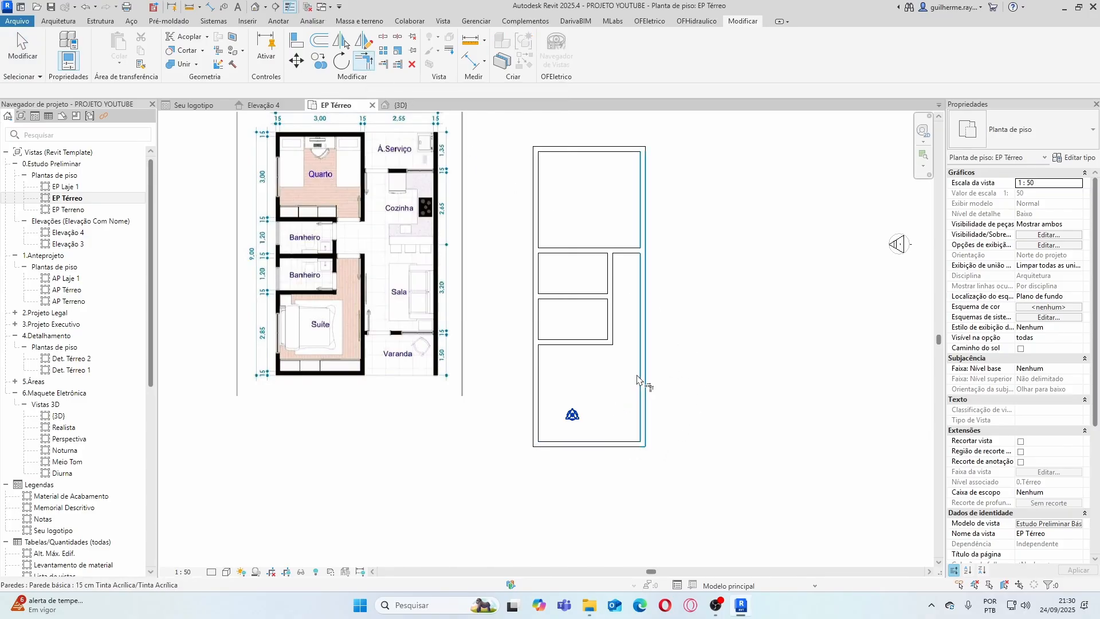
key(Escape)
Draw a matching wall that continues the partition between the two Banheiros across the corridor to the outer right wall
scroll(624, 298, up, 2)
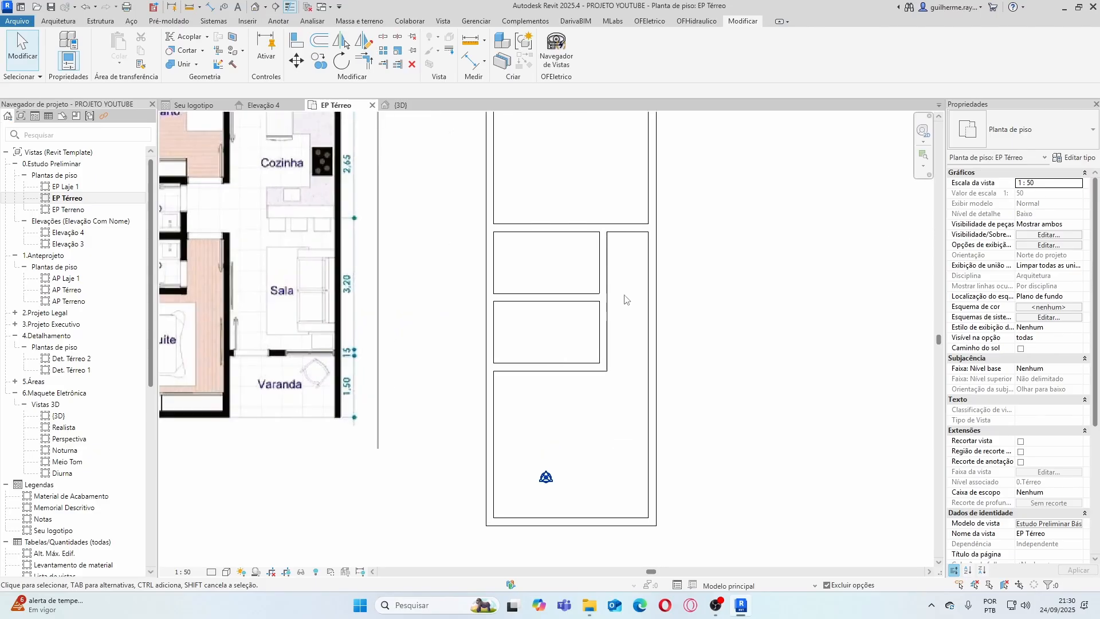
scroll(625, 298, down, 1)
scroll(593, 301, down, 1)
scroll(548, 295, up, 1)
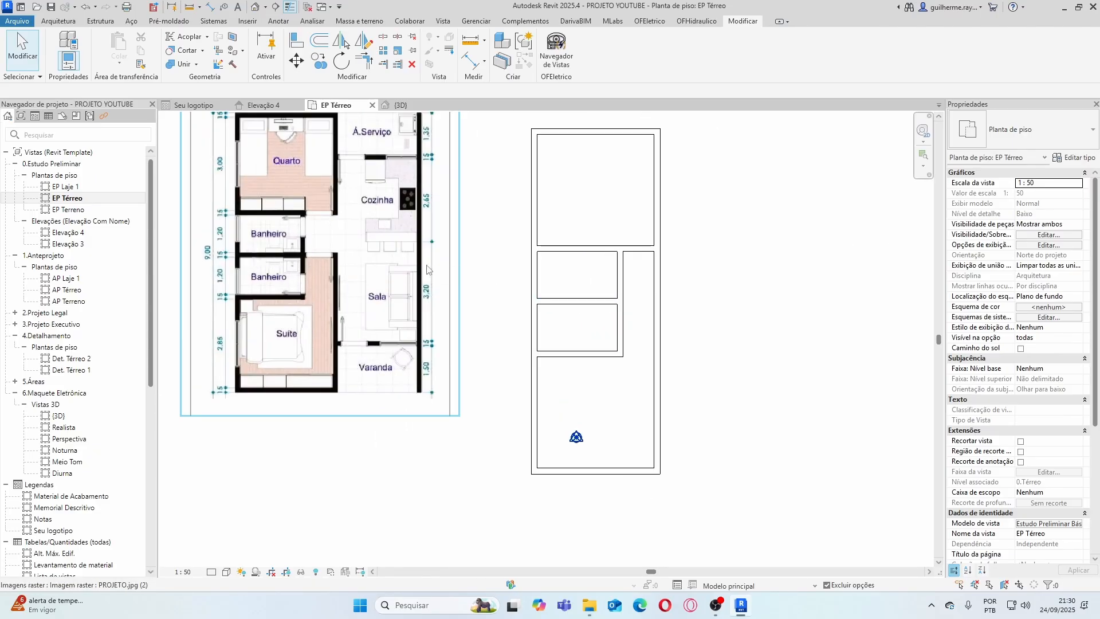
click(579, 298)
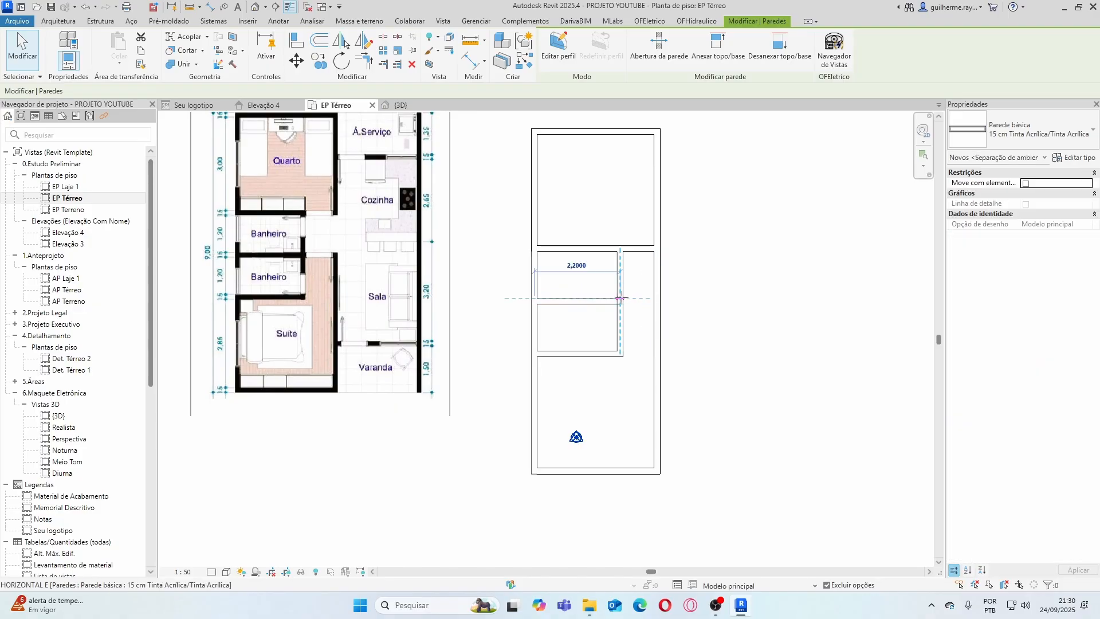
drag(621, 299, 657, 299)
click(732, 389)
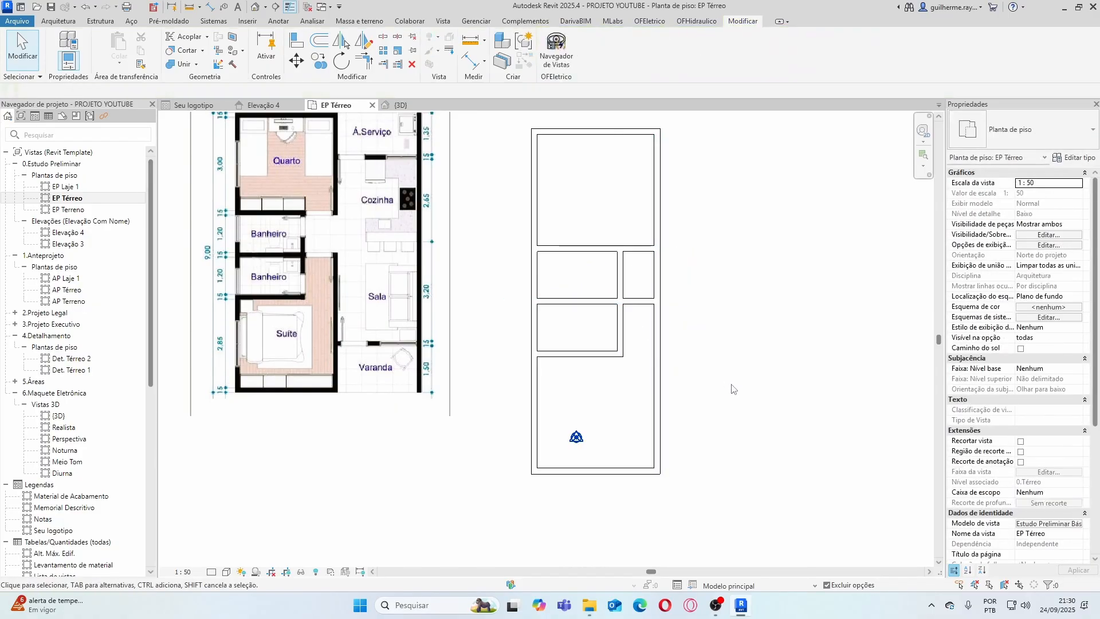
scroll(622, 293, down, 1)
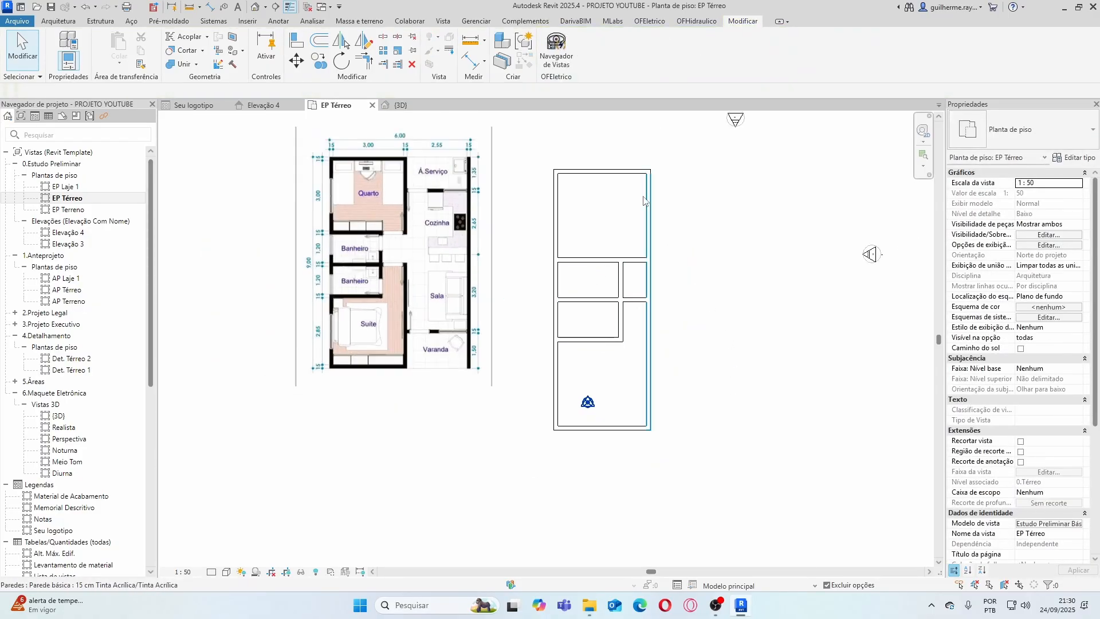
Move the elevation marker out of the Suíte to just below the house's lower wall
scroll(631, 210, up, 1)
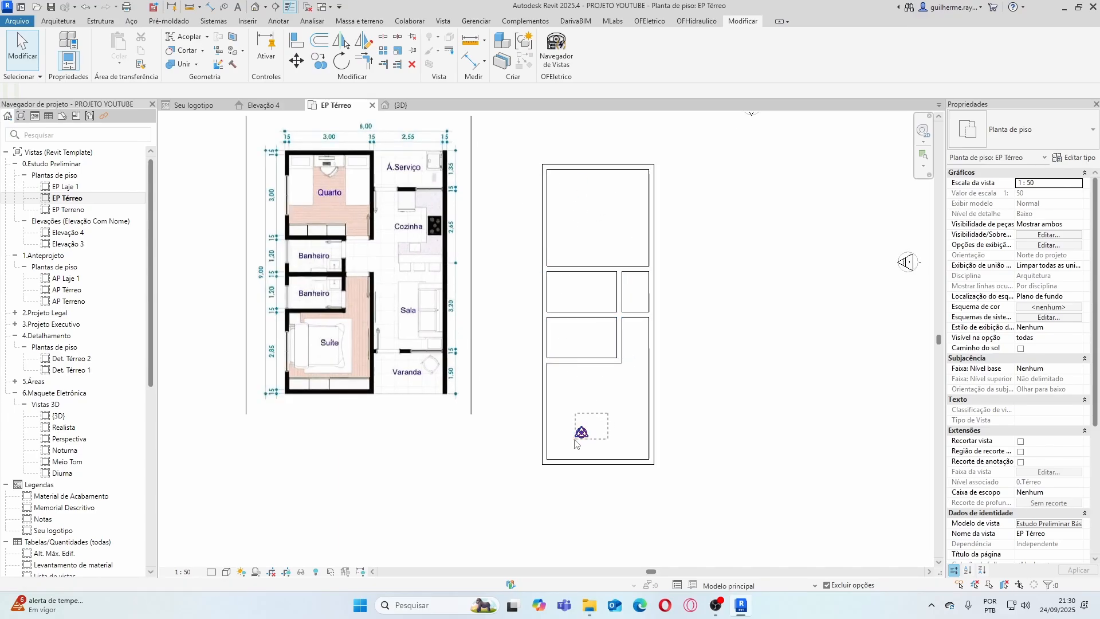
drag(575, 440, 566, 446)
drag(625, 398, 568, 445)
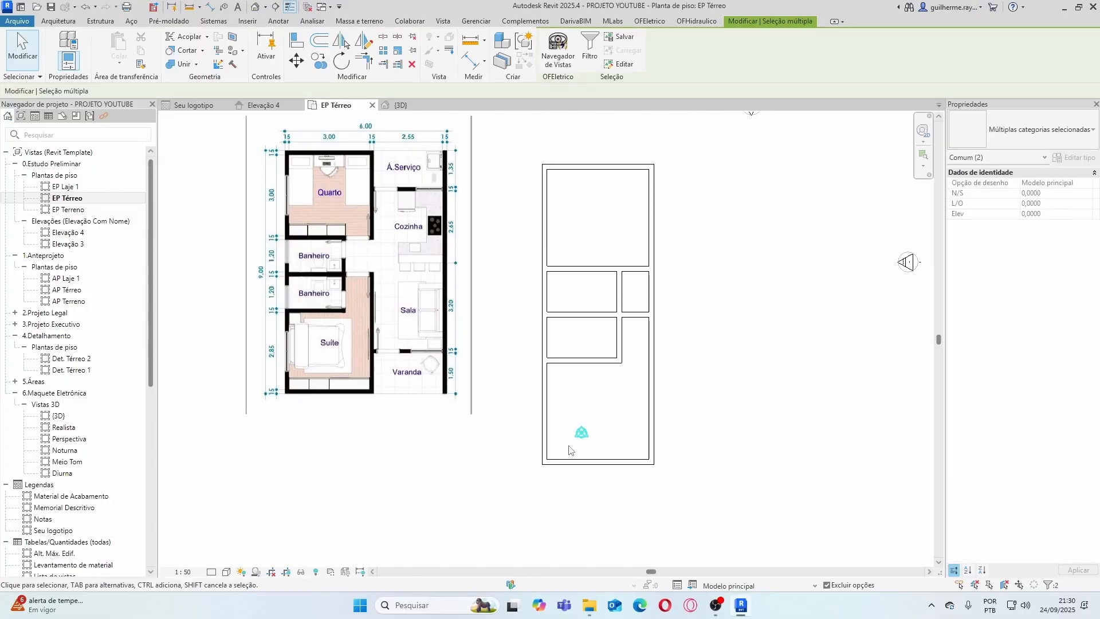
click(609, 417)
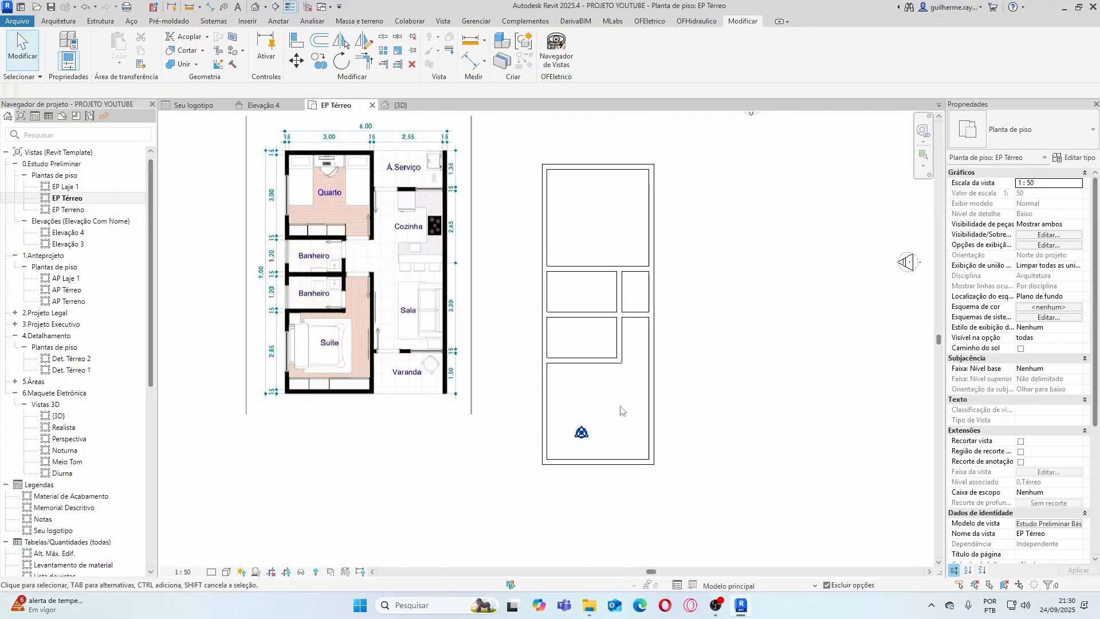
drag(620, 406, 596, 425)
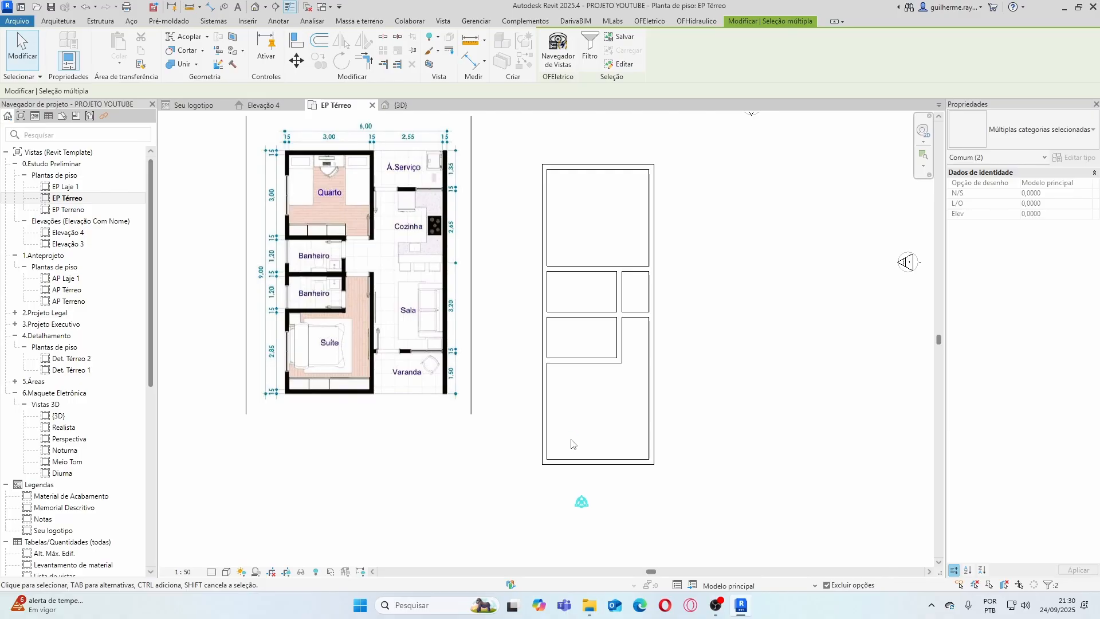
click(678, 469)
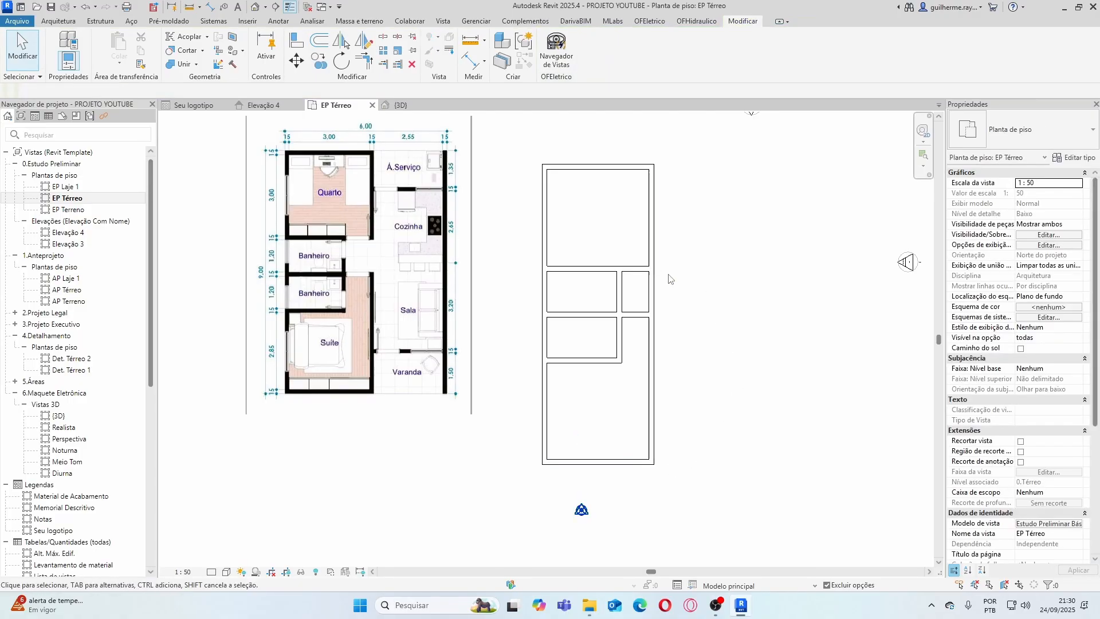
Add aligned dimensions for the Quarto's inner width and inner height between its wall faces
scroll(558, 353, down, 1)
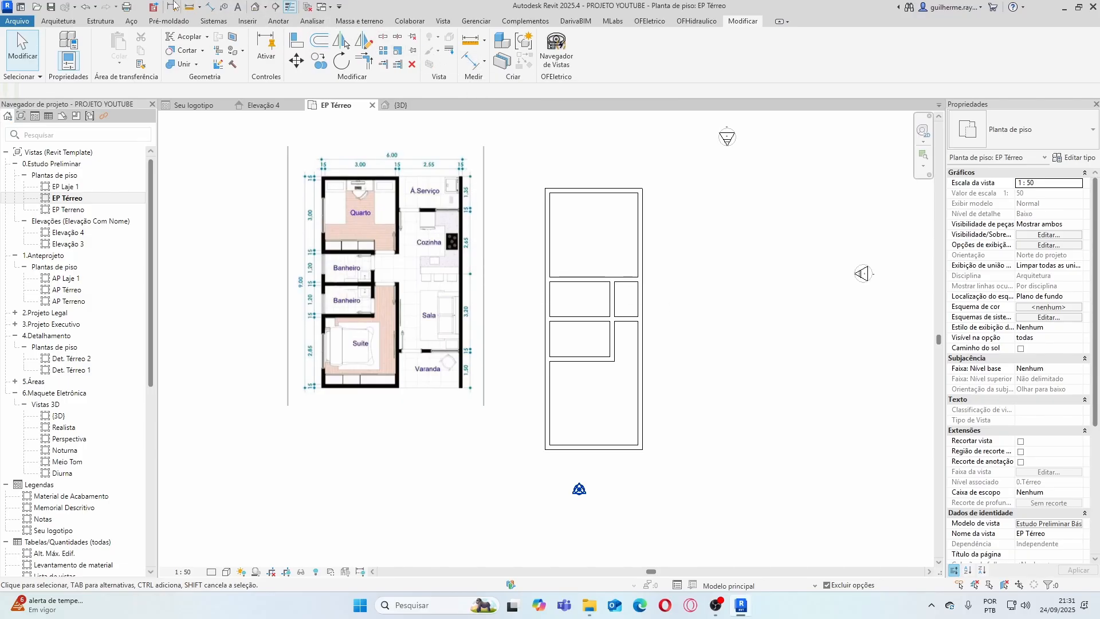
click(211, 8)
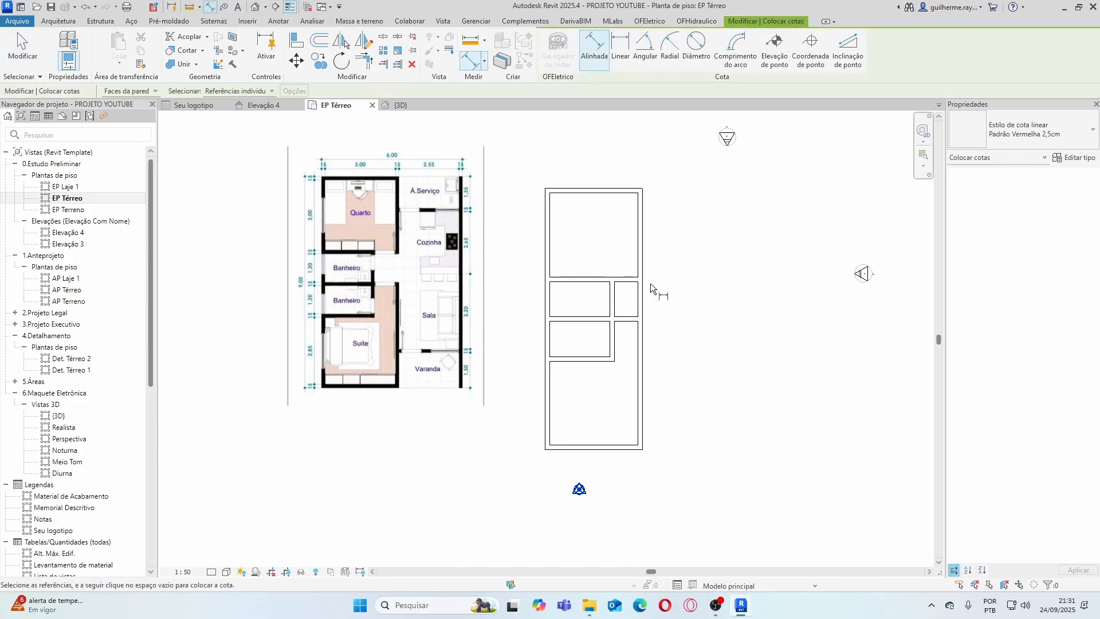
click(551, 212)
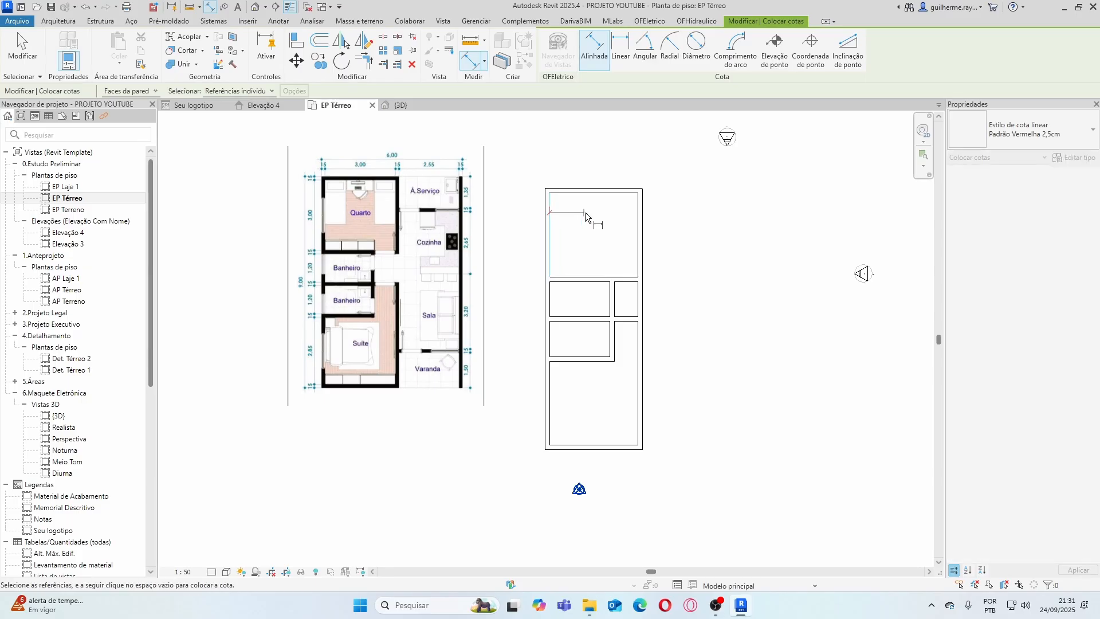
scroll(641, 215, up, 2)
click(639, 222)
click(612, 211)
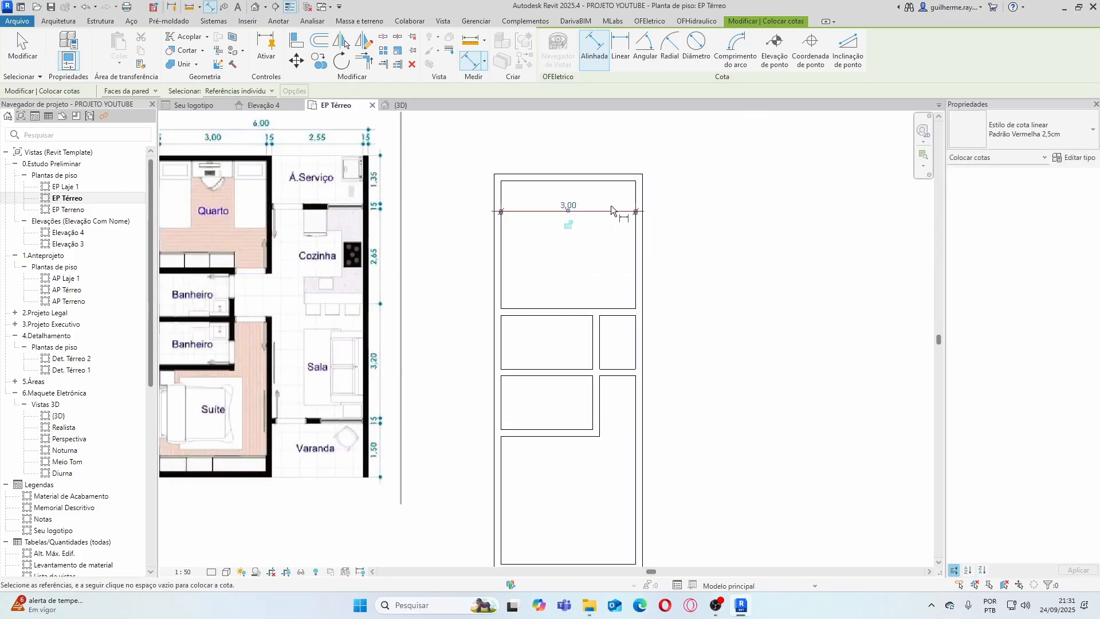
click(613, 183)
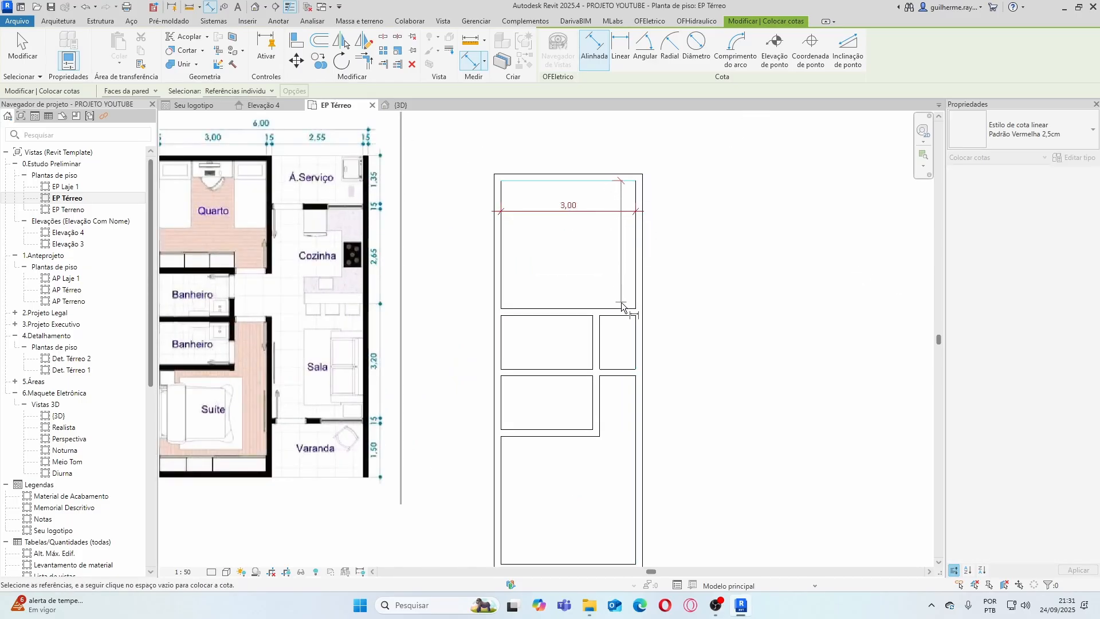
click(533, 277)
scroll(567, 185, down, 3)
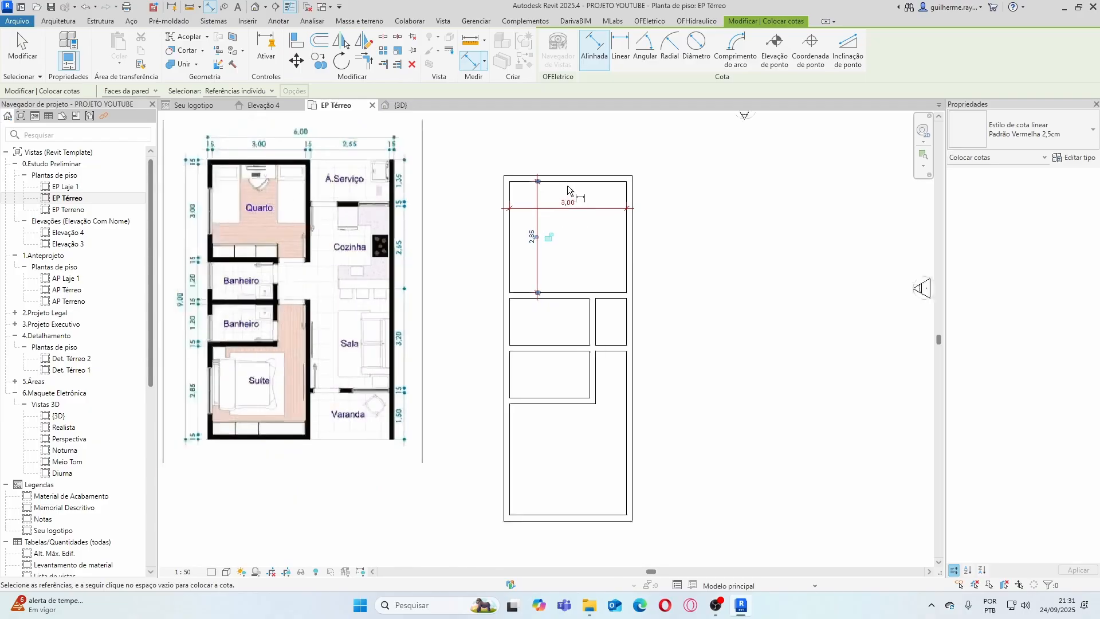
Add aligned dimensions for the first Banheiro's inner height and inner width
scroll(576, 293, up, 3)
click(564, 206)
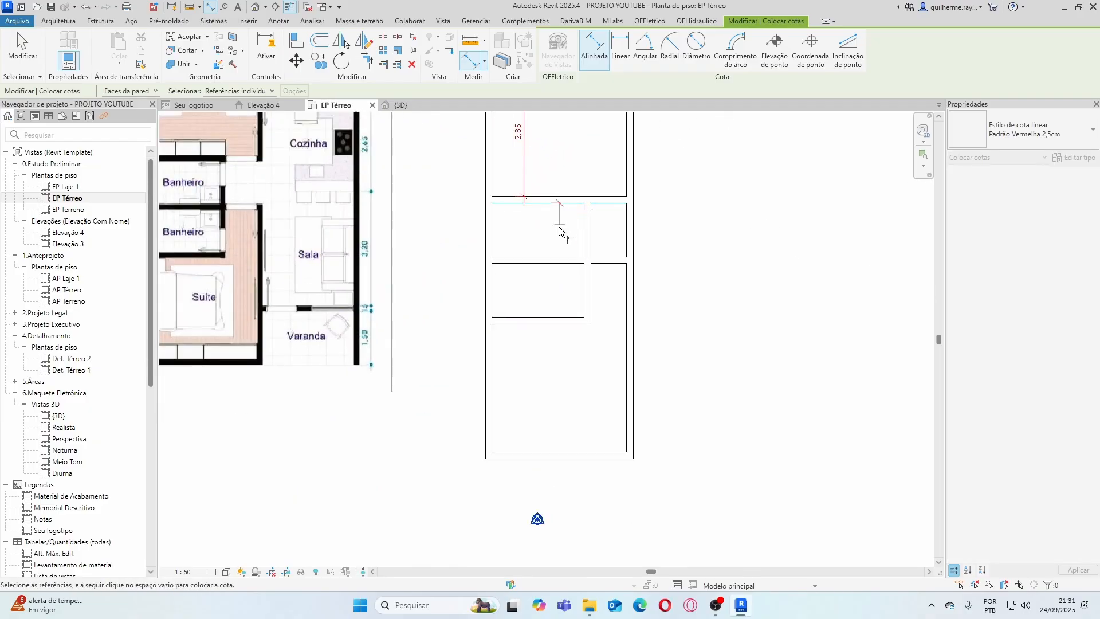
click(550, 256)
click(527, 245)
scroll(598, 225, up, 2)
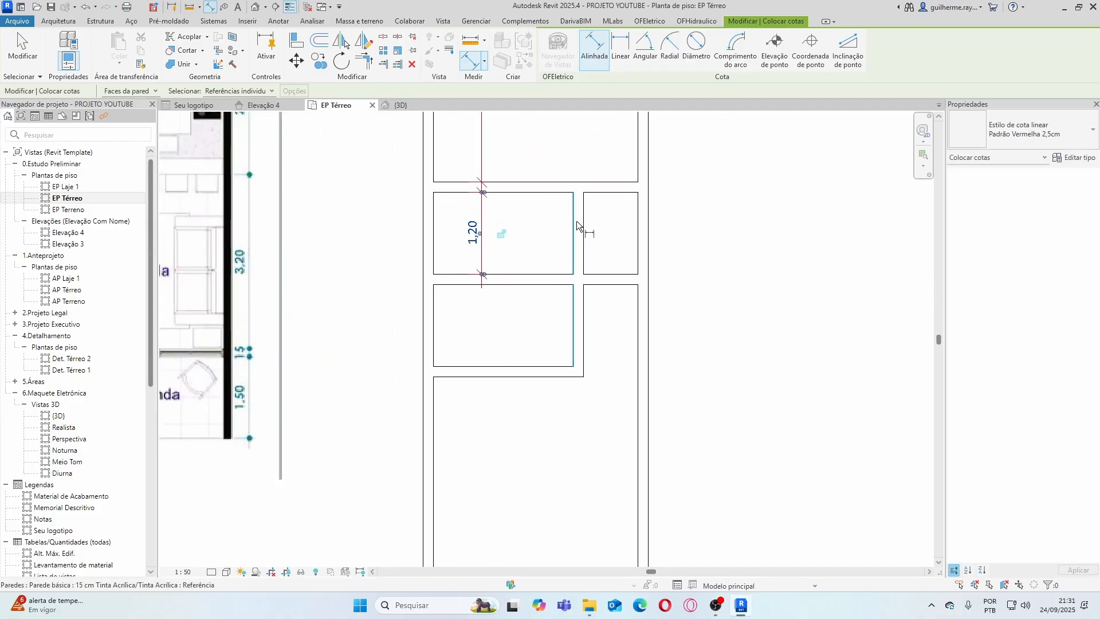
click(574, 221)
click(434, 210)
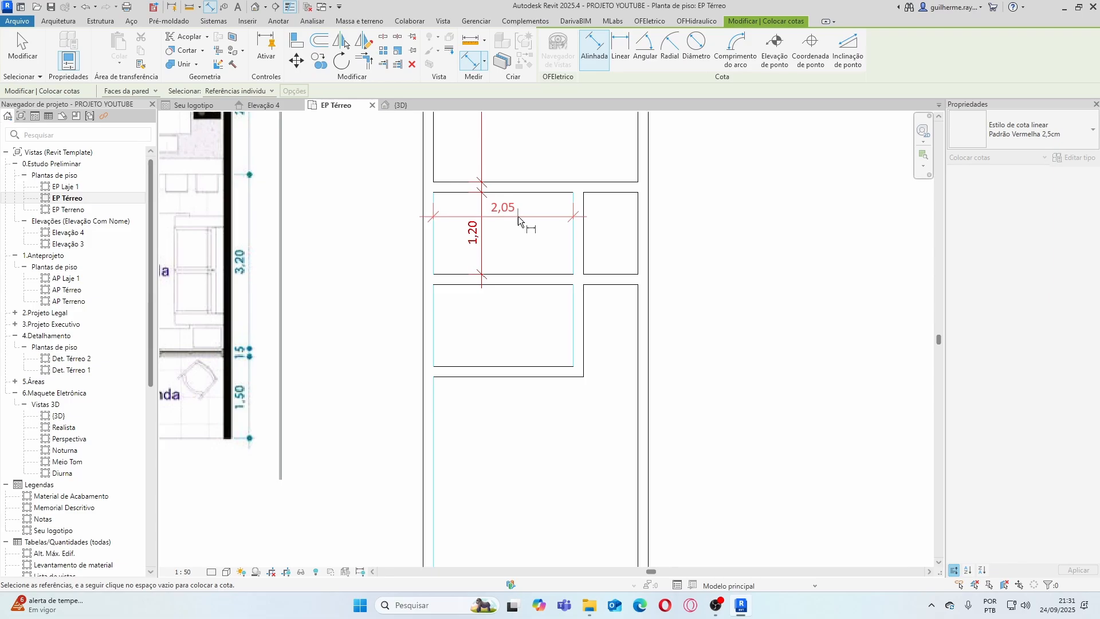
click(518, 215)
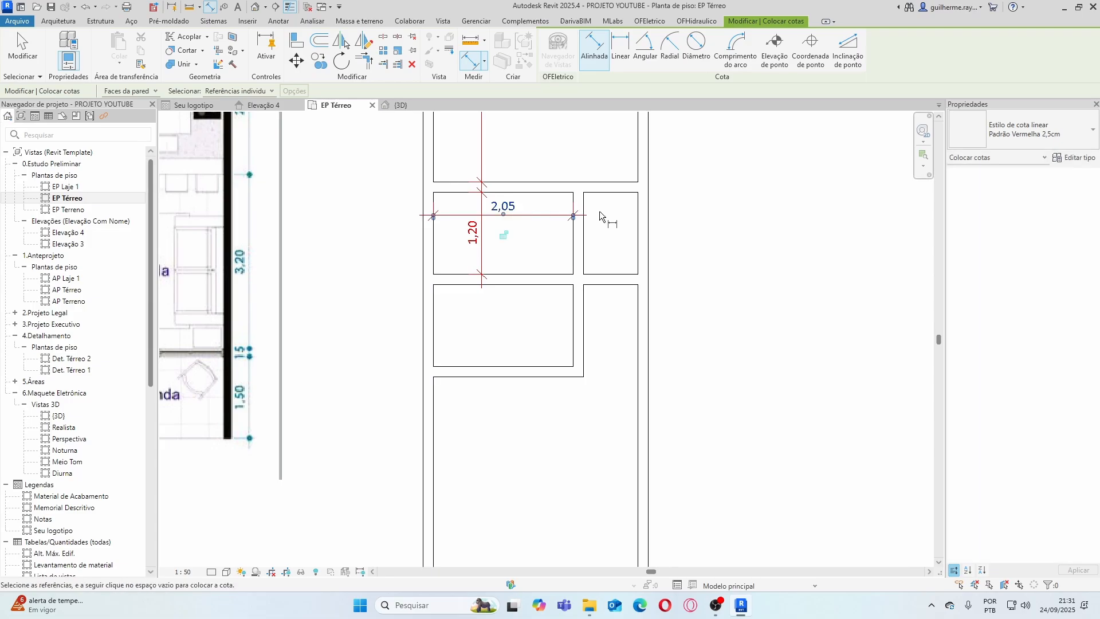
Dimension from the outer right wall's exterior face to the corridor-side face of the first Banheiro's right wall
click(648, 211)
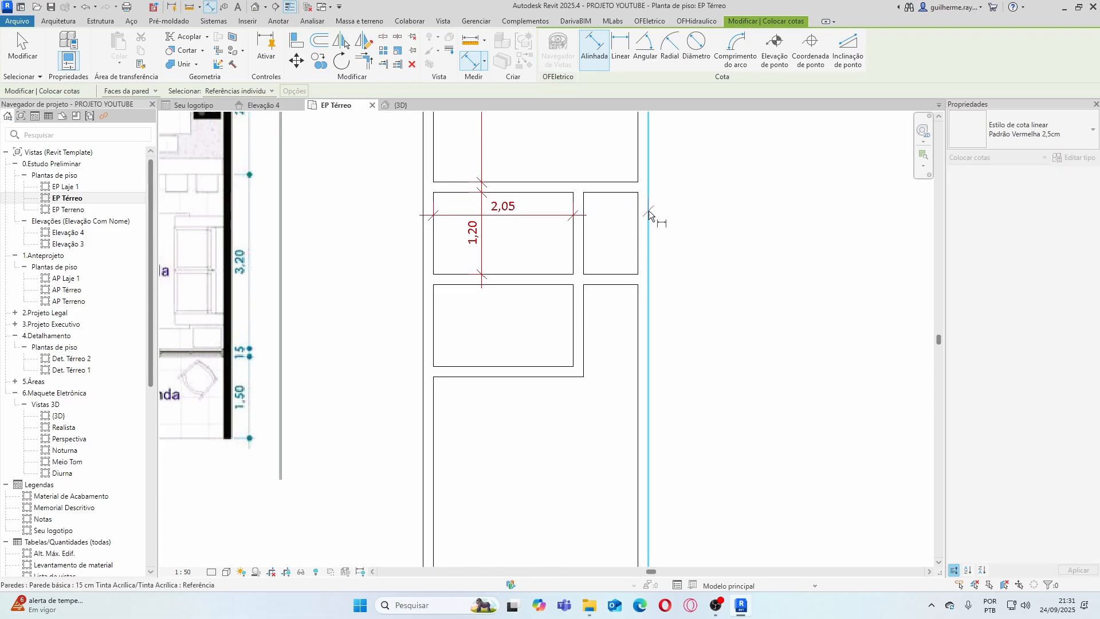
click(583, 201)
click(608, 214)
middle_drag(621, 289, 622, 260)
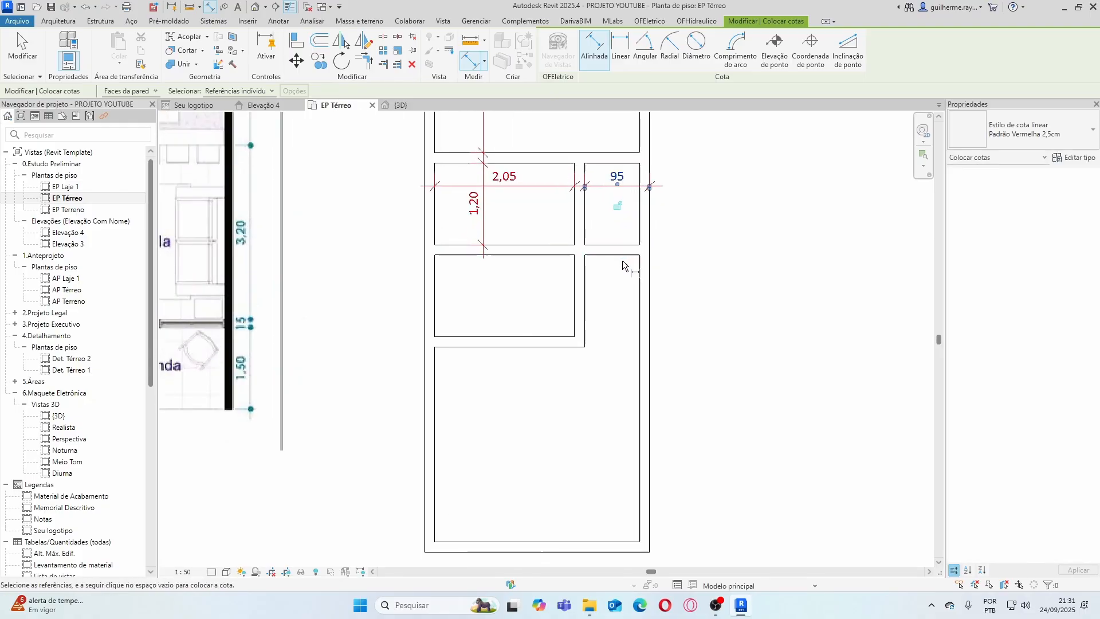
Dimension from the outer right wall's exterior face to the second Banheiro's corridor-side wall face, and add the second Banheiro's inner height
click(650, 290)
click(584, 280)
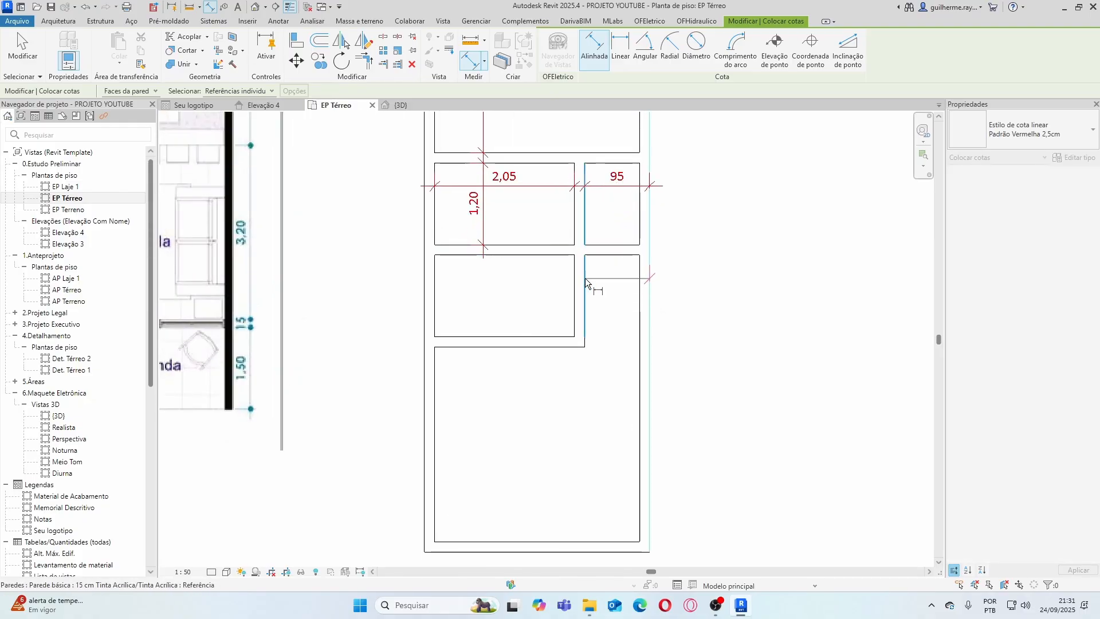
click(611, 301)
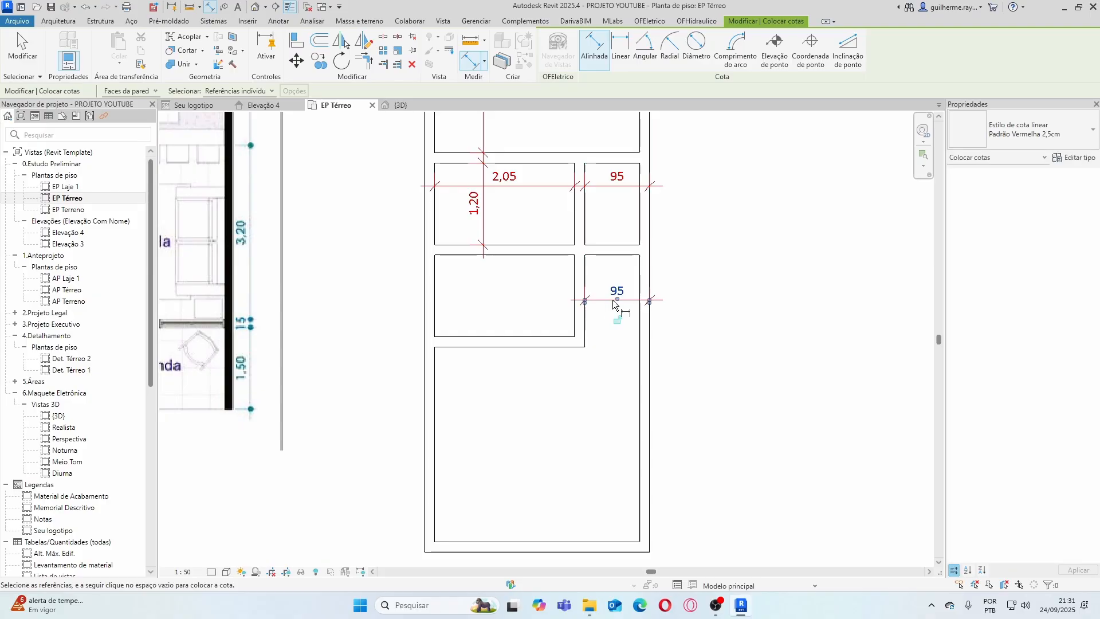
click(521, 254)
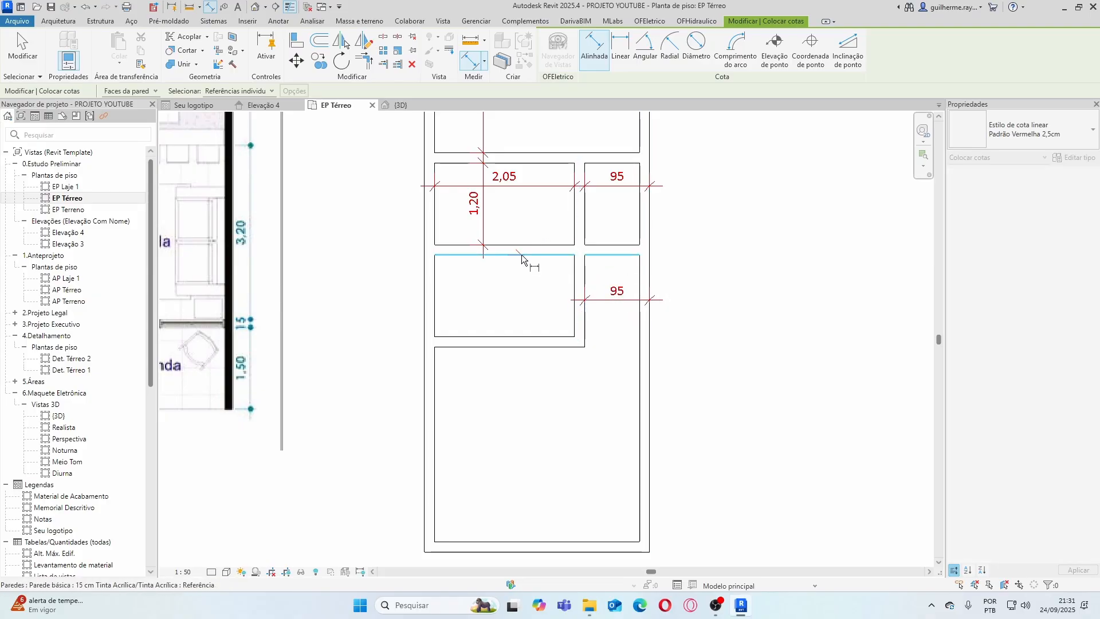
click(521, 336)
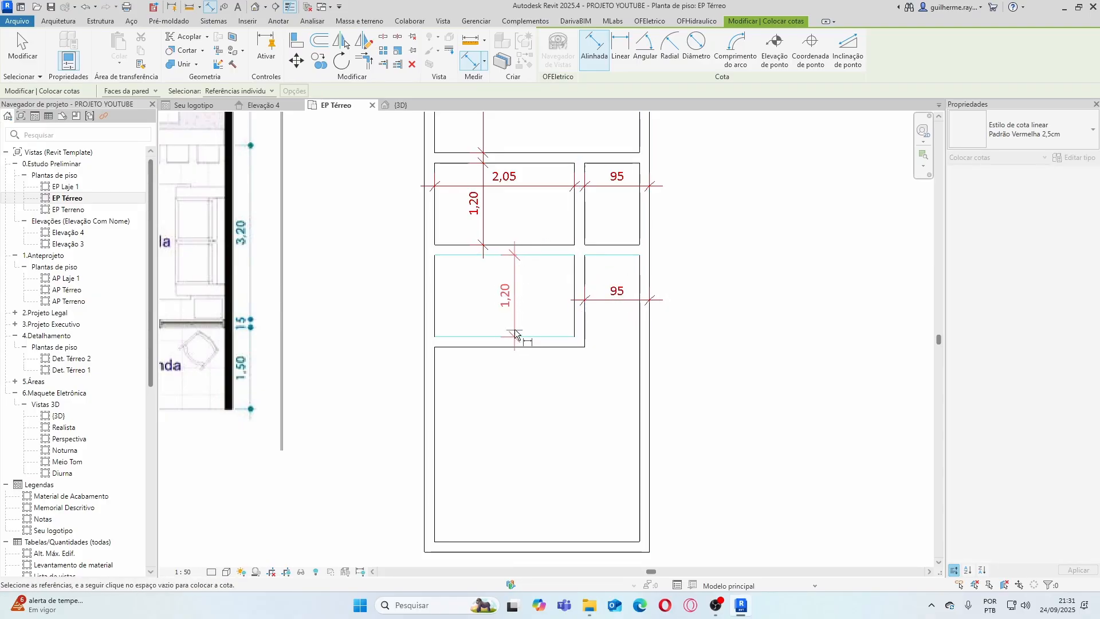
click(486, 307)
Add aligned dimensions for the Suíte's inner height and inner width between its wall faces
scroll(486, 307, down, 2)
scroll(537, 294, up, 3)
click(538, 288)
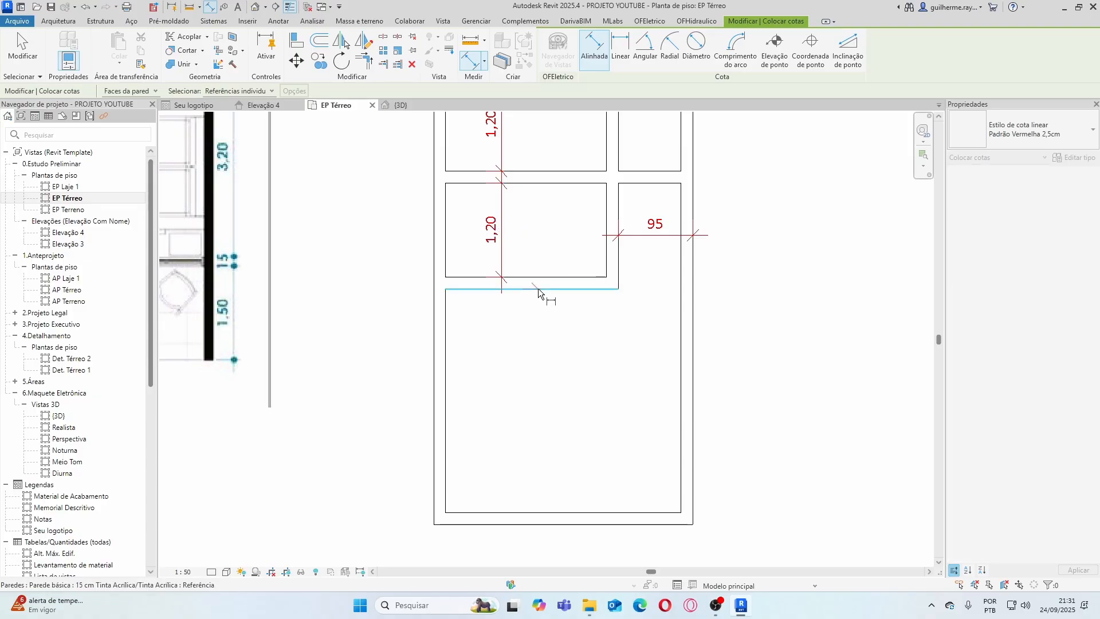
click(521, 512)
click(504, 477)
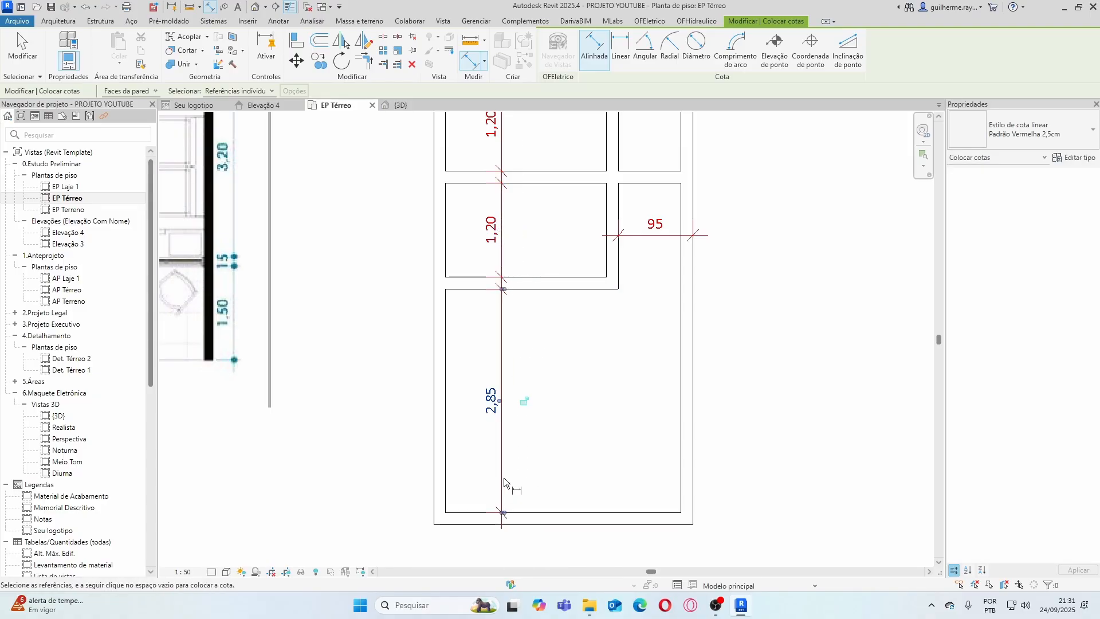
click(448, 417)
click(679, 421)
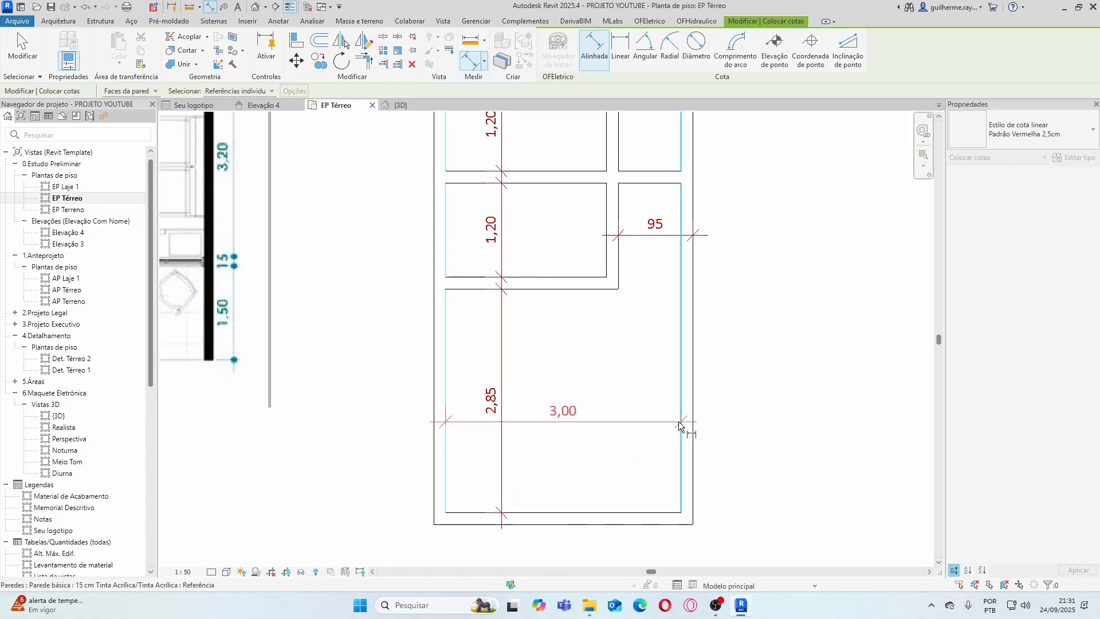
click(652, 454)
key(Escape)
key(Escape)
Compare the dimensioned wall layout with the reference plan and examine the wall separating the Banheiros from the corridor
scroll(621, 396, down, 4)
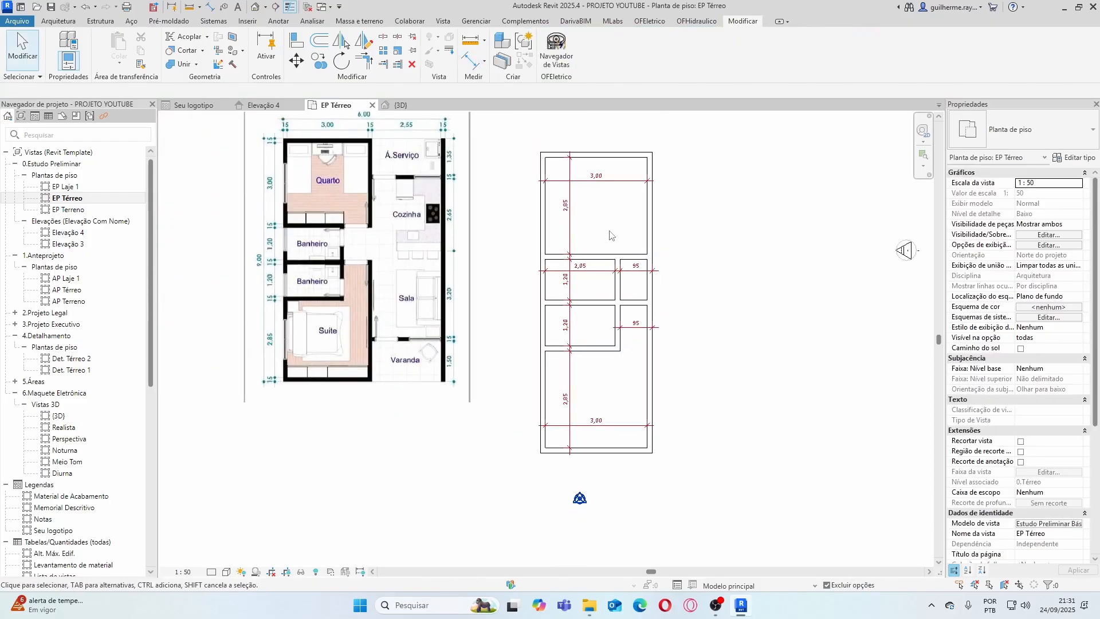
scroll(611, 235, up, 3)
scroll(602, 247, down, 4)
scroll(662, 223, up, 1)
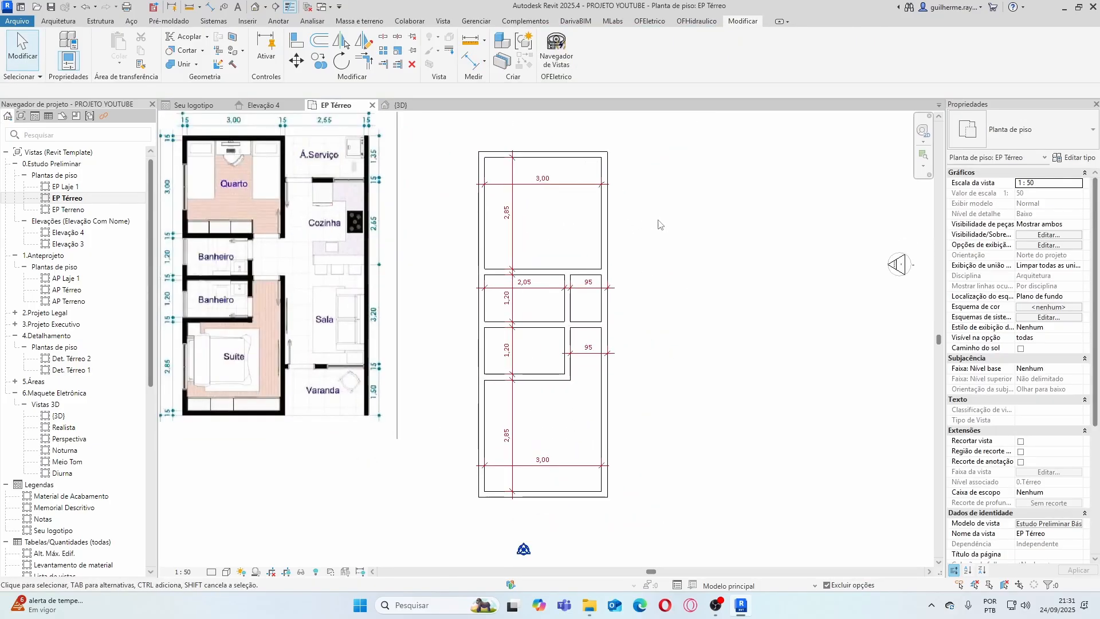
scroll(584, 238, down, 2)
scroll(560, 234, up, 2)
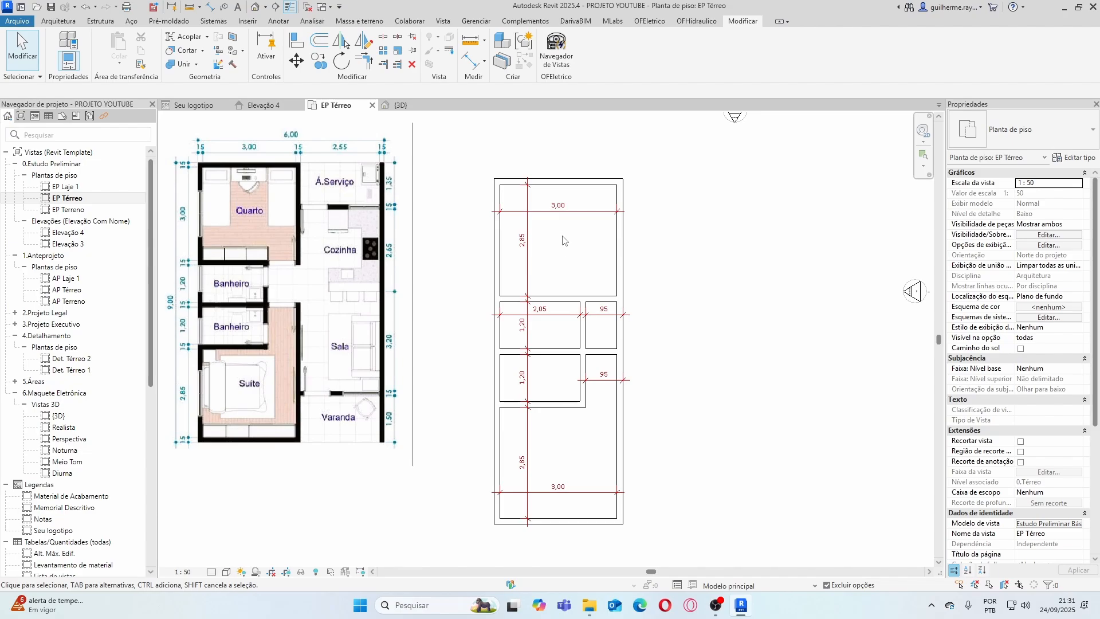
scroll(564, 246, down, 1)
scroll(567, 261, up, 1)
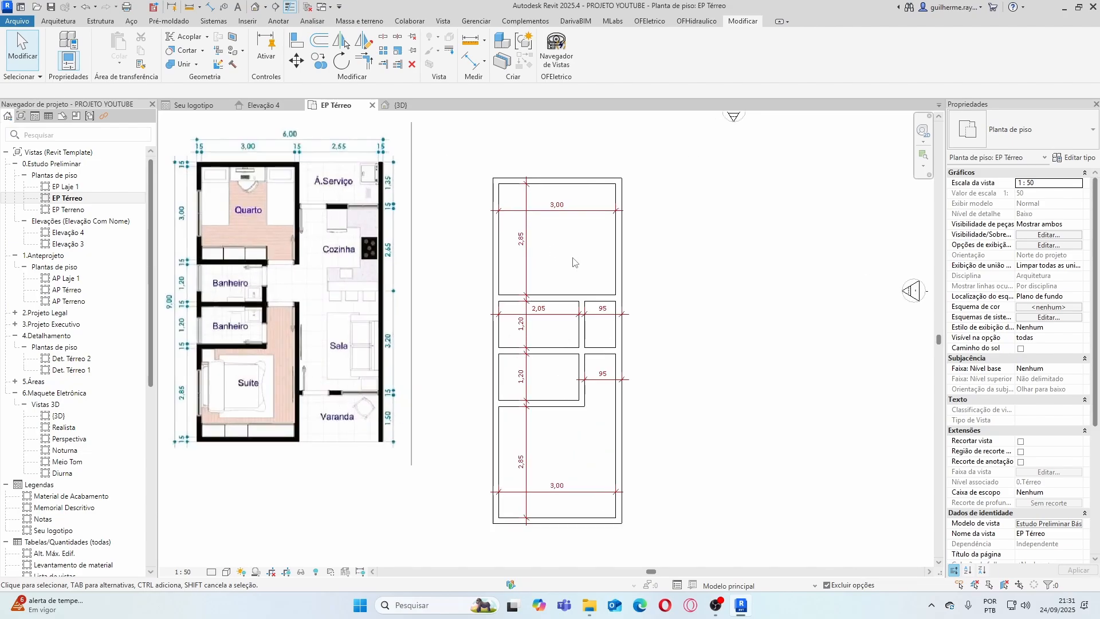
click(581, 339)
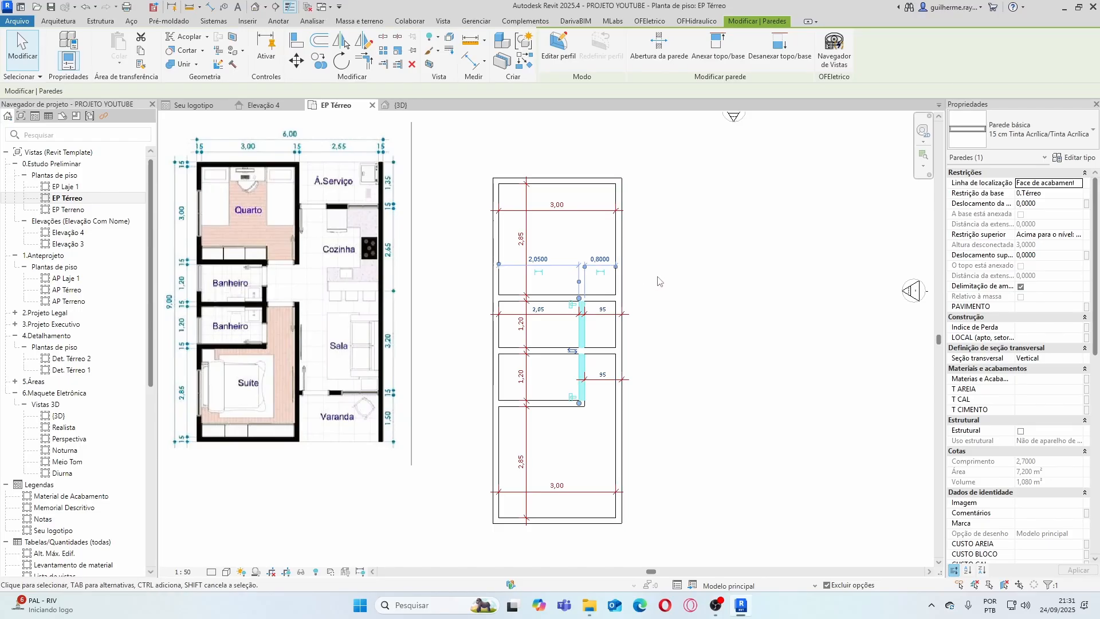
key(Escape)
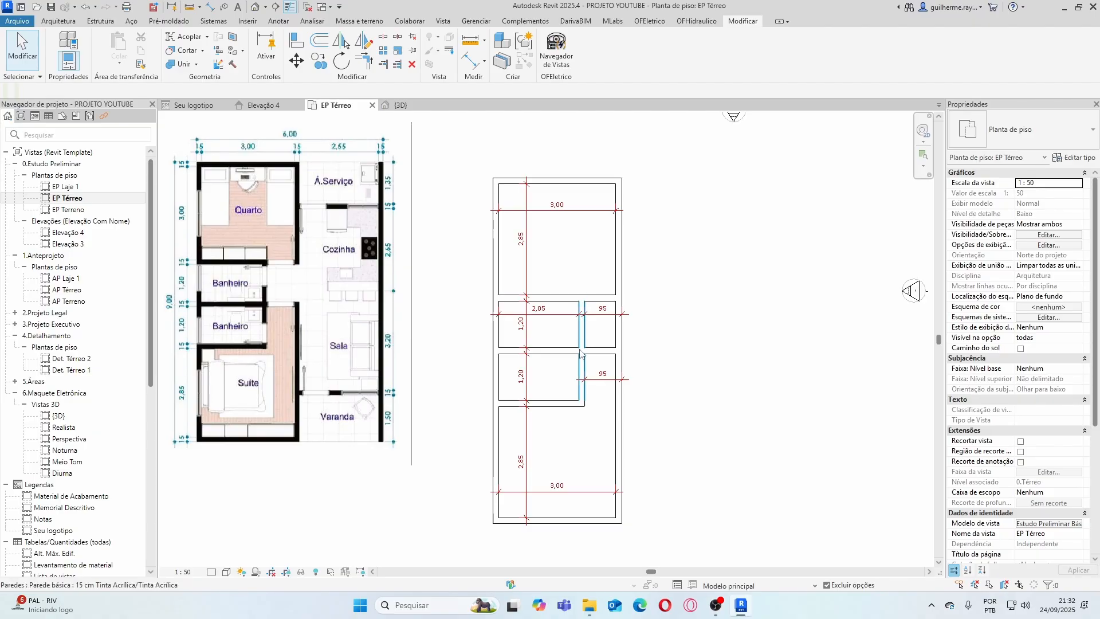
click(580, 326)
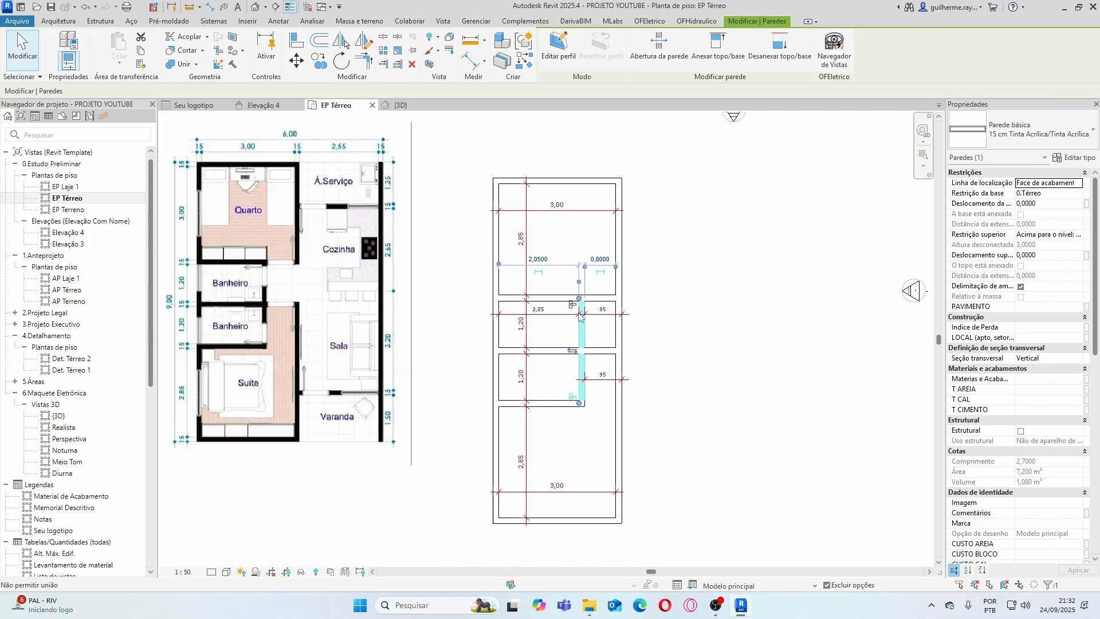
scroll(582, 312, up, 2)
click(699, 347)
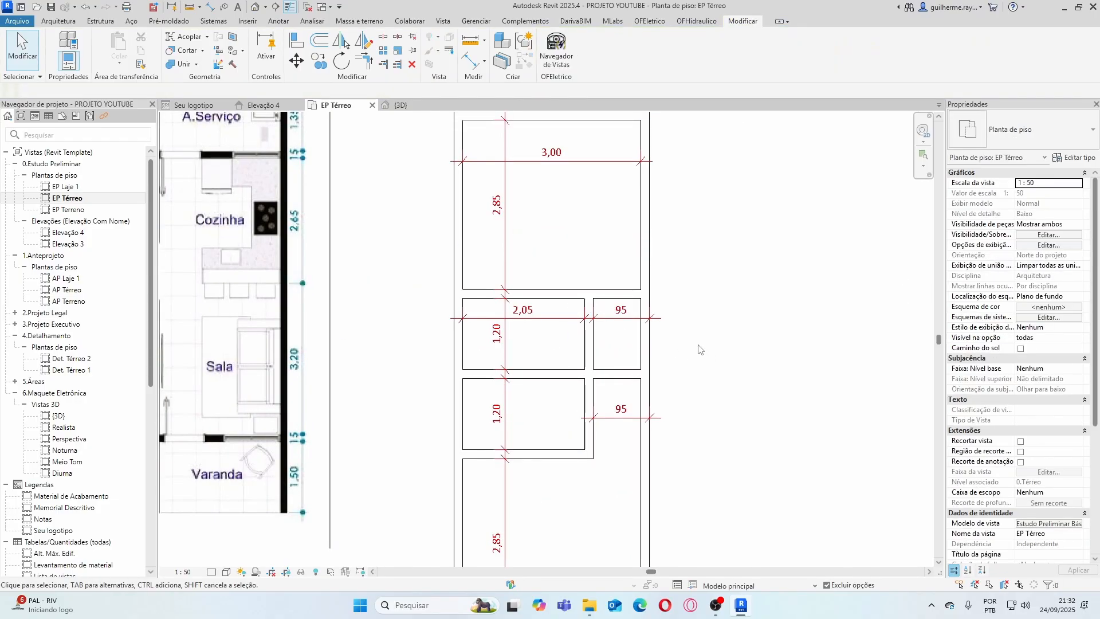
scroll(619, 333, down, 1)
Move the Banheiros' right wall by setting its clear distance to the outer right wall's inner face to 0,9 m
click(597, 344)
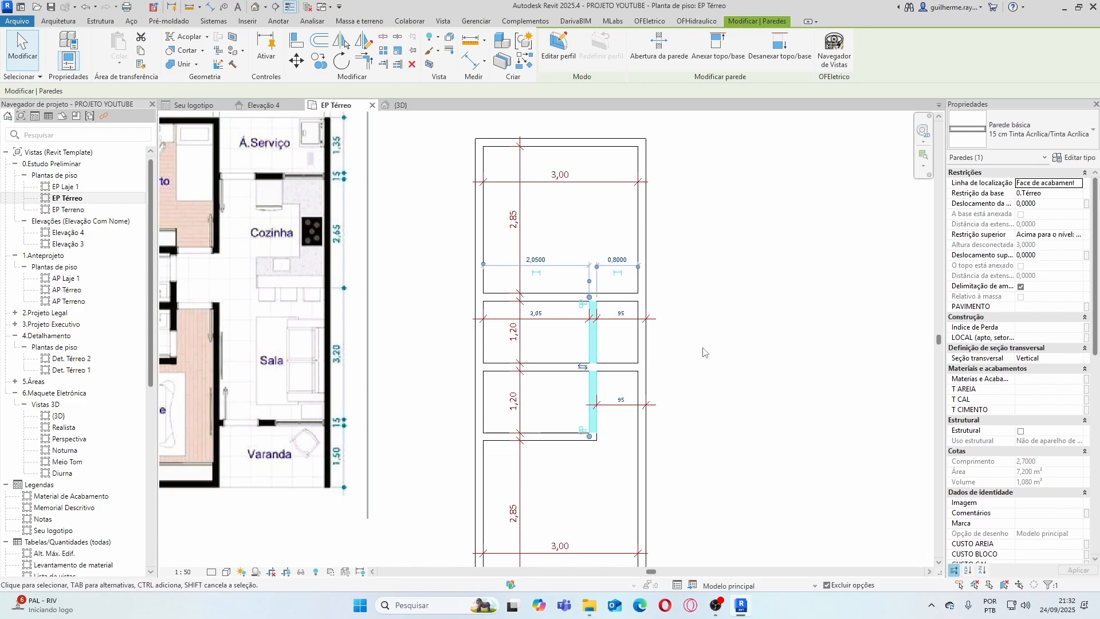
scroll(624, 290, up, 2)
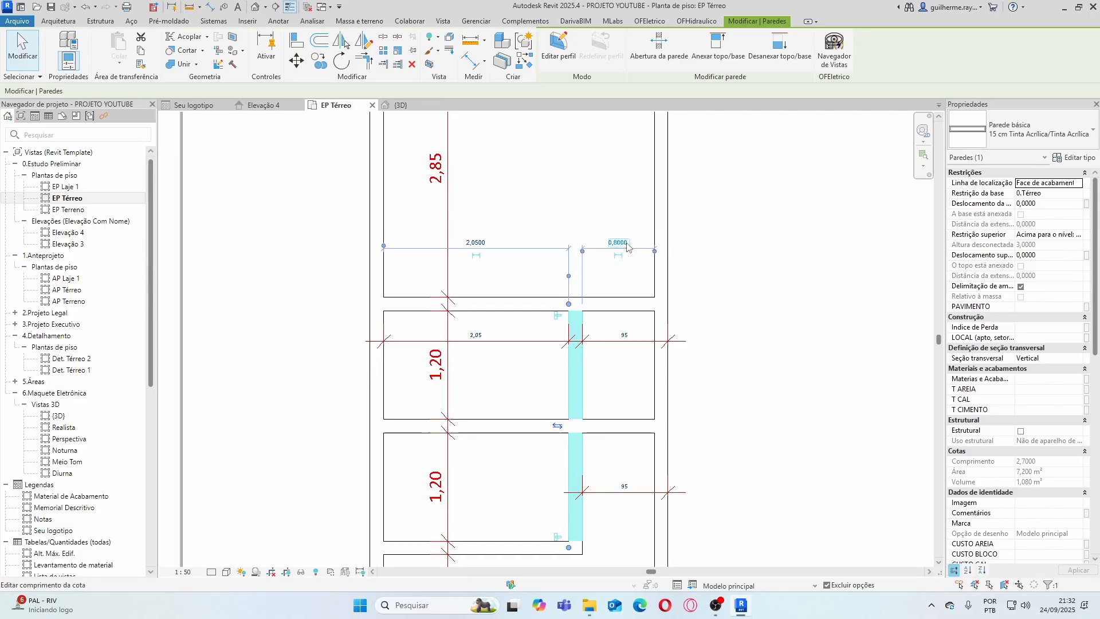
click(627, 247)
drag(620, 238, 601, 238)
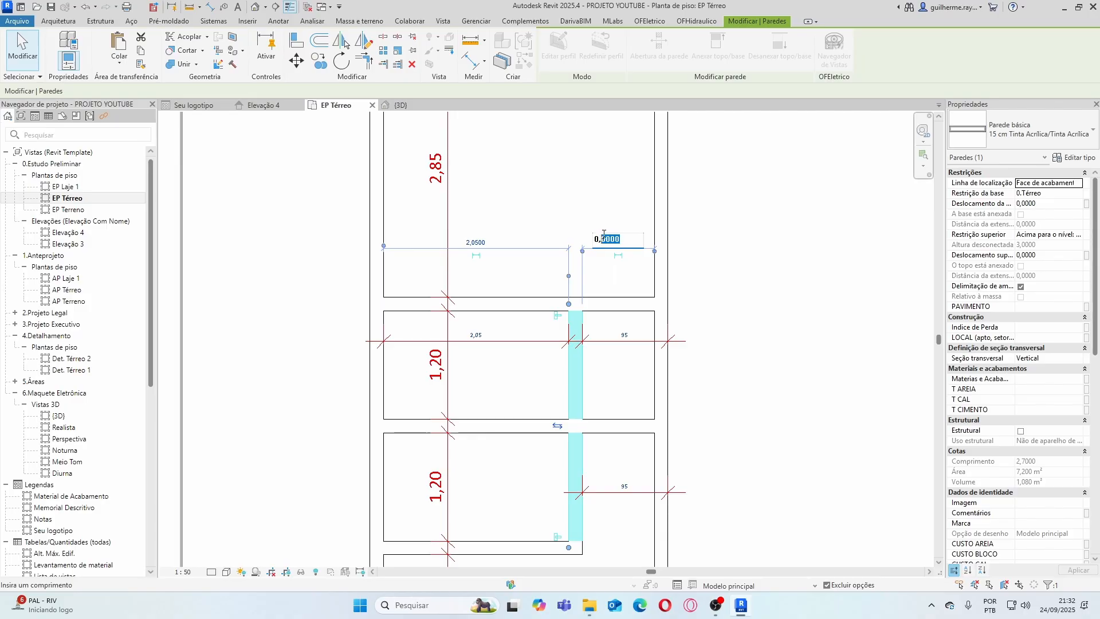
text(9)
key(Return)
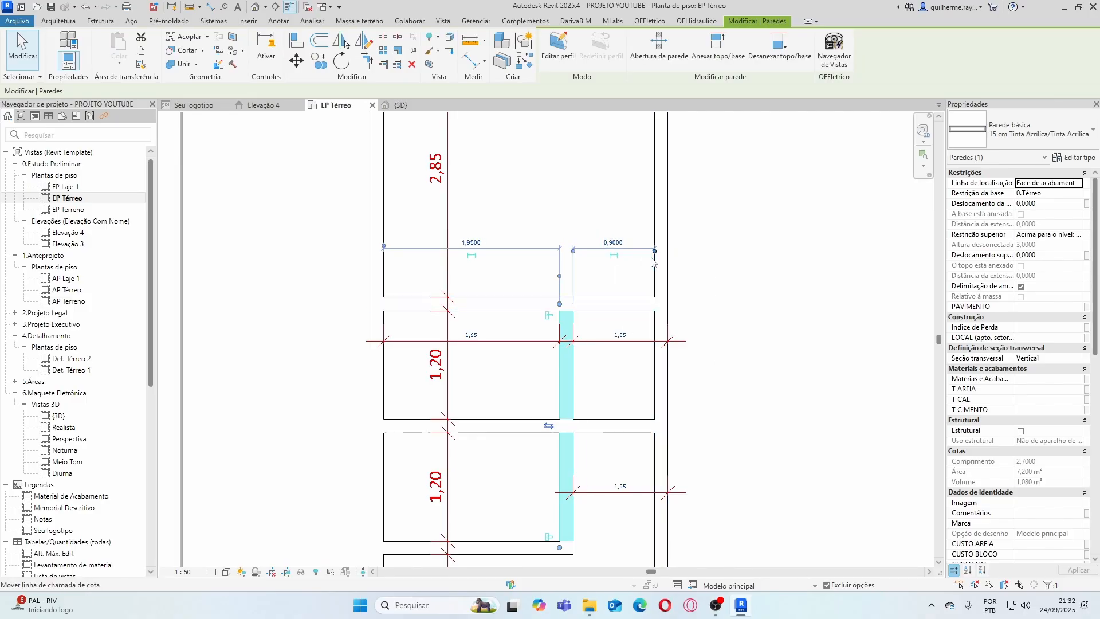
Move the witness line of the corridor's temporary dimension to the exterior face of the outer right wall
drag(652, 262, 668, 274)
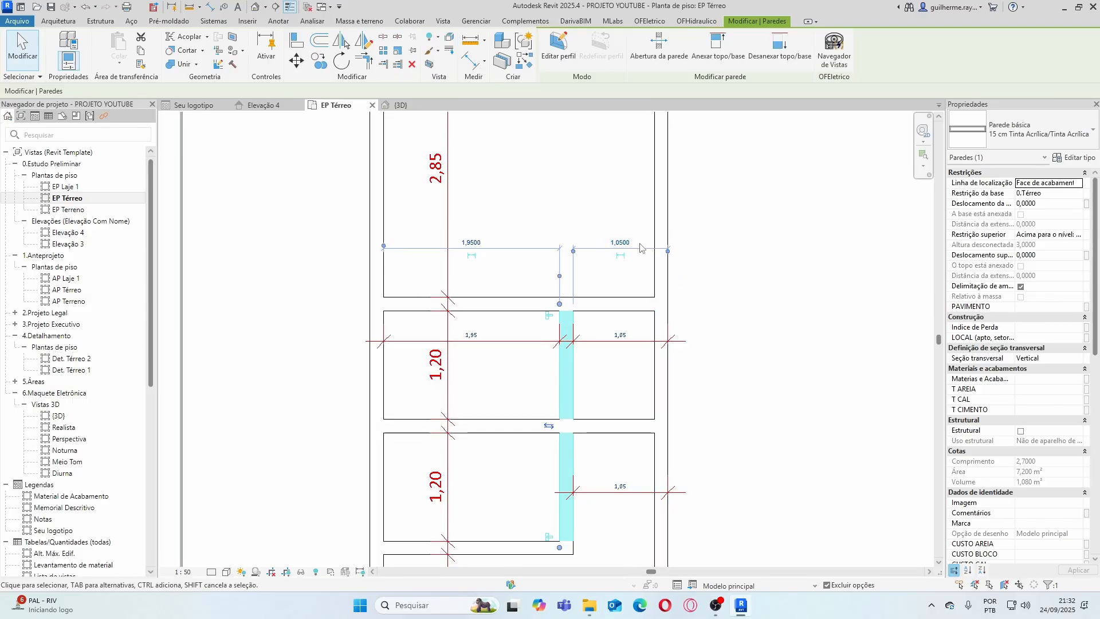
key(Escape)
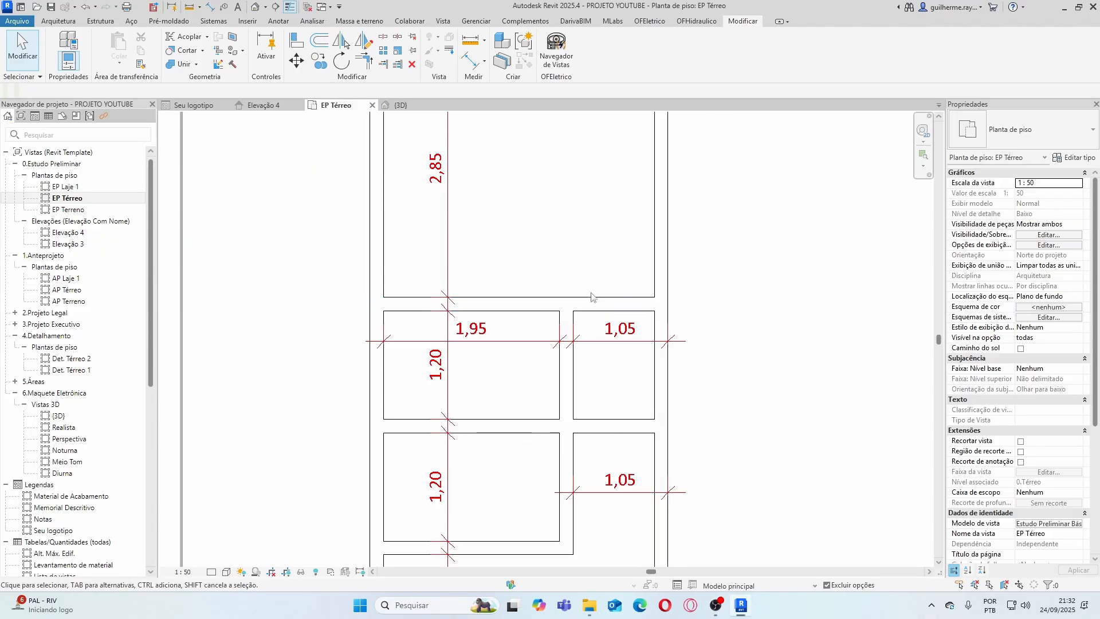
scroll(617, 265, down, 3)
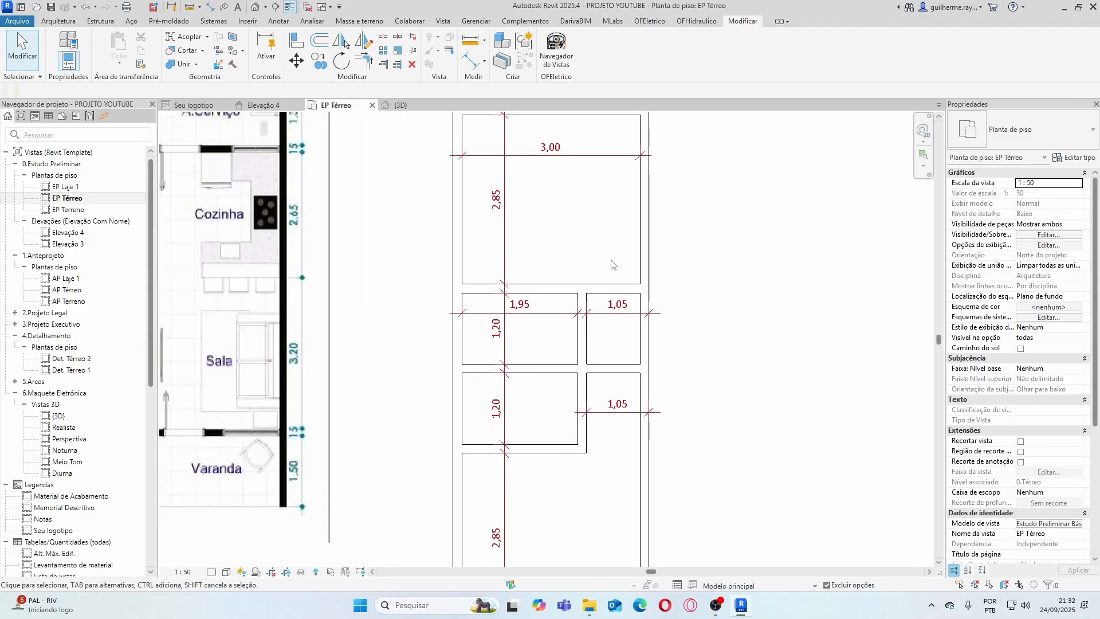
scroll(622, 300, down, 2)
scroll(622, 299, up, 2)
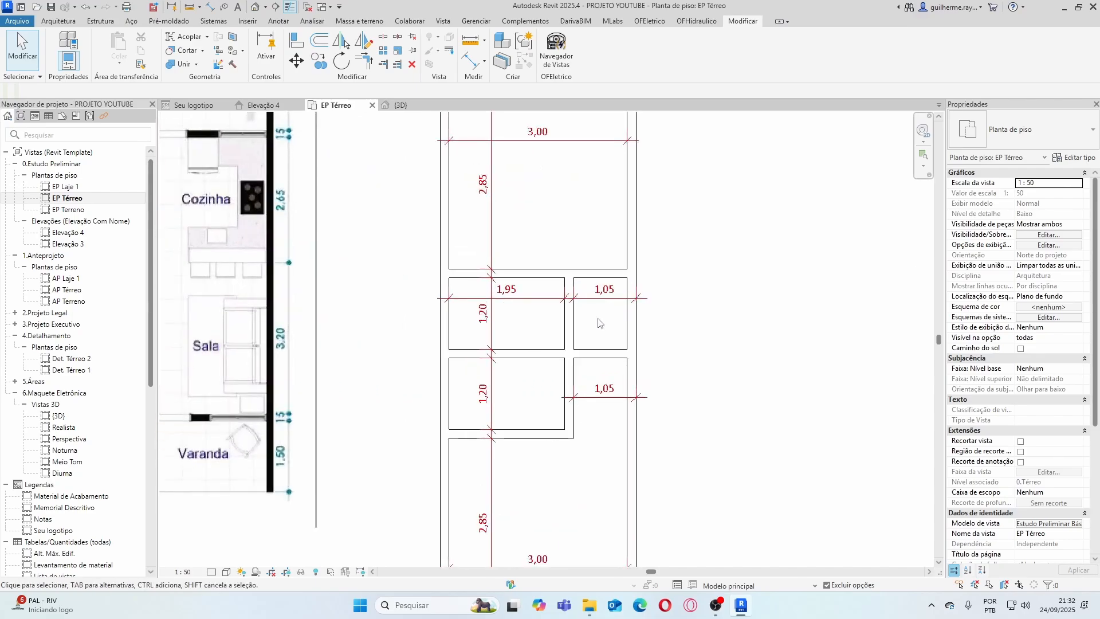
Reselect the Banheiros' right wall and return its temporary dimension's witness line to the outer right wall's inner face
click(570, 315)
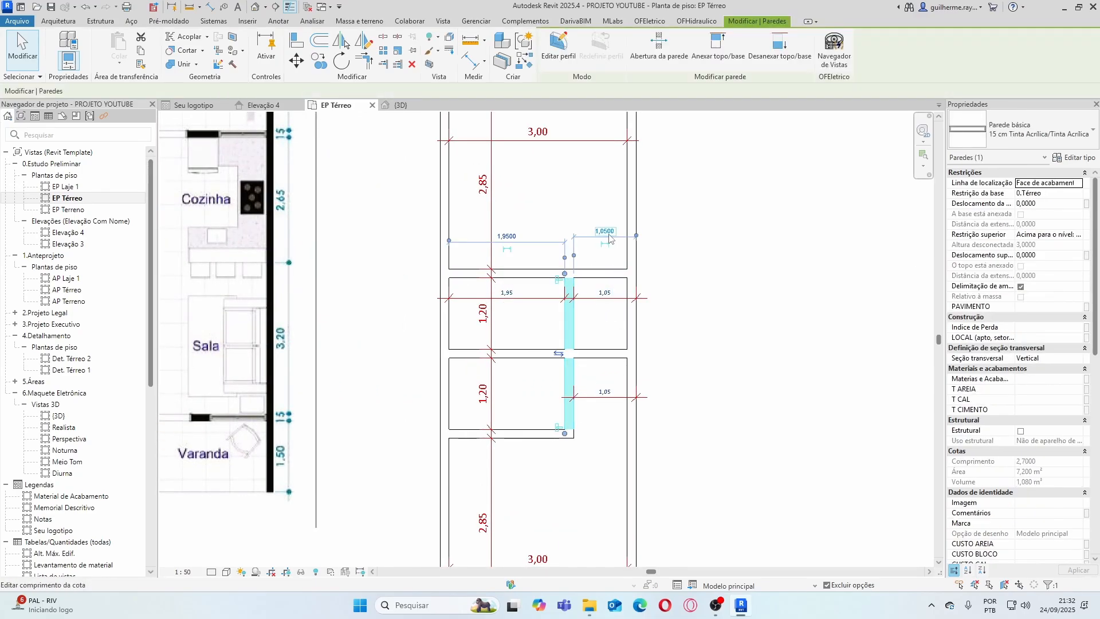
drag(628, 250, 628, 250)
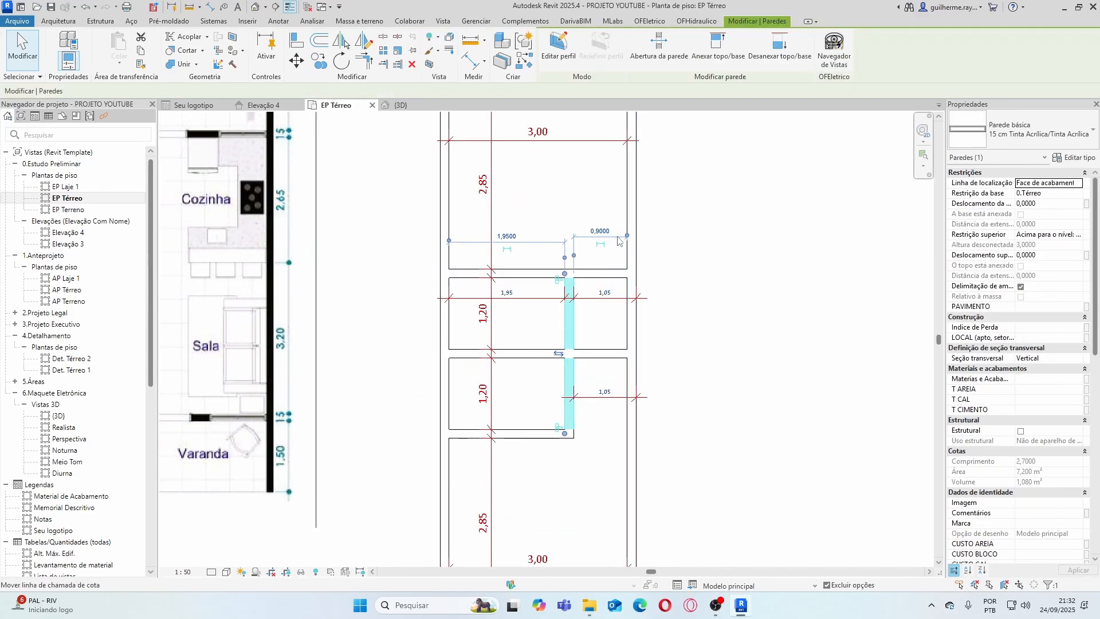
scroll(593, 263, up, 1)
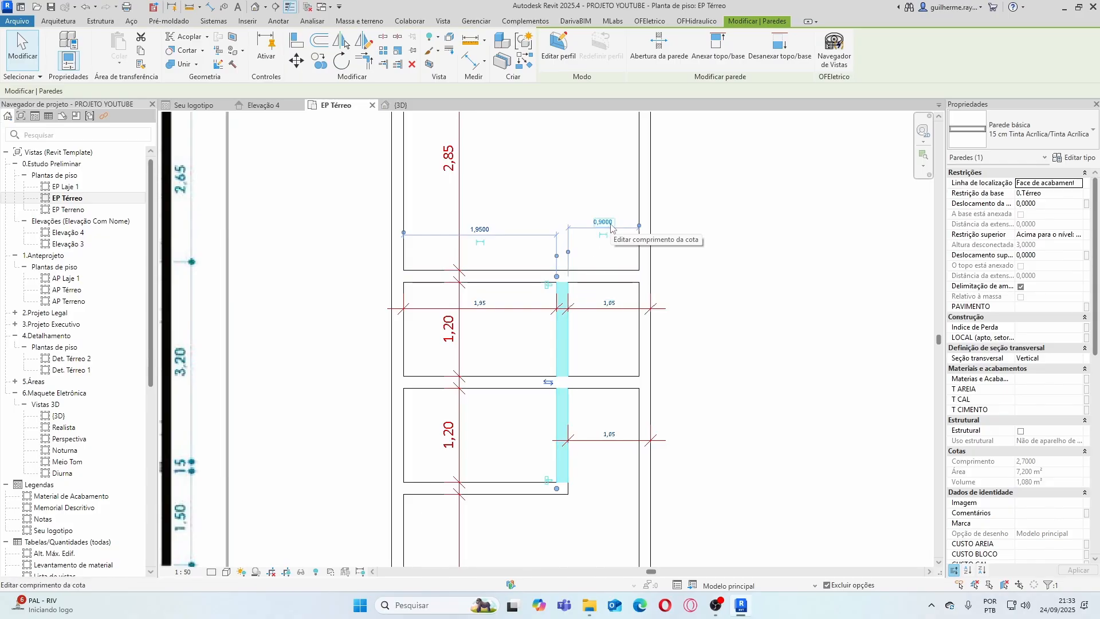
scroll(491, 321, down, 1)
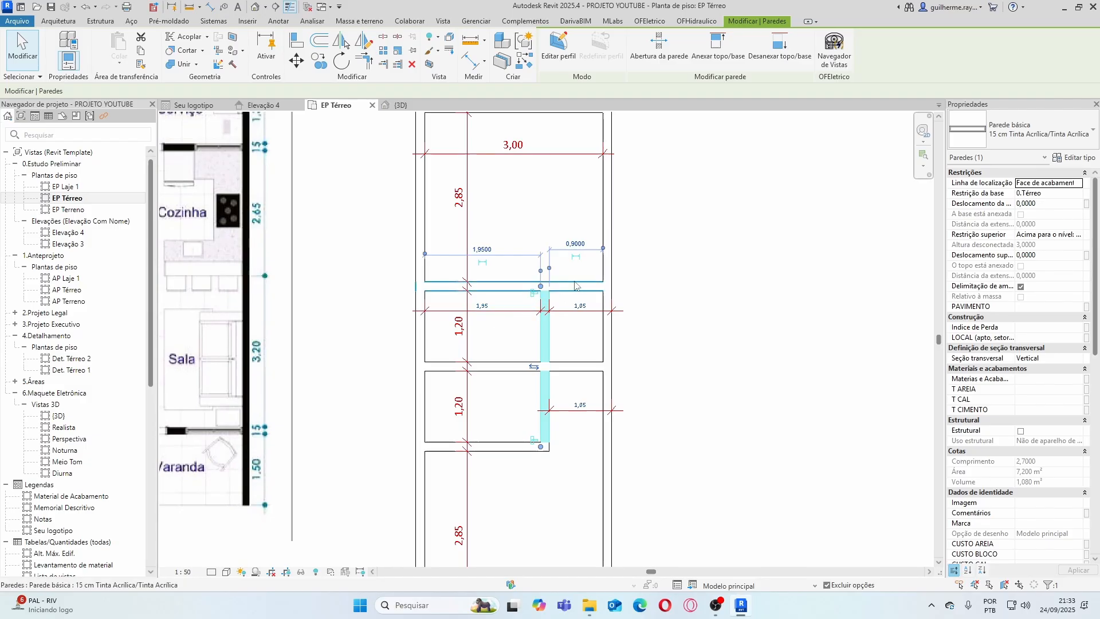
scroll(604, 313, up, 1)
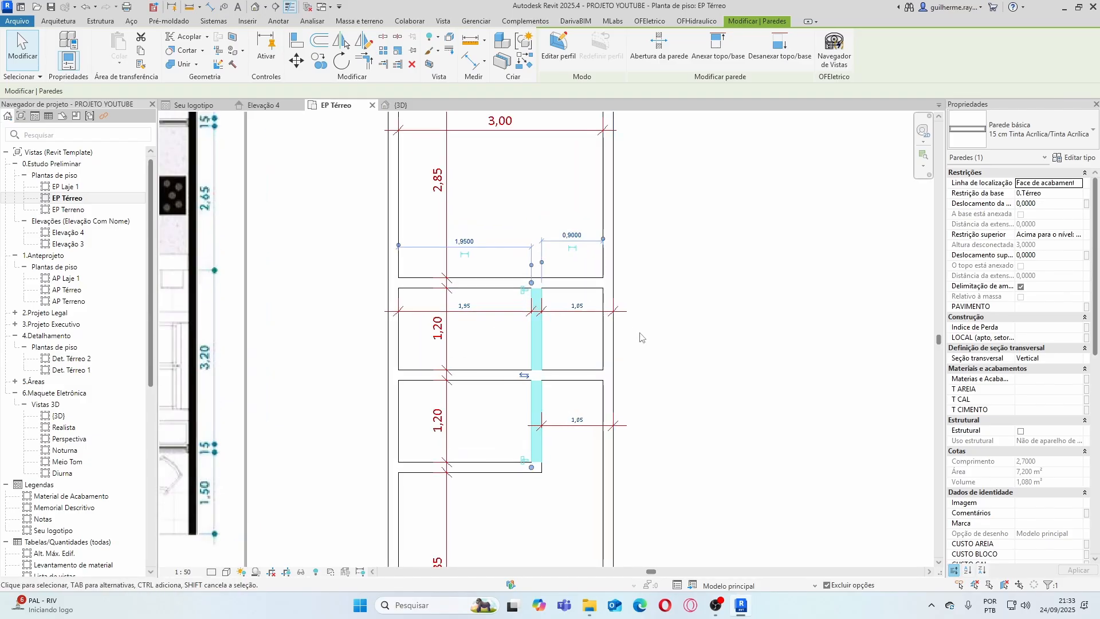
scroll(576, 277, down, 2)
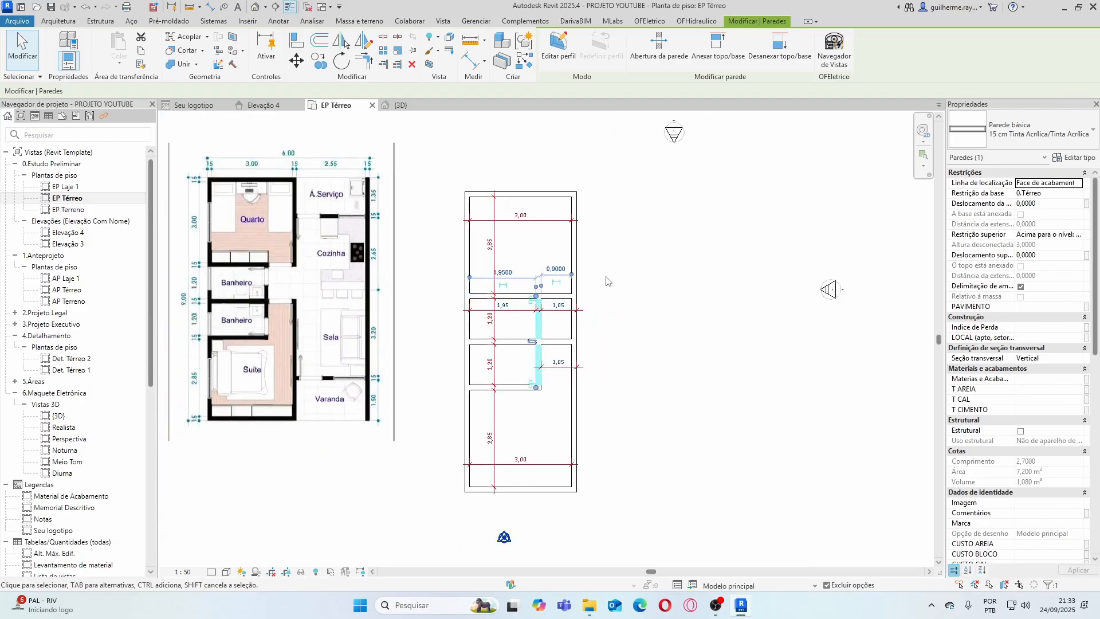
click(612, 274)
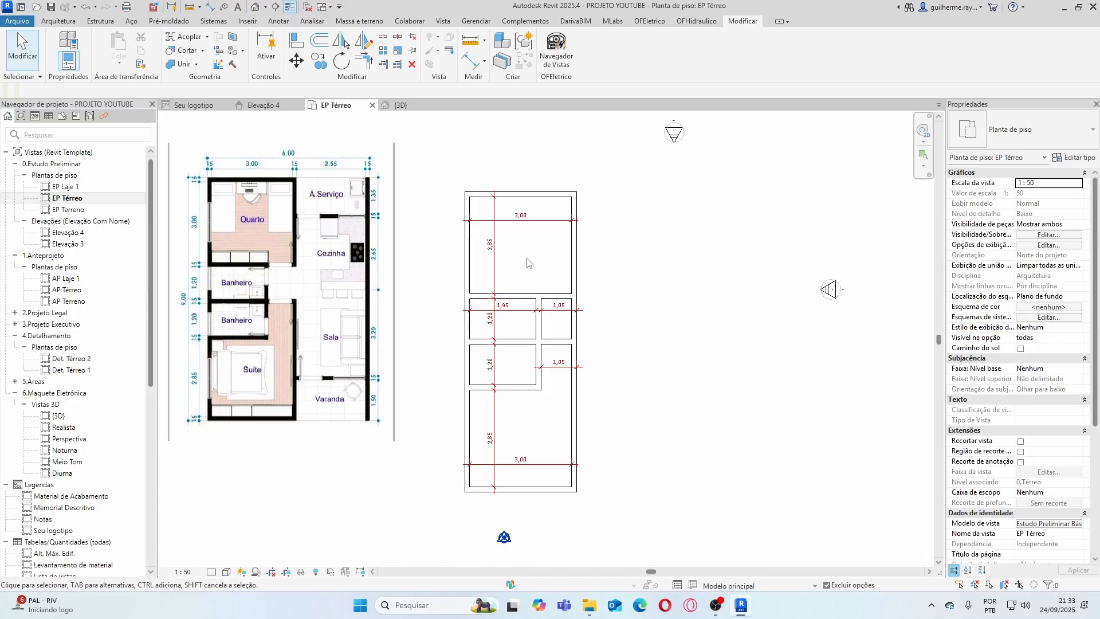
Move the outer right wall by setting the Quarto's inner width dimension to 3,4 m
click(574, 256)
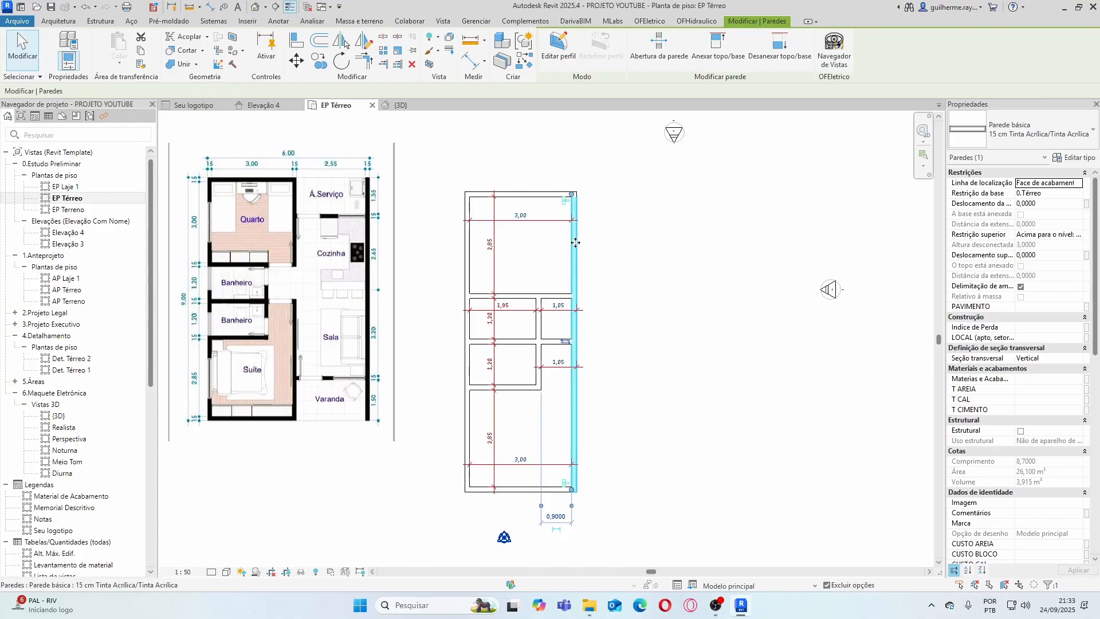
click(526, 215)
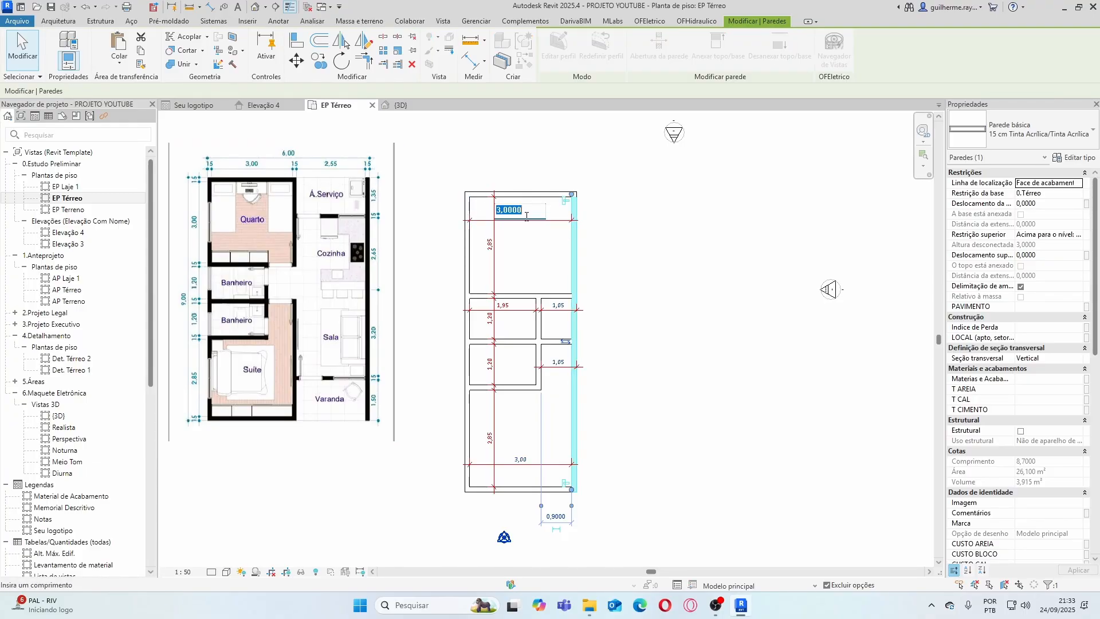
text(3,4)
key(Return)
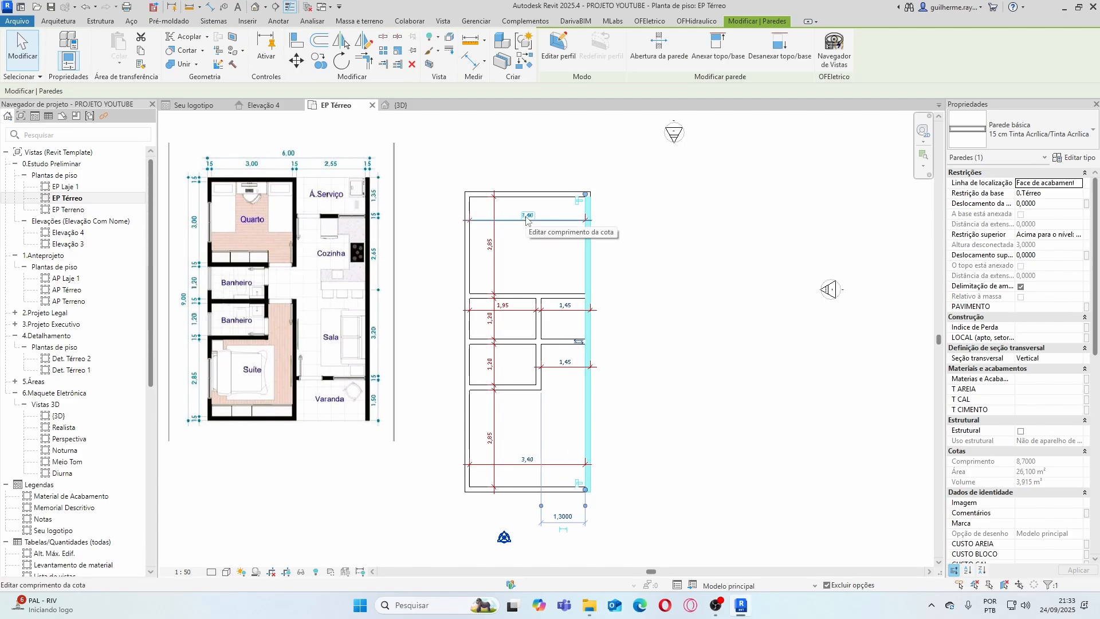
click(555, 234)
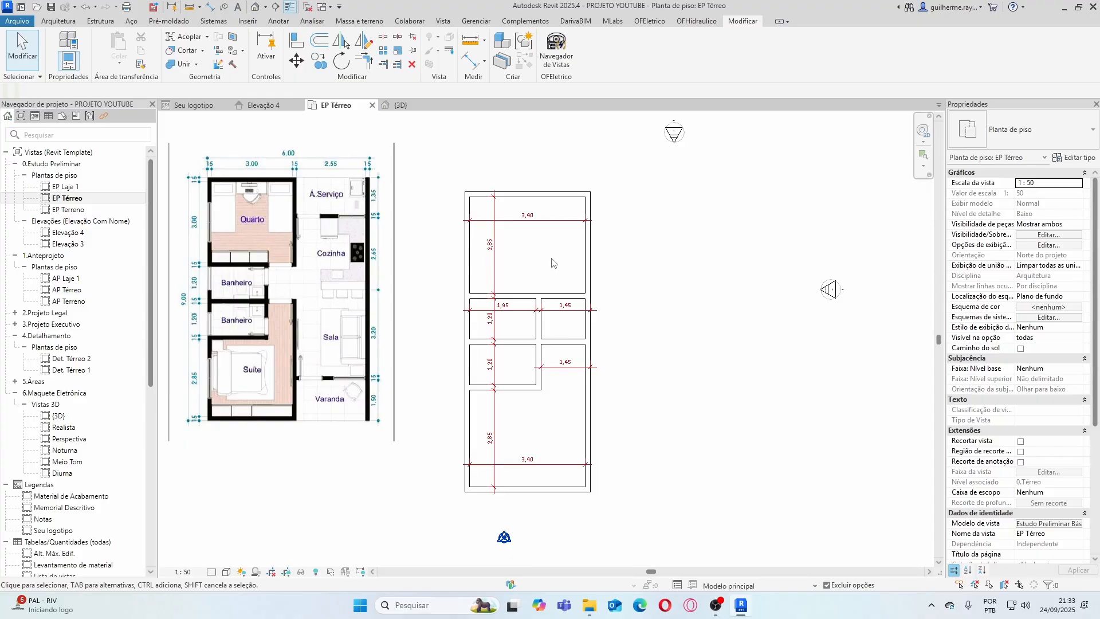
Move the outer right wall by setting the Quarto's inner width dimension to 3,2 m
click(587, 260)
click(530, 212)
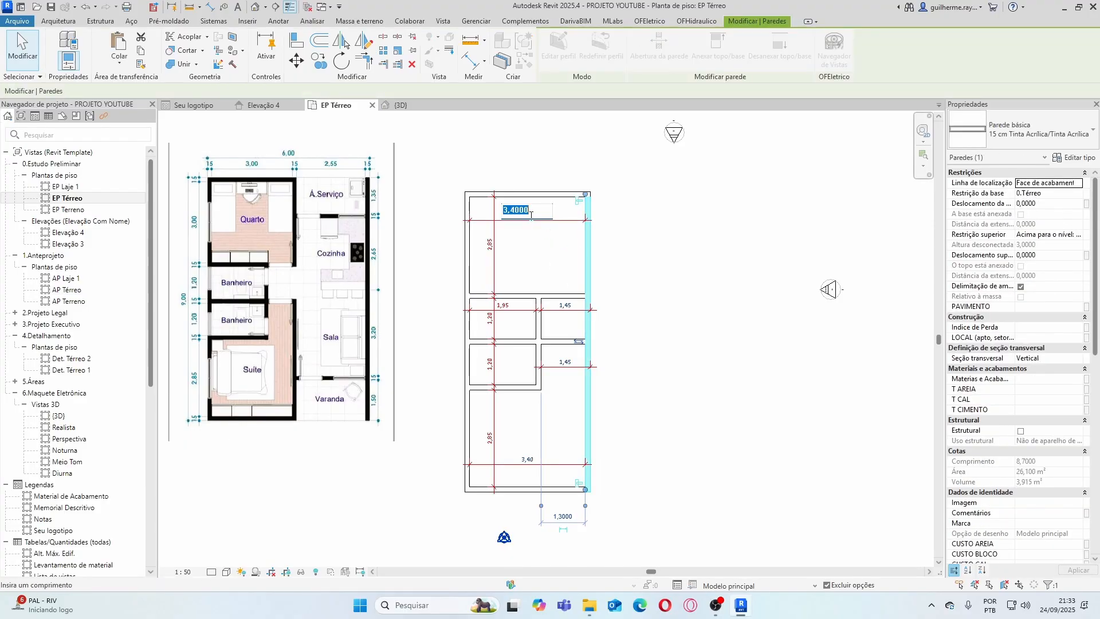
drag(531, 216, 512, 209)
text(2)
key(Return)
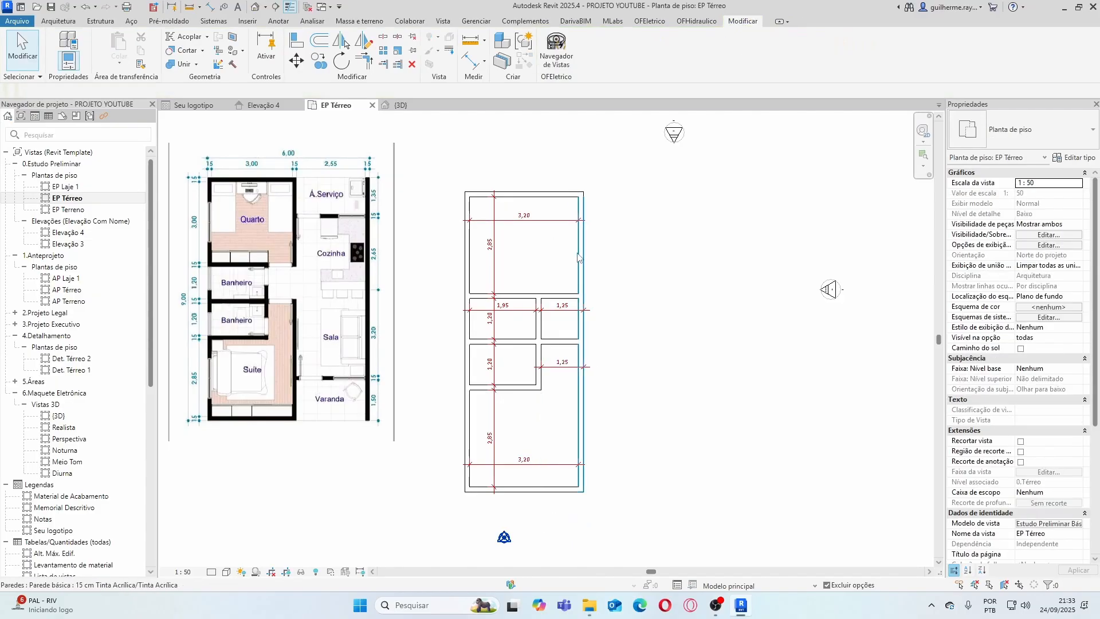
click(613, 249)
Move the Banheiros' right wall by setting its clear distance to the outer right wall's inner face to 1 m
scroll(553, 333, up, 2)
click(527, 321)
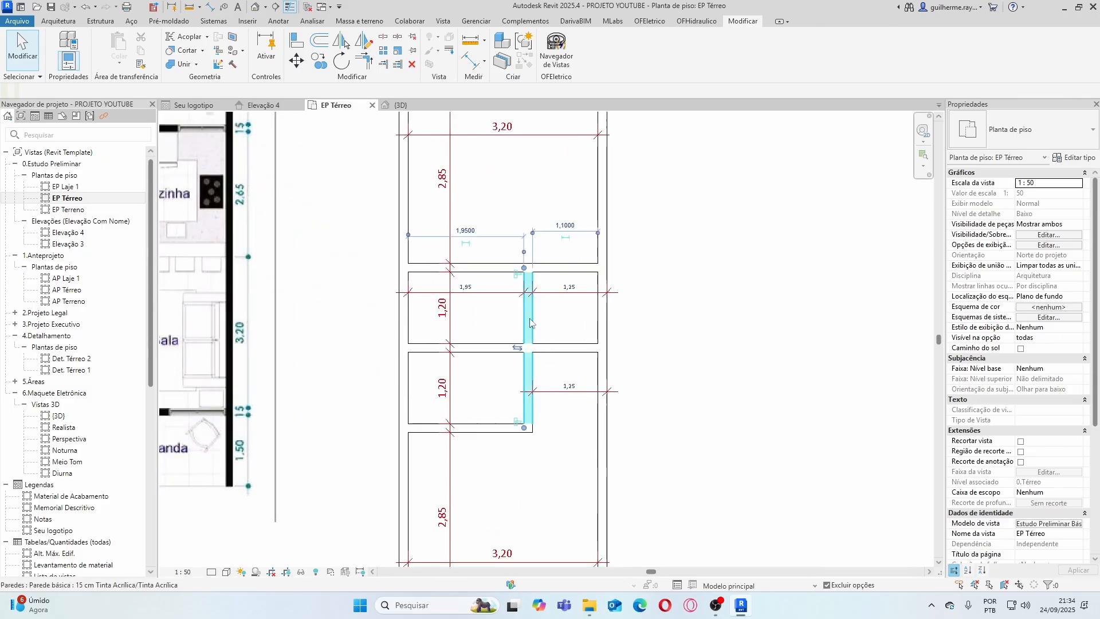
scroll(605, 299, up, 1)
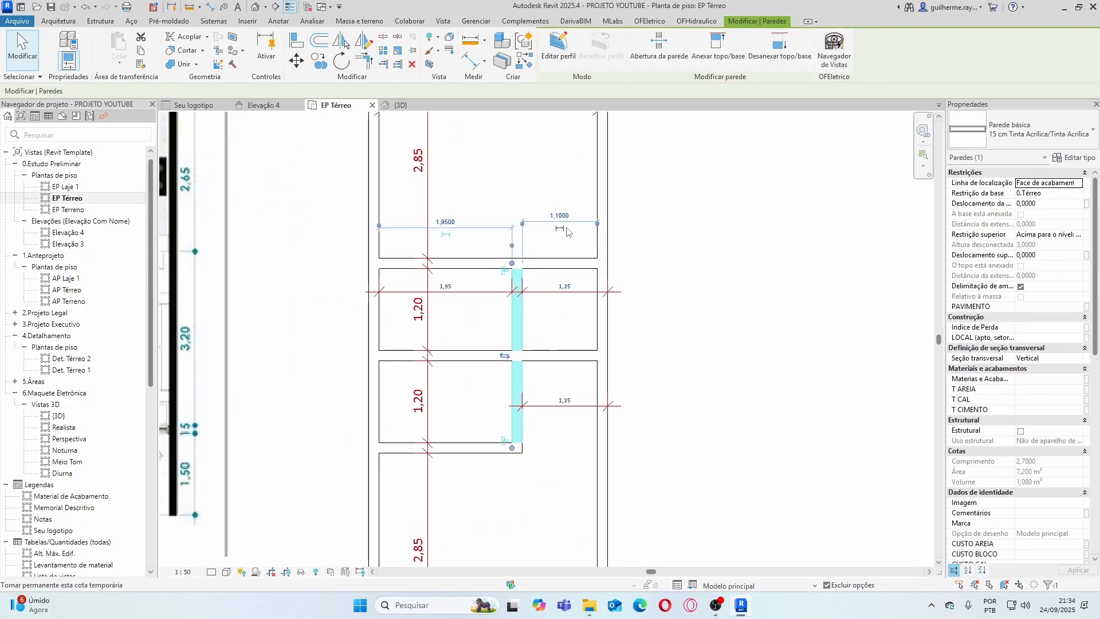
click(564, 218)
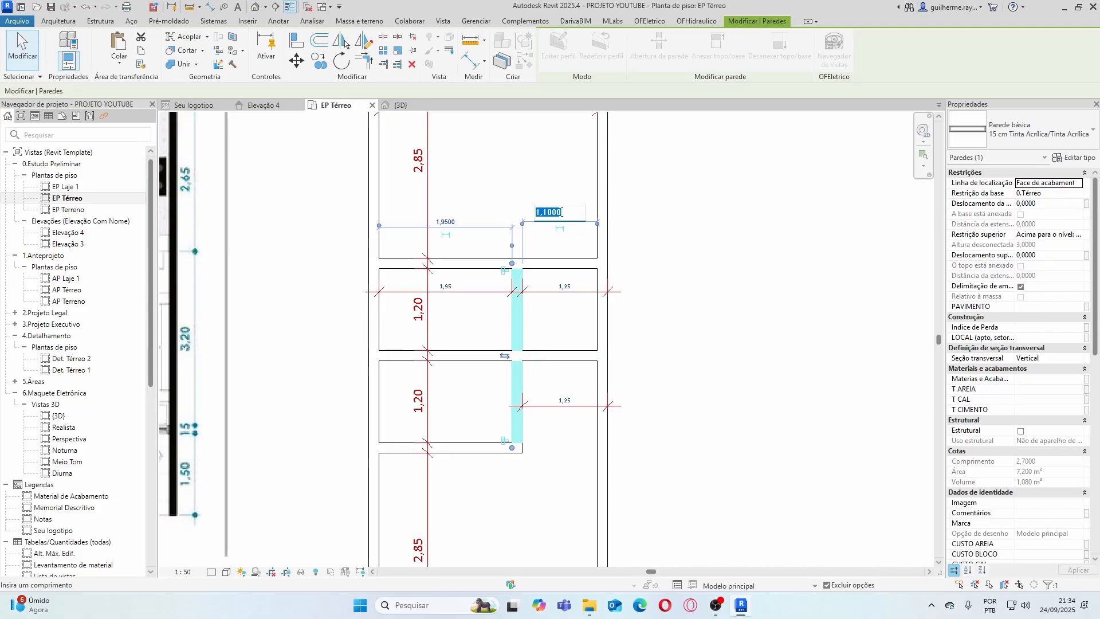
text(1)
key(Return)
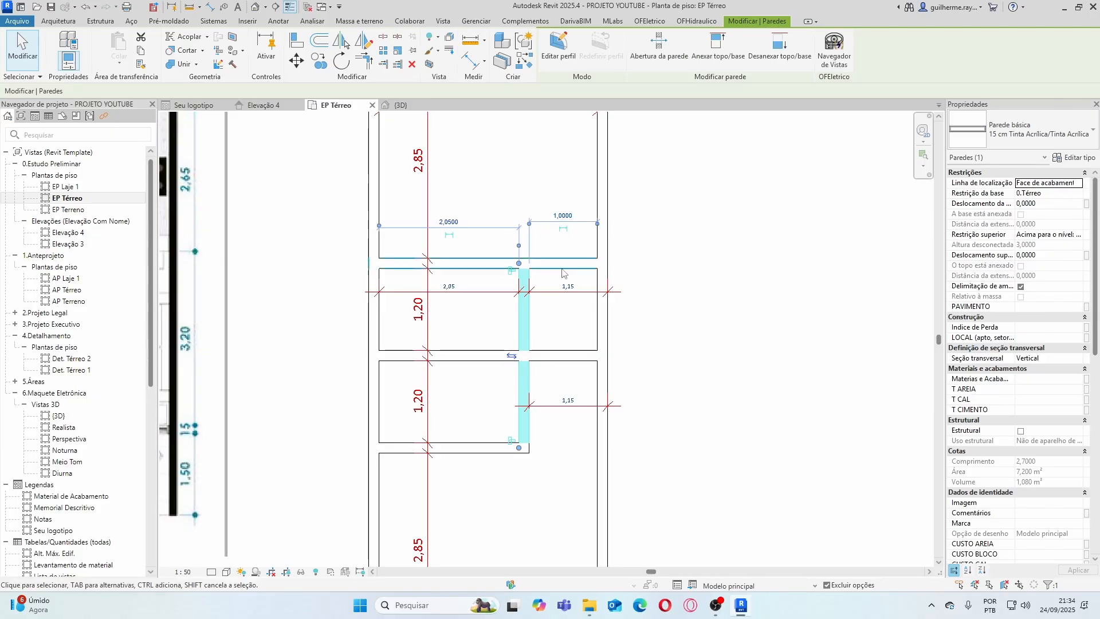
scroll(528, 297, down, 2)
click(527, 297)
scroll(527, 296, up, 2)
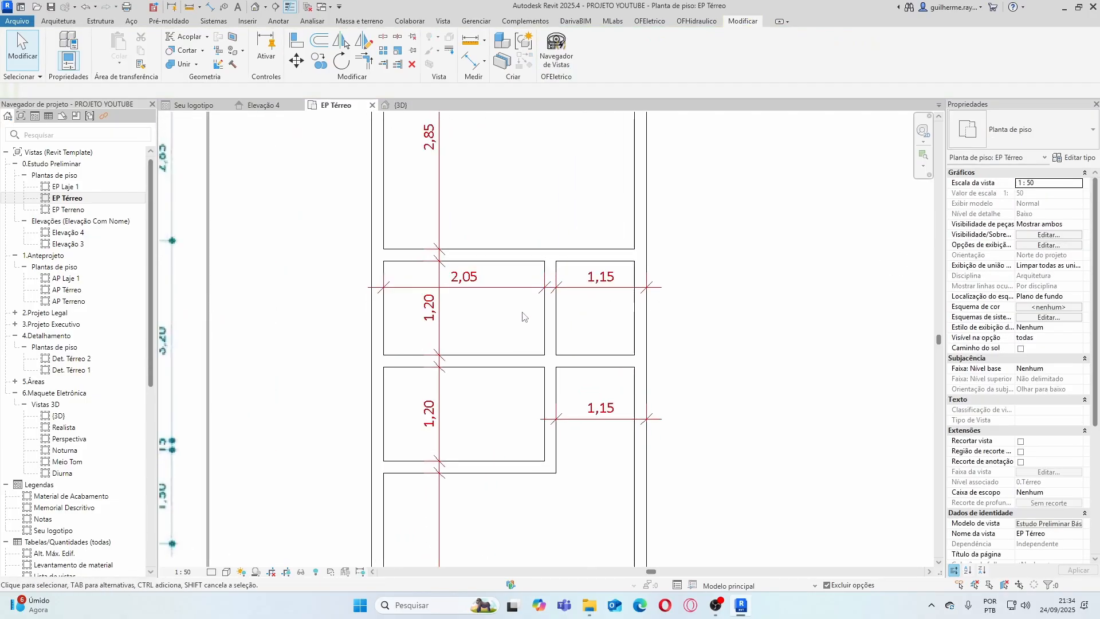
click(551, 314)
scroll(505, 310, down, 4)
scroll(609, 318, up, 3)
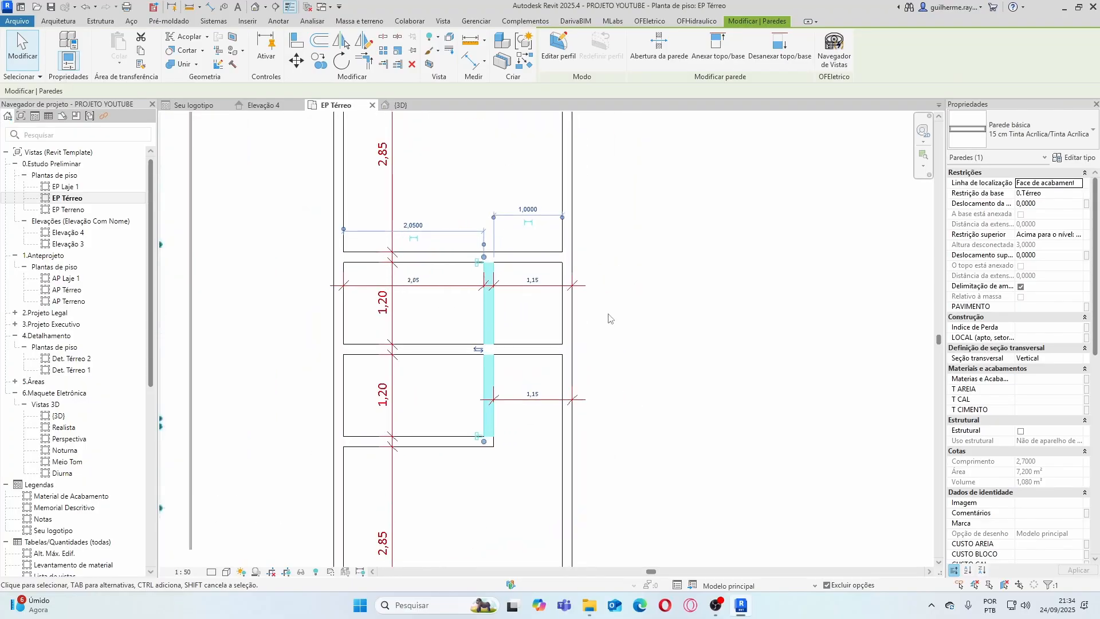
click(609, 318)
click(573, 314)
scroll(500, 320, down, 5)
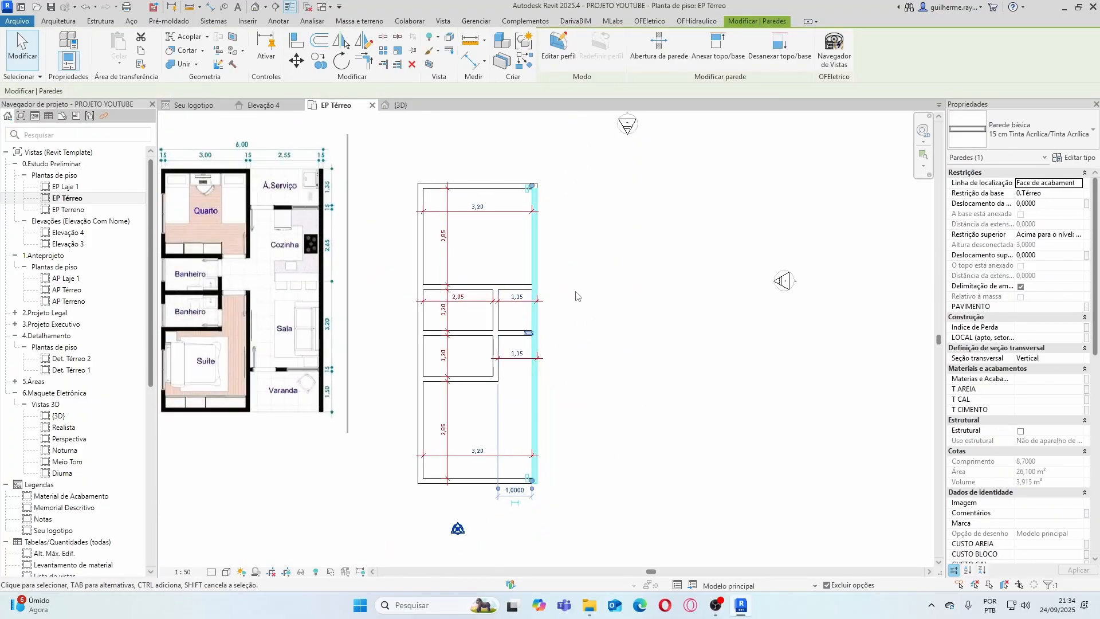
scroll(576, 295, up, 2)
click(565, 320)
Move the Banheiros' right wall by setting the upper Banheiro's inner width dimension to 2,2 m
click(474, 328)
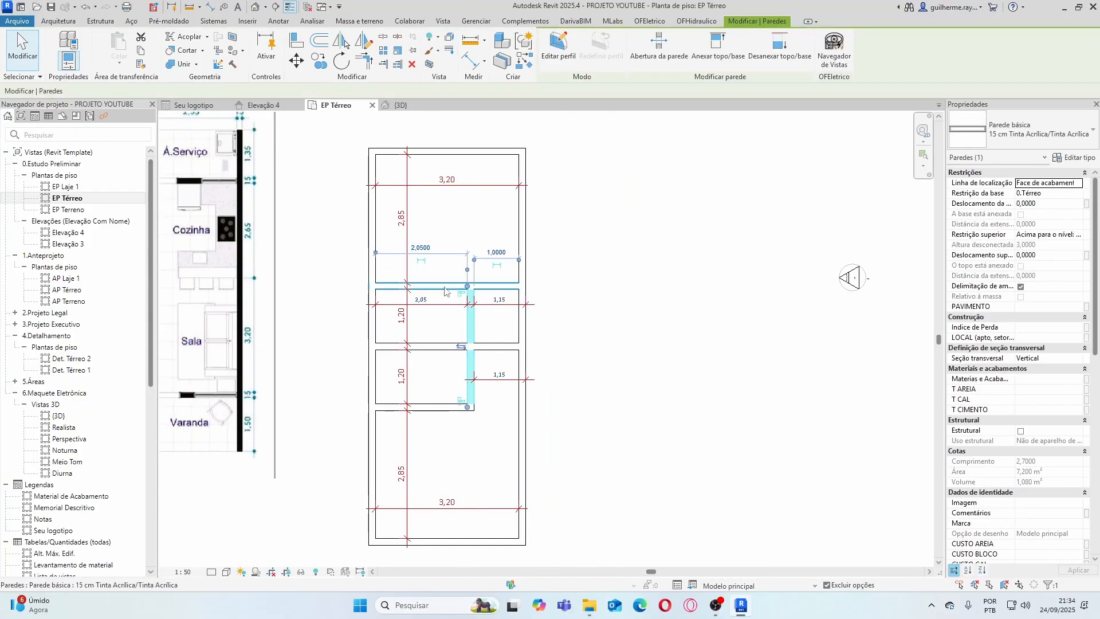
scroll(452, 332, up, 1)
scroll(426, 310, up, 1)
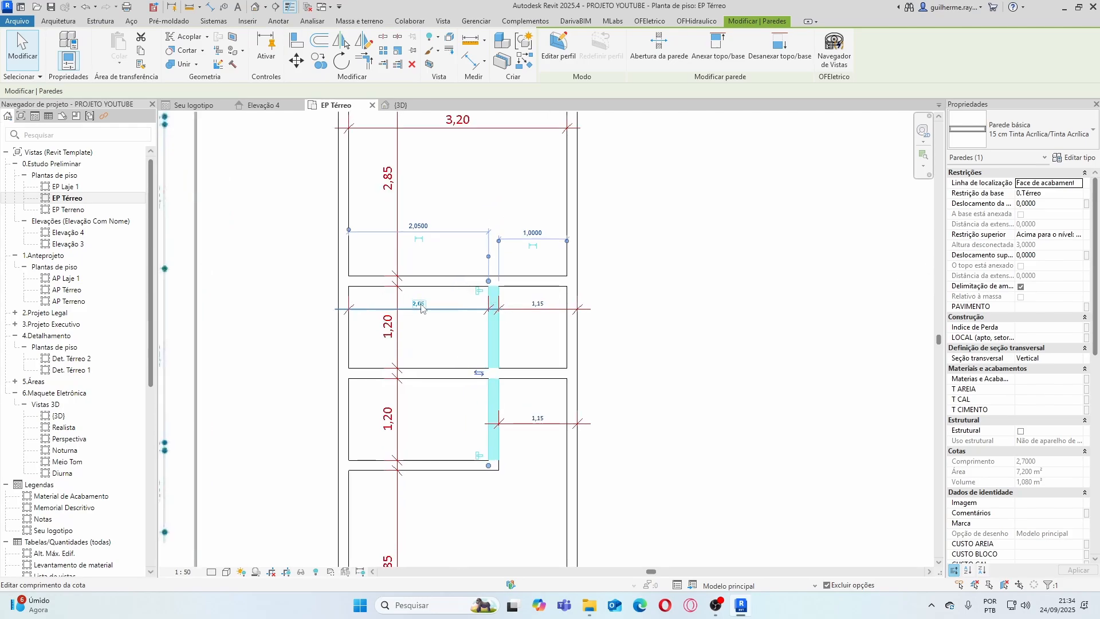
click(409, 298)
click(417, 298)
drag(417, 298, 404, 295)
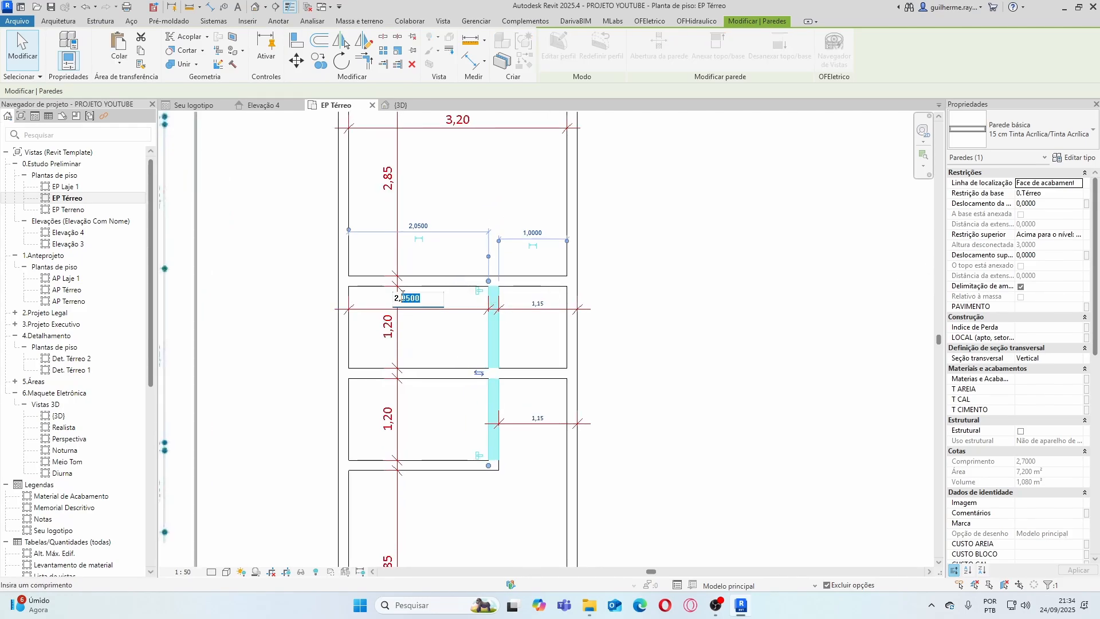
text(2)
key(Return)
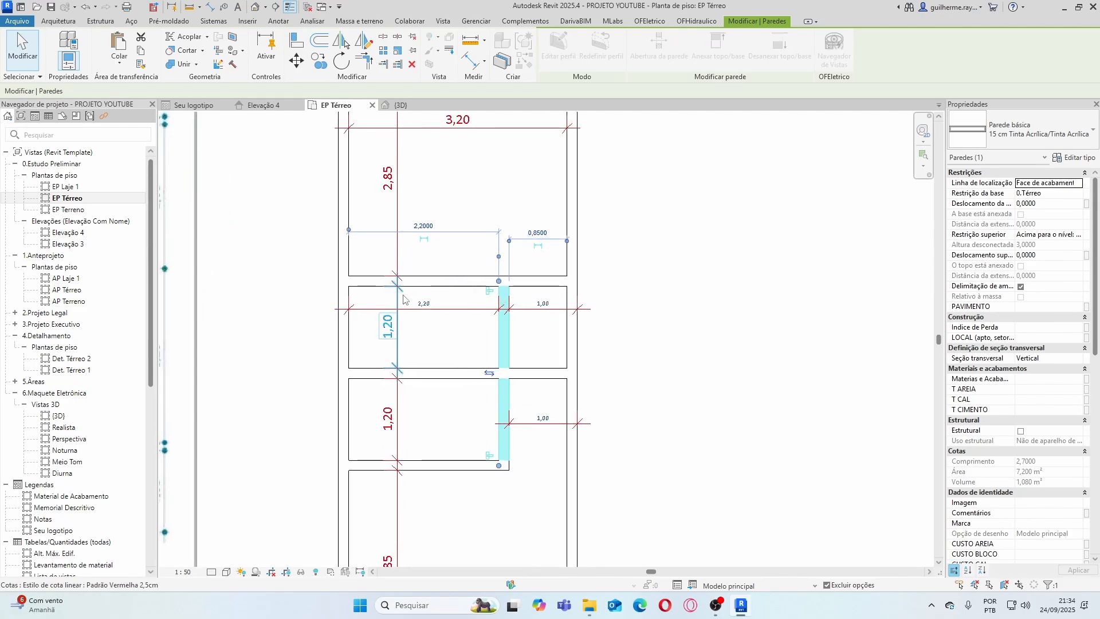
scroll(504, 275, down, 3)
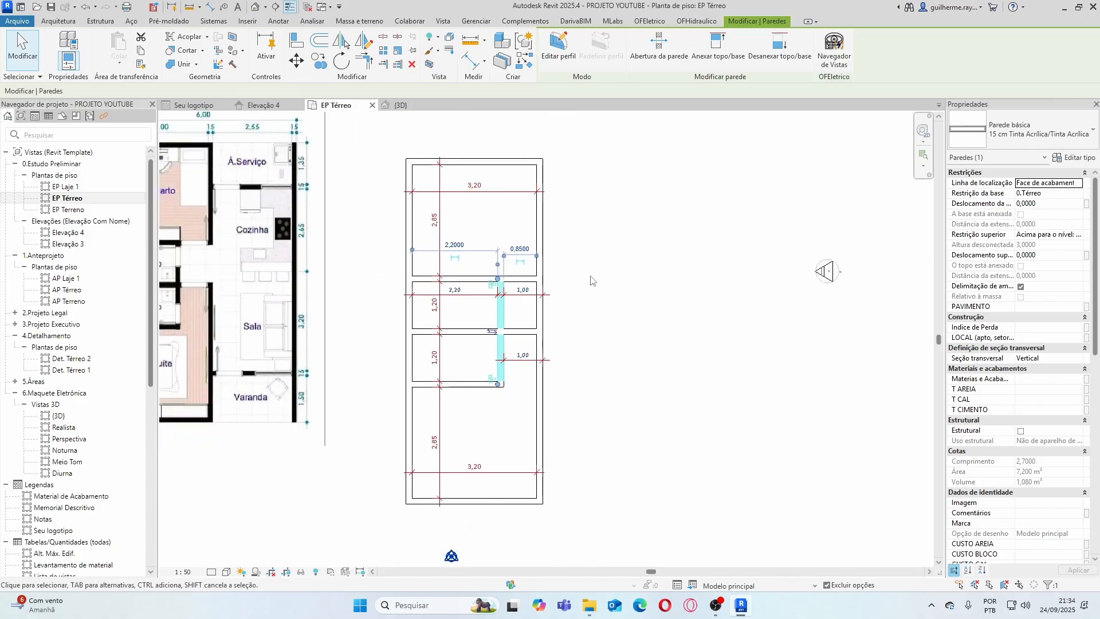
click(590, 275)
scroll(543, 275, up, 3)
click(540, 259)
click(504, 337)
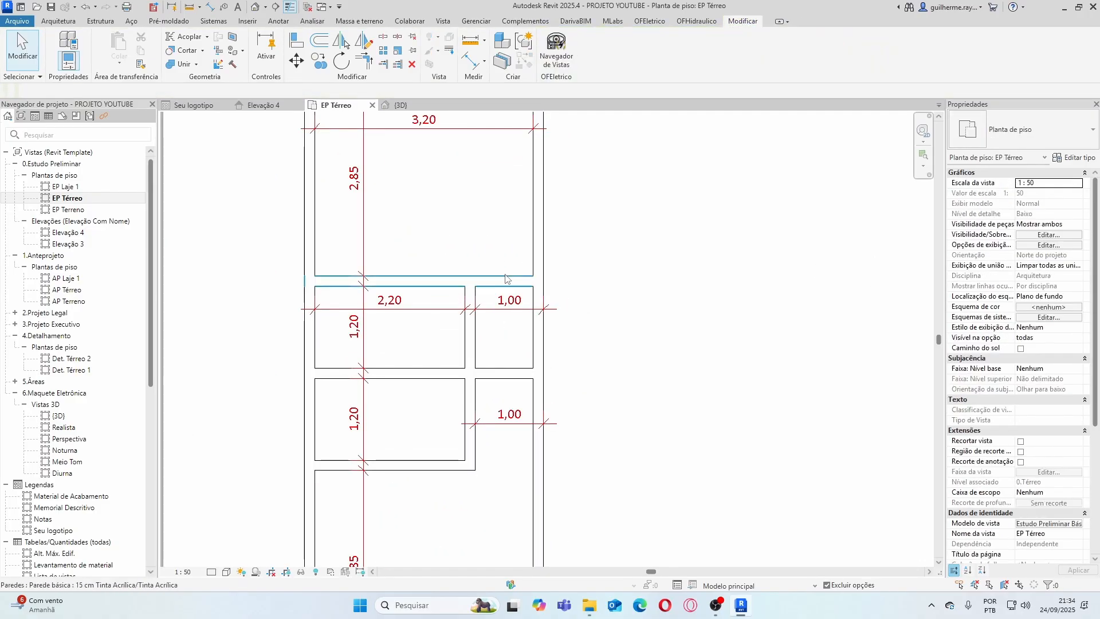
click(535, 259)
click(623, 286)
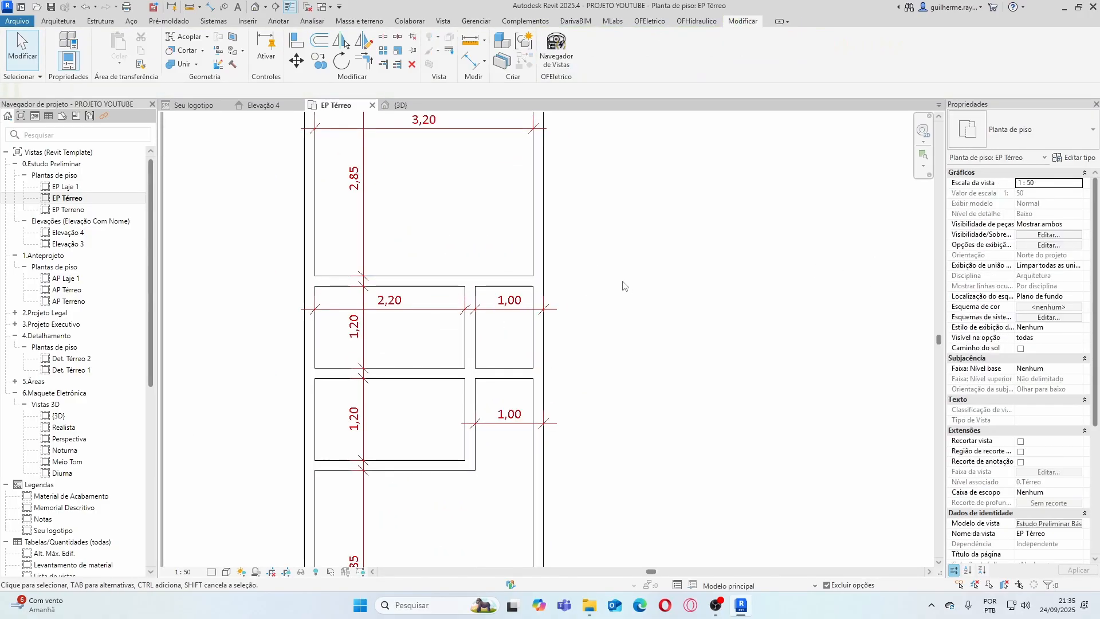
click(538, 297)
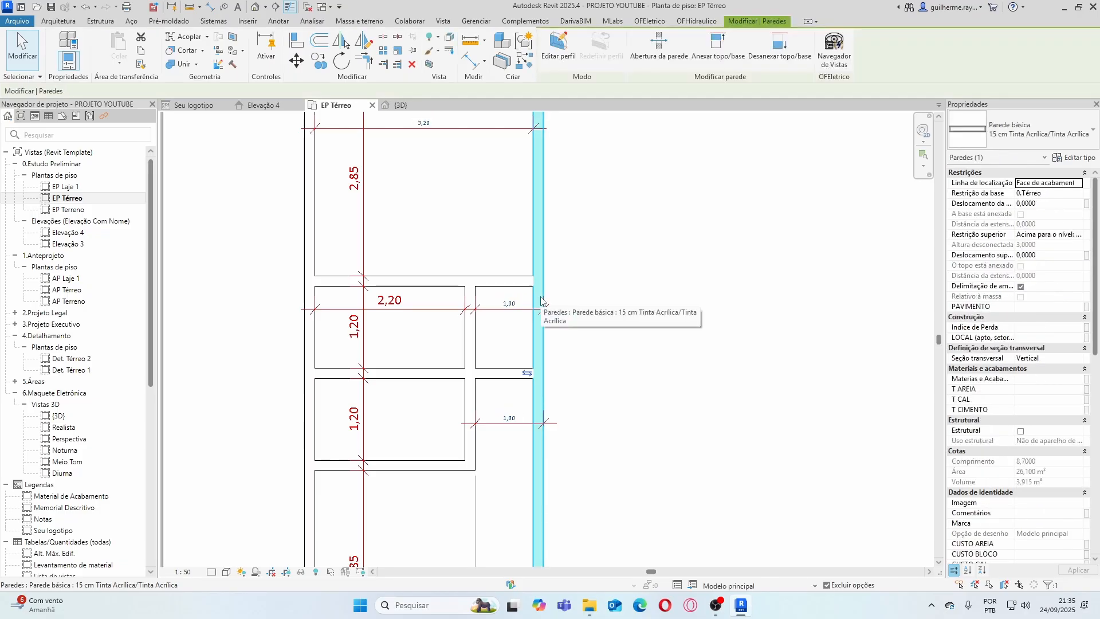
click(565, 225)
Add an aligned dimension from the outer right wall's inner face to the corridor-side face of the Banheiros' right wall, placed inside the Quarto
key(d)
key(i)
click(534, 234)
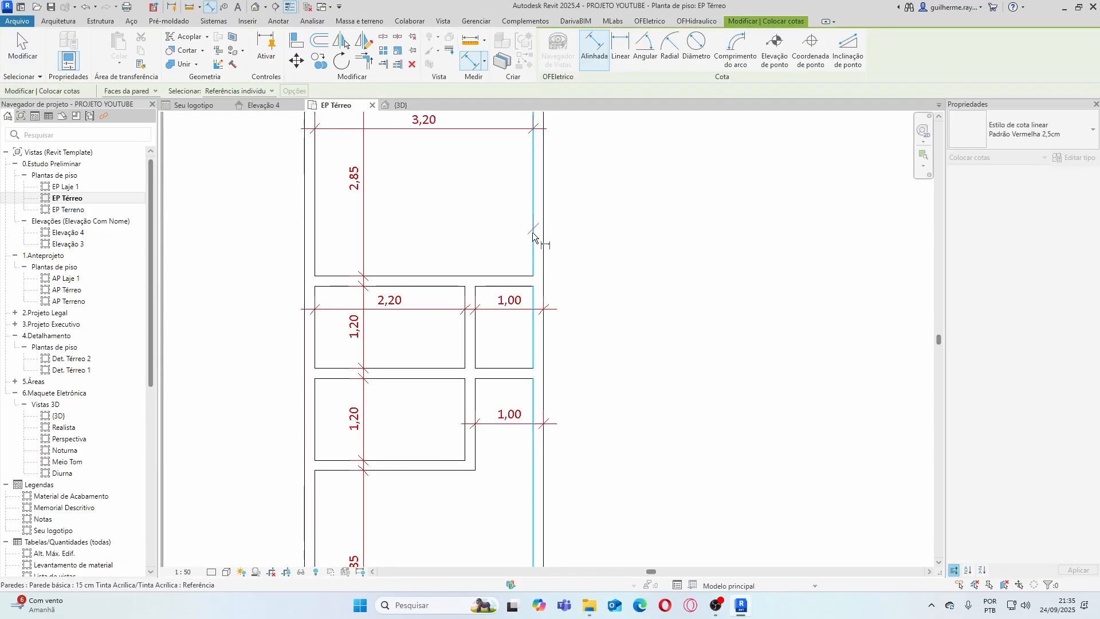
scroll(479, 291, up, 2)
click(474, 291)
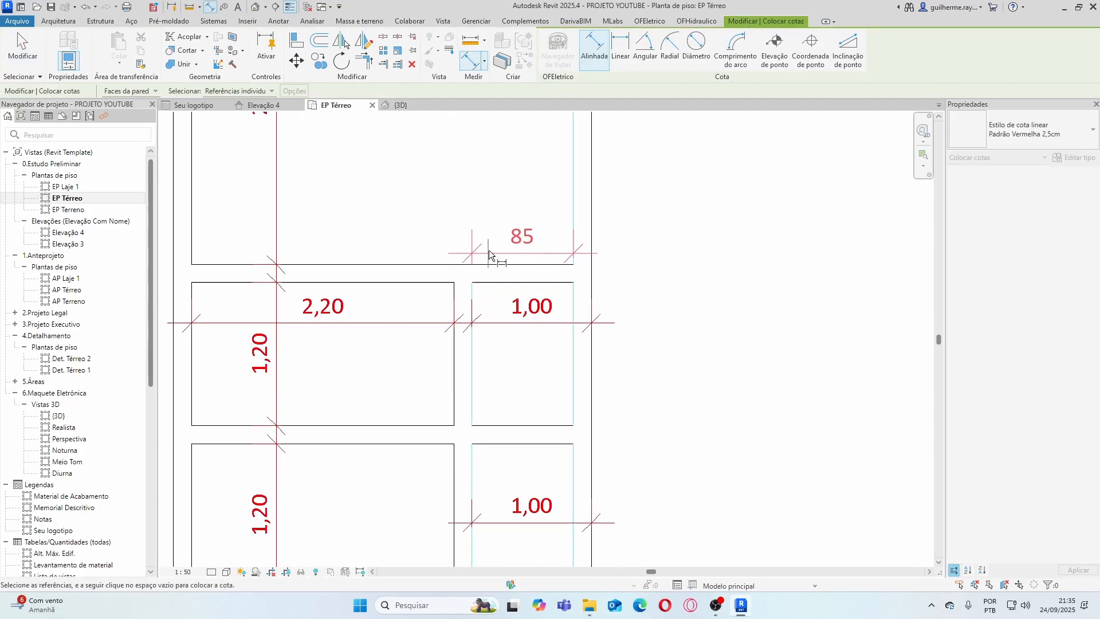
click(487, 220)
scroll(539, 272, down, 2)
scroll(542, 263, up, 2)
key(Escape)
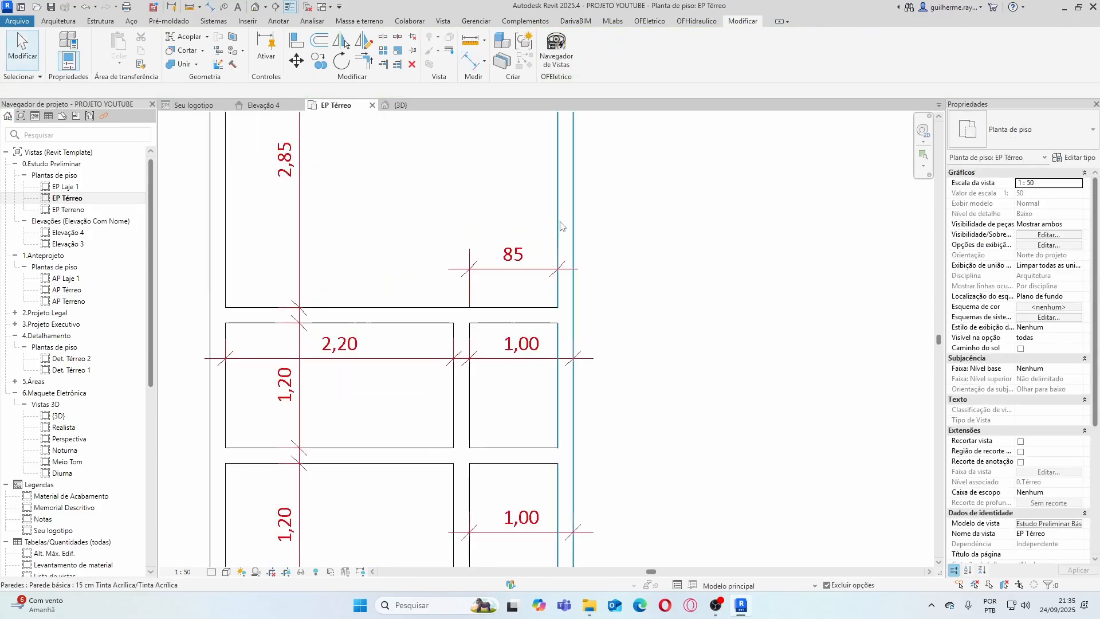
Move the outer right wall by setting the corridor's new inner-face dimension to 1 m
click(565, 269)
click(510, 258)
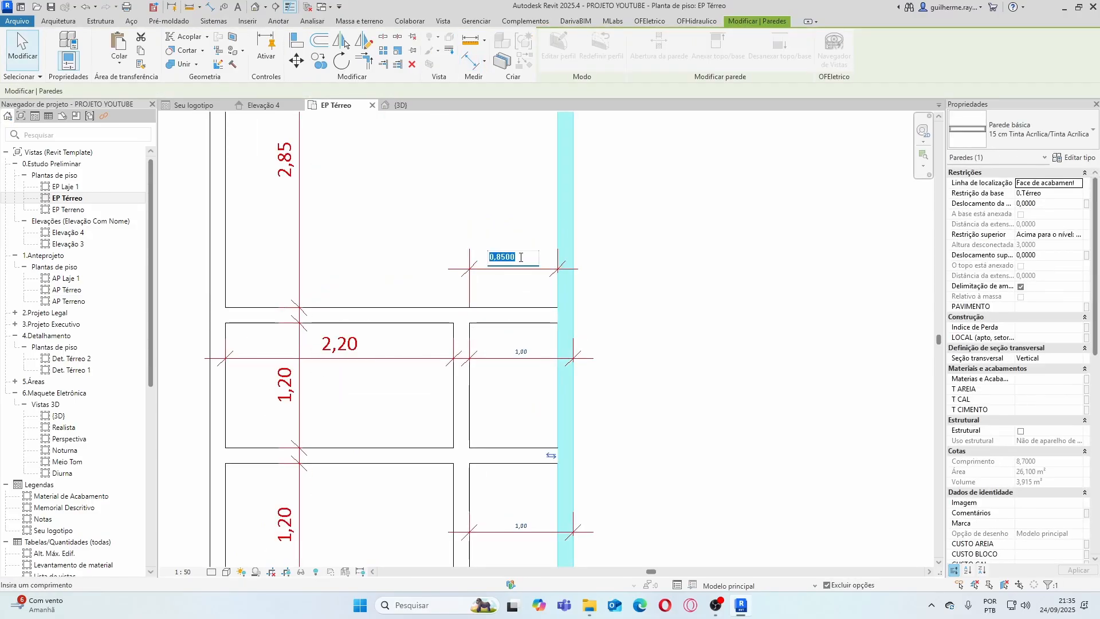
drag(520, 257, 489, 261)
text(1)
key(Return)
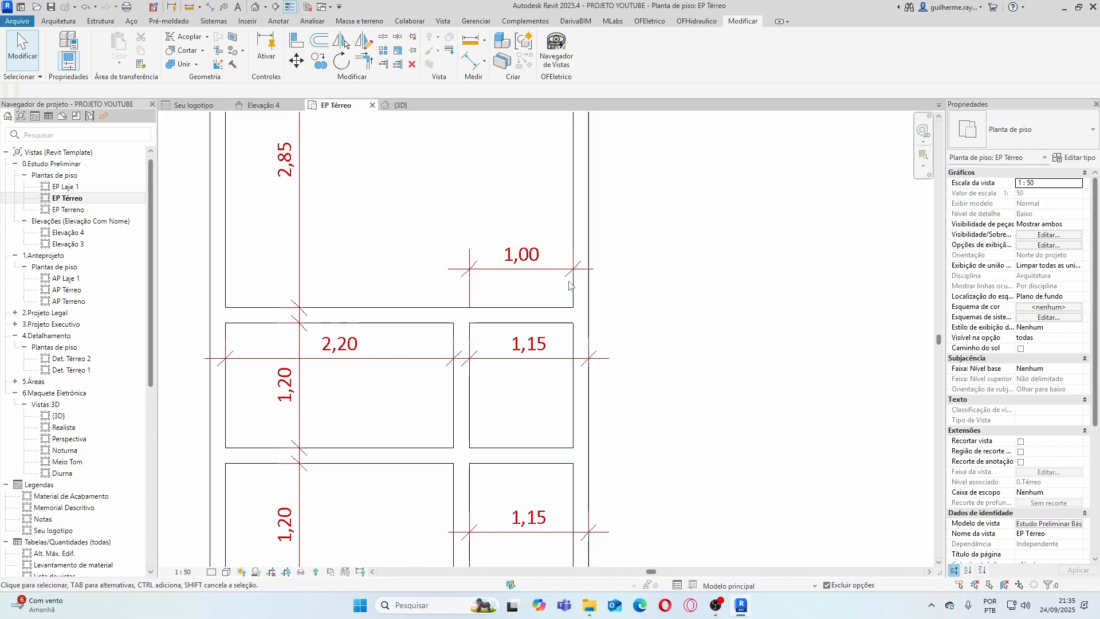
Examine the wall layout and dimensions around the corridor and Banheiros, including the difference between inner-face and outer-face references
scroll(561, 275, down, 1)
scroll(547, 344, up, 2)
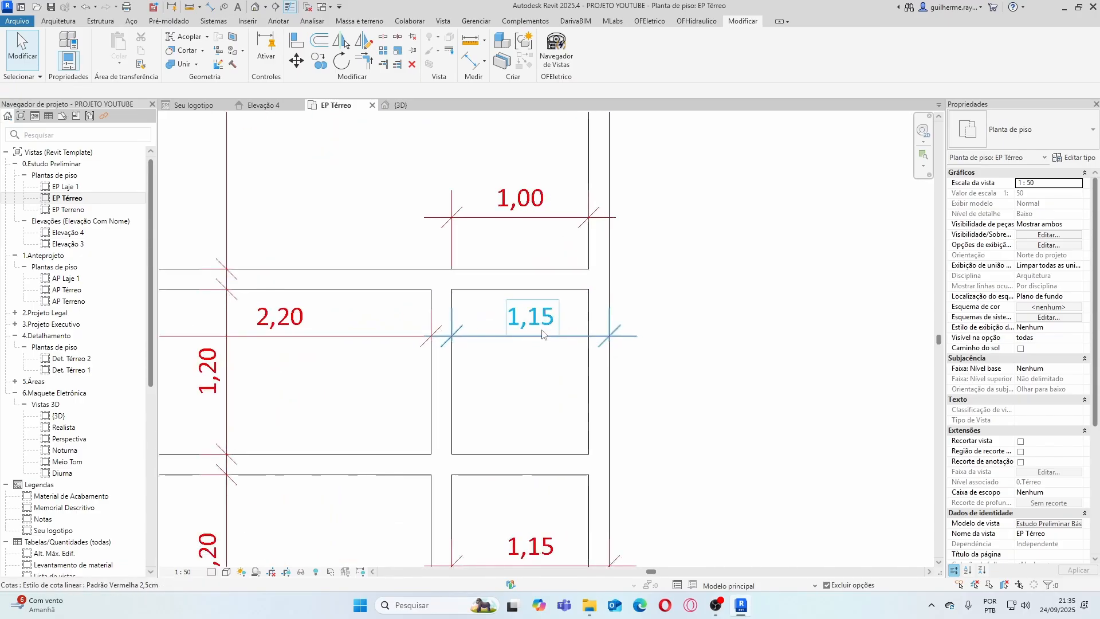
scroll(582, 315, down, 2)
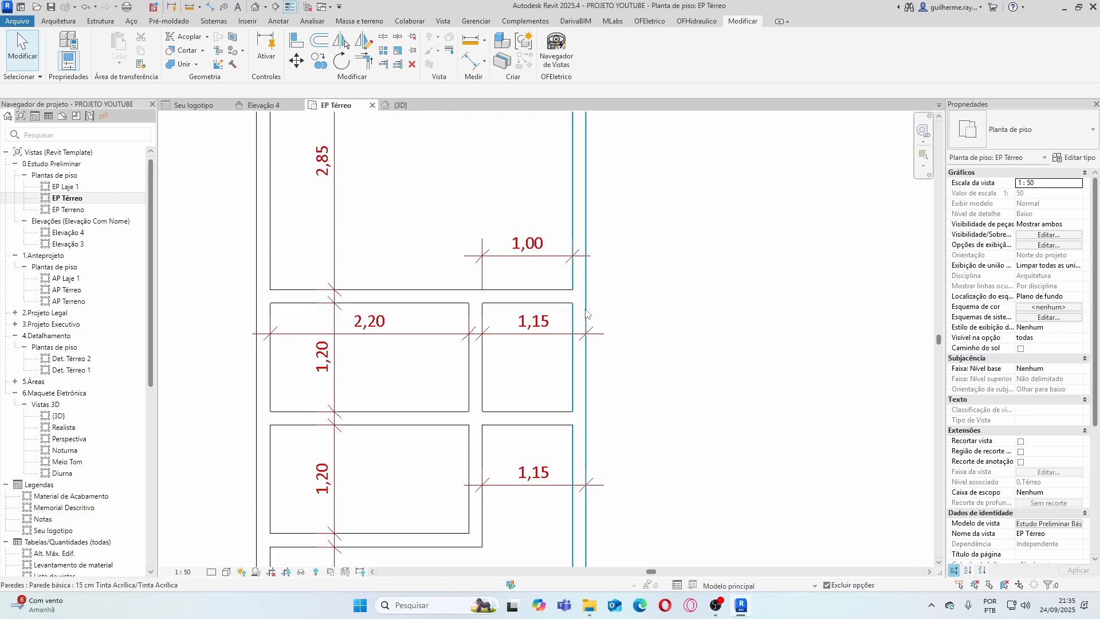
scroll(579, 313, up, 1)
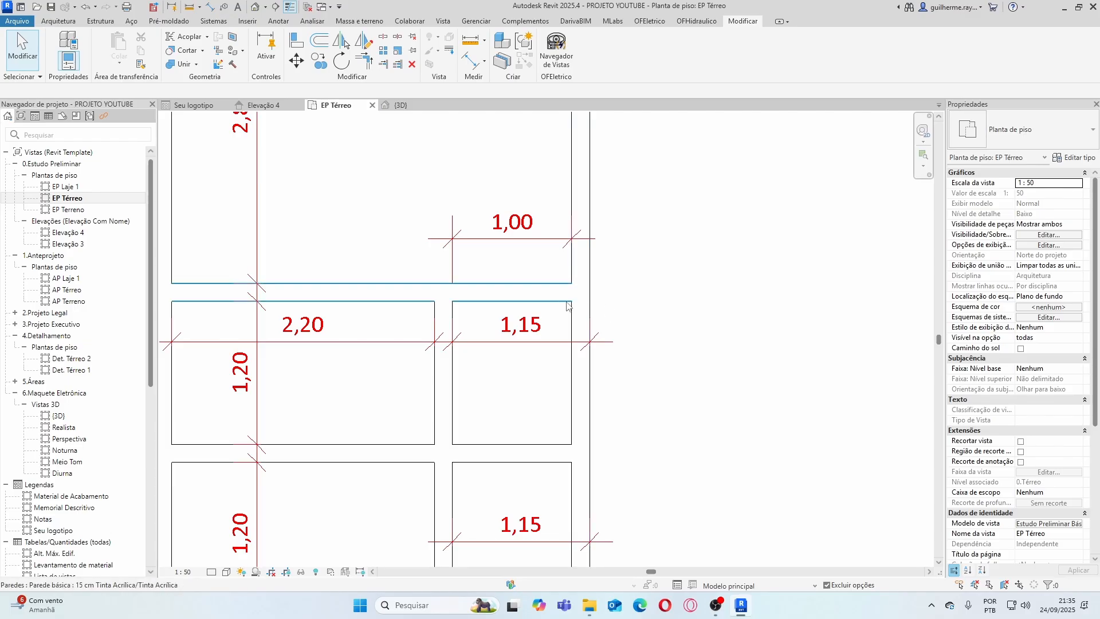
scroll(586, 310, down, 4)
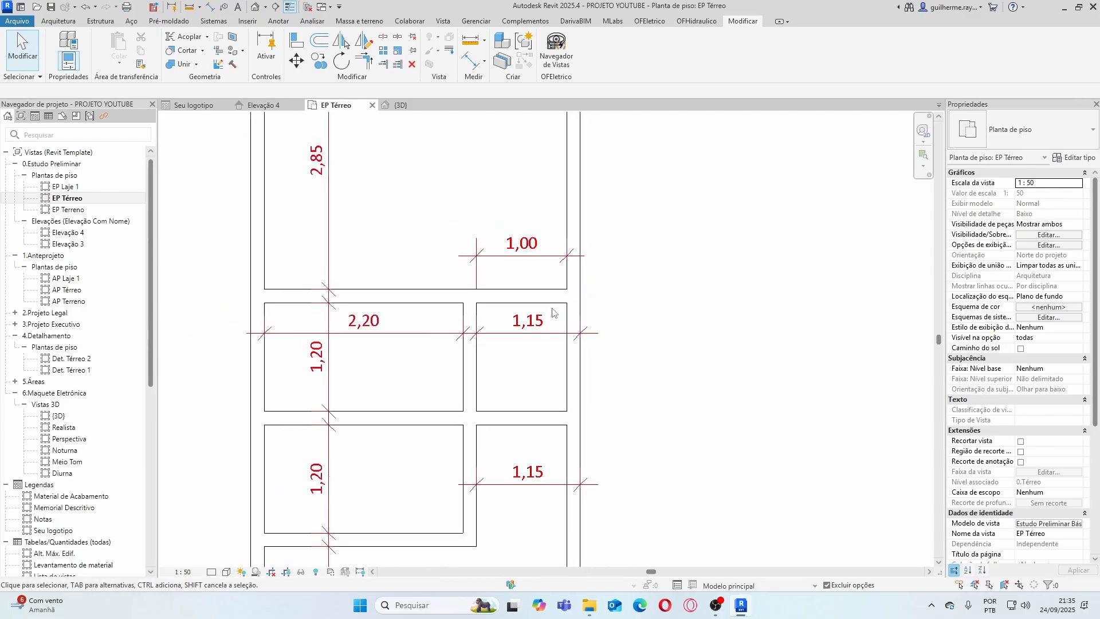
scroll(560, 317, up, 1)
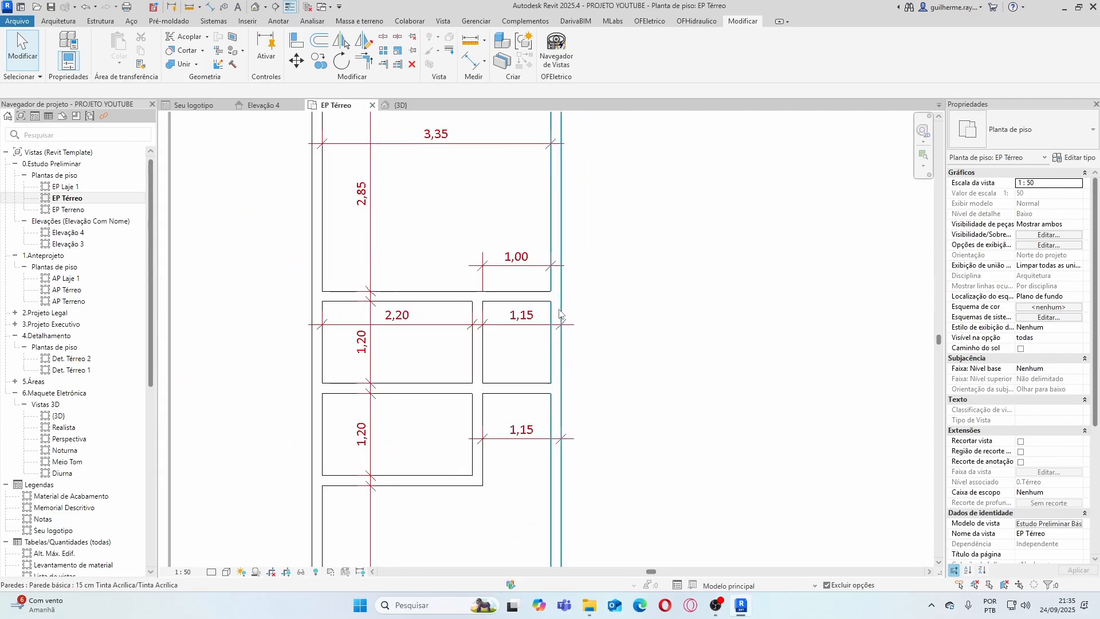
scroll(562, 293, up, 3)
scroll(540, 302, down, 5)
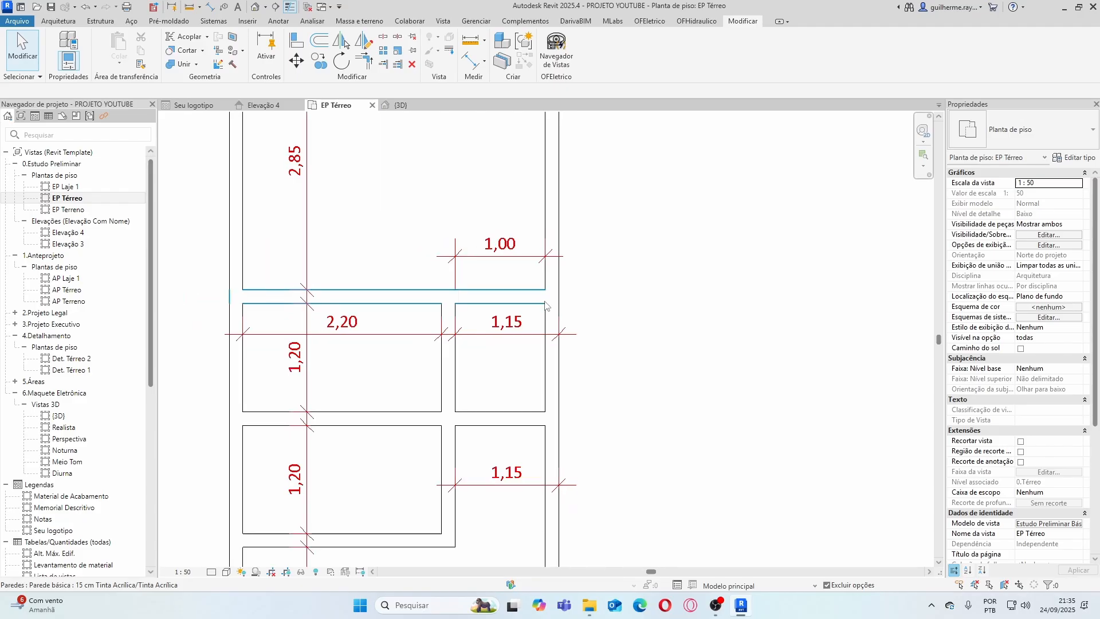
scroll(540, 303, down, 3)
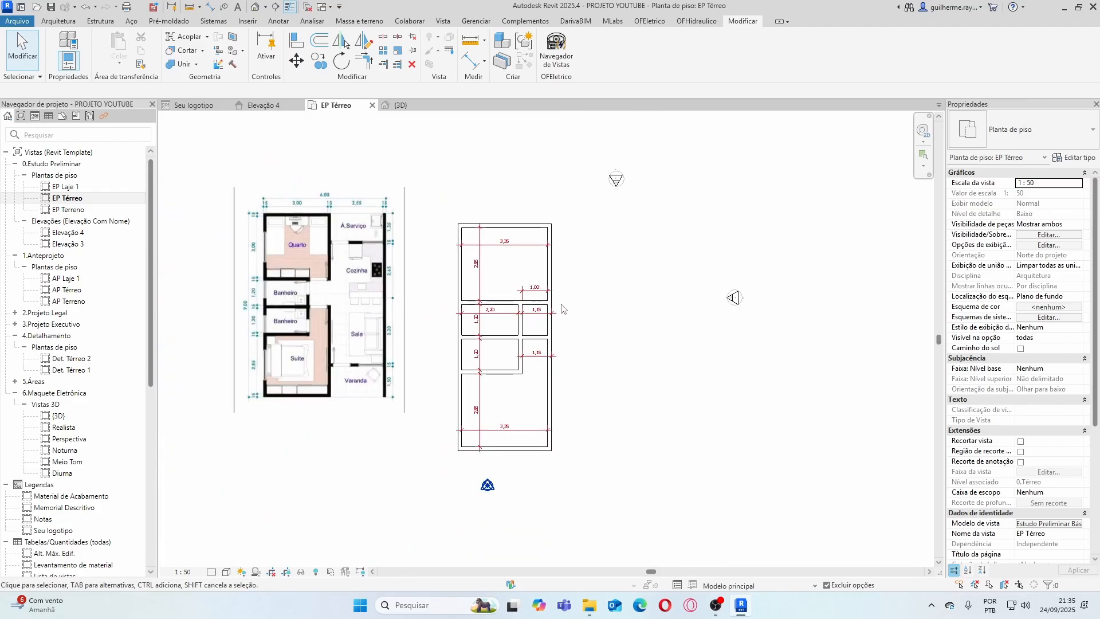
scroll(561, 311, up, 2)
scroll(554, 317, up, 1)
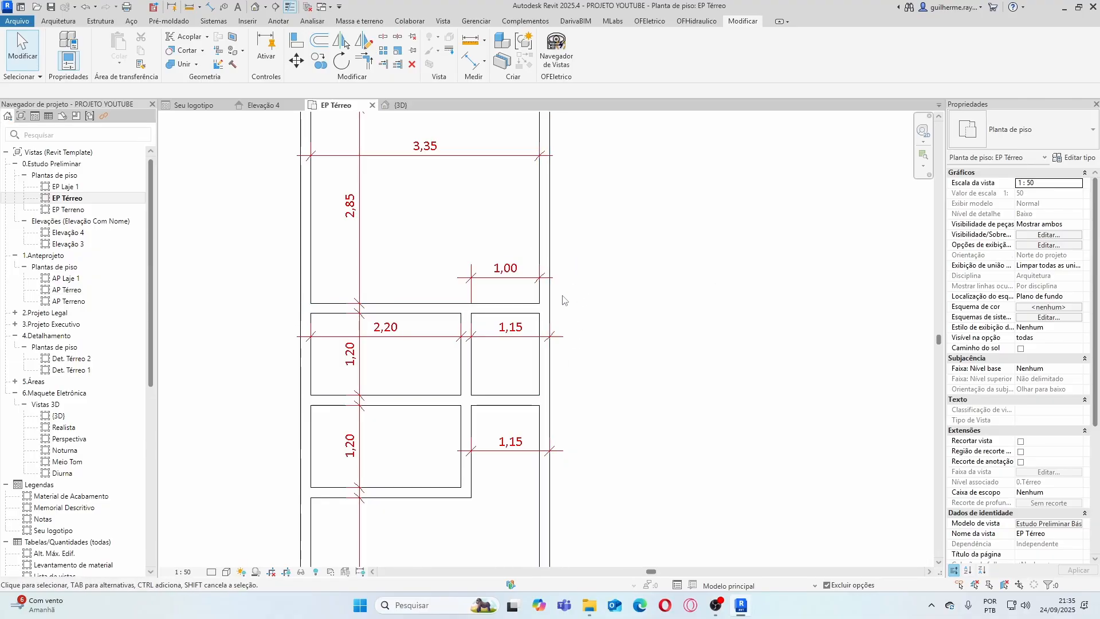
middle_drag(553, 319, 558, 321)
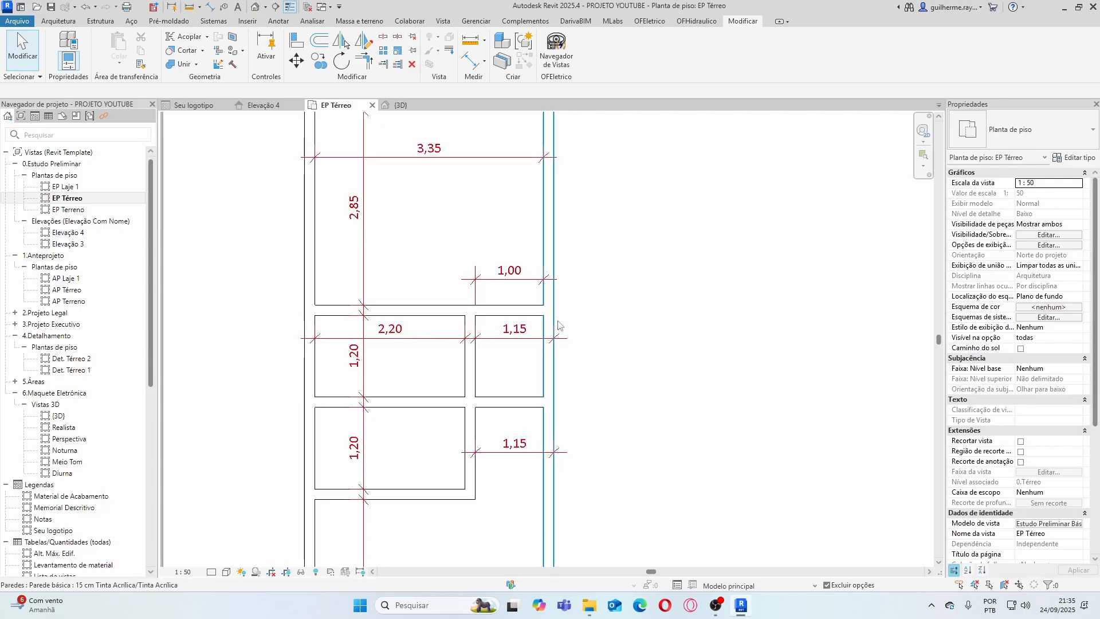
scroll(558, 325, down, 2)
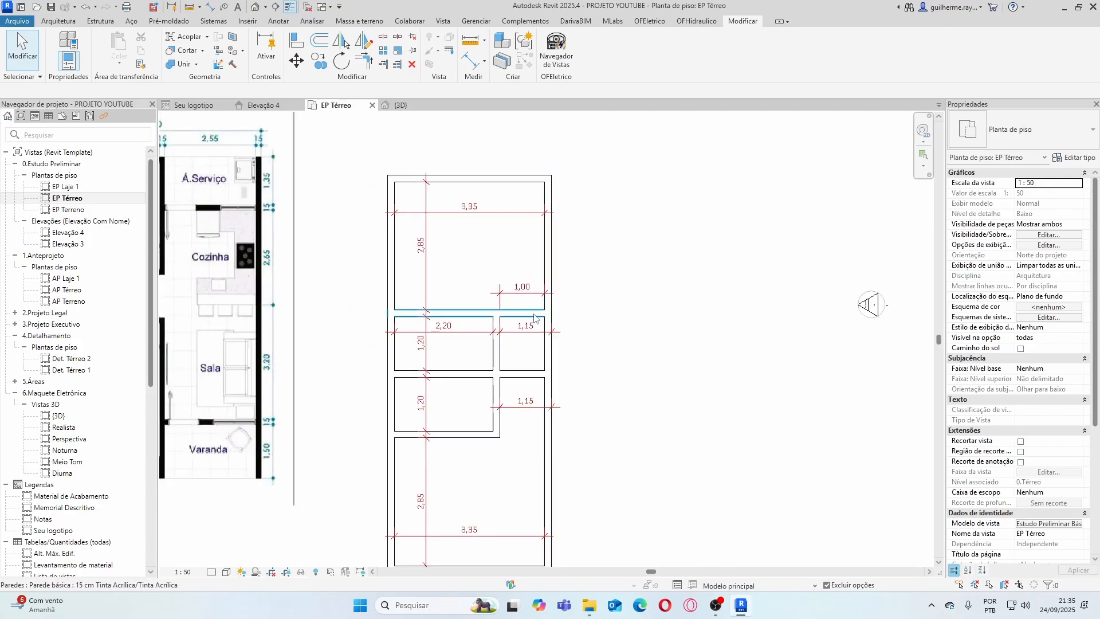
scroll(532, 318, up, 1)
scroll(507, 327, up, 1)
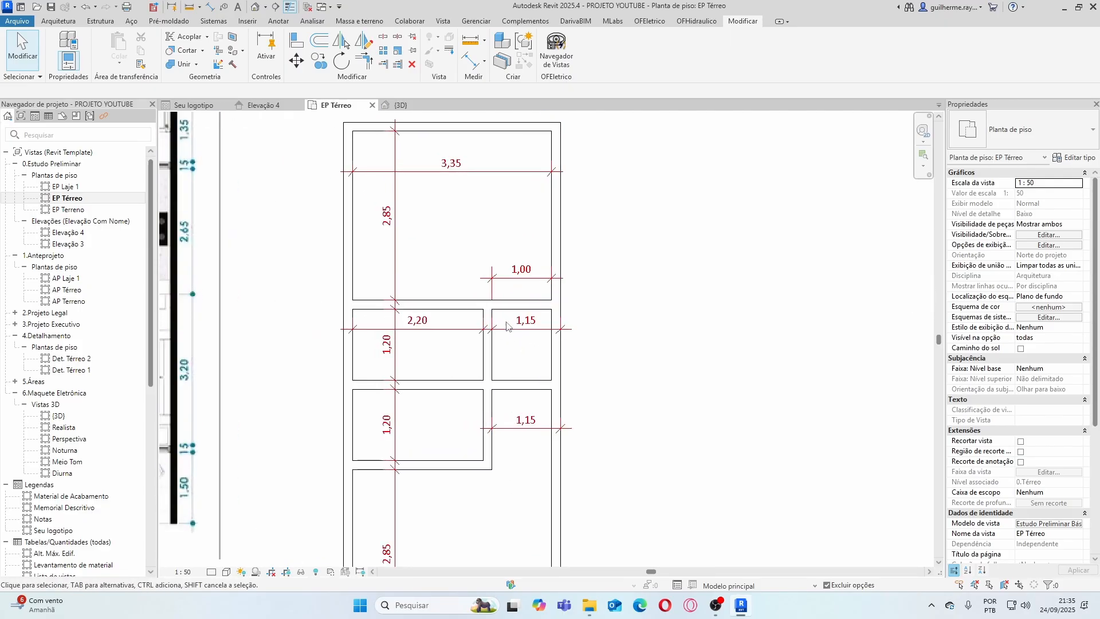
scroll(507, 326, down, 2)
scroll(523, 347, up, 2)
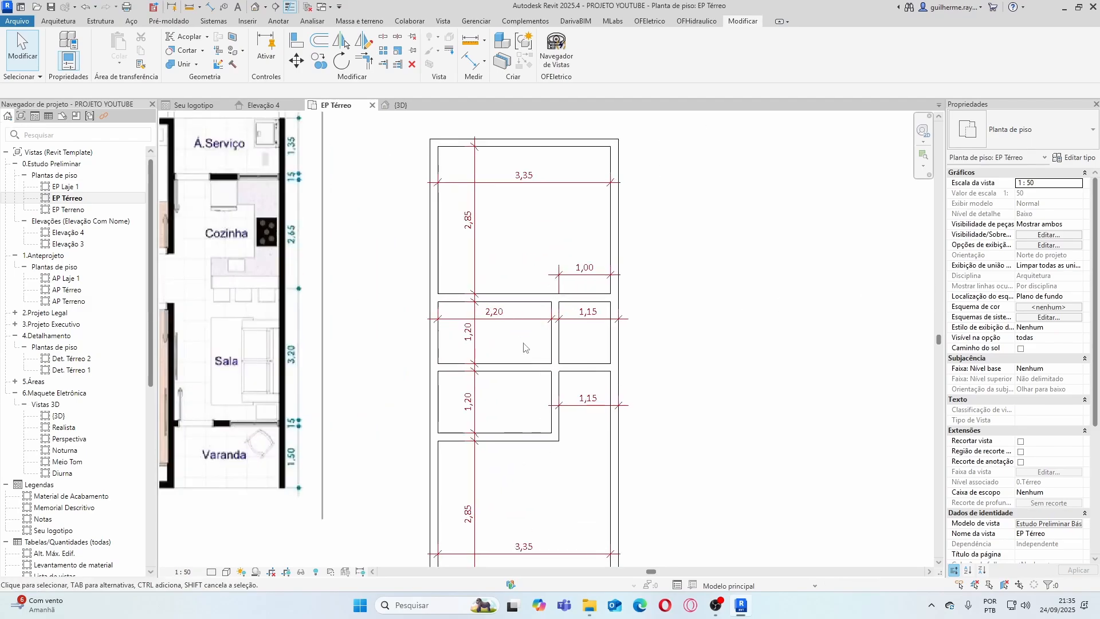
scroll(523, 348, down, 2)
scroll(504, 310, up, 3)
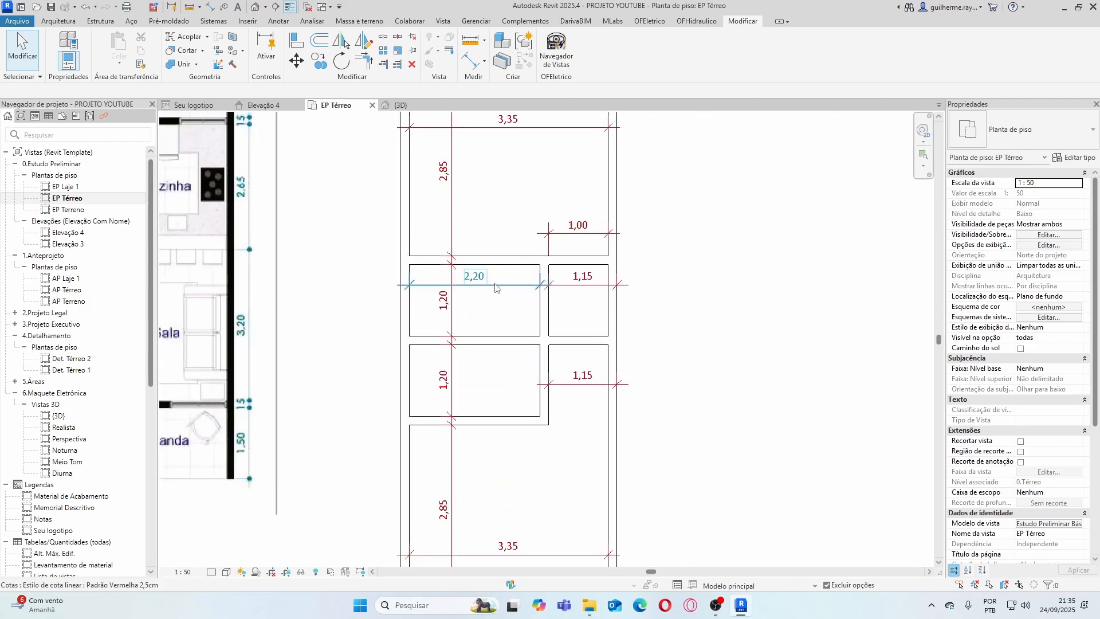
Move the upper outer wall by setting the Quarto's inner vertical dimension to 3 m
scroll(496, 288, down, 2)
scroll(491, 241, down, 1)
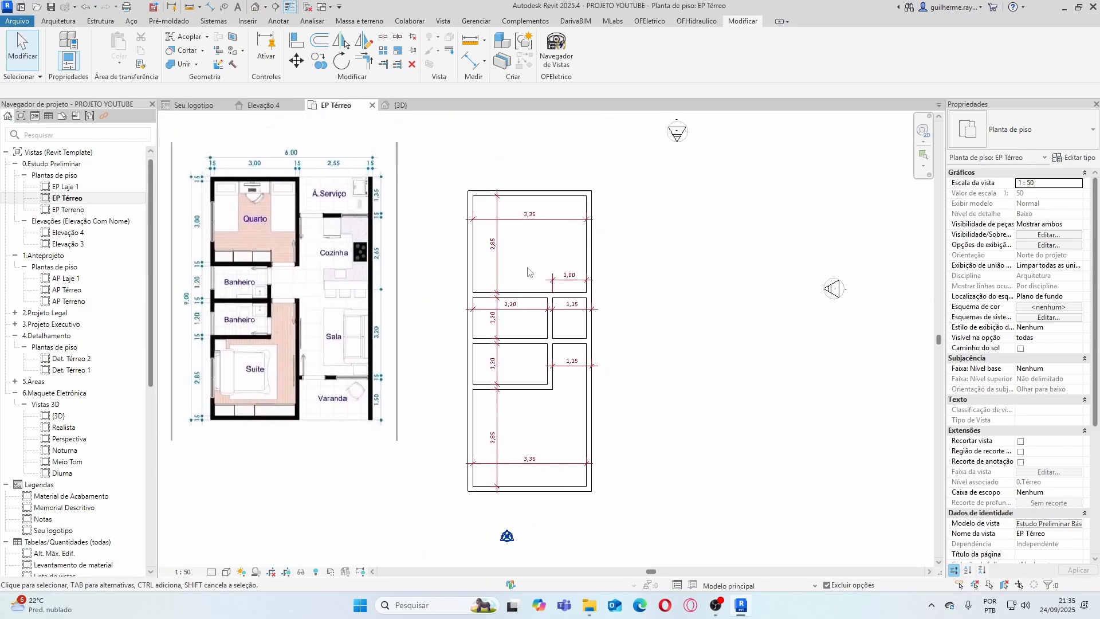
scroll(531, 252, down, 1)
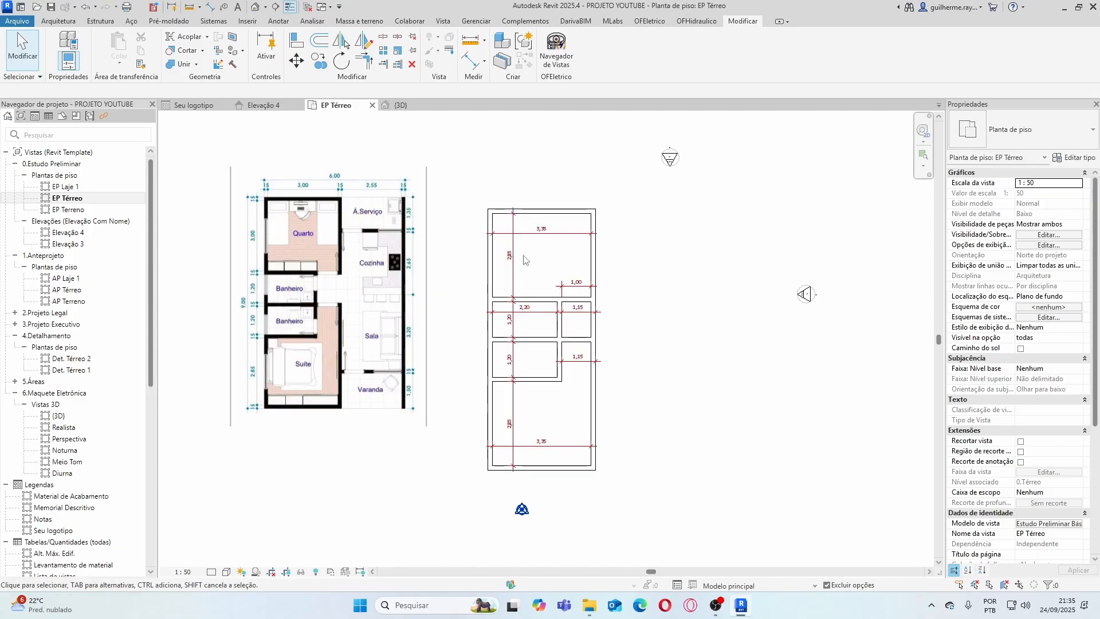
scroll(532, 215, up, 2)
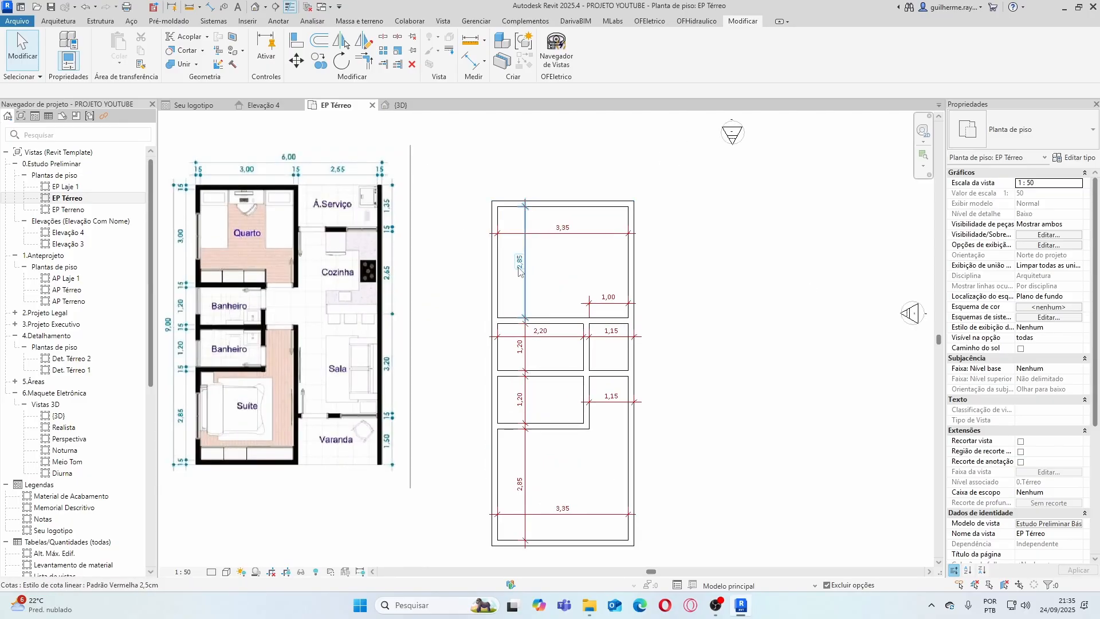
click(542, 210)
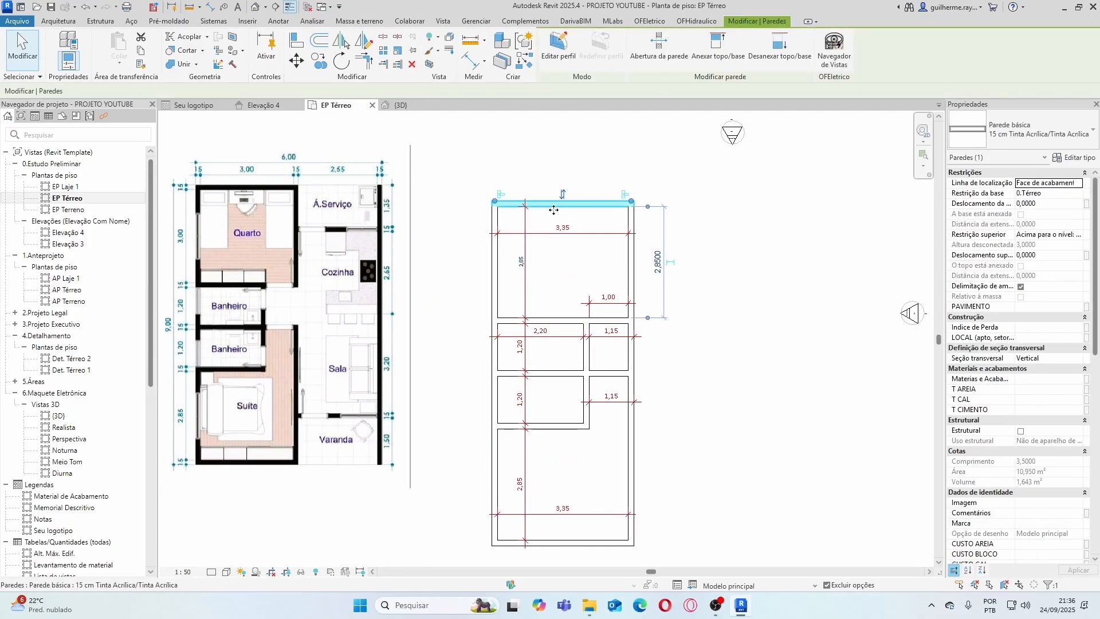
click(579, 263)
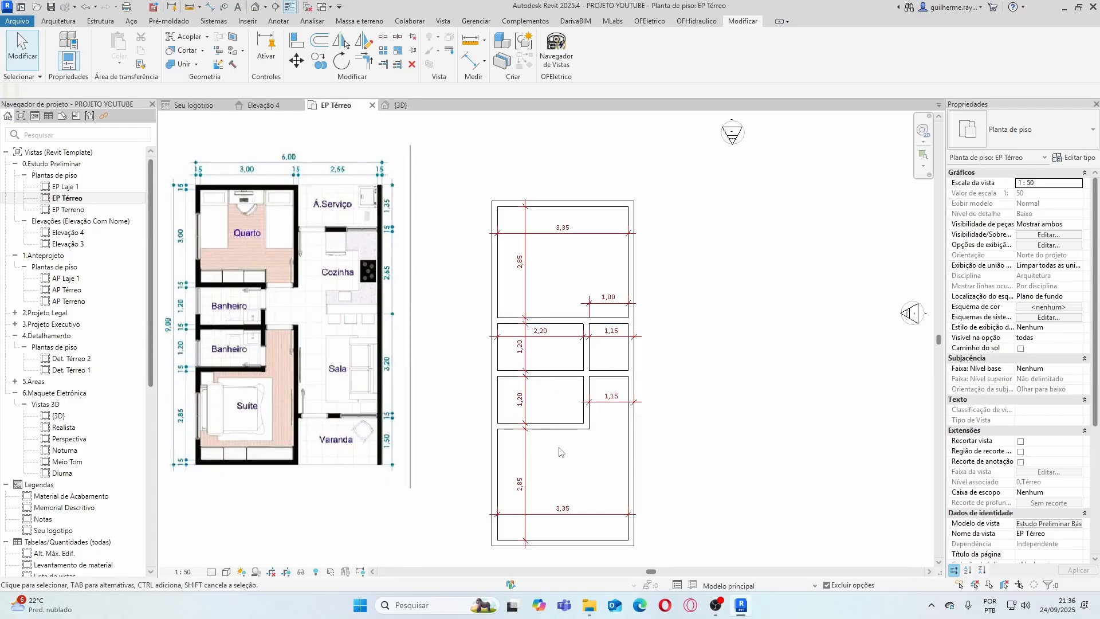
click(559, 207)
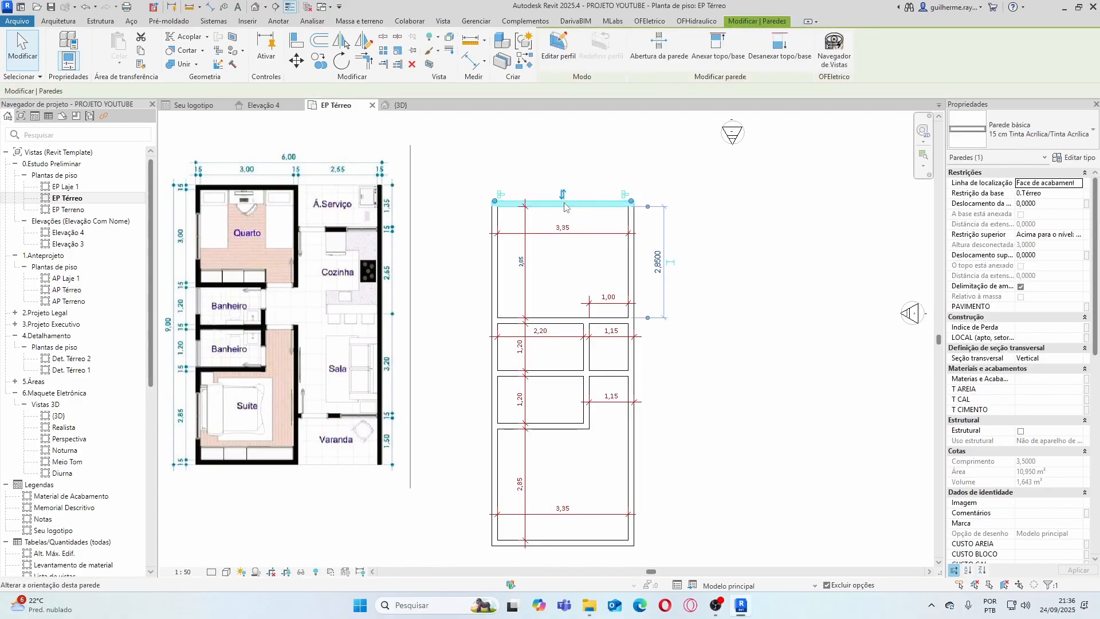
click(521, 264)
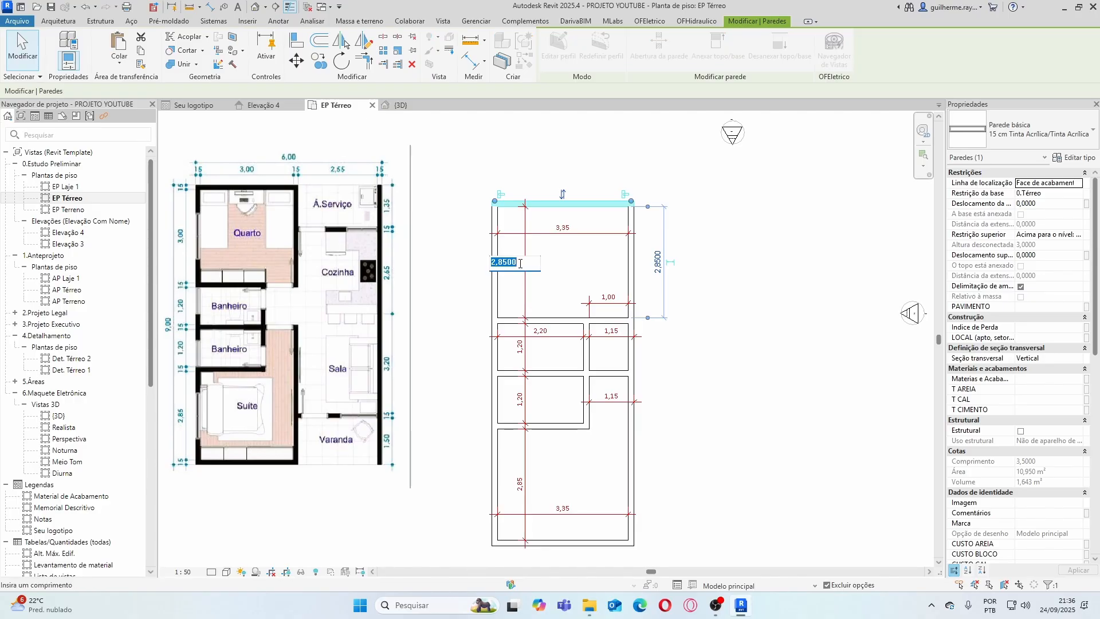
text(3)
key(Return)
key(Escape)
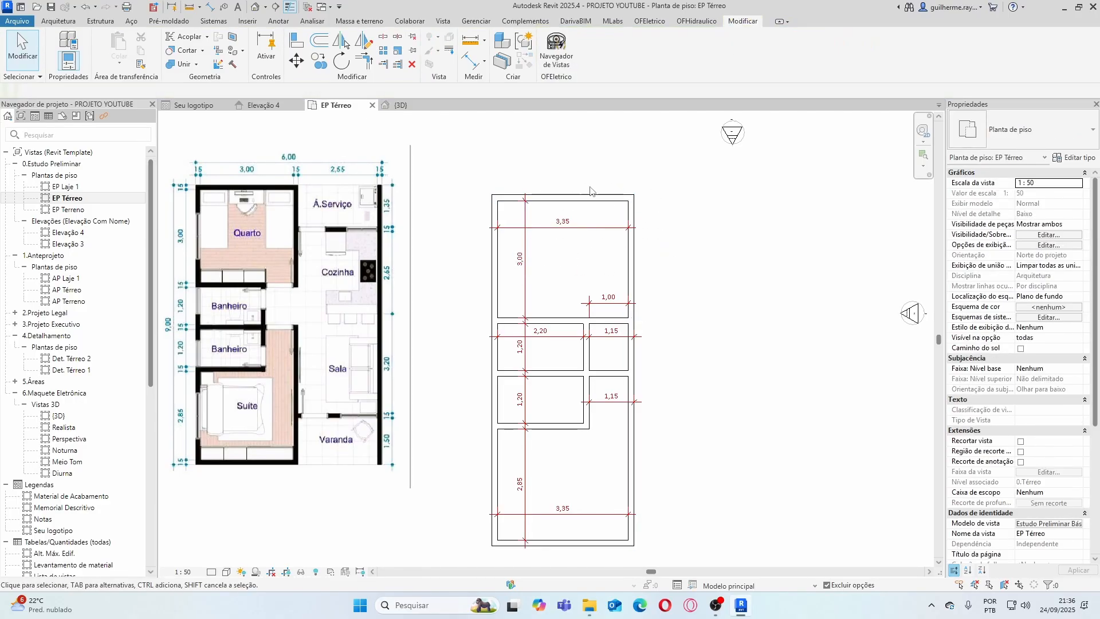
Compare the modelled outer walls and room dimensions with the reference plan, including the lower outer wall of the Suíte
scroll(550, 344, down, 2)
scroll(546, 390, up, 1)
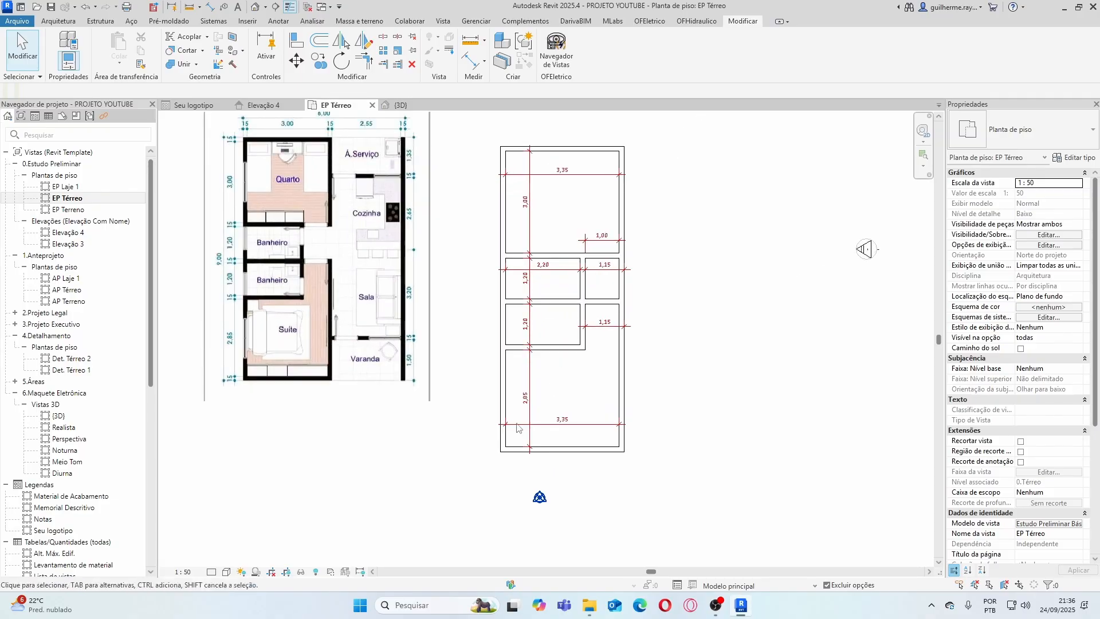
click(561, 448)
click(552, 394)
scroll(601, 289, up, 1)
scroll(590, 310, down, 2)
scroll(627, 304, up, 2)
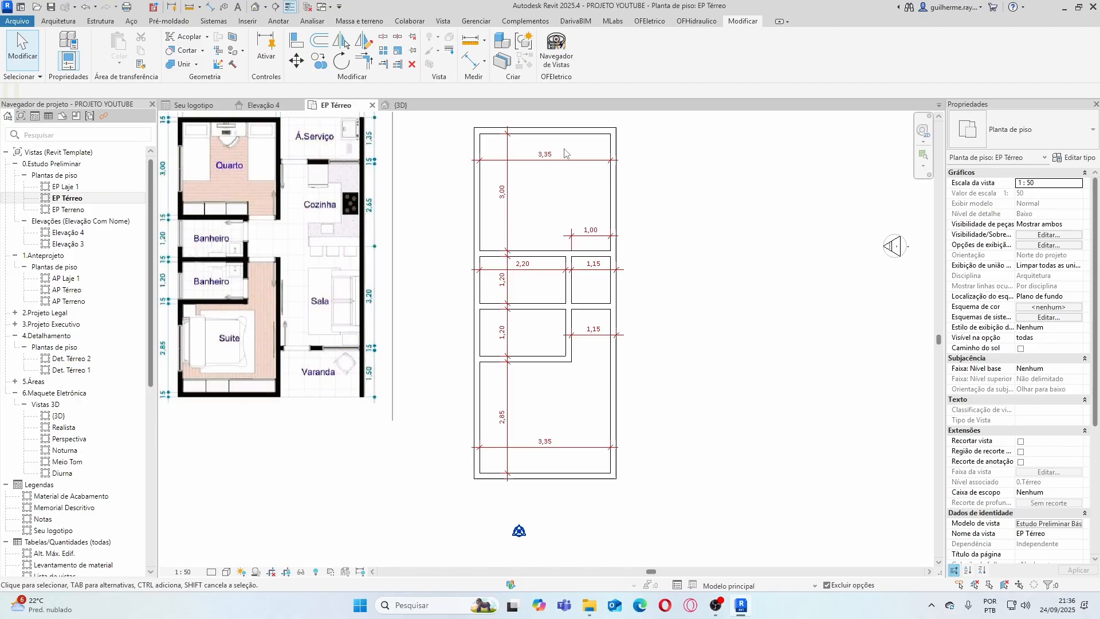
scroll(578, 155, down, 2)
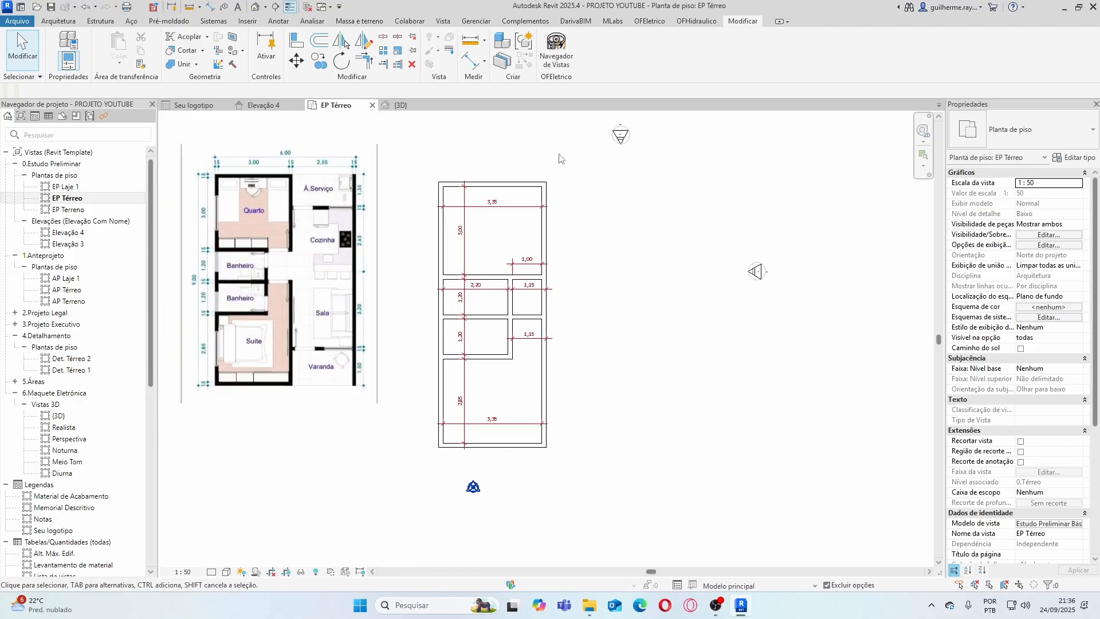
Save the project
click(58, 21)
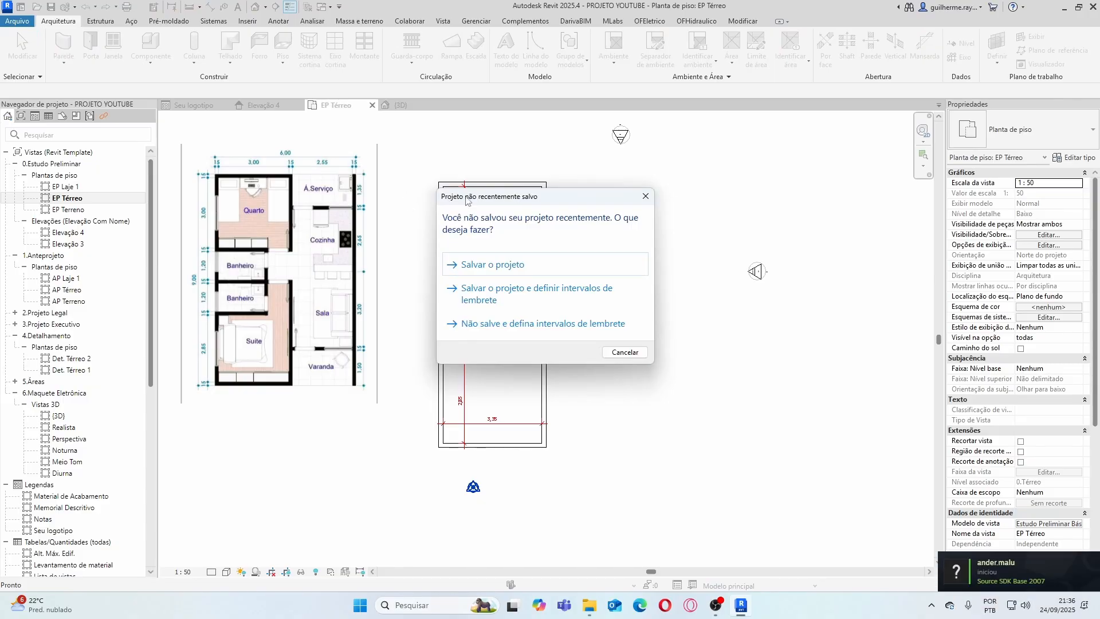
click(519, 265)
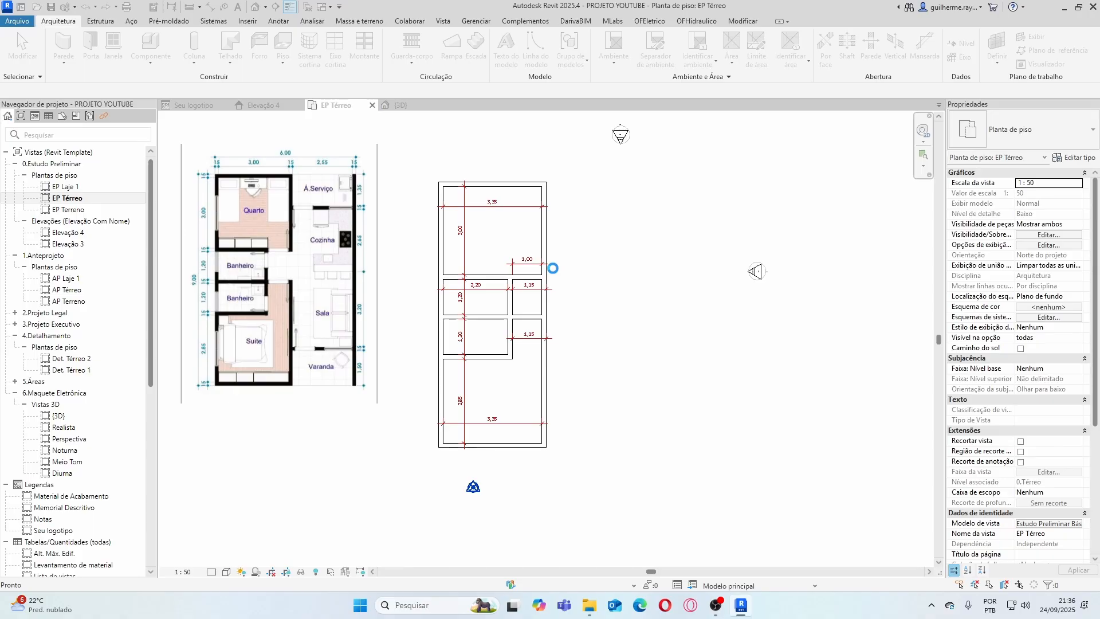
Draw a 15 cm wall 2,55 m long, running horizontally outward from the upper-right outer corner of the existing walls
key(w)
key(a)
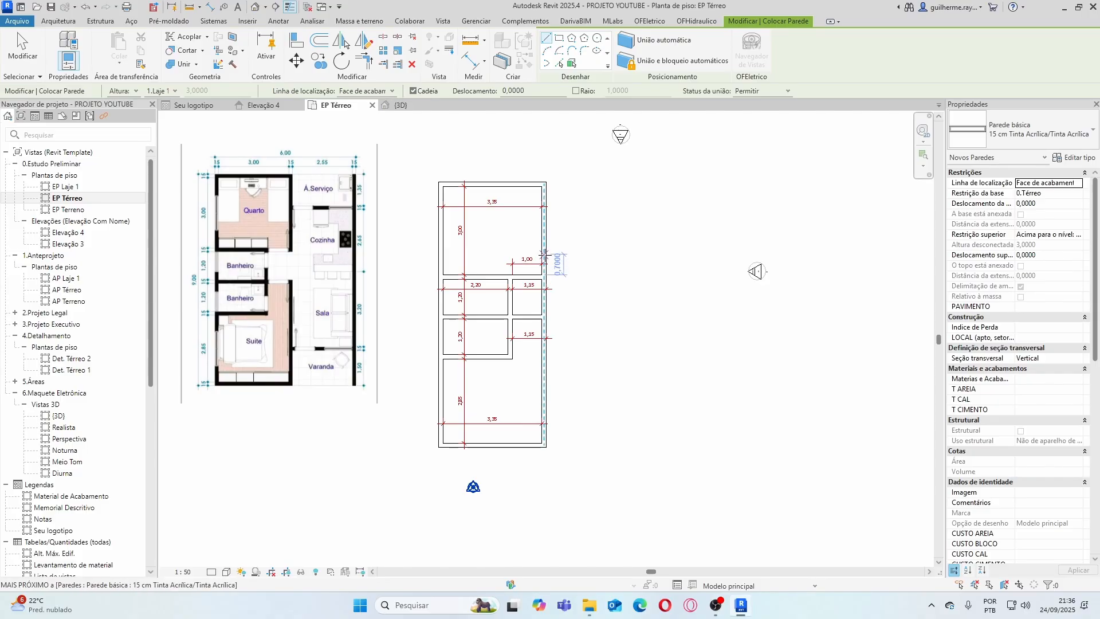
middle_drag(572, 237, 640, 276)
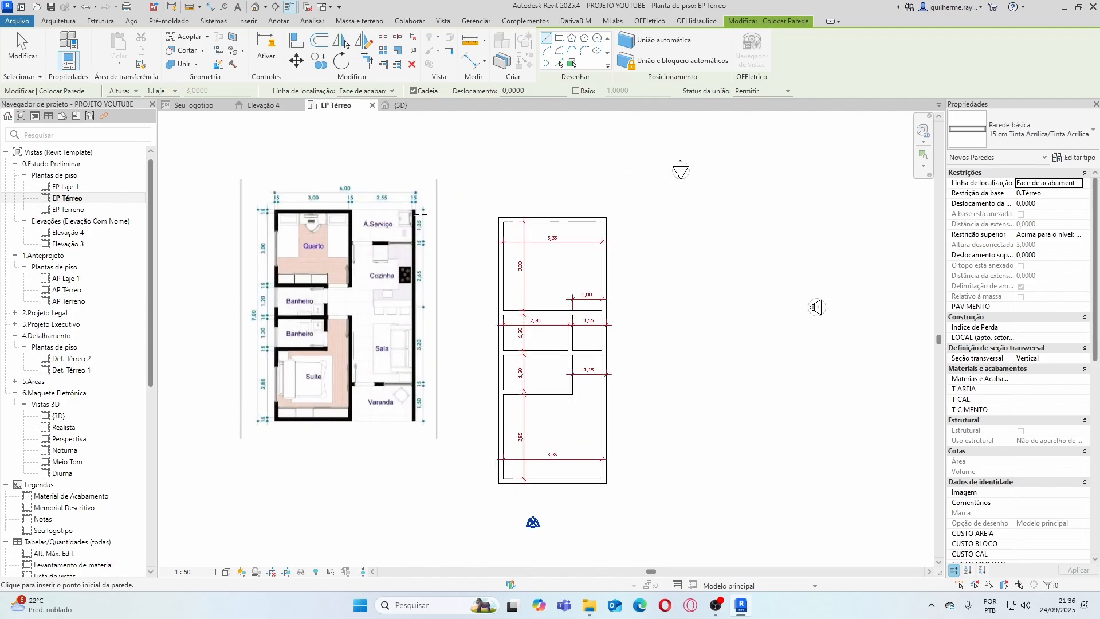
scroll(392, 225, up, 1)
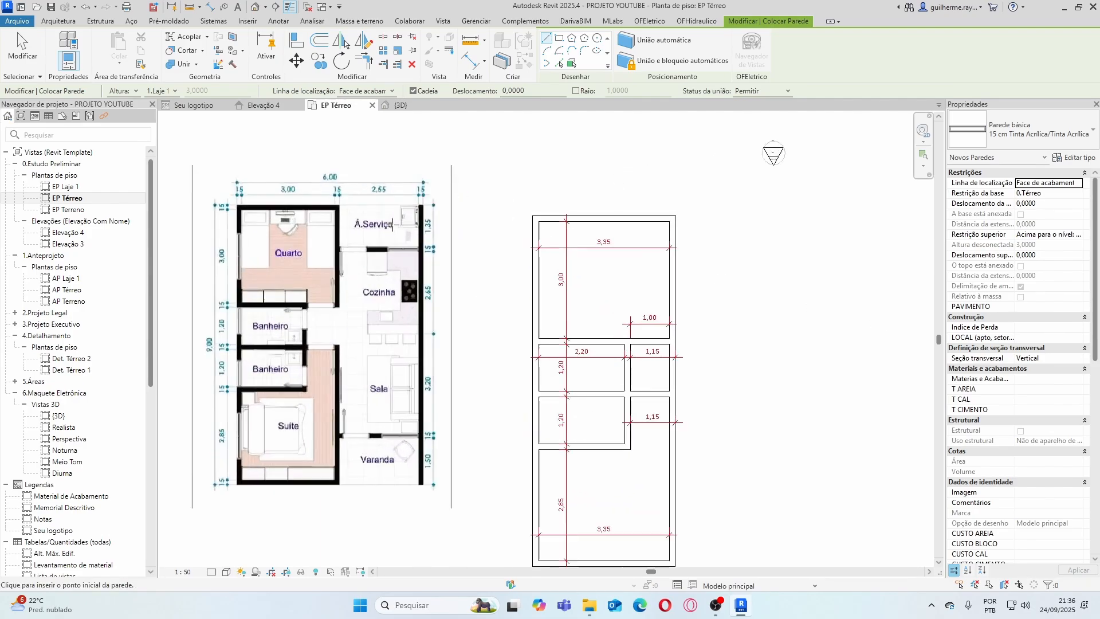
scroll(359, 219, down, 1)
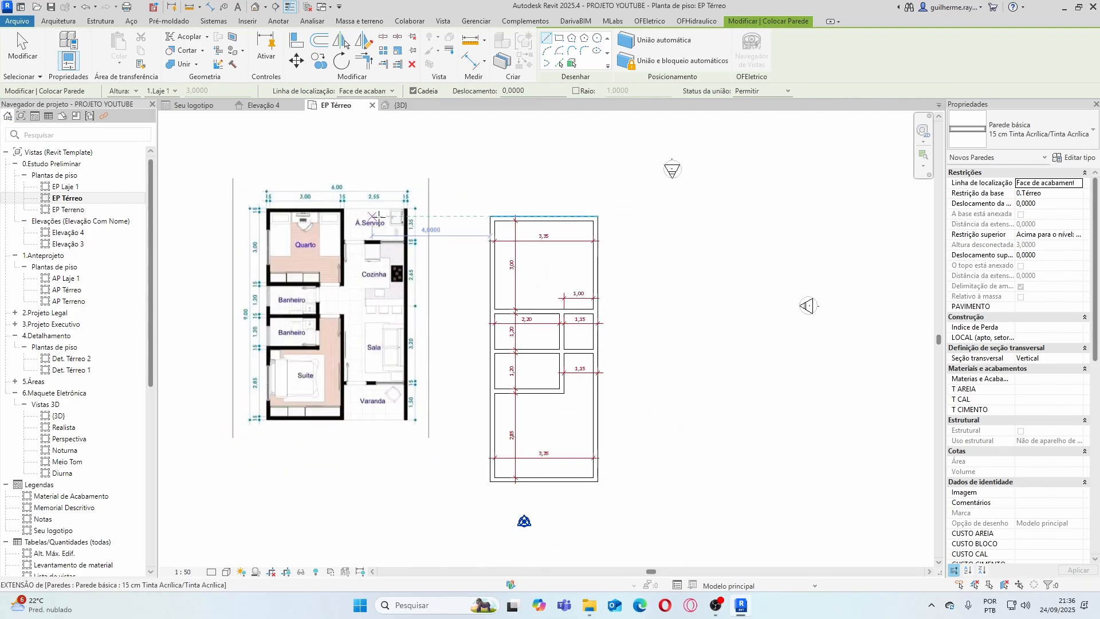
click(598, 216)
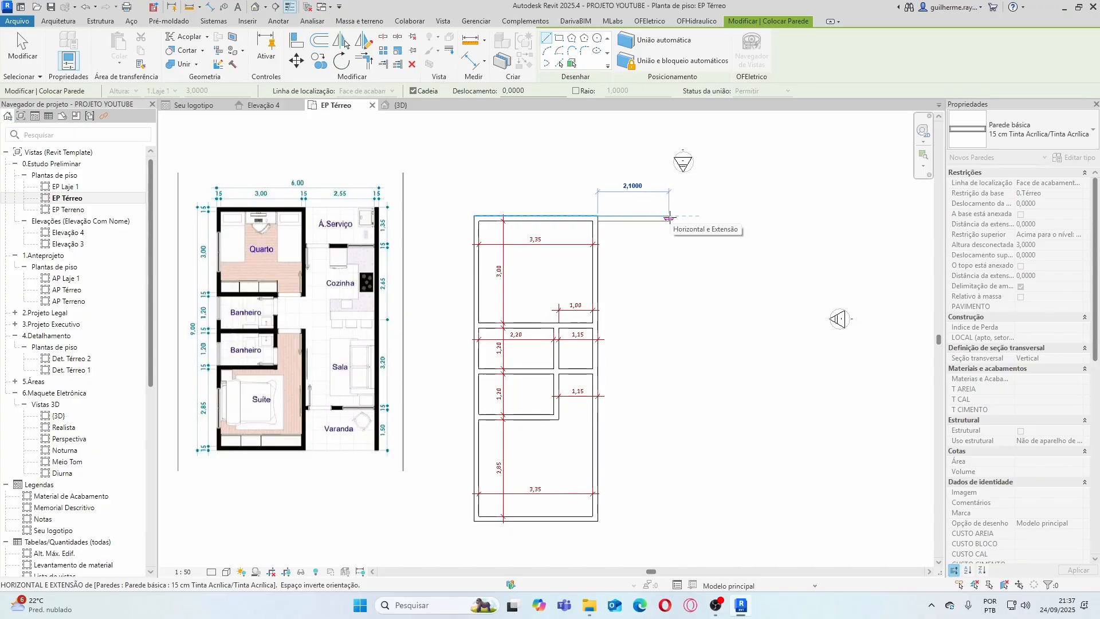
text(2,)
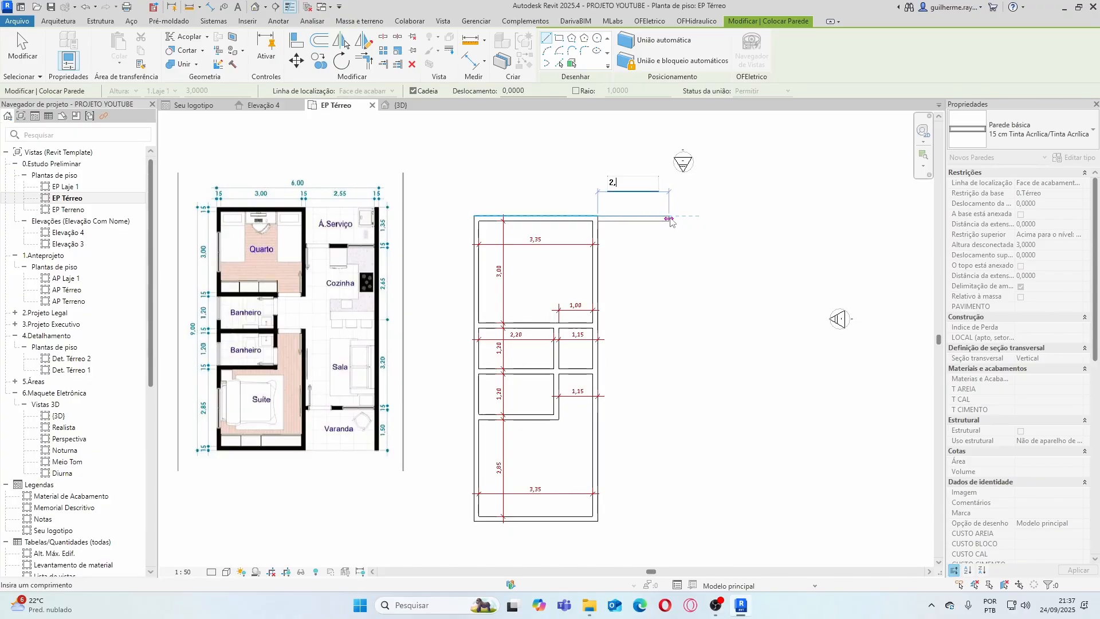
text(55)
key(Return)
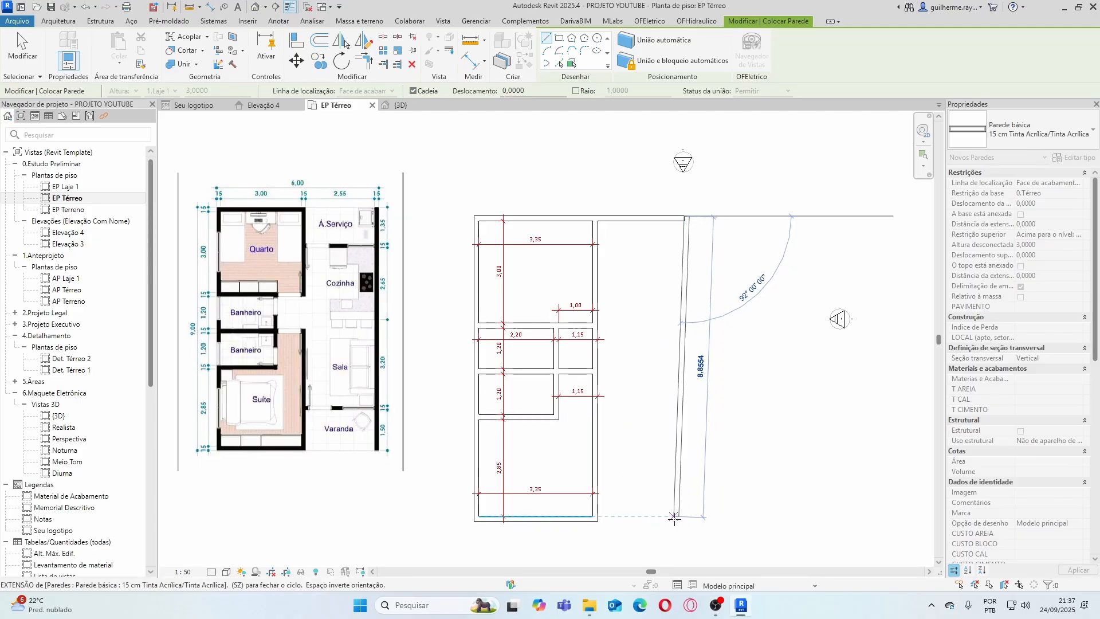
Continue the wall chain vertically down to the Suíte's lower wall line and back horizontally to the existing right wall
click(687, 517)
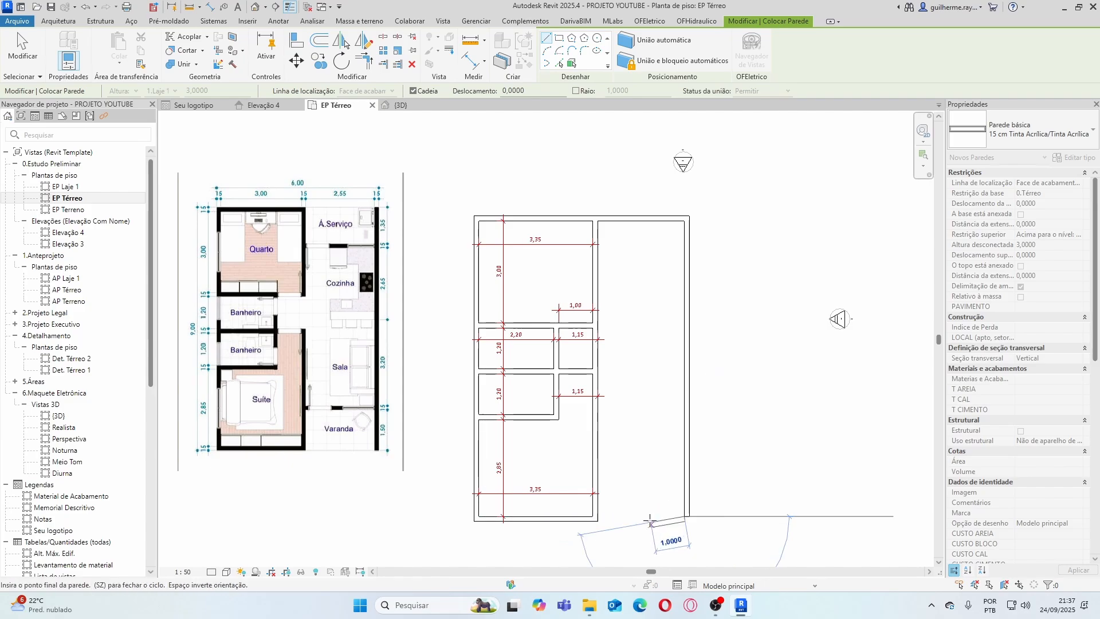
click(598, 519)
key(Escape)
key(Escape)
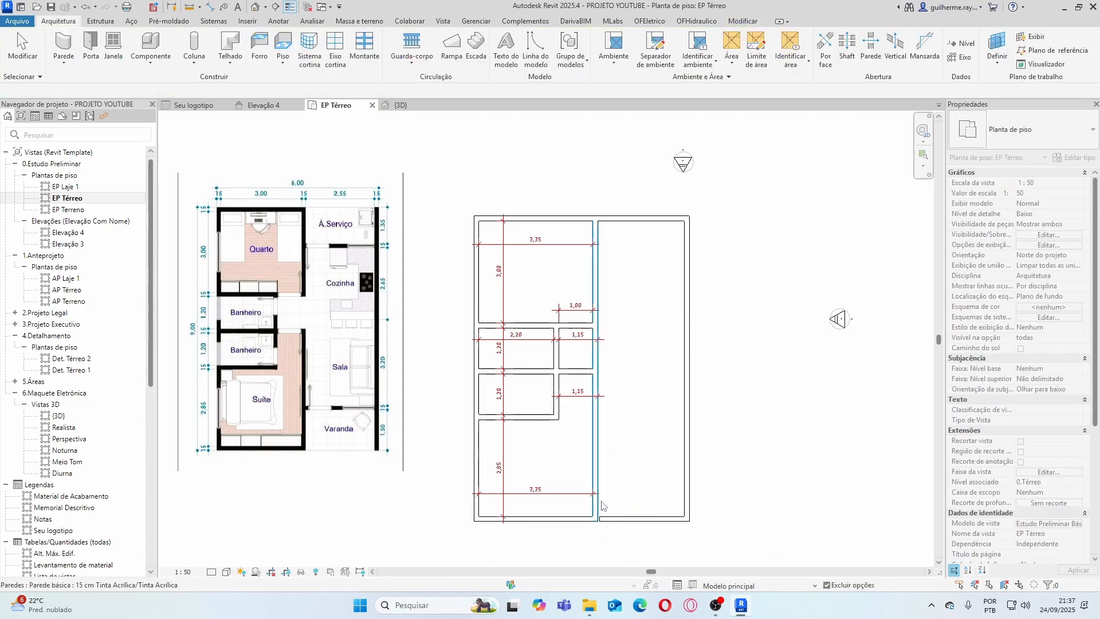
Stretch the new lower wall's free end onto the existing vertical wall to close the gap between them
scroll(601, 518, up, 5)
scroll(585, 484, down, 3)
scroll(585, 481, up, 2)
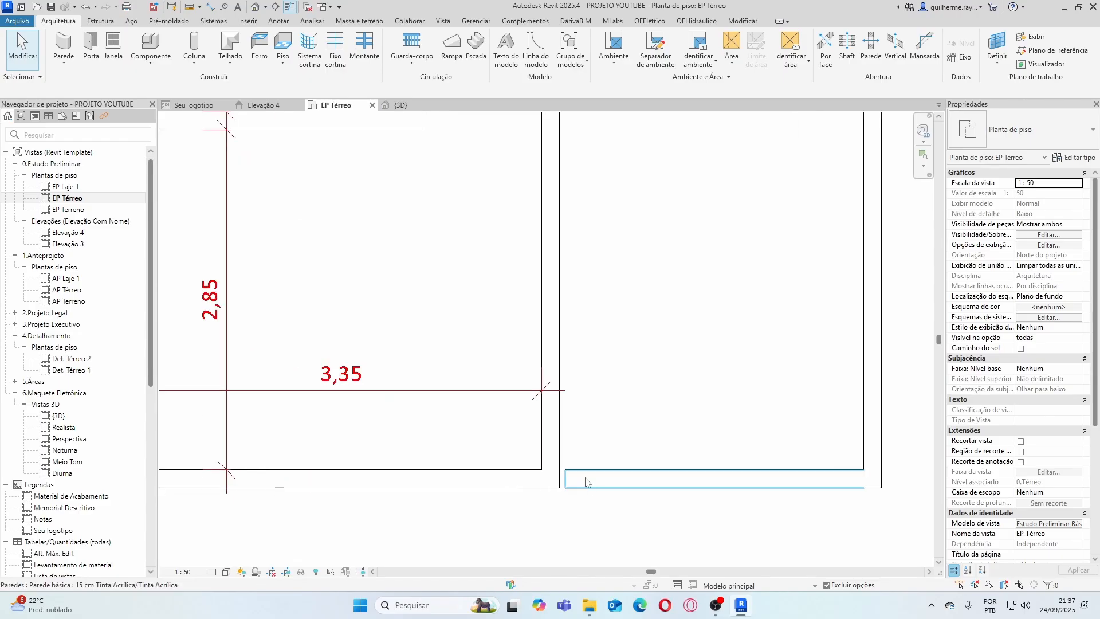
click(575, 477)
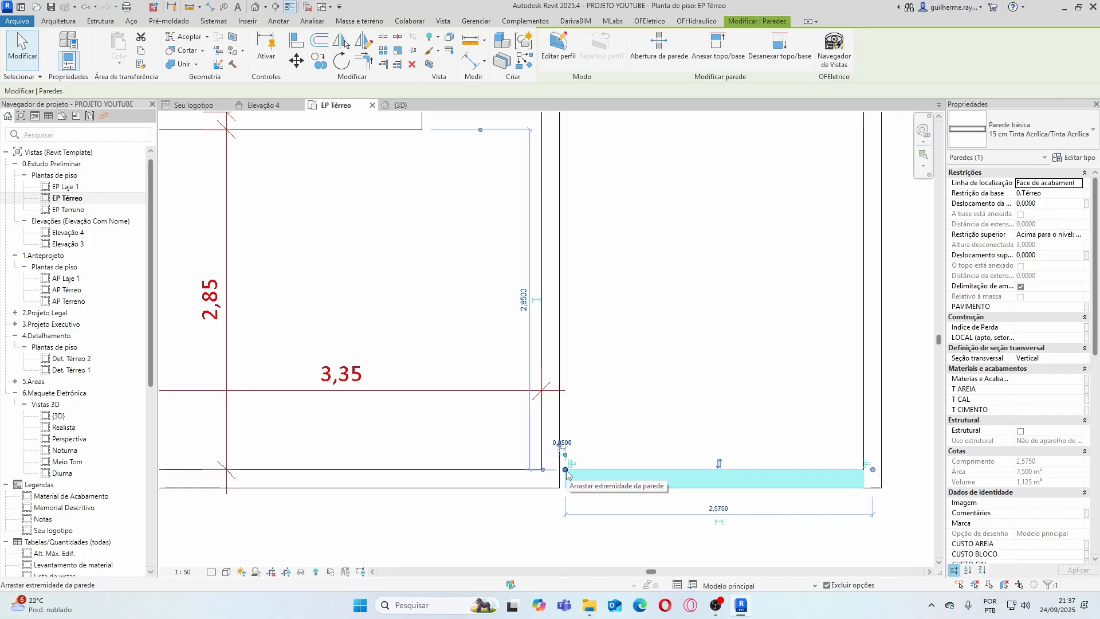
drag(566, 472, 559, 470)
key(Escape)
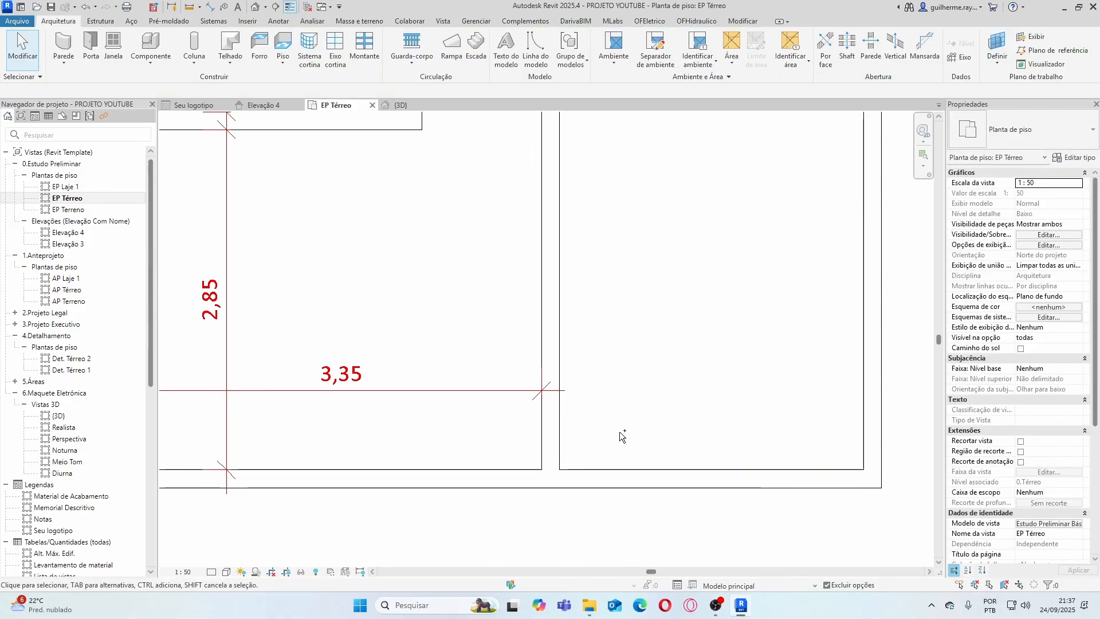
scroll(623, 443, down, 3)
scroll(623, 418, up, 1)
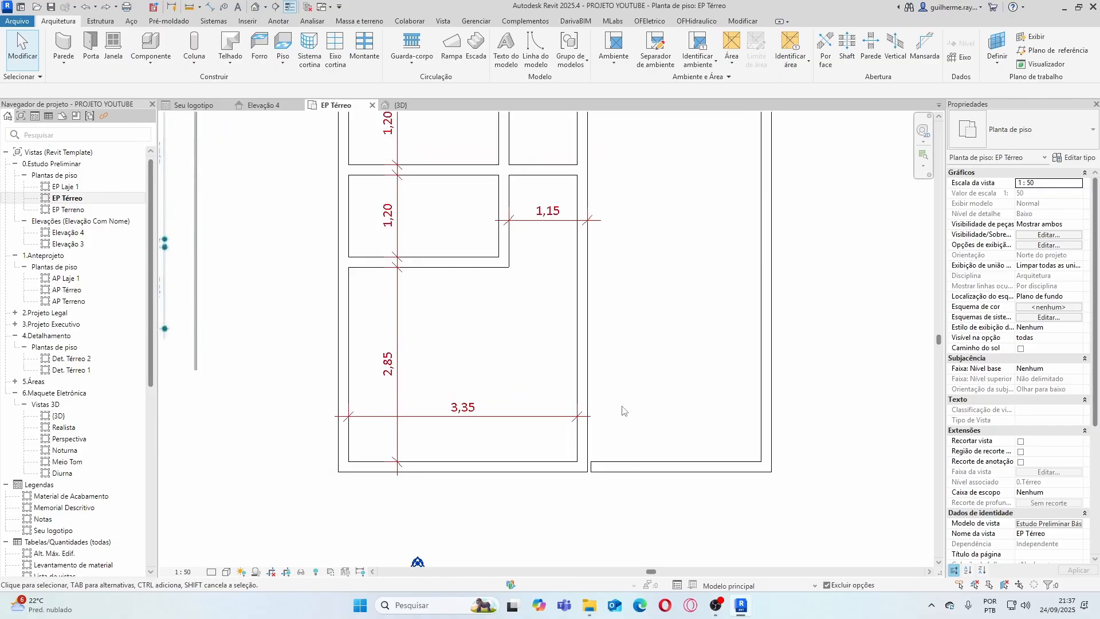
Join the new lower wall to the Suíte's lower wall with the Trim/Extend to Corner tool
click(743, 21)
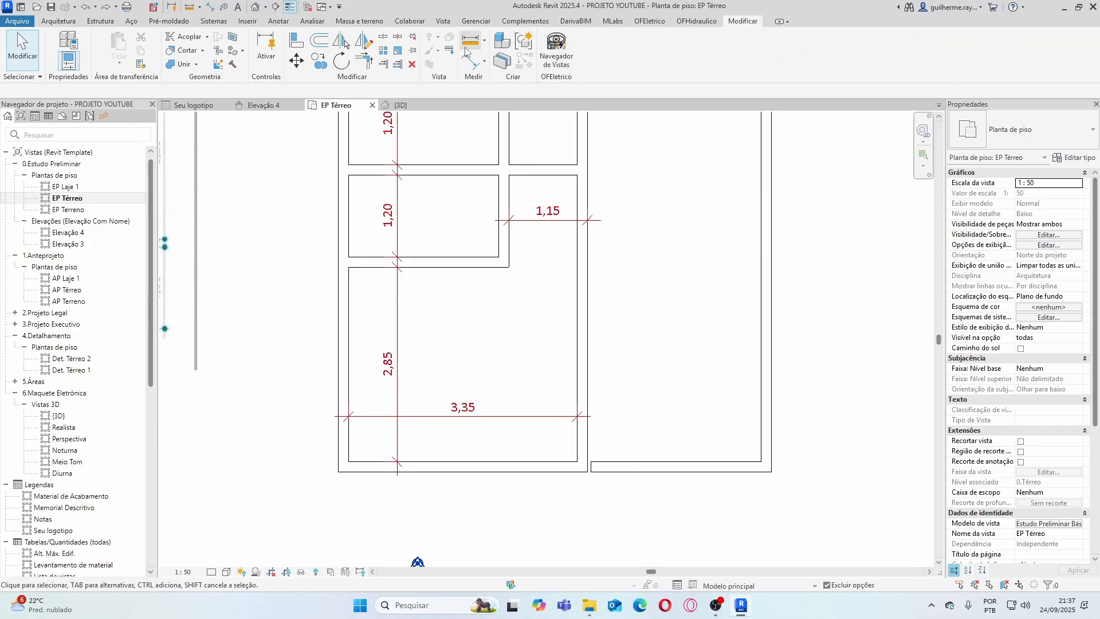
click(368, 62)
click(628, 467)
click(559, 468)
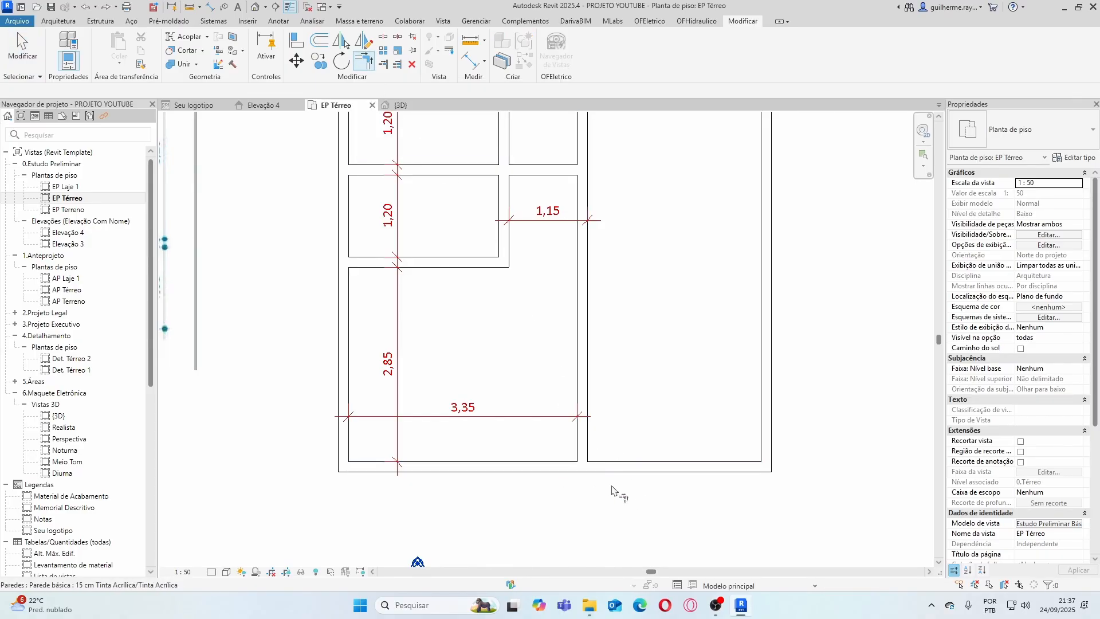
scroll(632, 465, down, 2)
key(Escape)
key(Escape)
scroll(628, 461, up, 1)
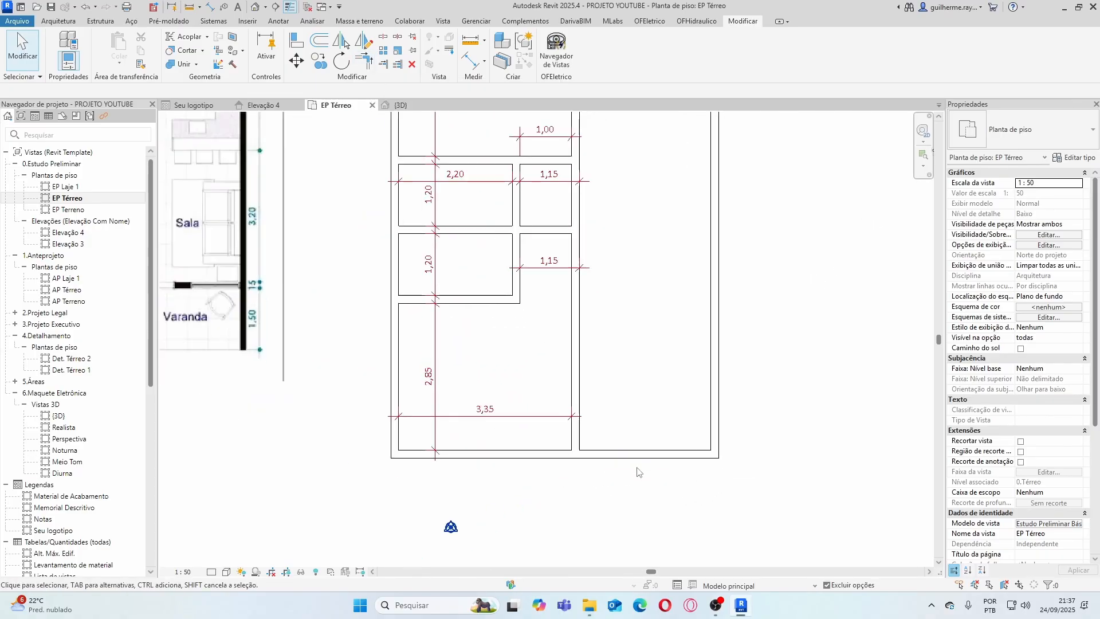
Extend the new lower wall's open end to the Suíte's lower-right corner by moving its endpoint
scroll(619, 466, up, 3)
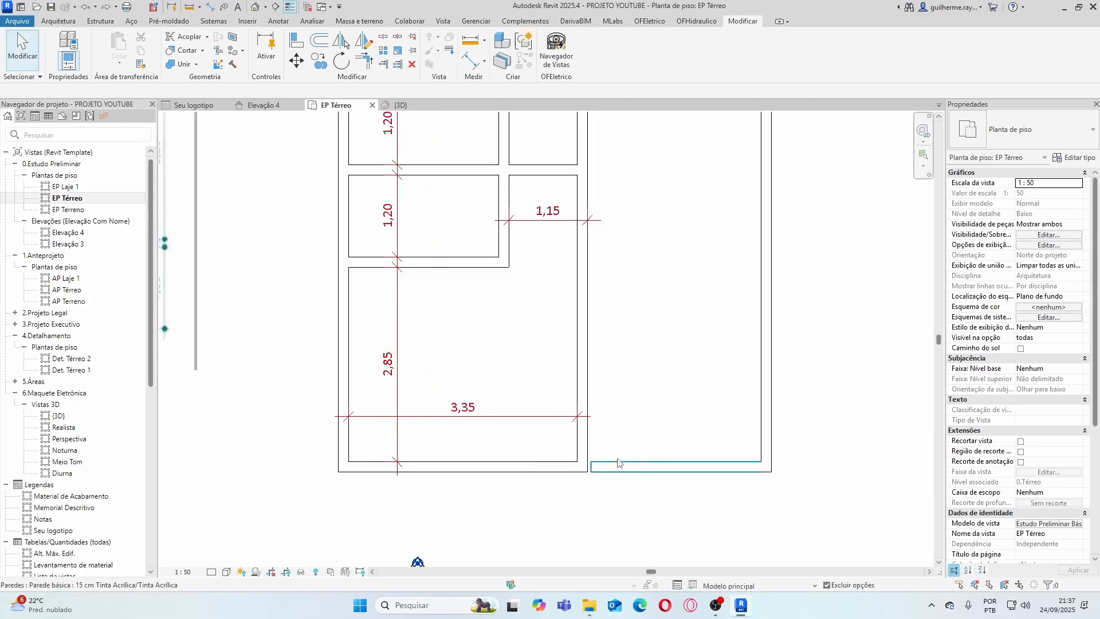
click(599, 469)
drag(578, 465, 572, 458)
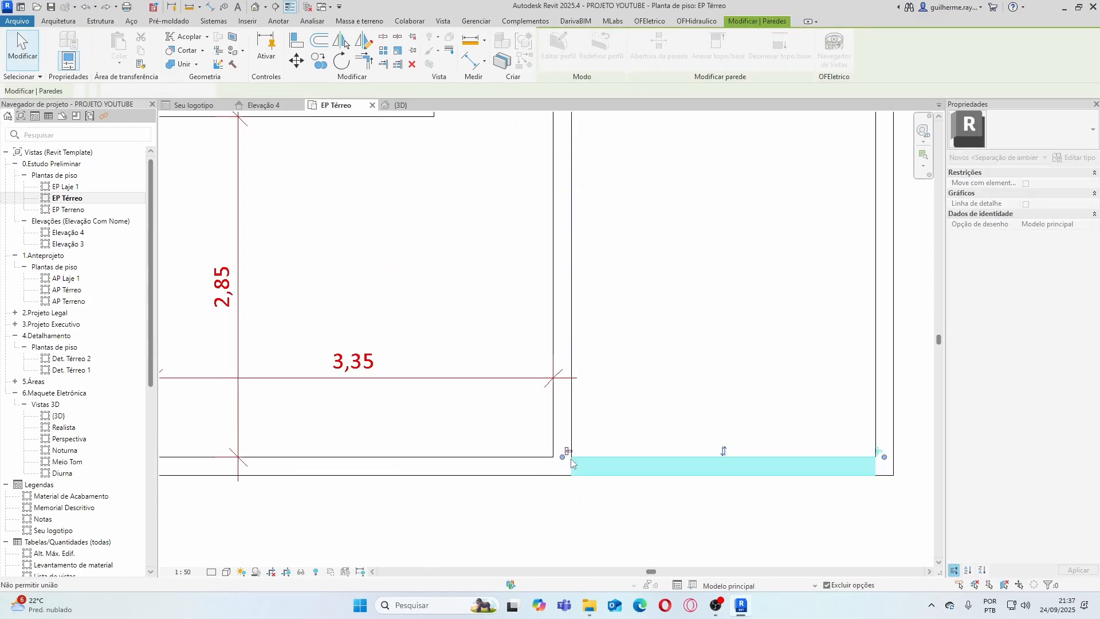
key(Escape)
scroll(604, 455, down, 2)
scroll(604, 454, down, 2)
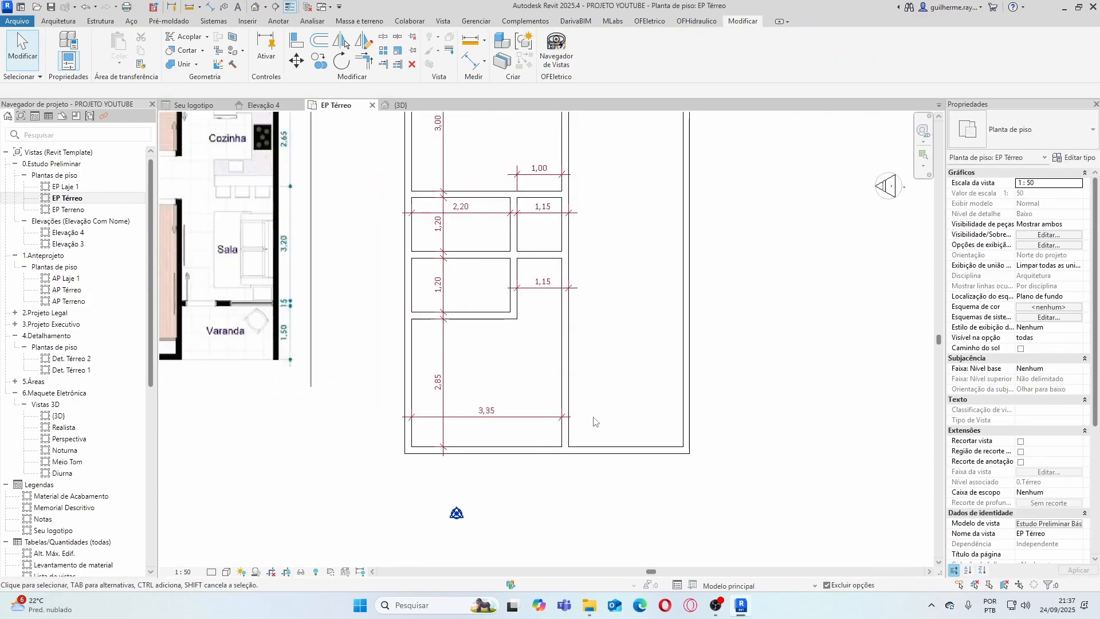
Draw a horizontal wall from the central vertical wall to the right outer wall, about 1.10 m below the upper outer wall
scroll(578, 432, down, 2)
scroll(590, 389, up, 2)
scroll(596, 344, down, 2)
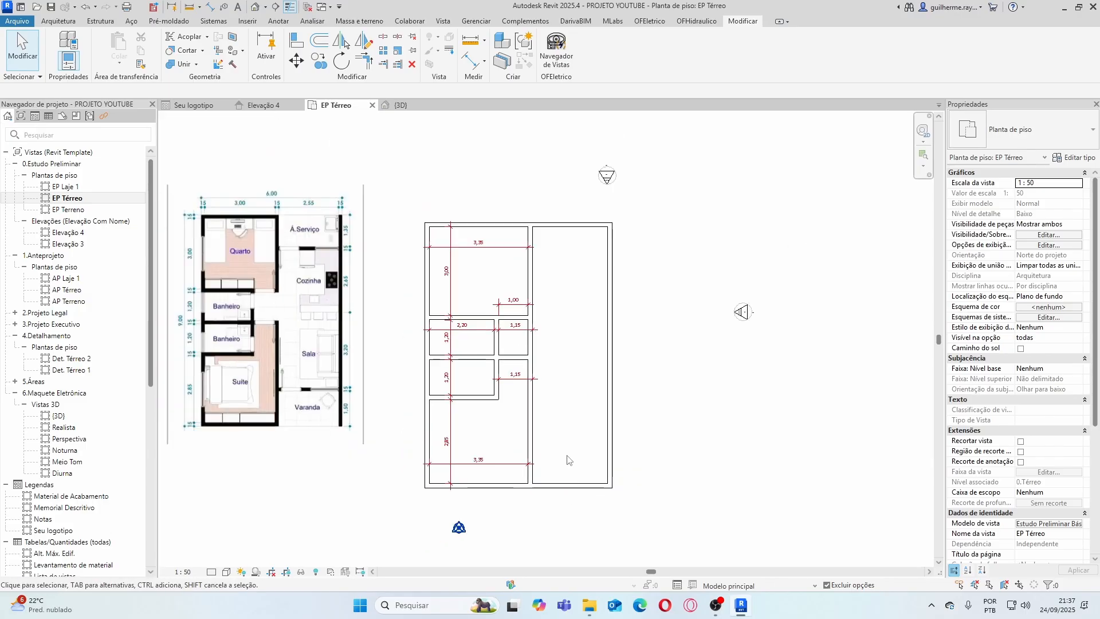
scroll(590, 343, down, 2)
scroll(586, 281, up, 1)
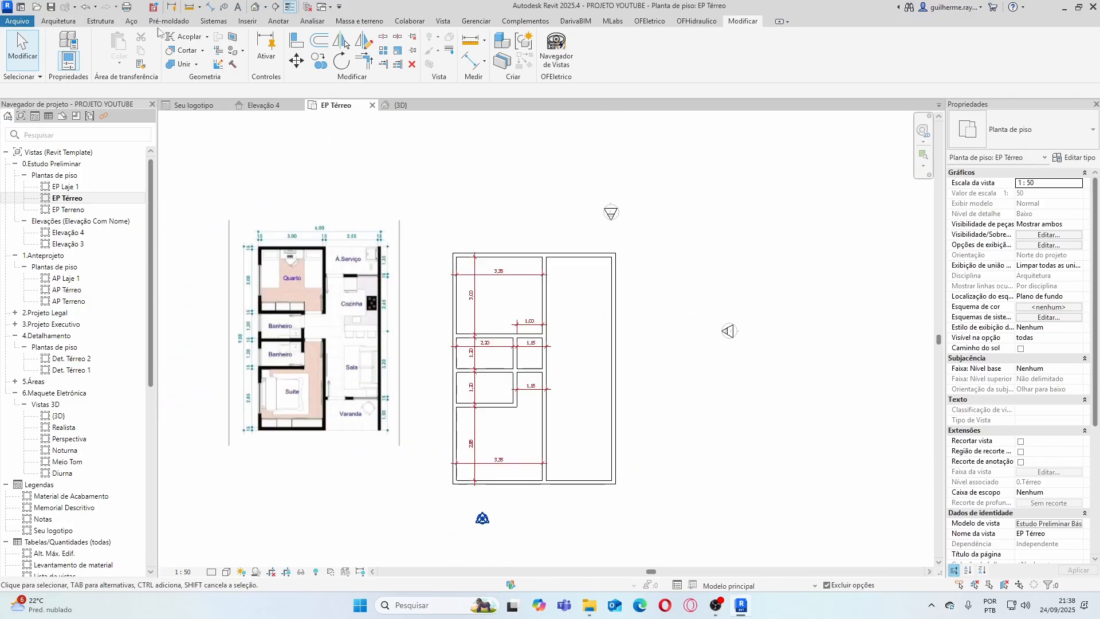
click(60, 21)
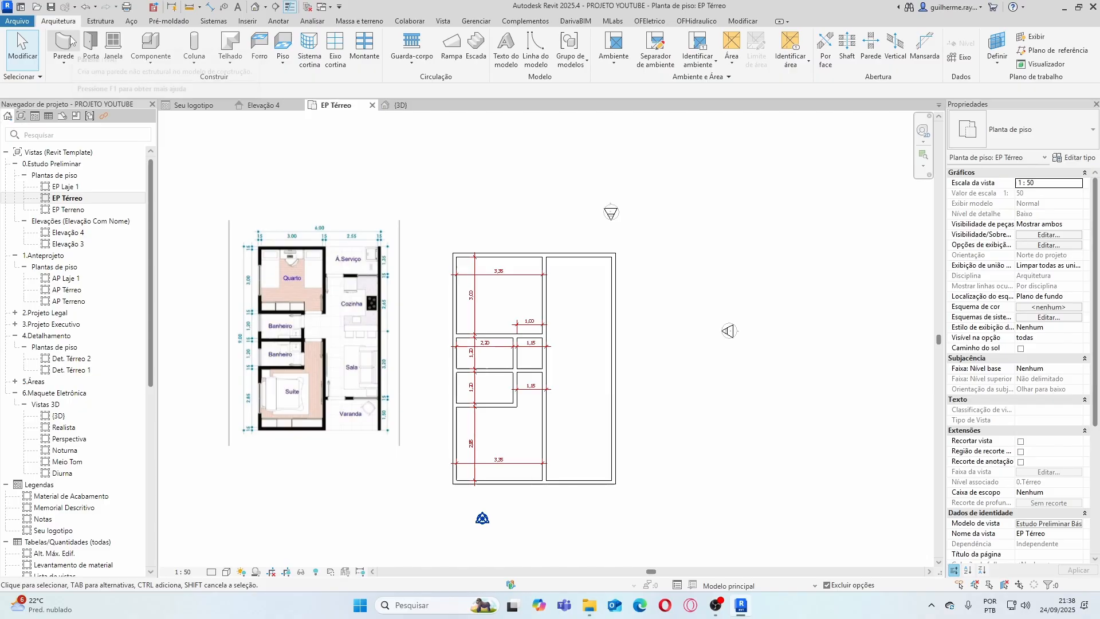
scroll(387, 264, up, 5)
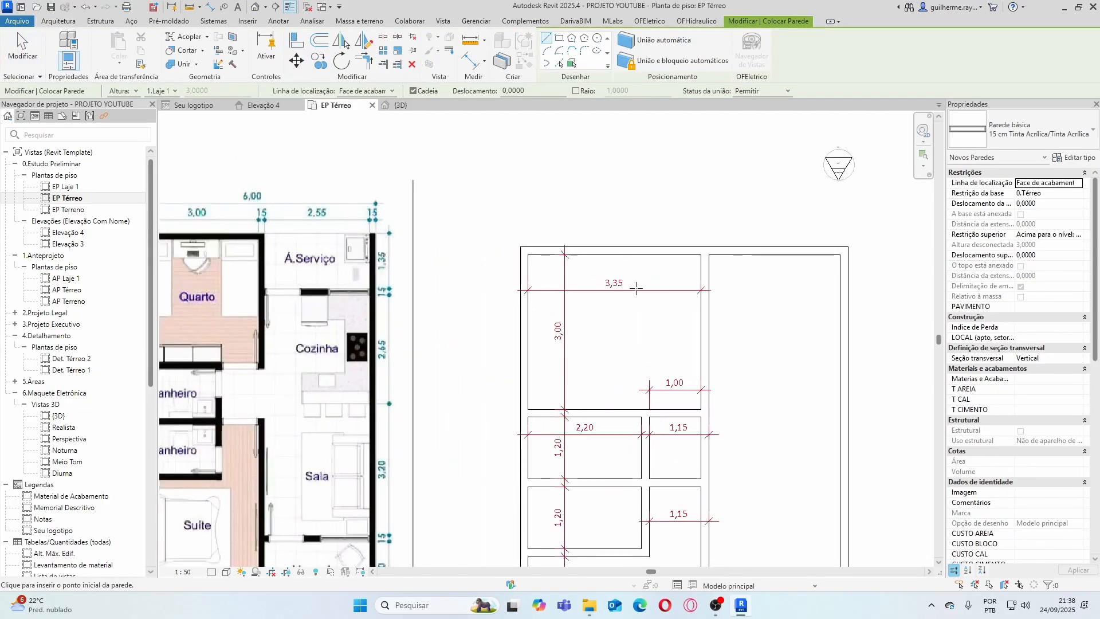
scroll(638, 287, down, 3)
scroll(698, 299, up, 2)
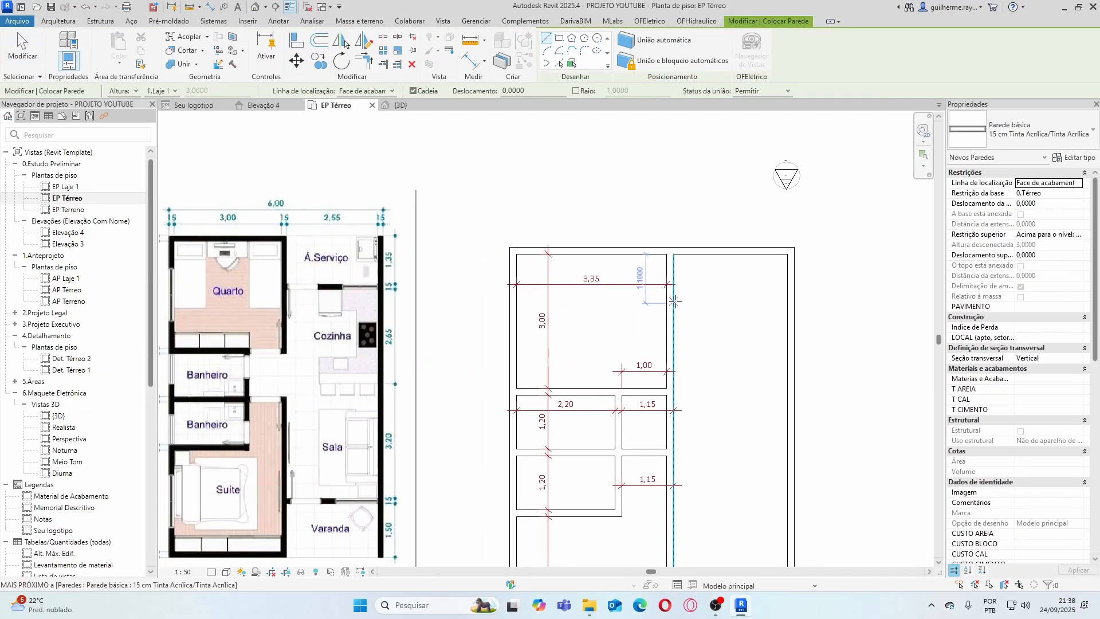
click(674, 304)
click(787, 304)
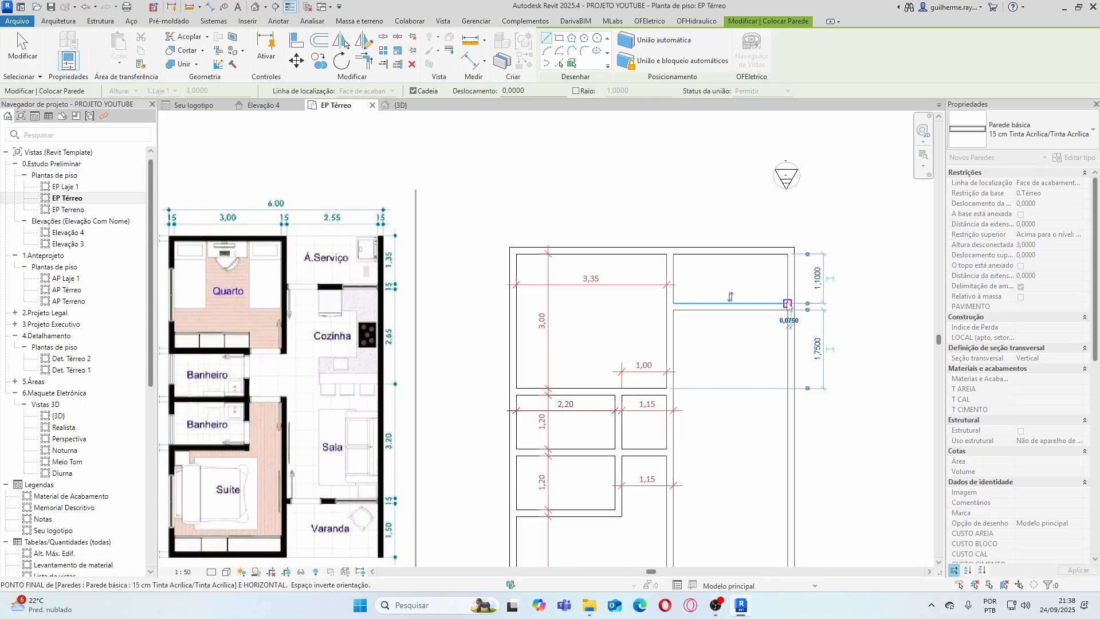
Draw a second horizontal wall from the right outer wall to the central wall, about 1.30 m above the lower outer wall
scroll(787, 304, down, 3)
scroll(760, 463, up, 2)
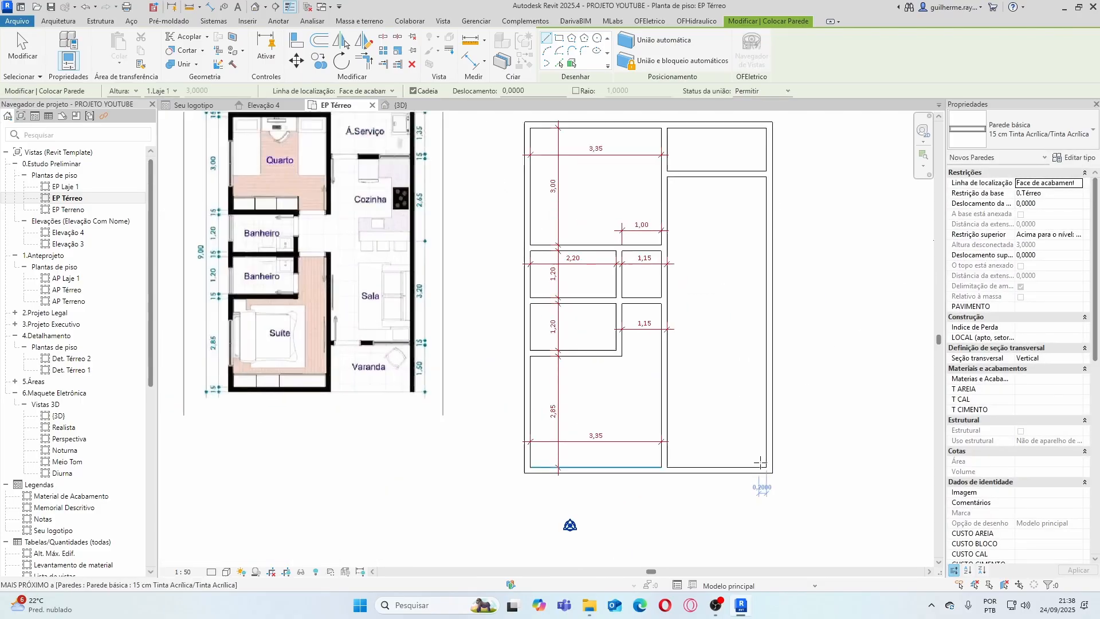
click(764, 418)
click(667, 414)
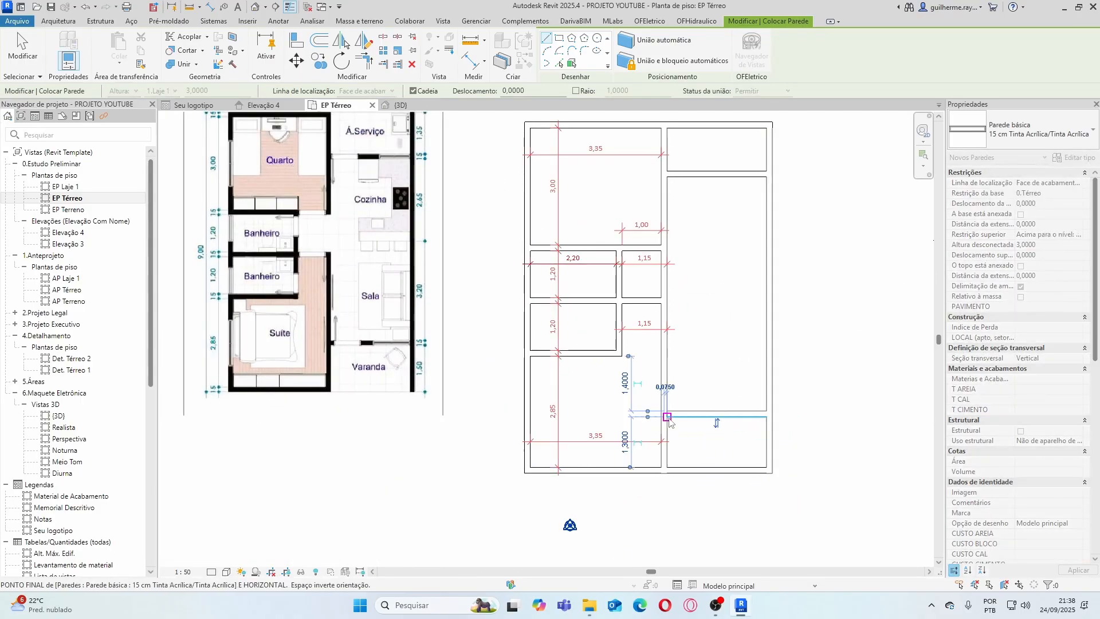
key(Escape)
key(Escape)
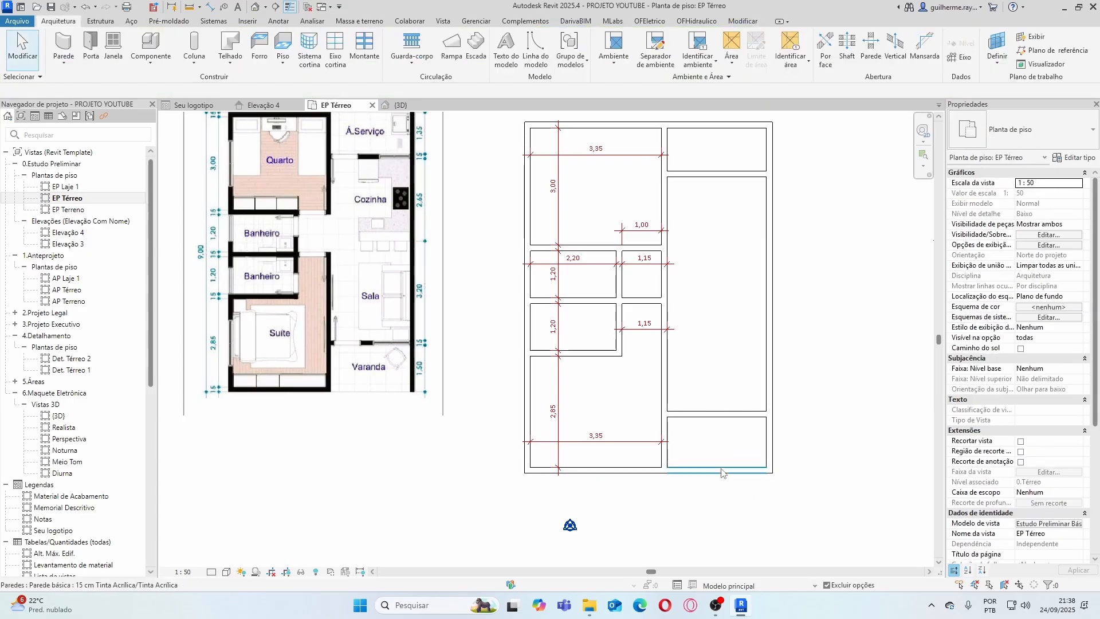
scroll(721, 454, down, 2)
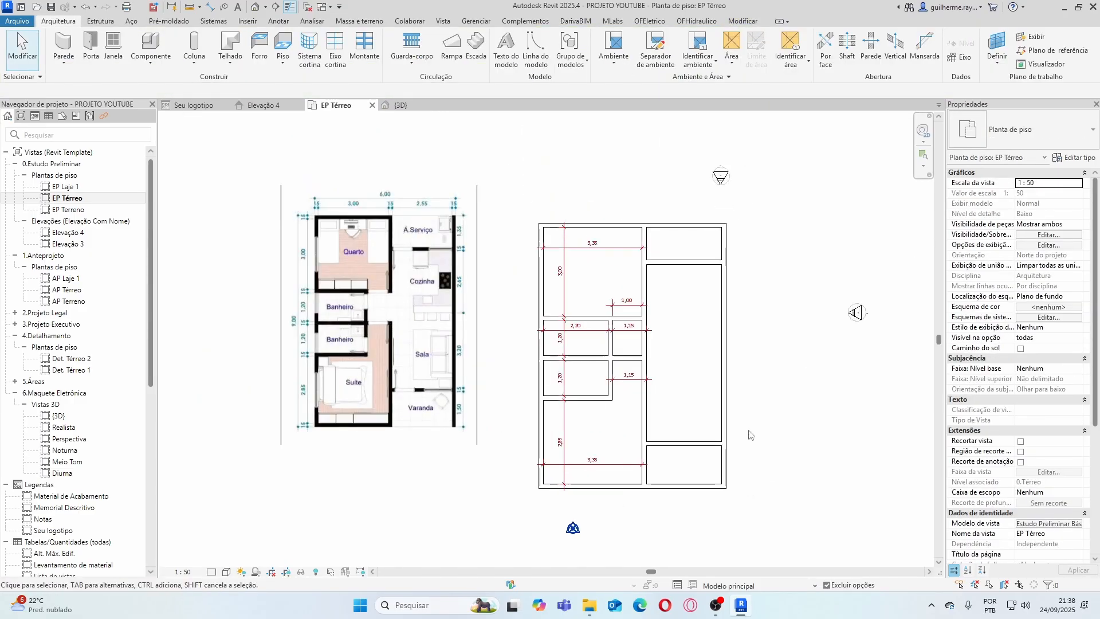
scroll(693, 250, up, 3)
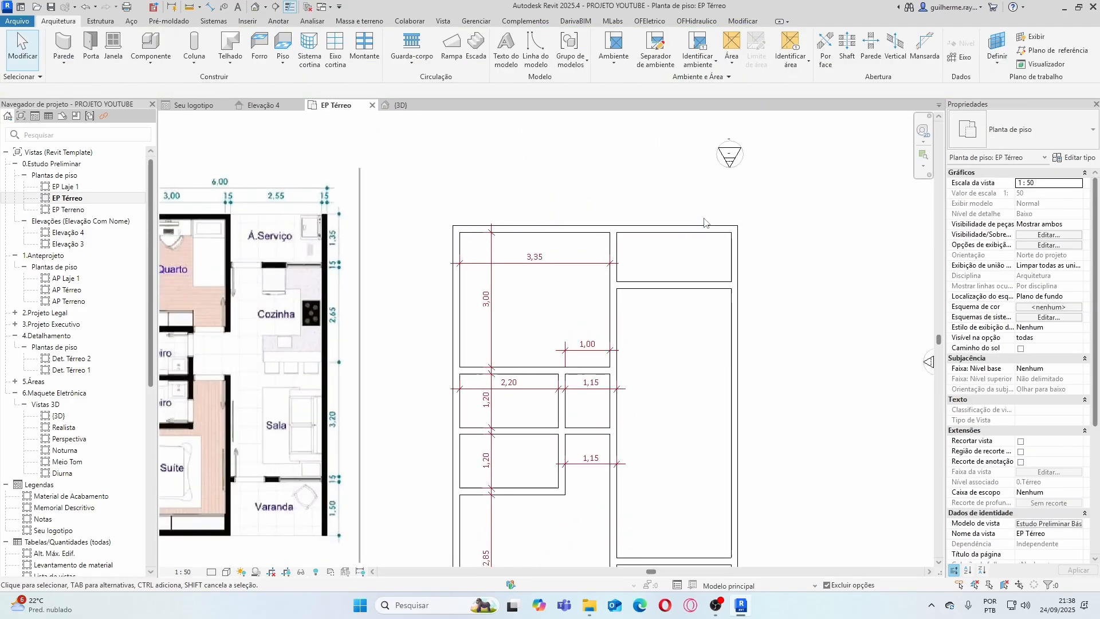
scroll(696, 246, down, 2)
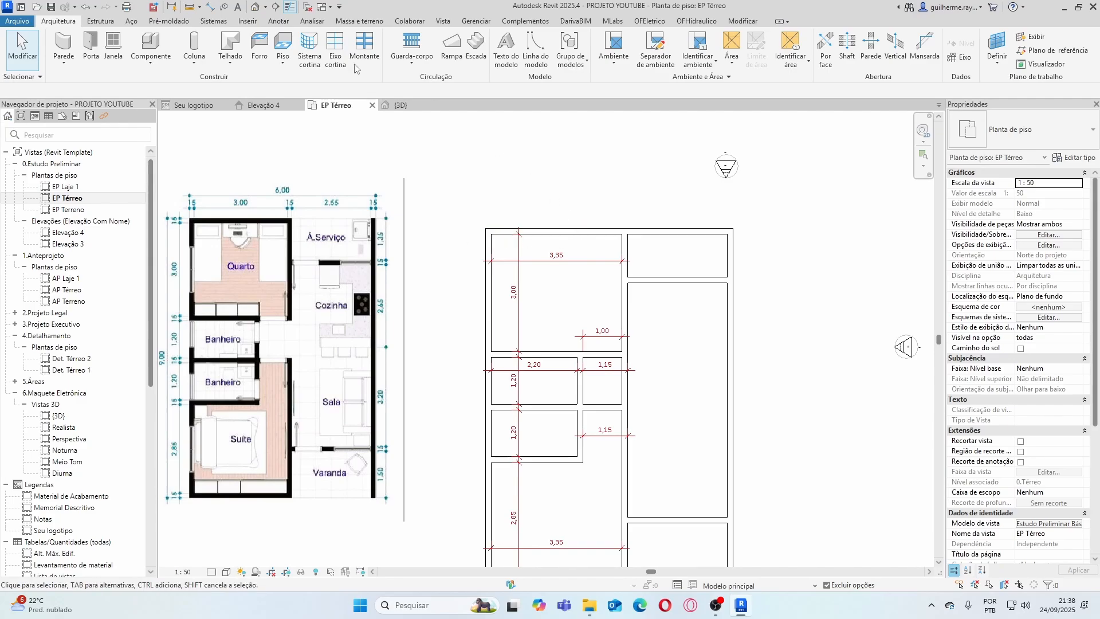
click(211, 8)
scroll(723, 294, up, 1)
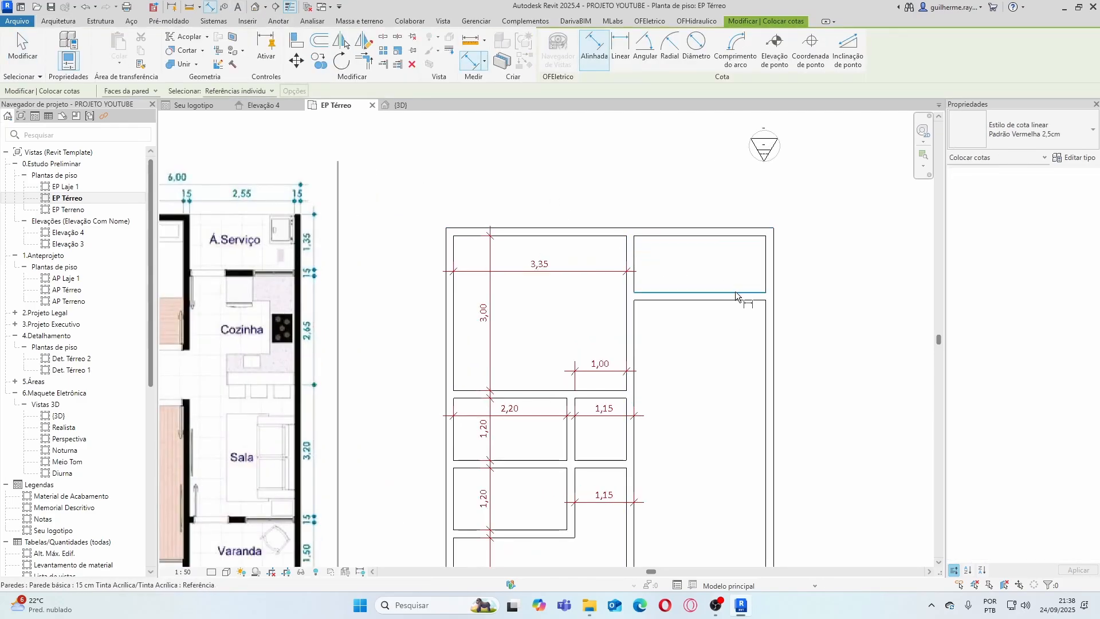
click(737, 293)
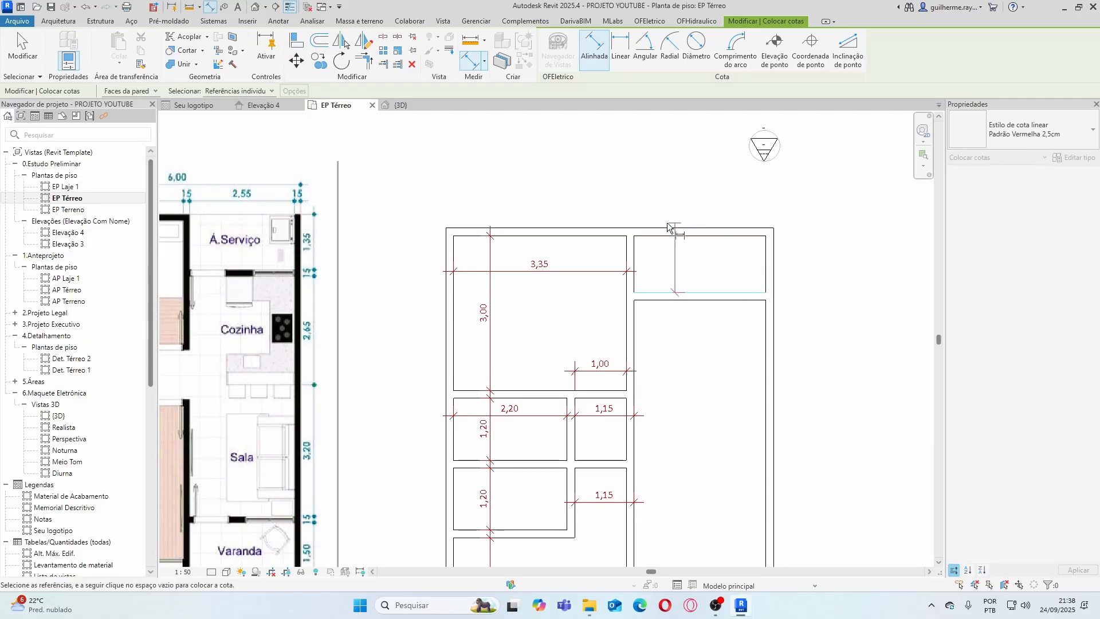
key(Escape)
scroll(743, 292, down, 1)
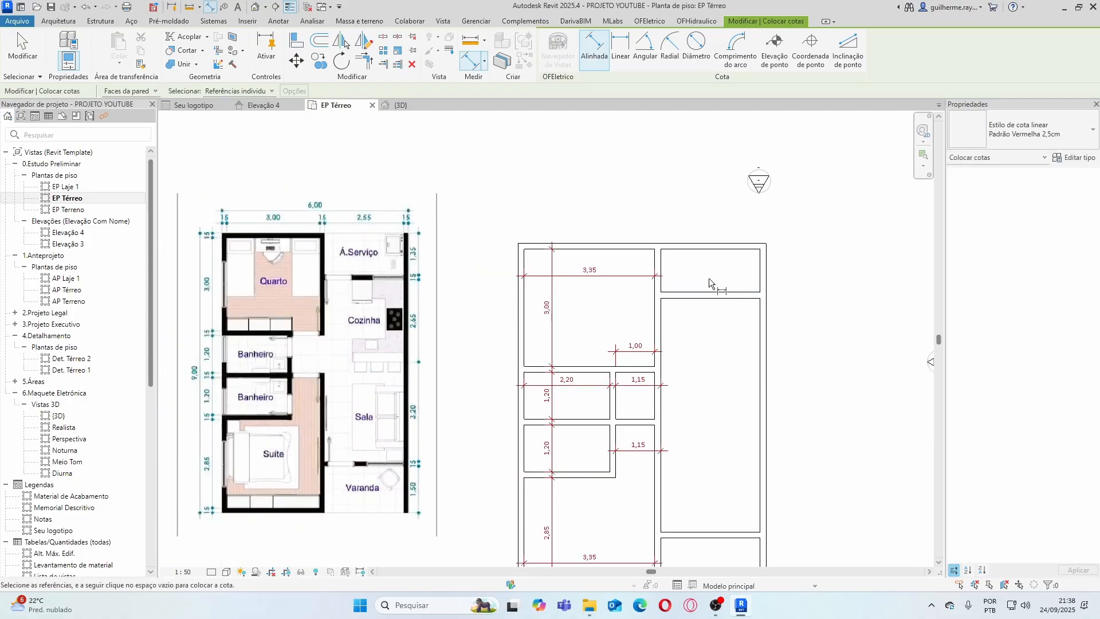
key(Escape)
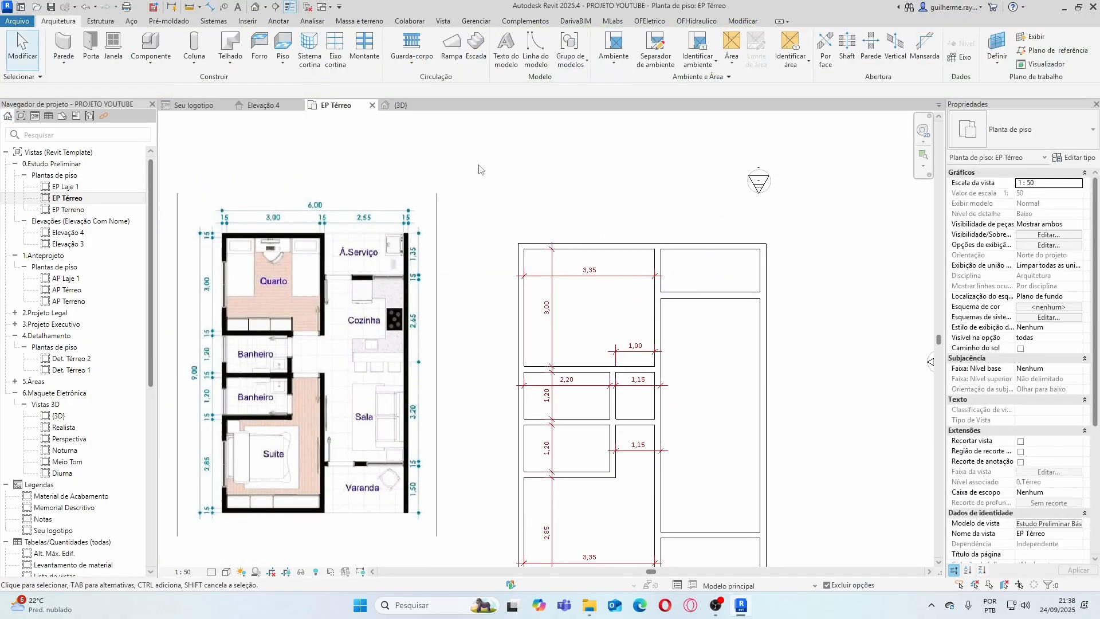
Dimension the service area's depth from the upper outer wall's exterior face to the near face of its dividing wall
click(210, 9)
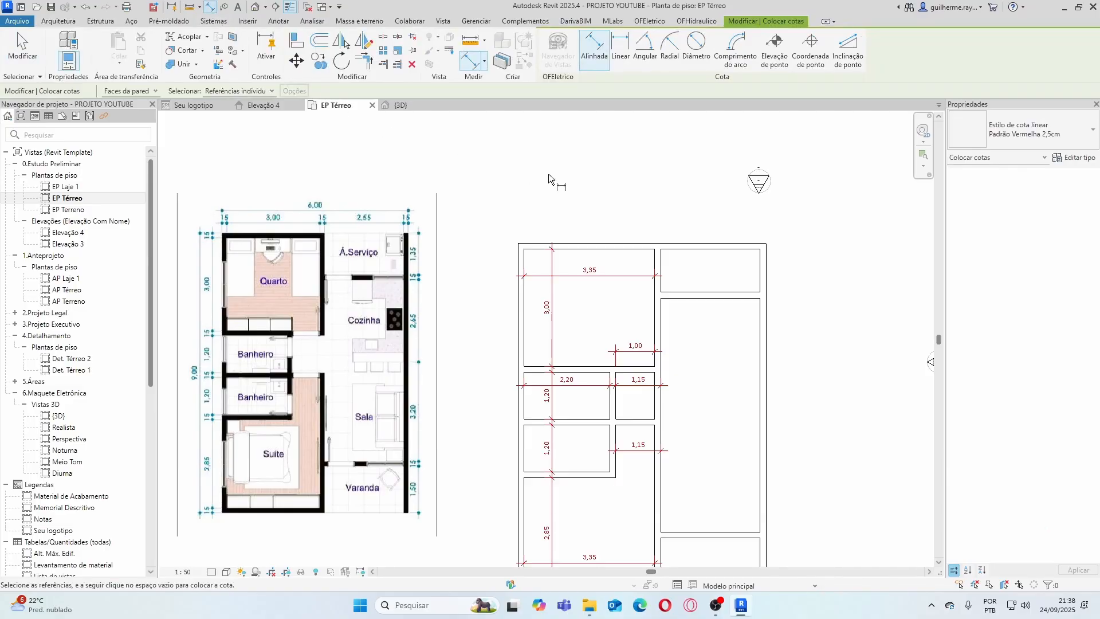
click(734, 286)
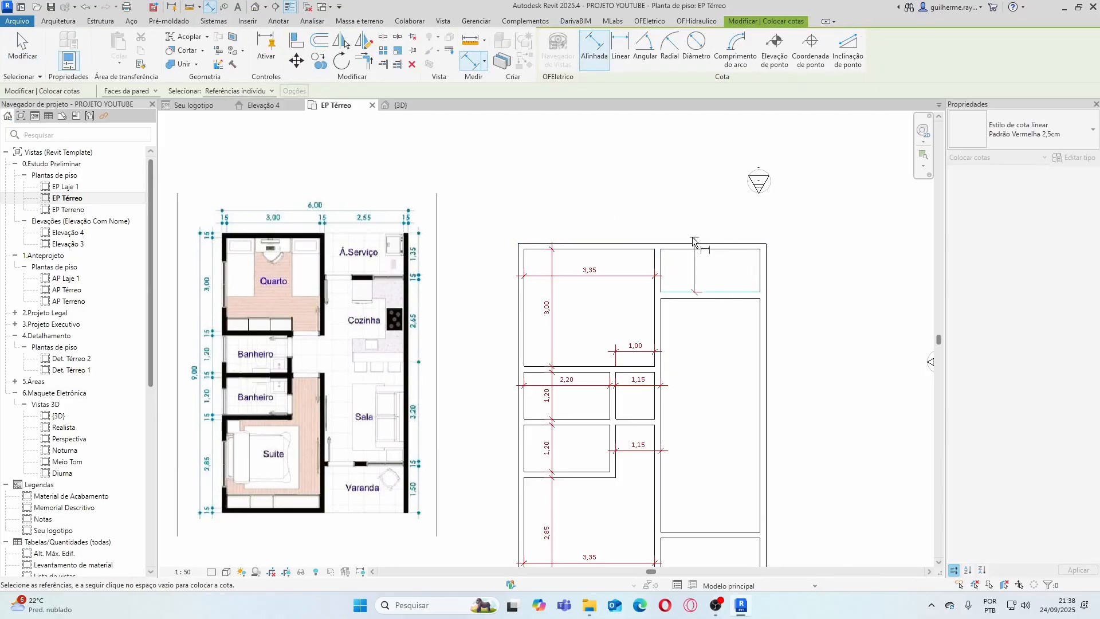
click(630, 244)
click(737, 276)
key(Escape)
key(Escape)
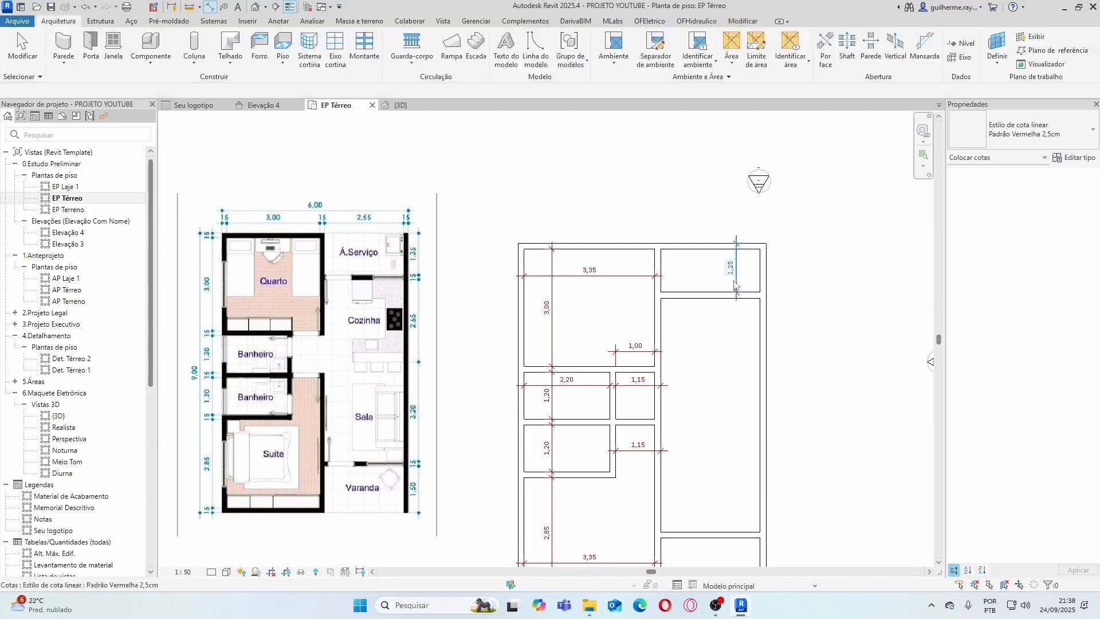
Move the service area's dividing wall by setting its distance from the upper outer wall's exterior face to 1.35 m
scroll(722, 290, up, 2)
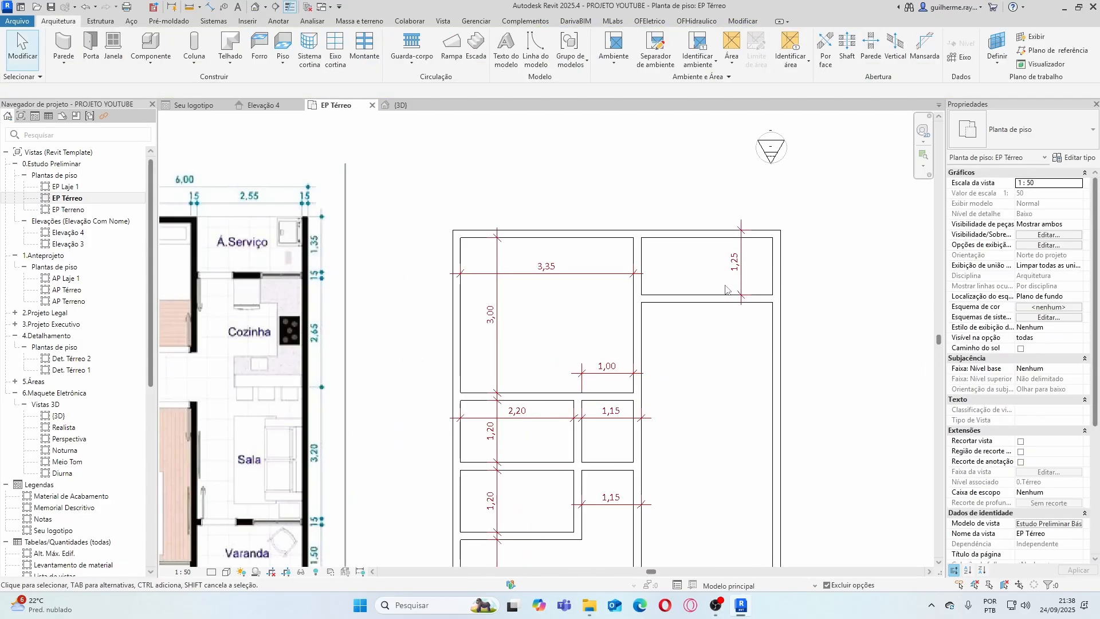
click(726, 297)
click(735, 262)
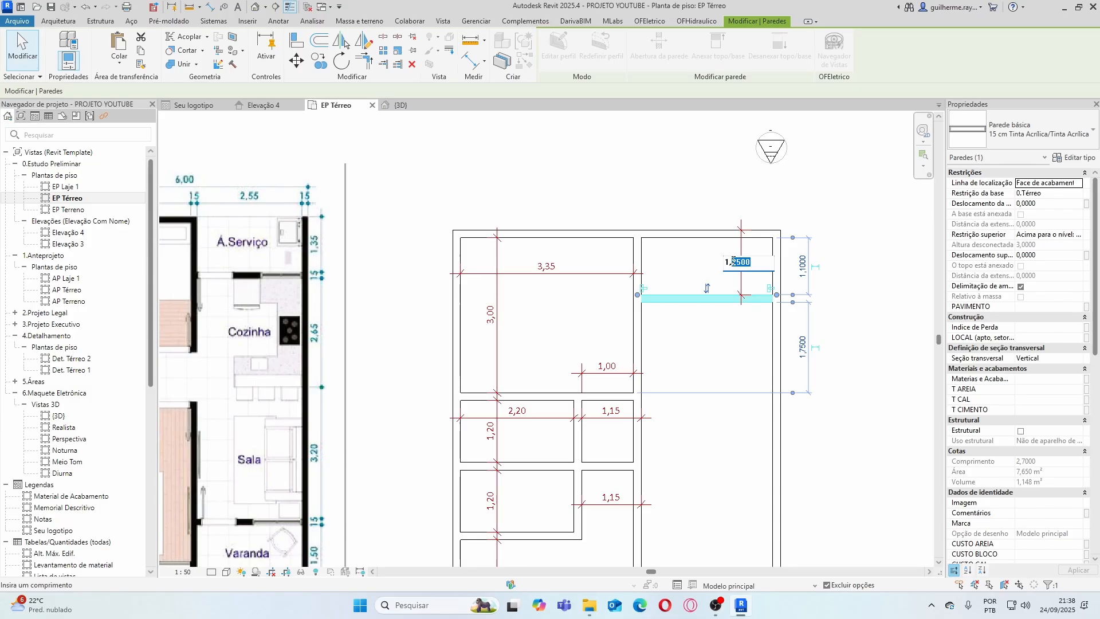
text(1,35)
key(Return)
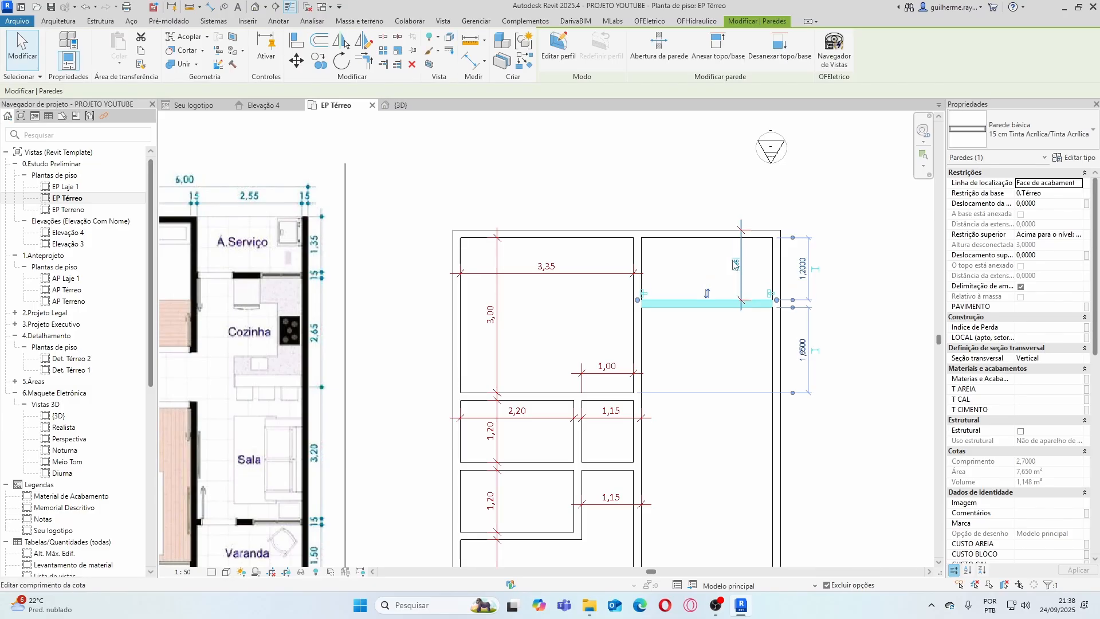
key(Escape)
scroll(732, 241, down, 2)
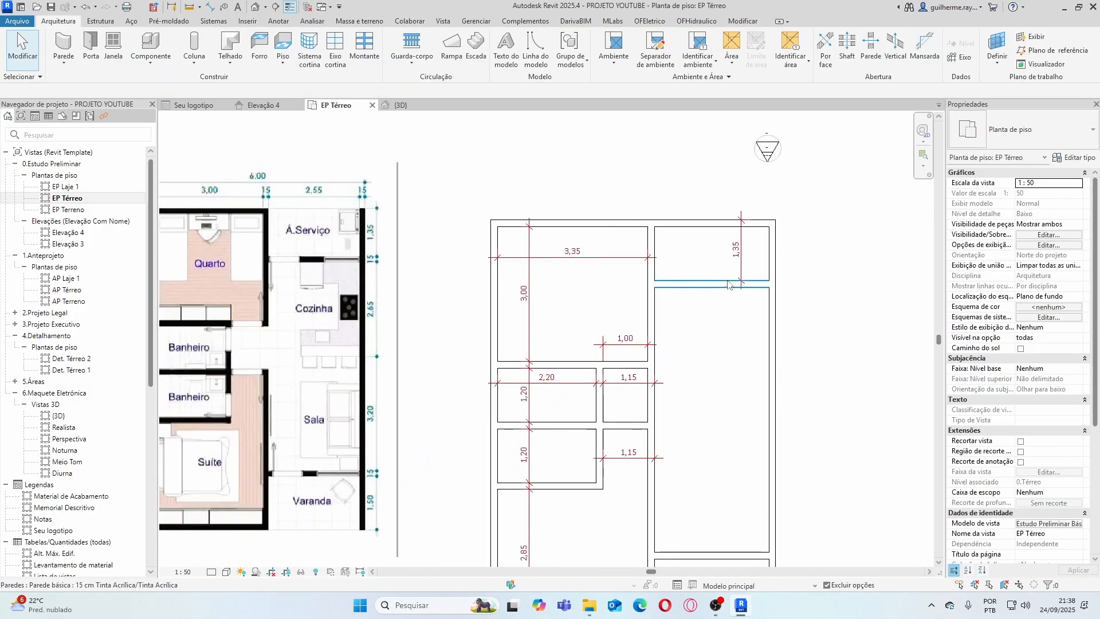
Dimension the Varanda's depth from the lower outer wall's exterior face to the near face of its dividing wall
scroll(729, 304, down, 2)
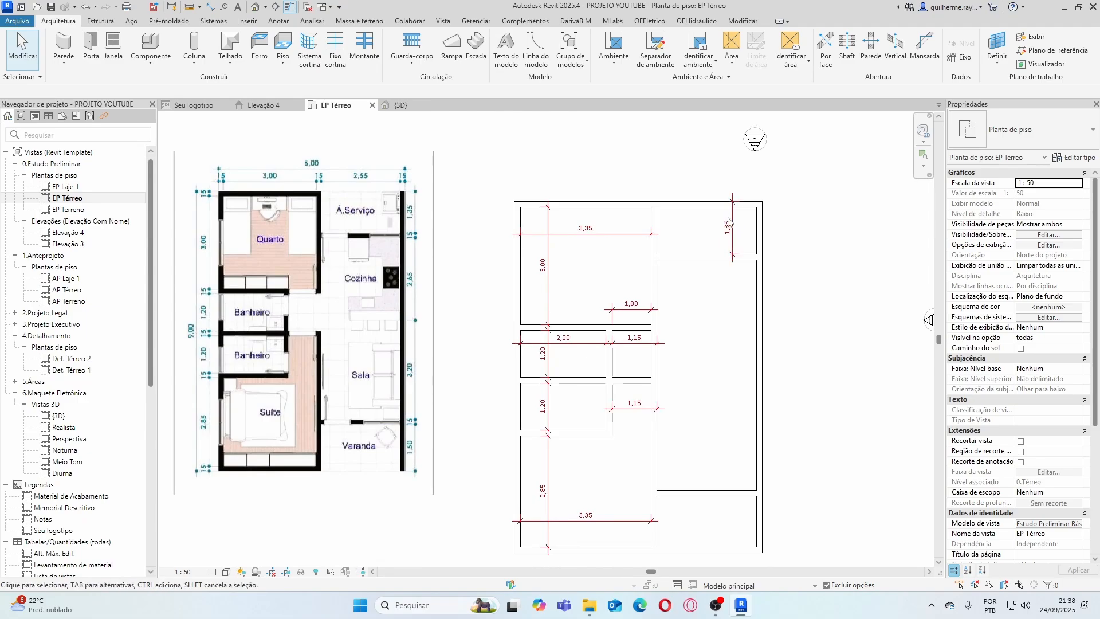
scroll(726, 386, up, 1)
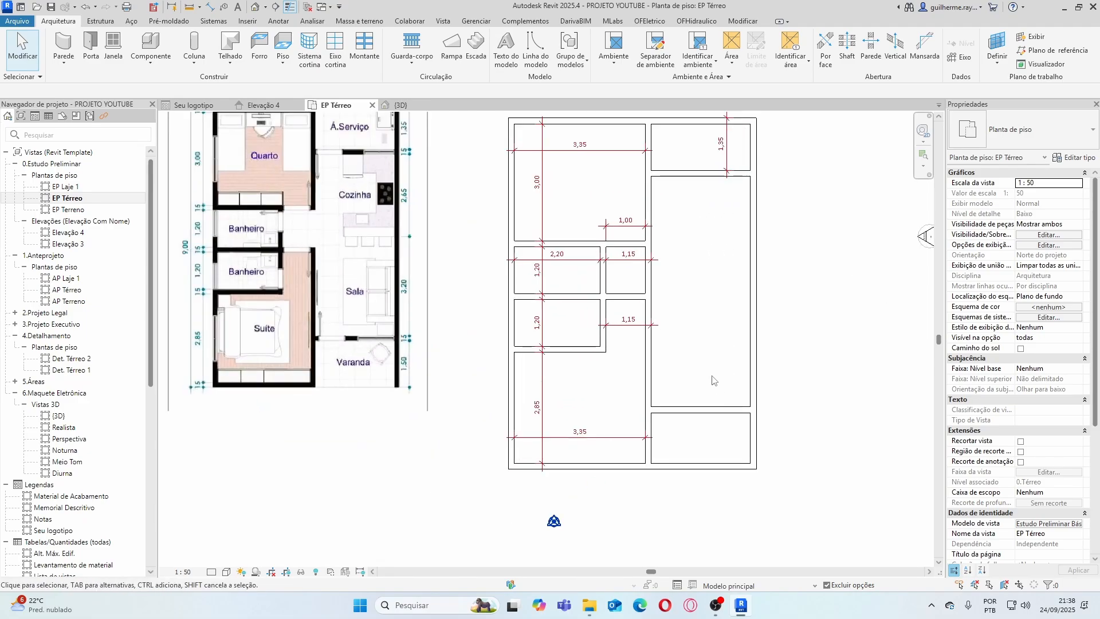
click(210, 7)
scroll(767, 475, up, 2)
scroll(739, 484, down, 1)
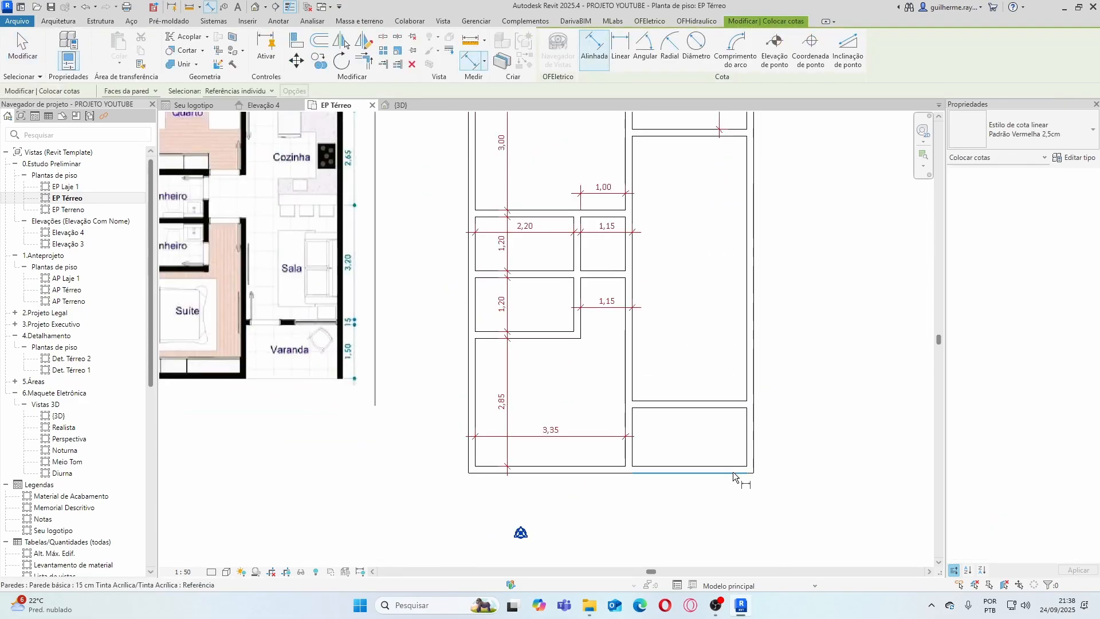
click(734, 475)
scroll(725, 421, up, 2)
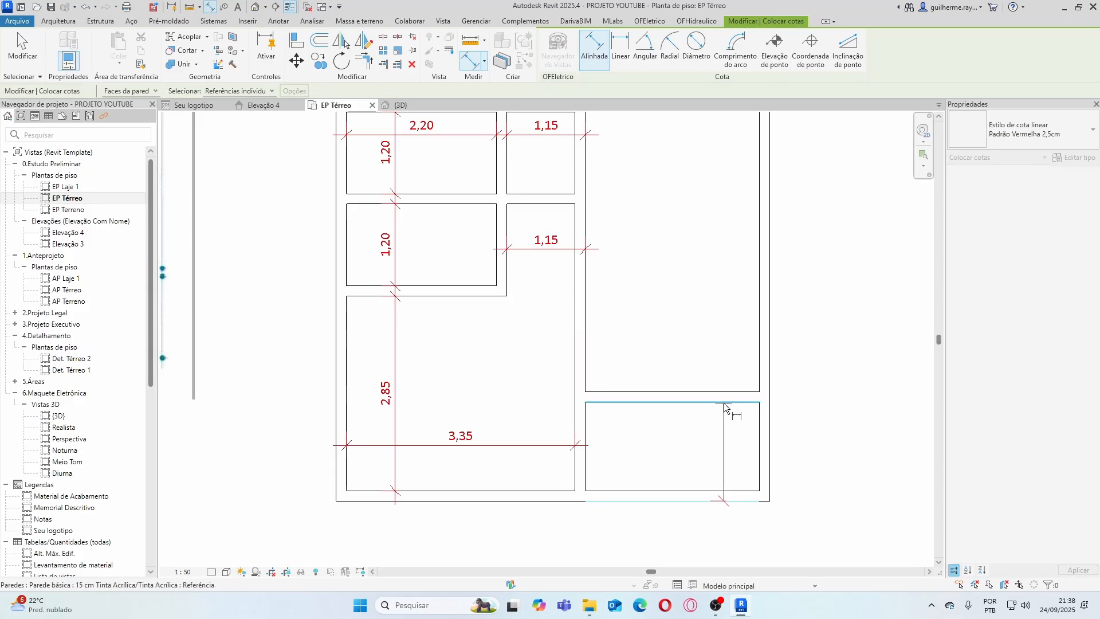
click(723, 403)
click(713, 428)
key(Escape)
key(Escape)
scroll(713, 428, down, 3)
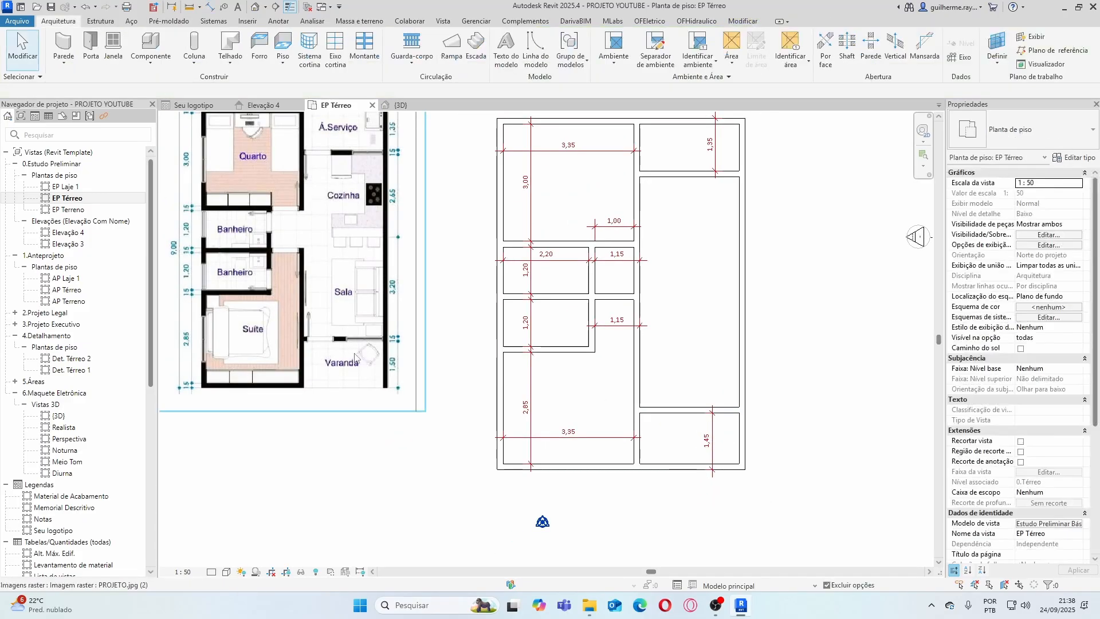
scroll(711, 435, up, 2)
scroll(681, 427, down, 1)
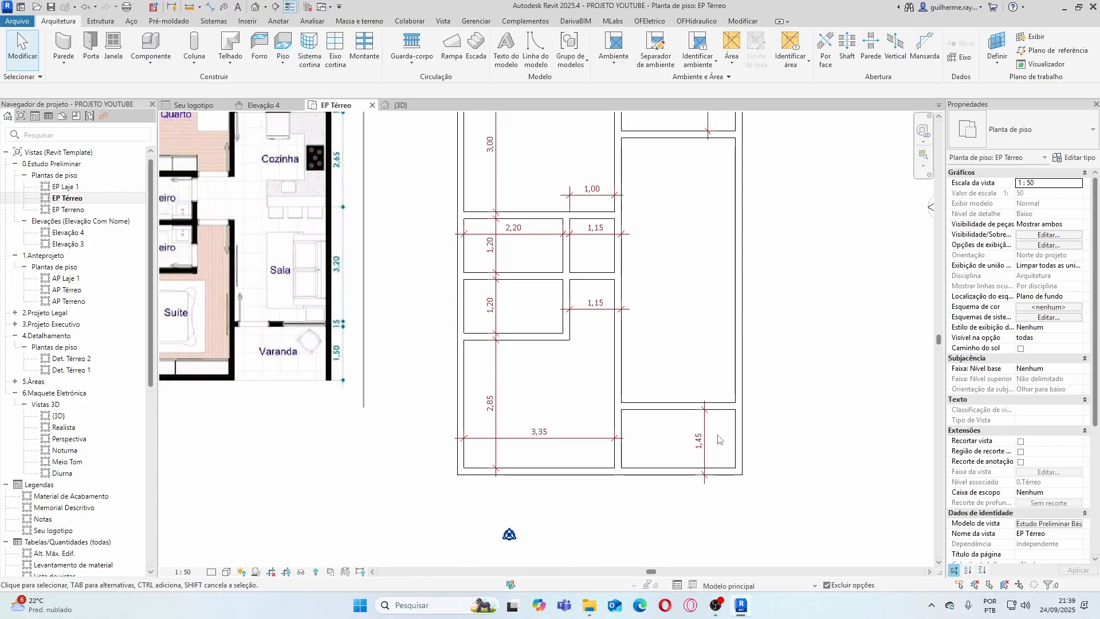
click(714, 409)
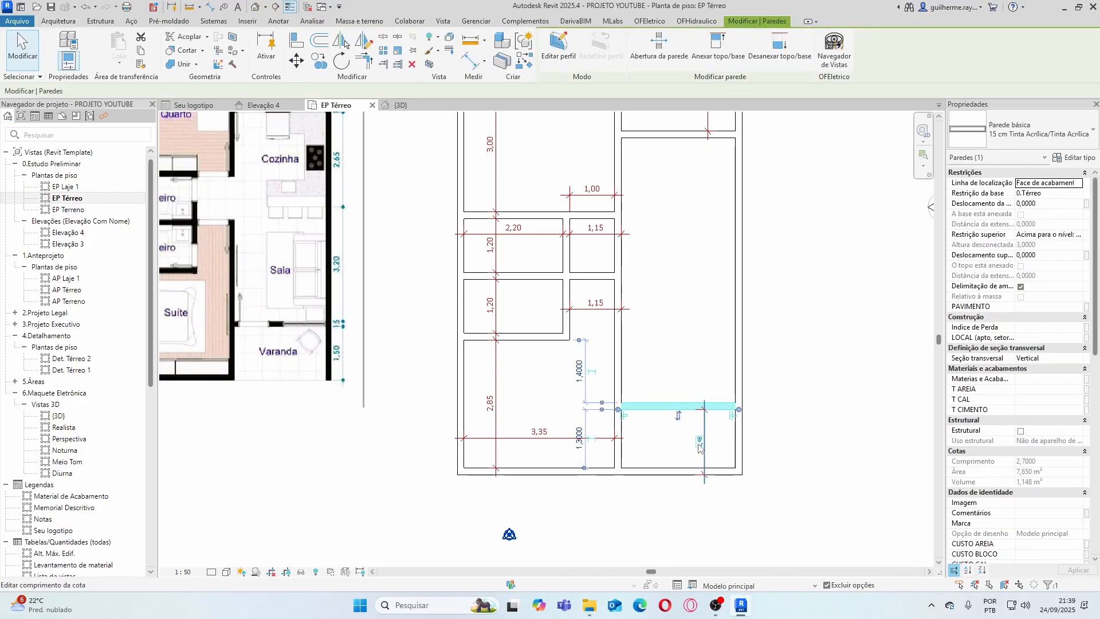
key(Escape)
scroll(705, 440, down, 1)
scroll(702, 442, up, 2)
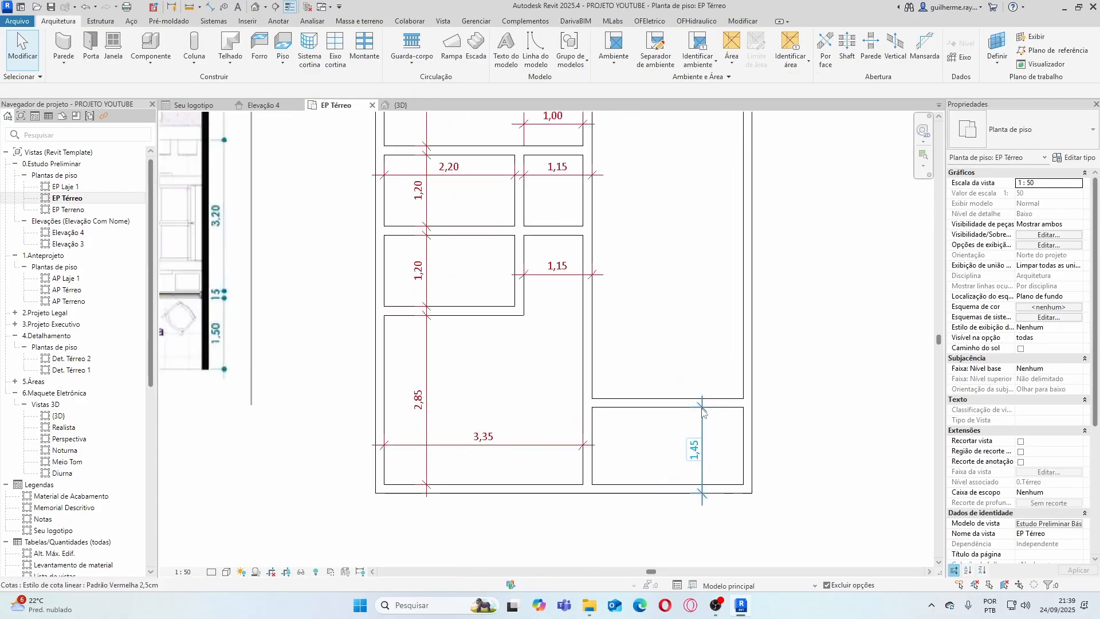
click(663, 407)
scroll(663, 405, down, 3)
scroll(665, 404, up, 1)
scroll(667, 404, down, 1)
key(Escape)
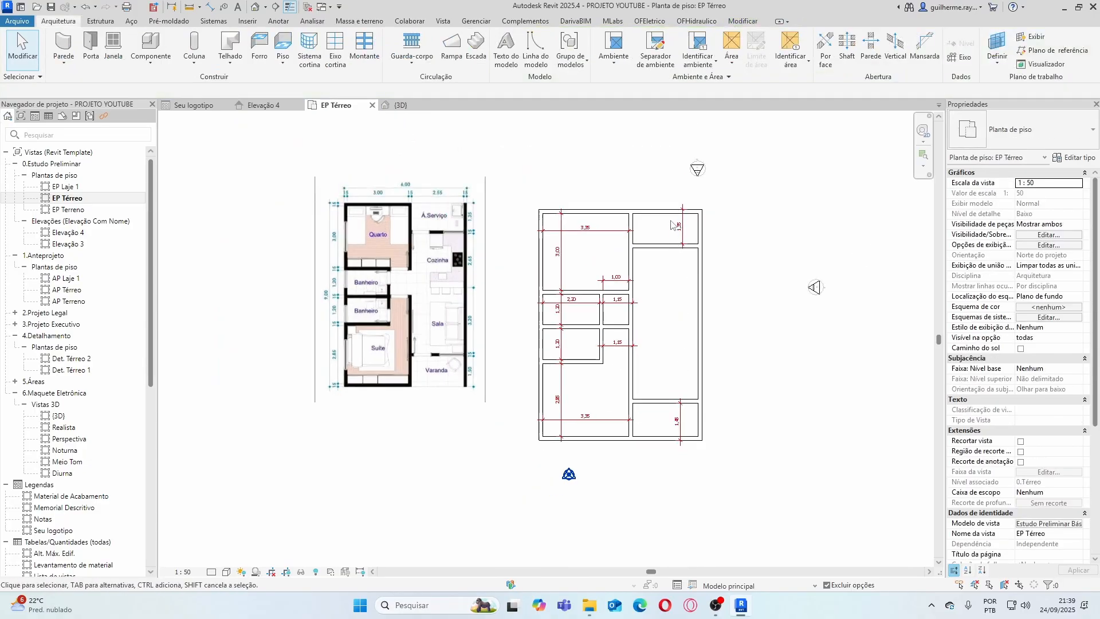
Move the Varanda's dividing wall by setting its distance from the lower outer wall's exterior face to 1.5 m
scroll(670, 218, up, 1)
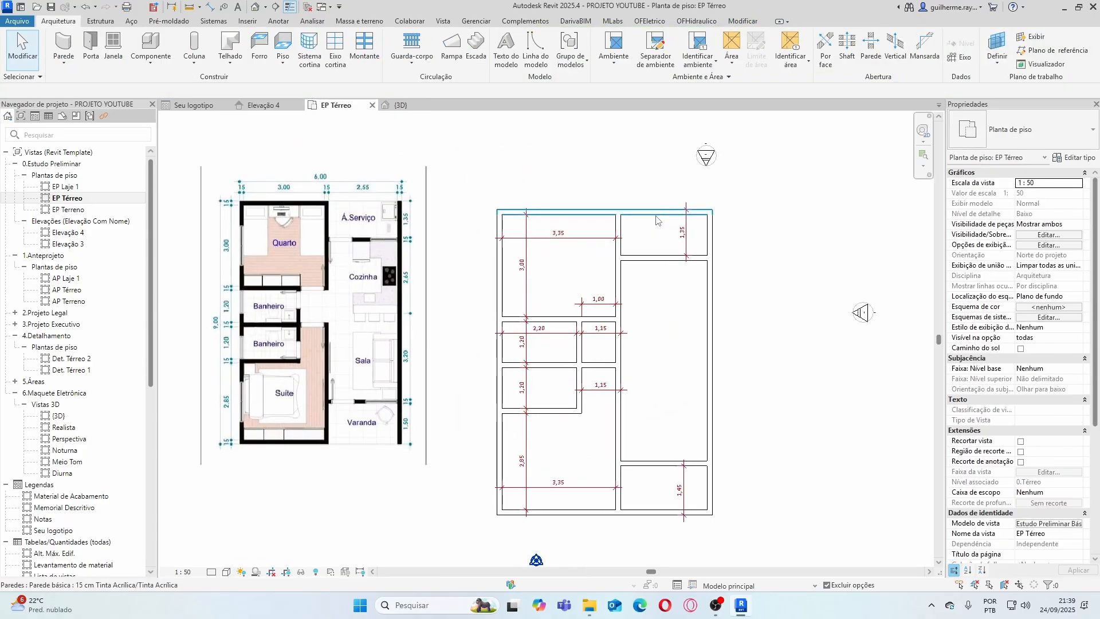
scroll(673, 519, up, 1)
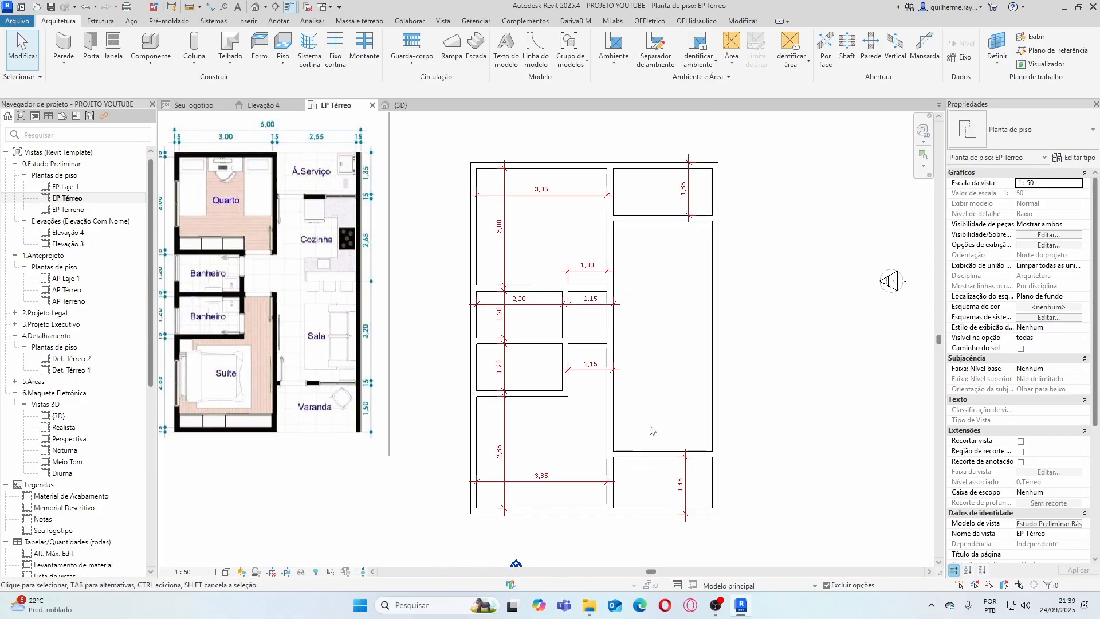
click(658, 454)
click(675, 485)
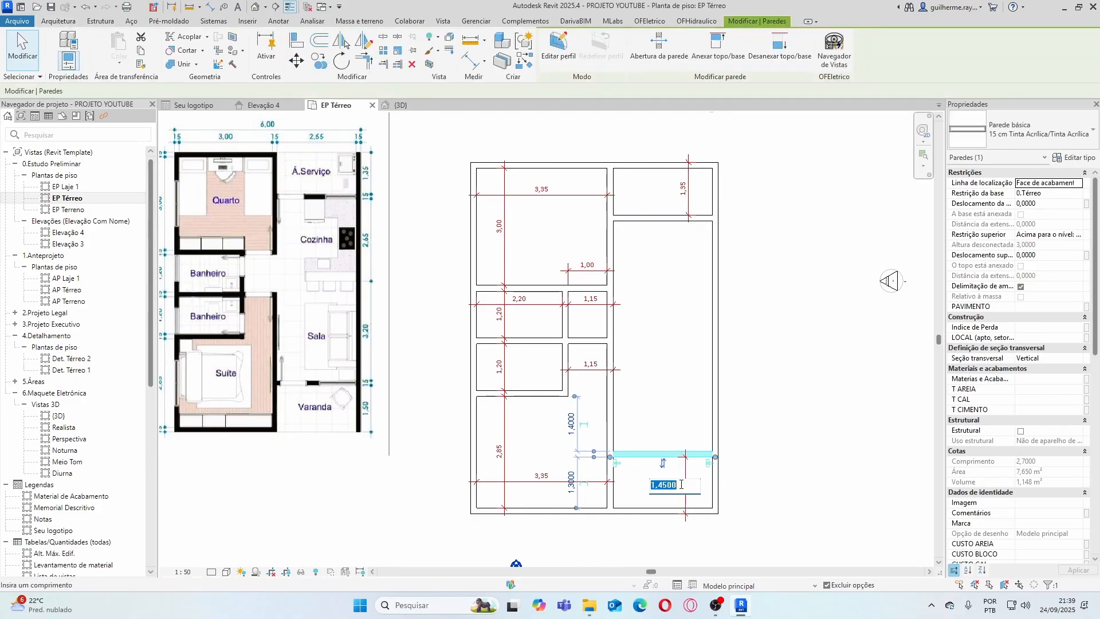
click(678, 486)
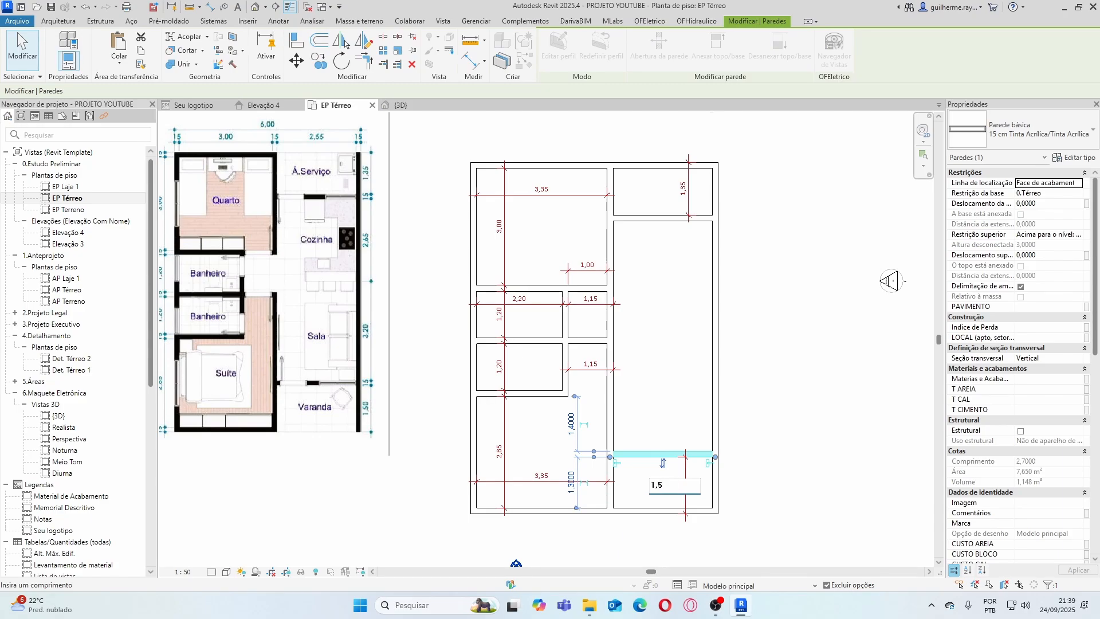
key(Return)
click(642, 377)
Save the project
scroll(642, 377, down, 3)
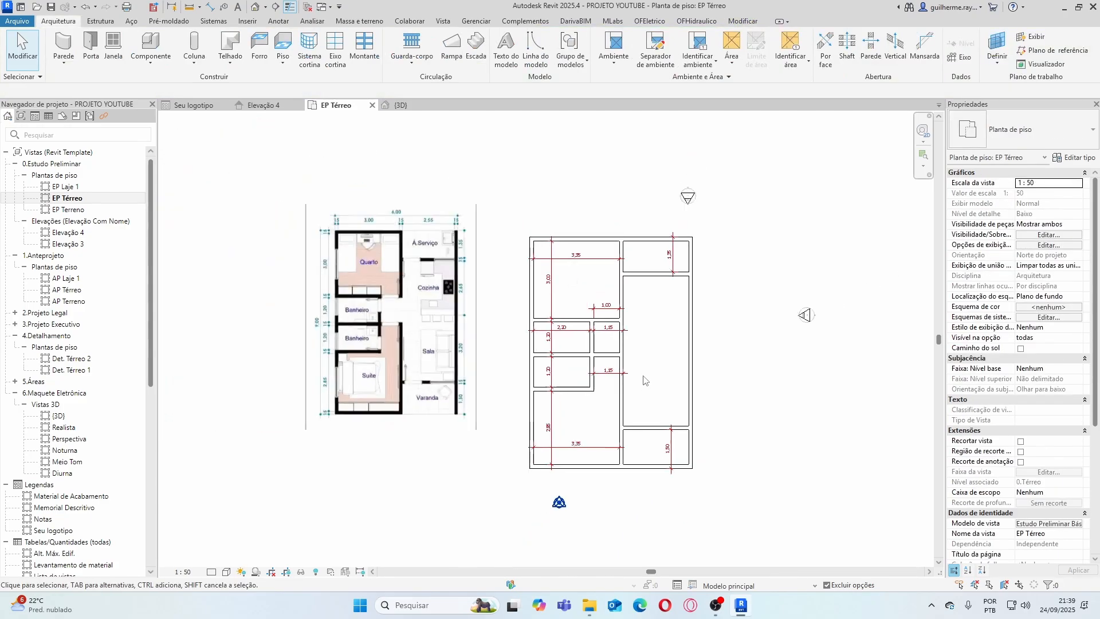
scroll(662, 436, up, 2)
scroll(669, 319, down, 1)
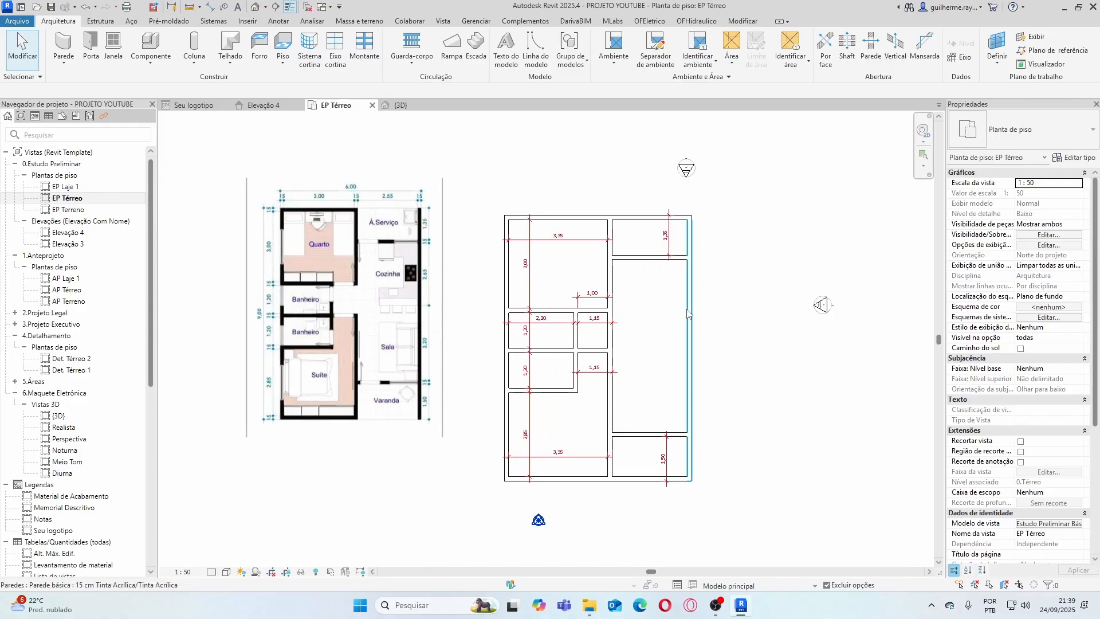
scroll(658, 317, down, 1)
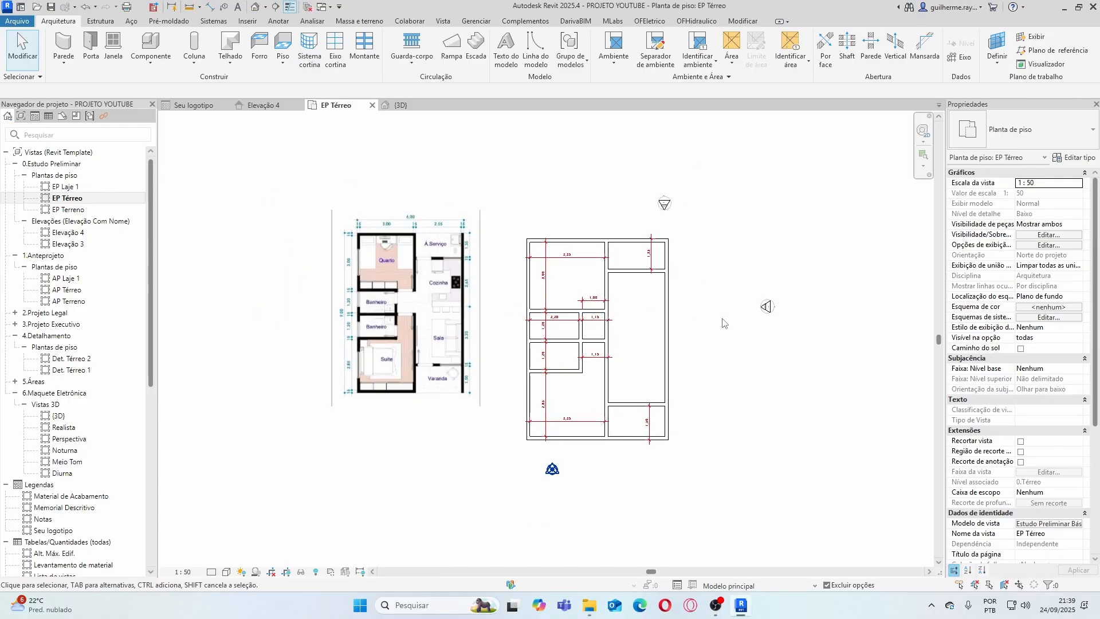
scroll(606, 317, down, 1)
scroll(761, 327, up, 2)
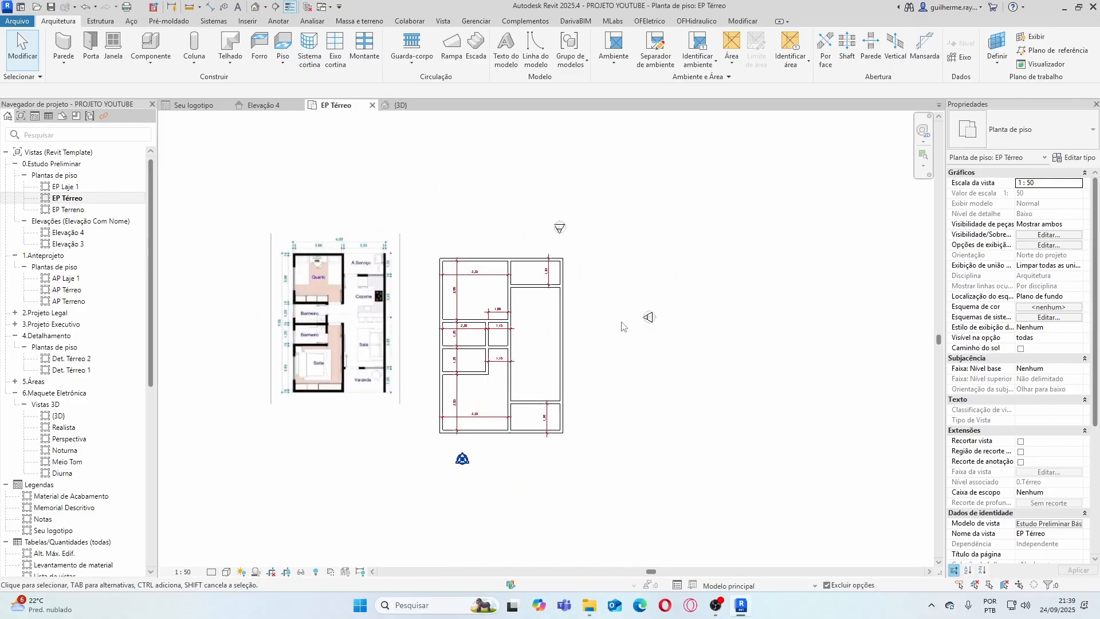
scroll(561, 315, up, 1)
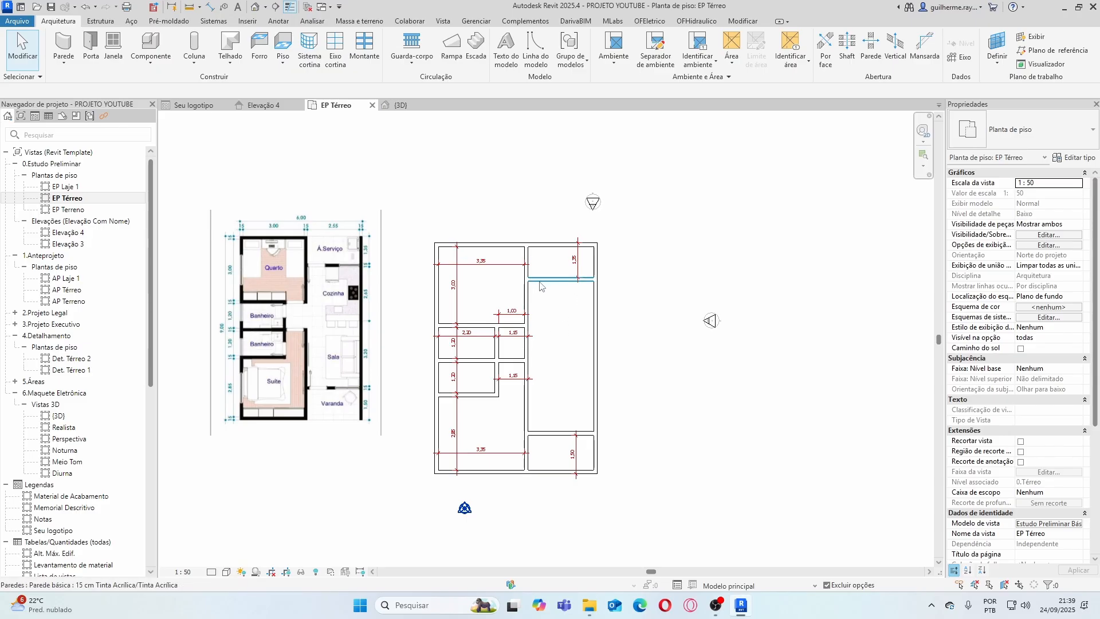
scroll(560, 299, down, 2)
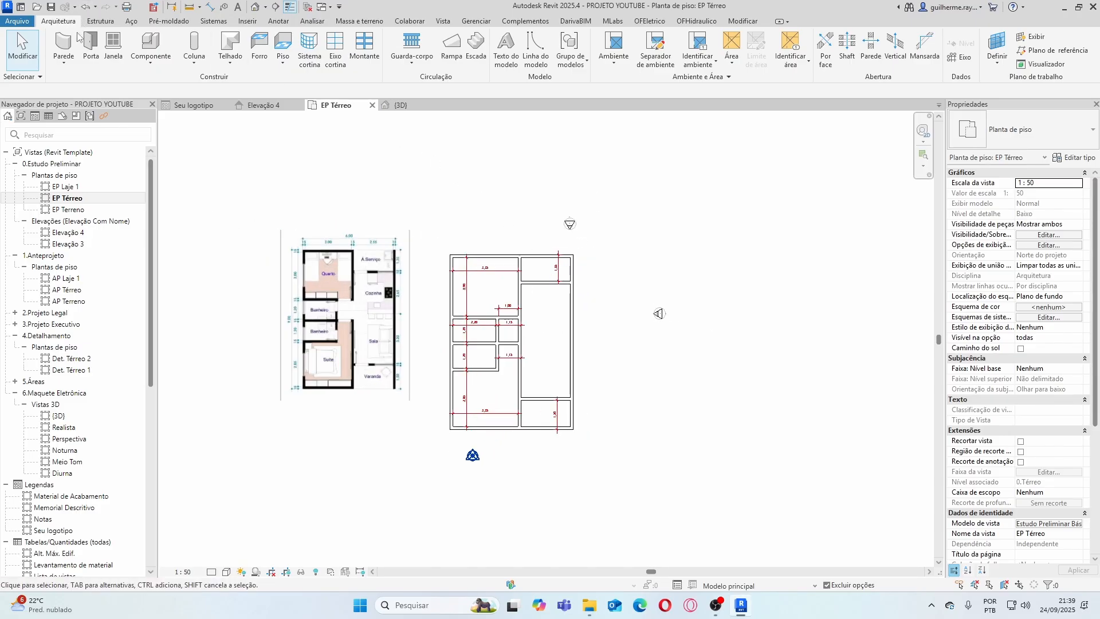
click(51, 8)
Draw a closed rectangle of 15 cm outer walls about 7.60 m high, in the empty area left of the reference plan
click(68, 45)
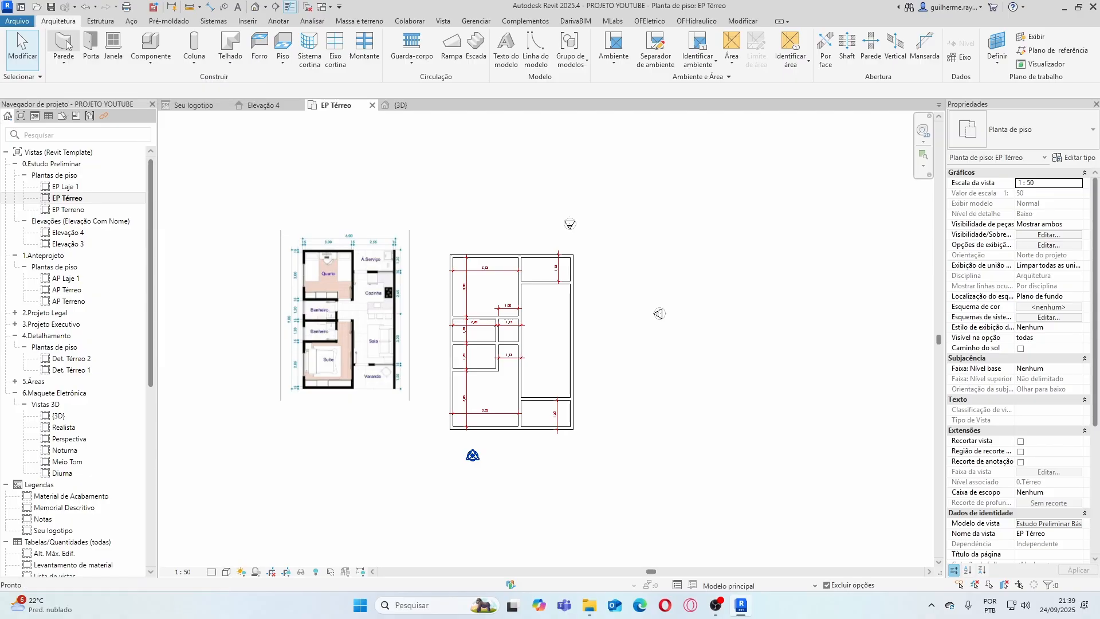
scroll(623, 249, down, 4)
scroll(349, 280, up, 5)
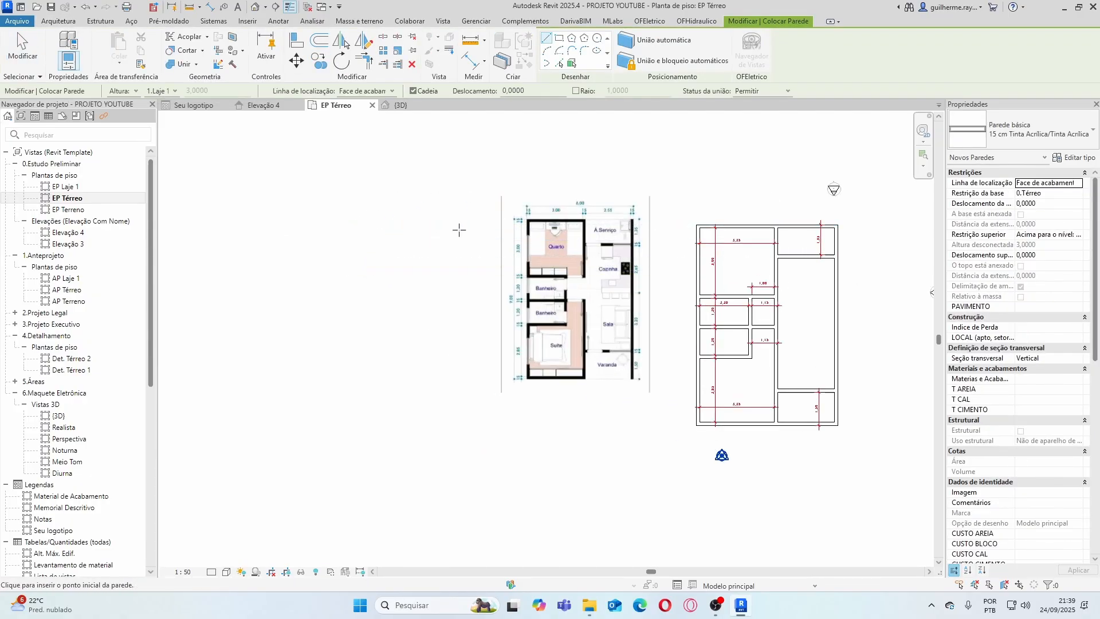
scroll(394, 232, up, 1)
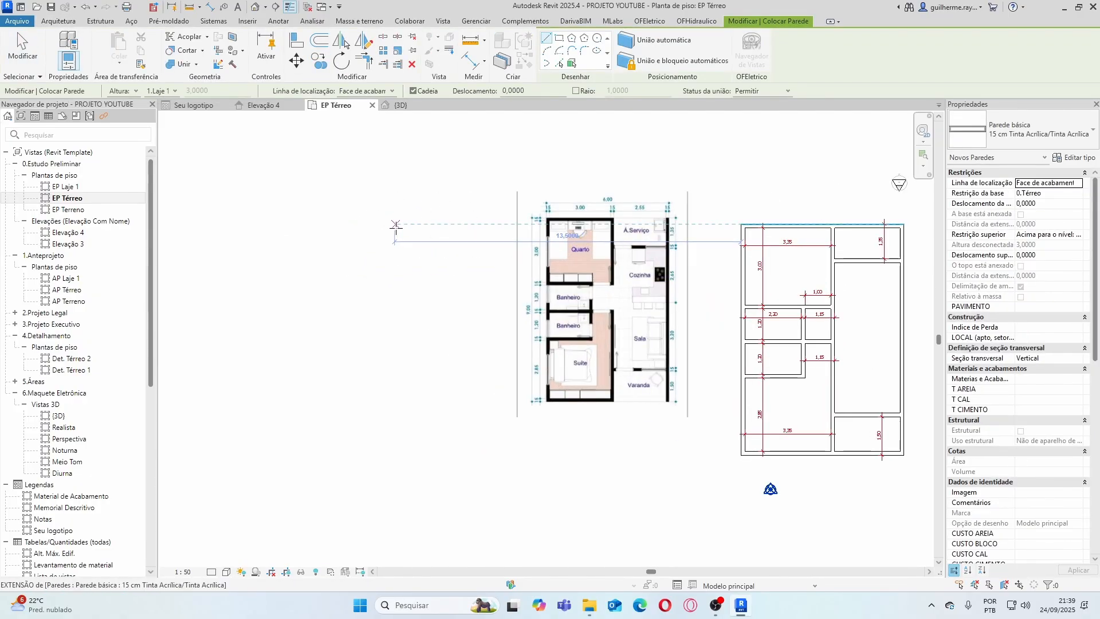
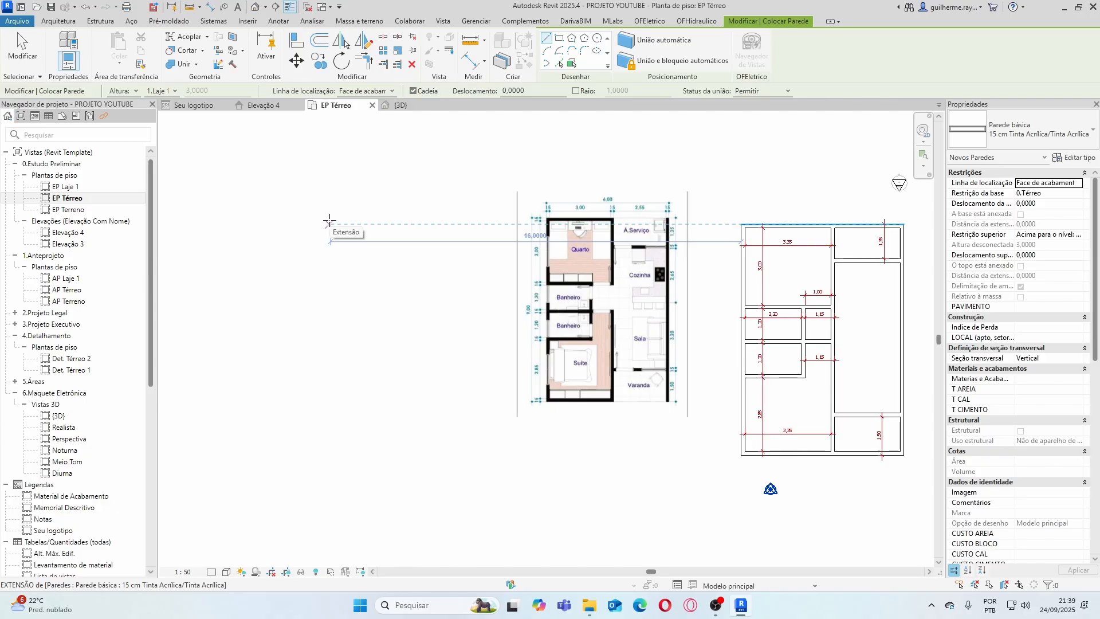
scroll(332, 220, up, 2)
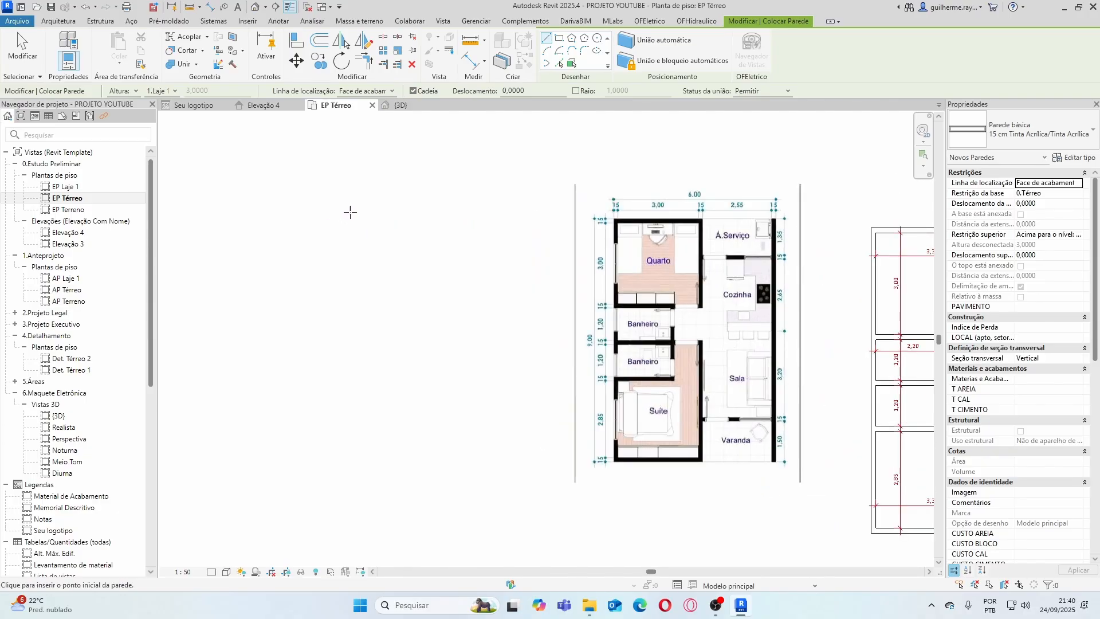
click(350, 212)
scroll(348, 257, down, 1)
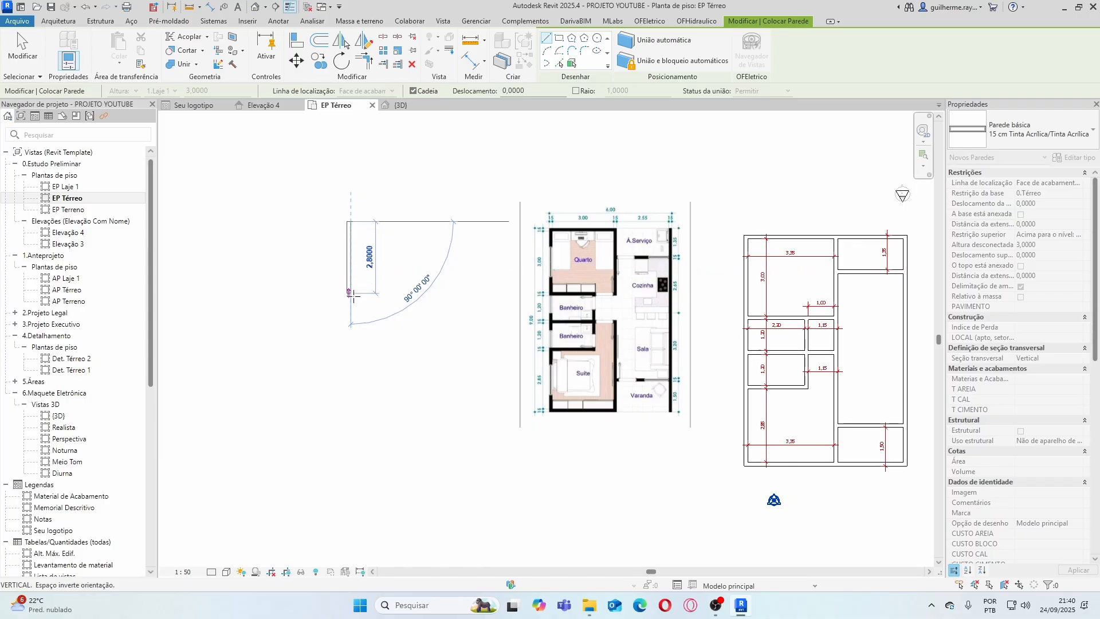
click(349, 417)
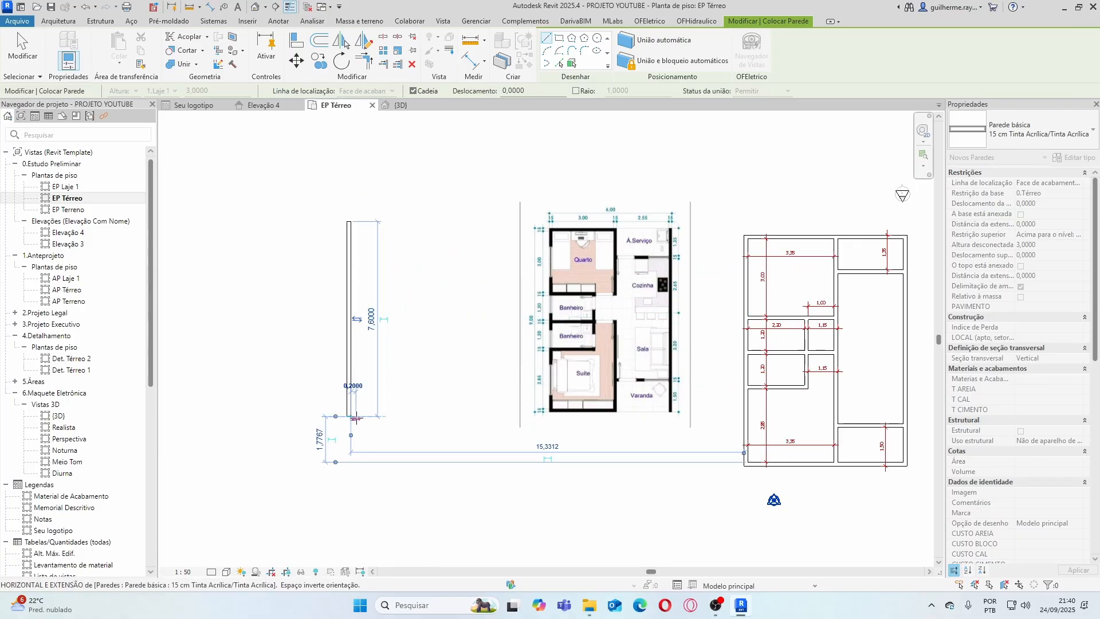
click(485, 418)
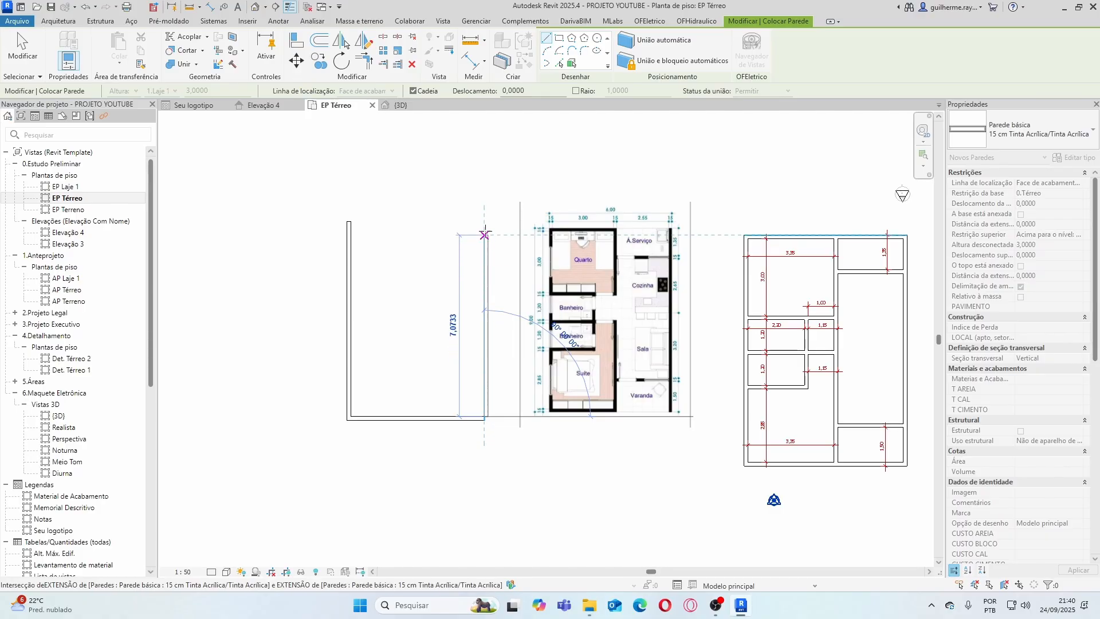
click(485, 221)
click(349, 221)
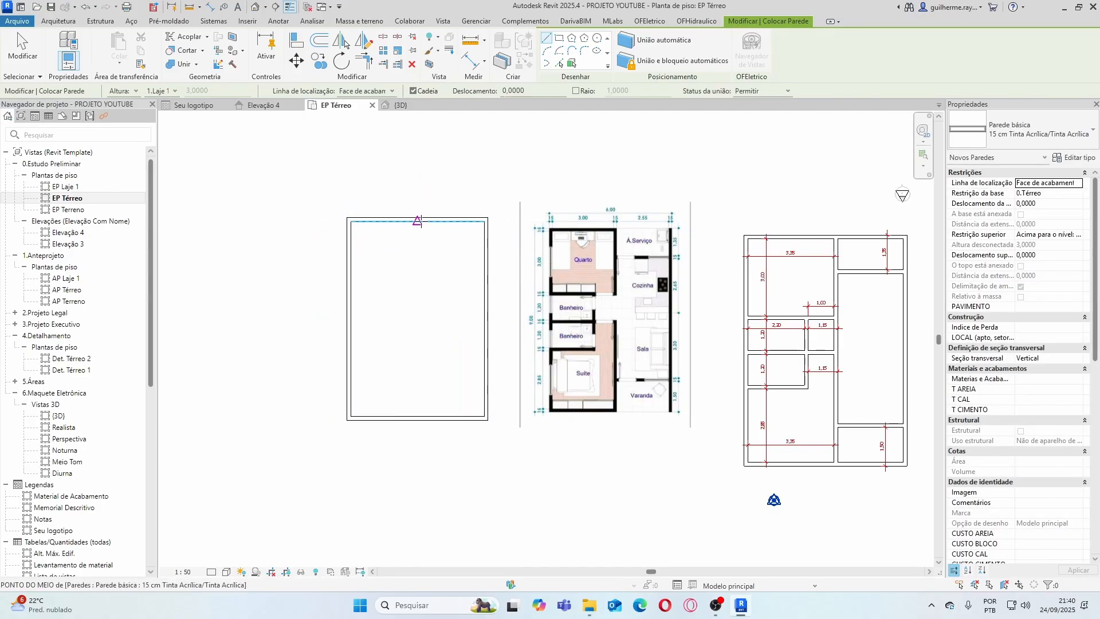
Draw a vertical wall joining the upper and lower outer walls' midpoints, and a horizontal wall from it to the left outer wall below the Quarto
click(417, 221)
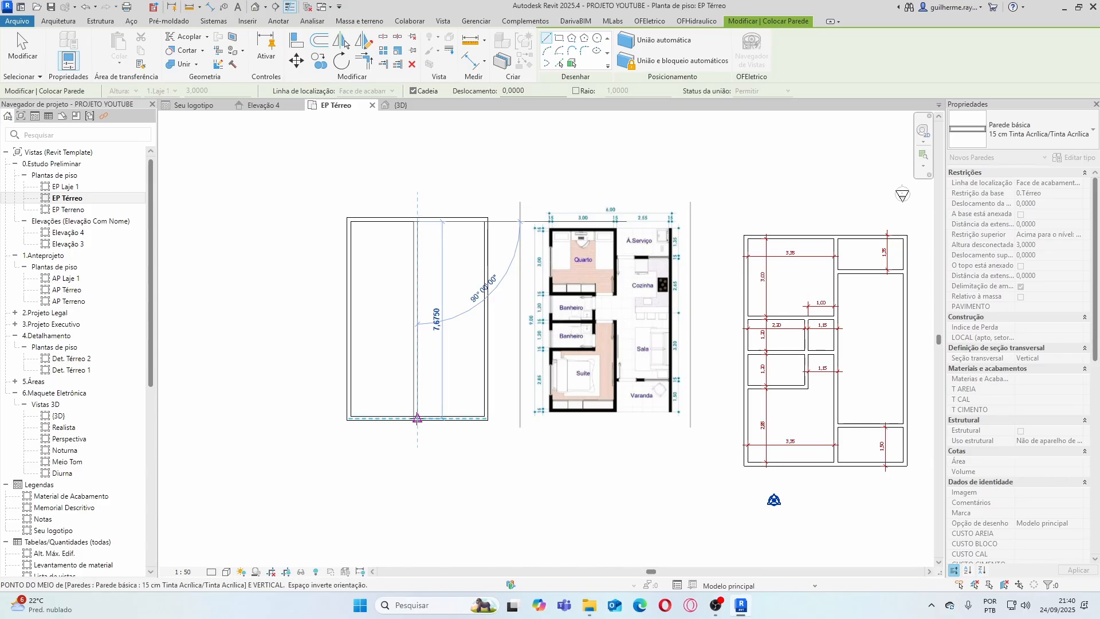
click(415, 414)
click(413, 296)
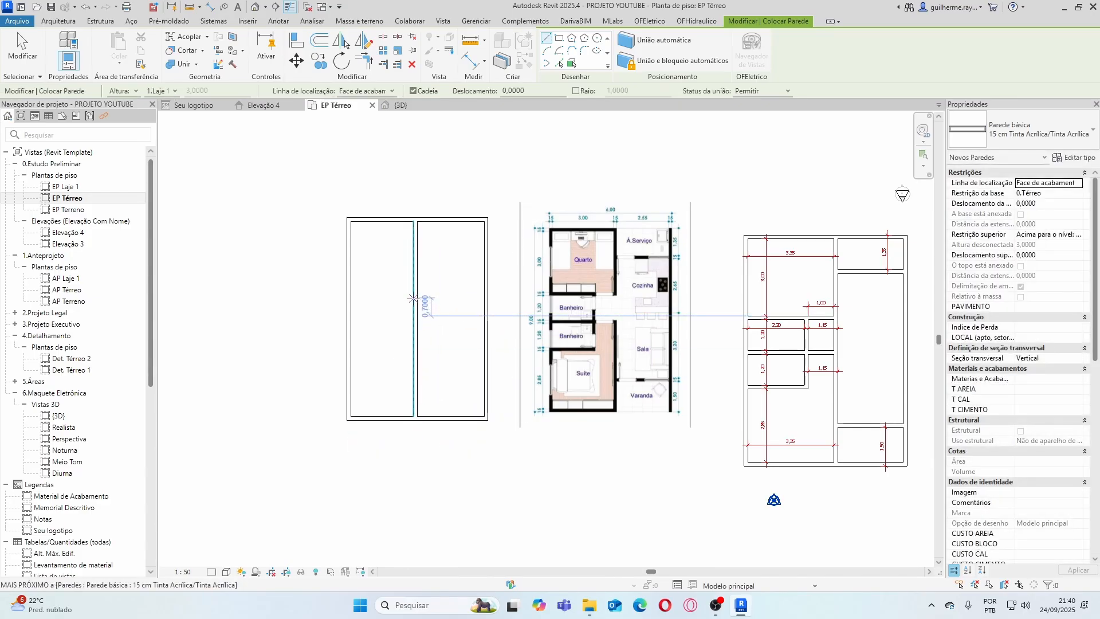
click(352, 295)
Enclose the bathroom block with a vertical wall about 2.13 m long returning to the left outer wall, and divide it with a horizontal wall
click(395, 298)
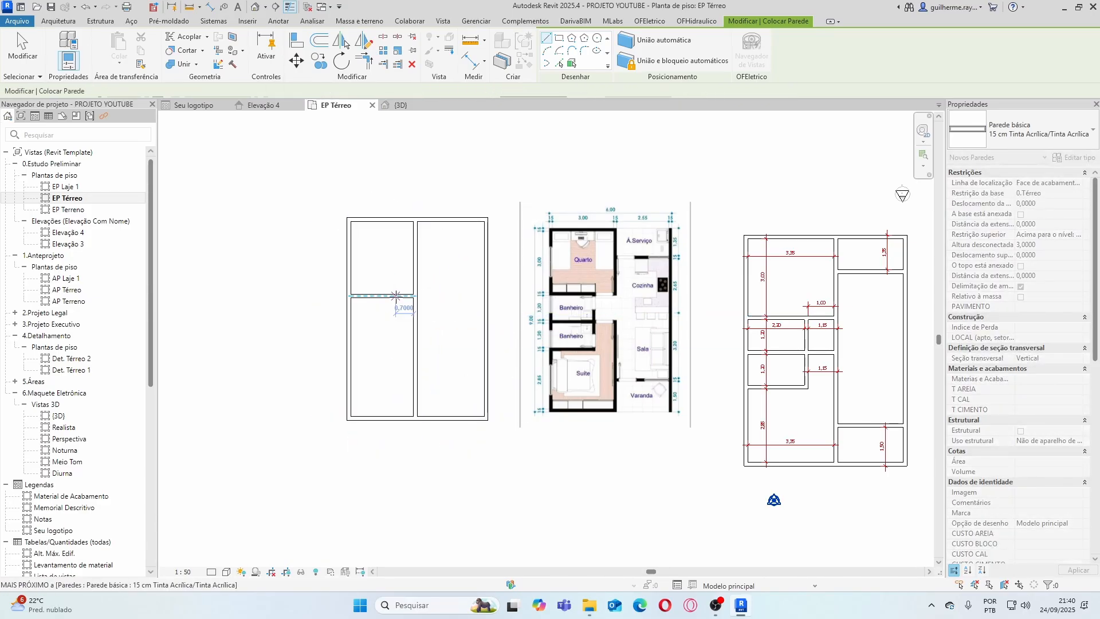
click(395, 347)
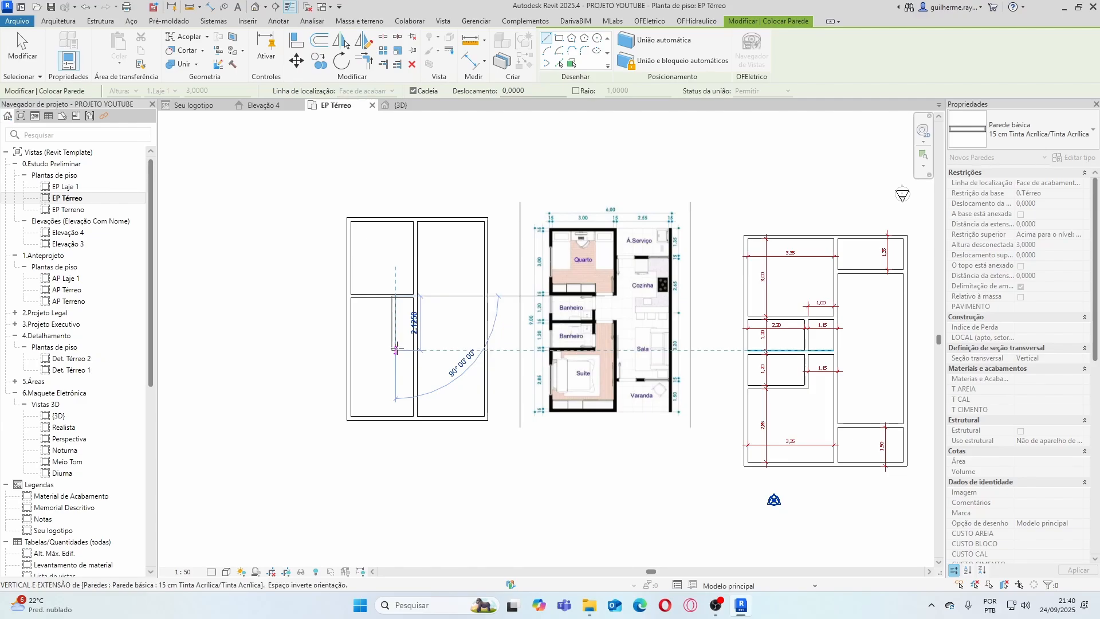
click(359, 347)
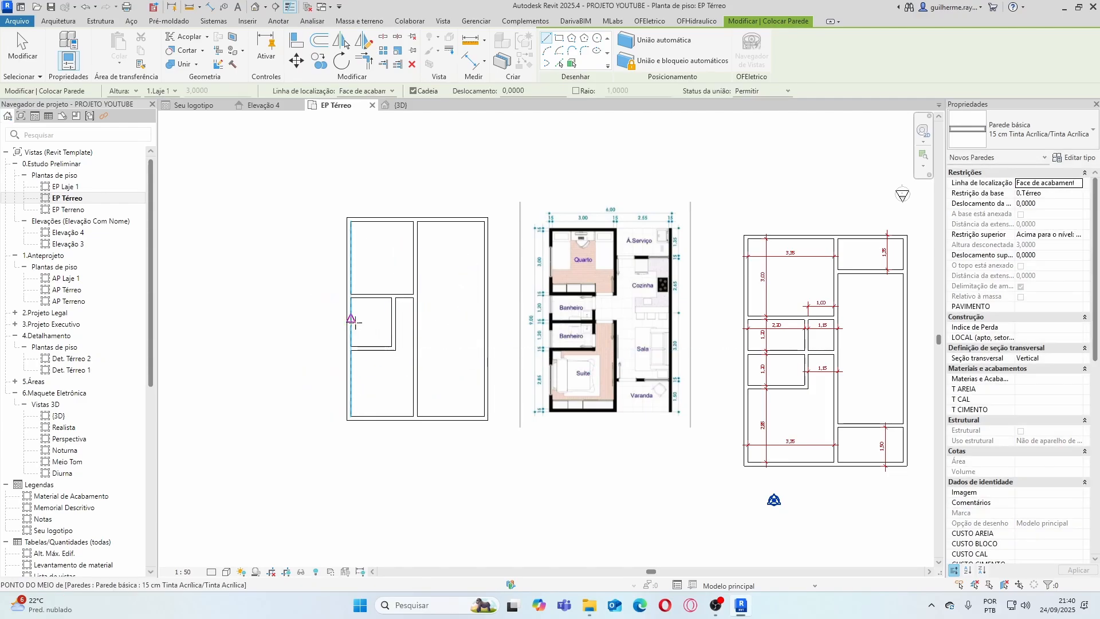
click(353, 321)
click(392, 320)
key(Escape)
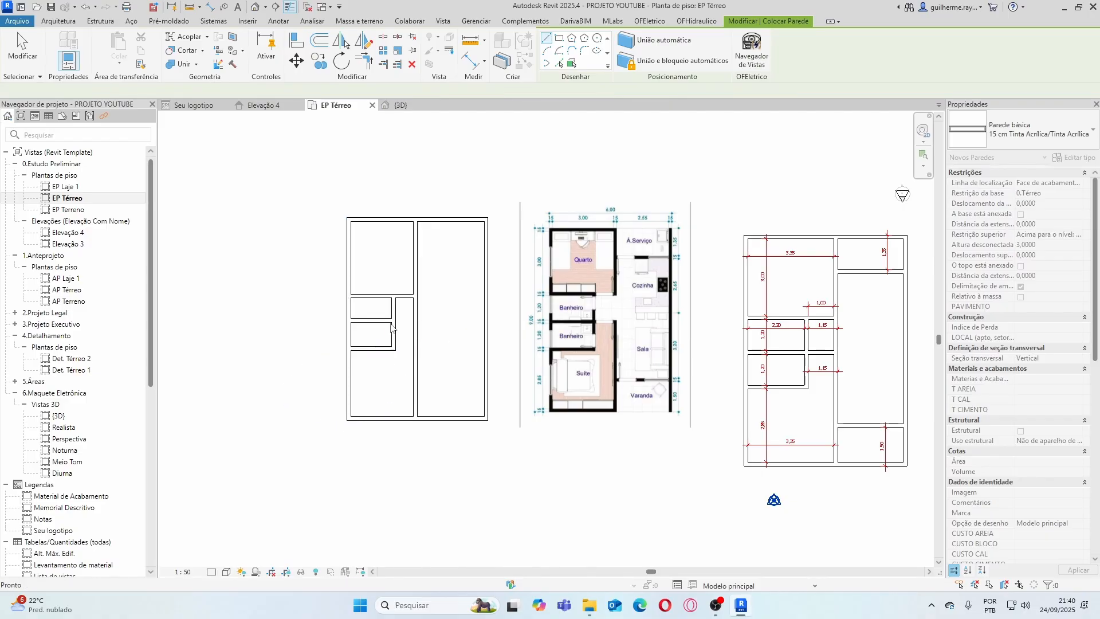
Extend the dividing wall between the two bathrooms to the central vertical wall
scroll(393, 320, up, 3)
key(Escape)
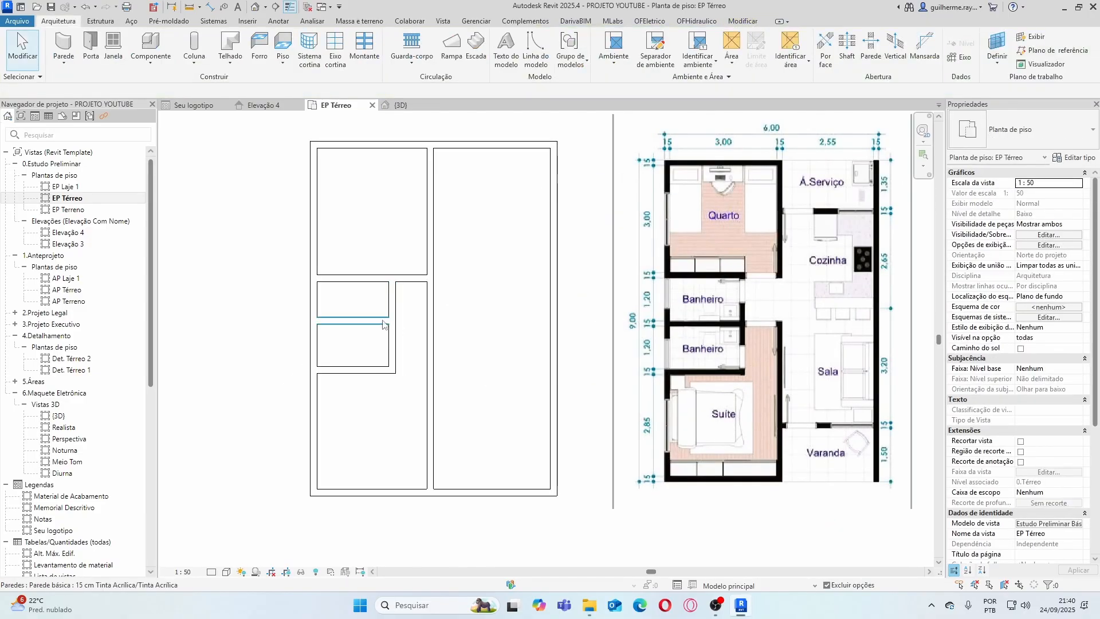
click(399, 325)
drag(399, 324, 429, 324)
key(Escape)
scroll(427, 325, down, 4)
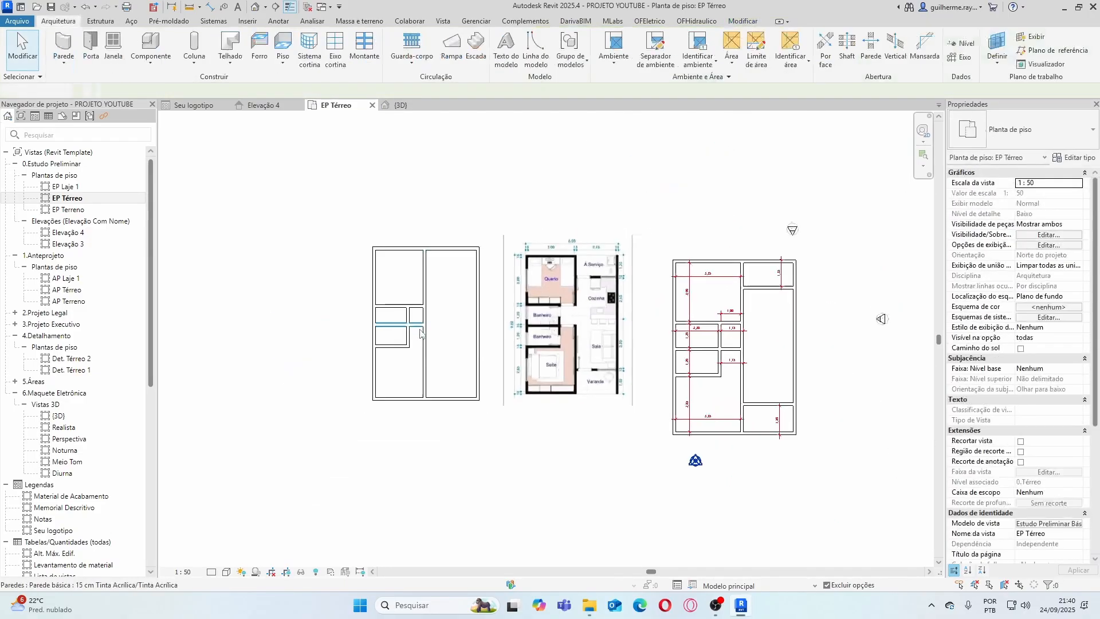
Draw horizontal walls from the central to the right outer wall for the Varanda and, about 0.98 m below the upper outer wall, the service area
scroll(457, 322, up, 2)
click(63, 43)
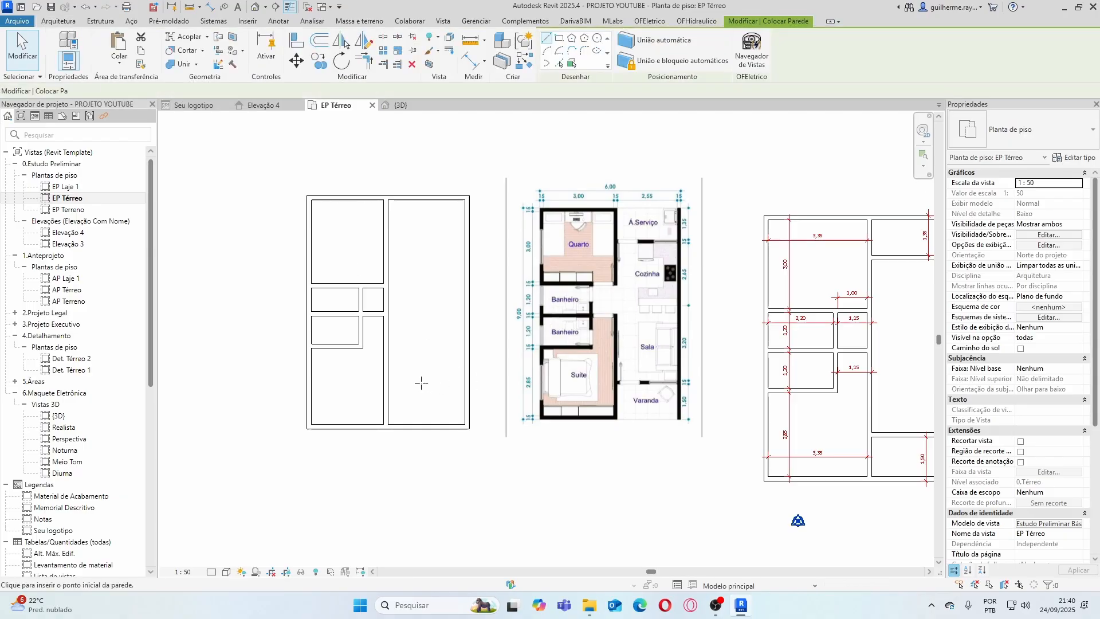
click(391, 312)
key(Escape)
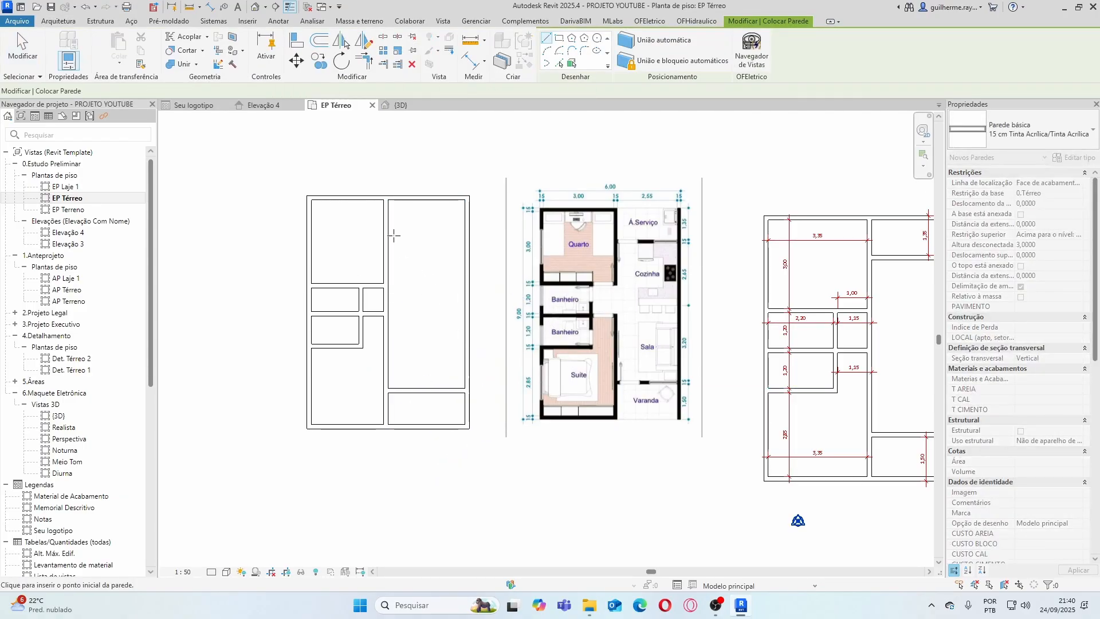
click(389, 231)
click(459, 232)
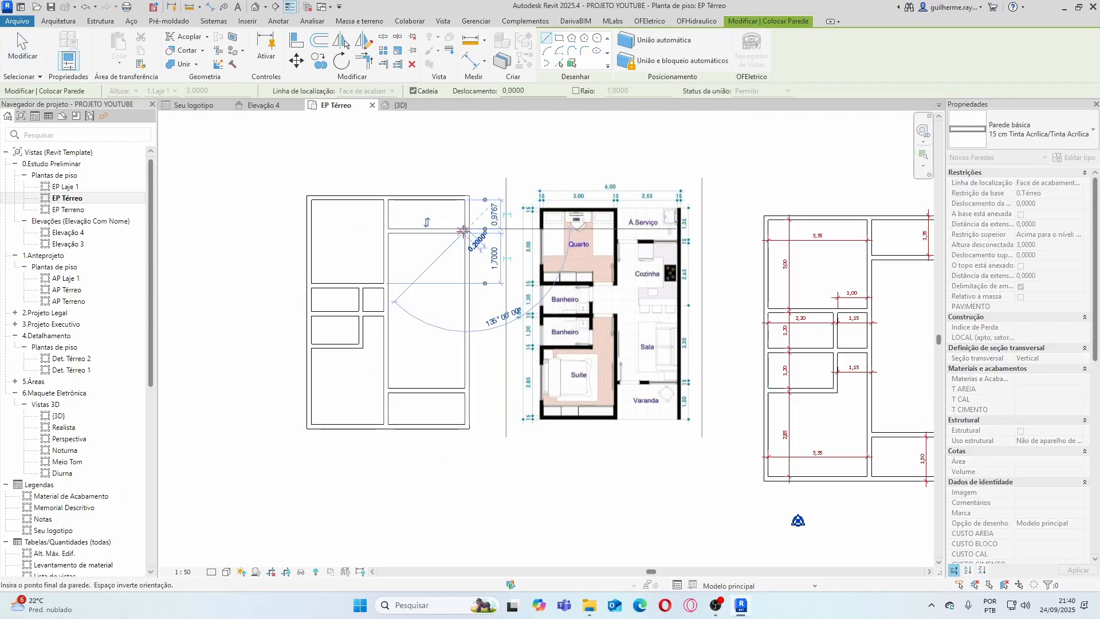
key(Escape)
key(Escape)
Add aligned dimensions for the Quarto's interior depth and interior width in the new wall layout
scroll(361, 234, up, 1)
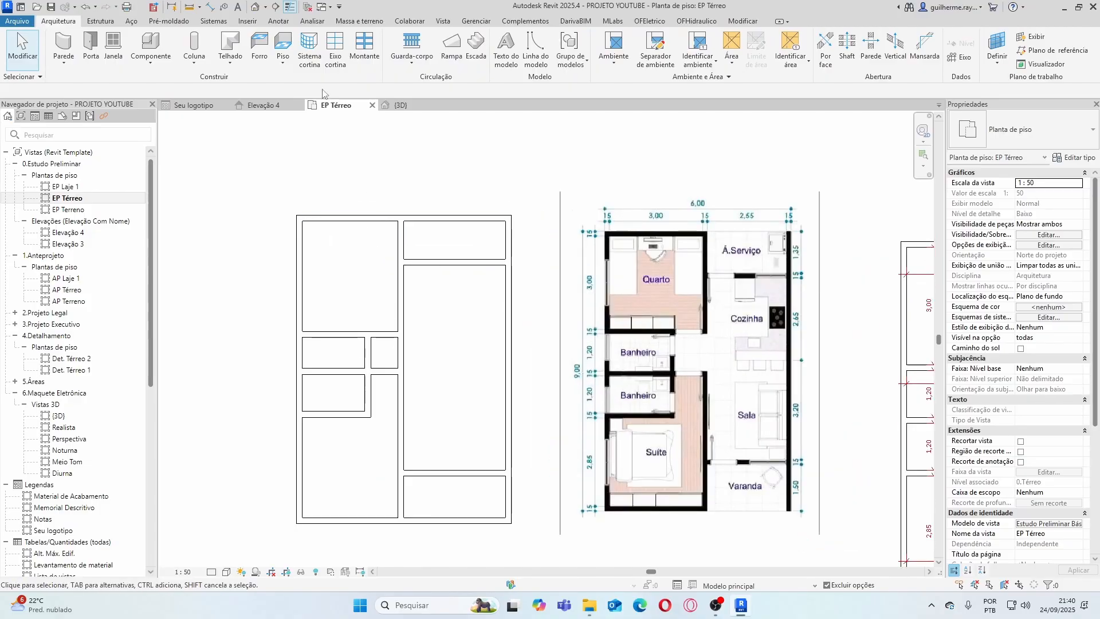
click(210, 7)
click(364, 222)
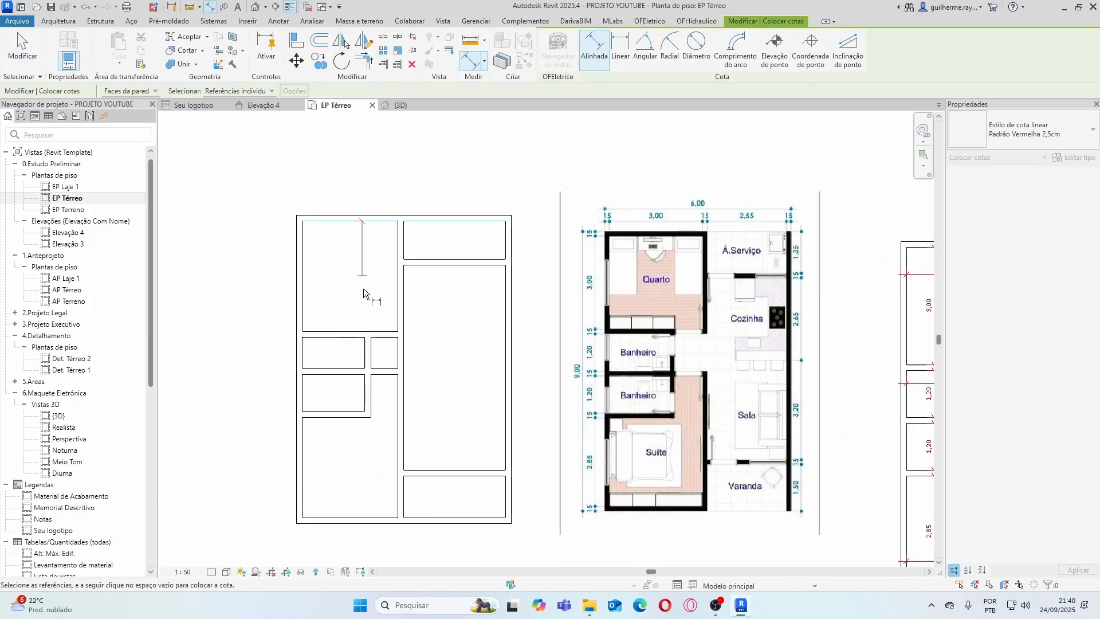
click(369, 332)
click(341, 289)
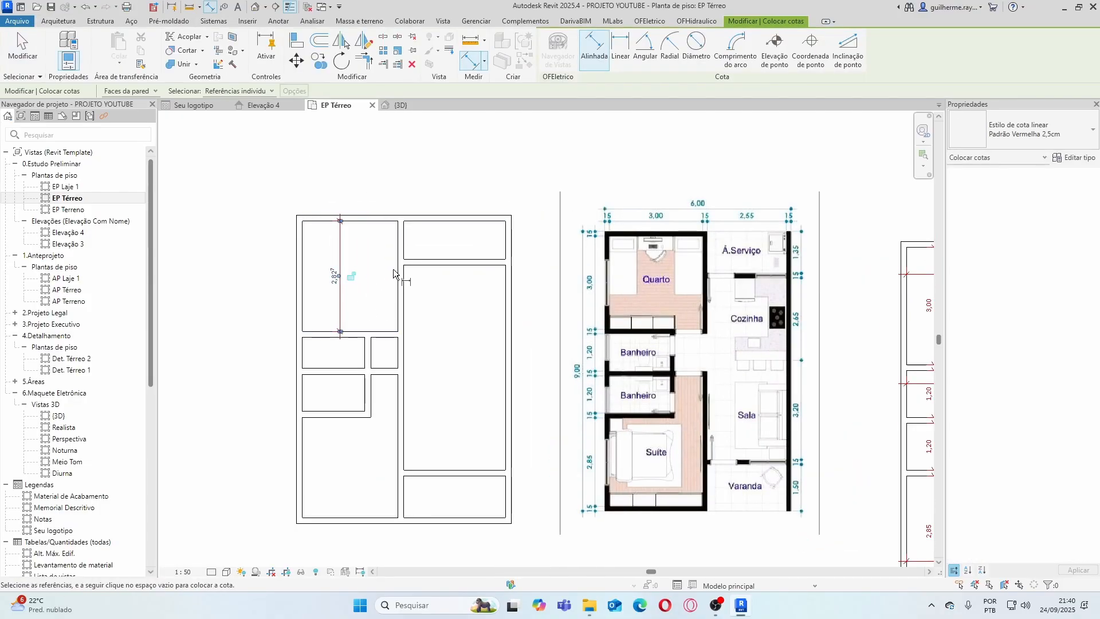
click(305, 244)
click(344, 250)
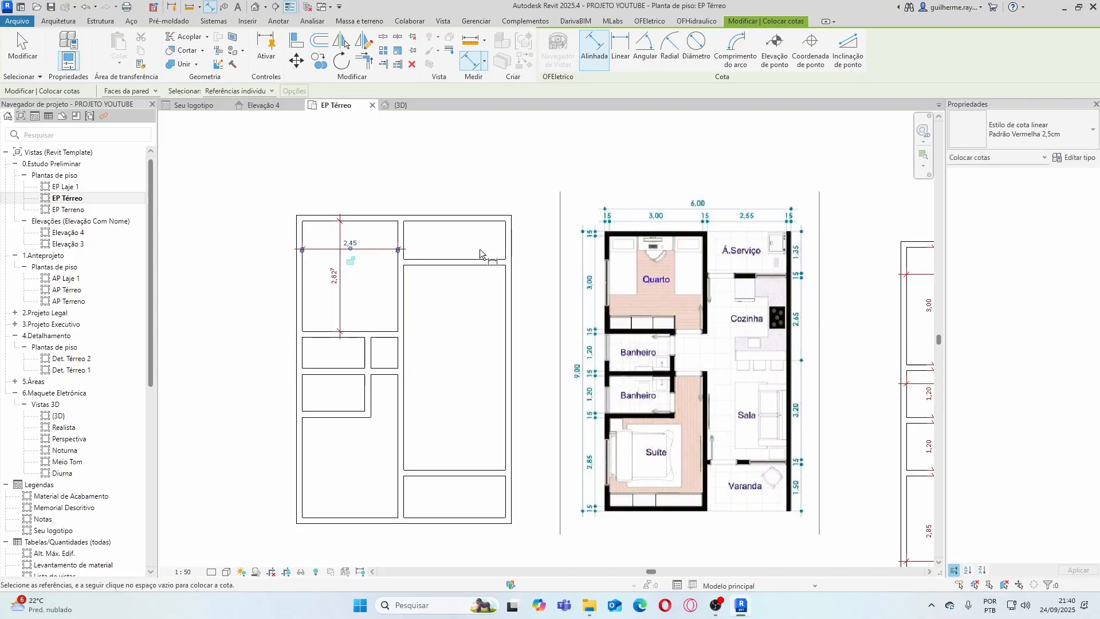
Add aligned dimensions in the new layout for the service area's depth and the Varanda's depth, each measured to the outer wall face
click(483, 217)
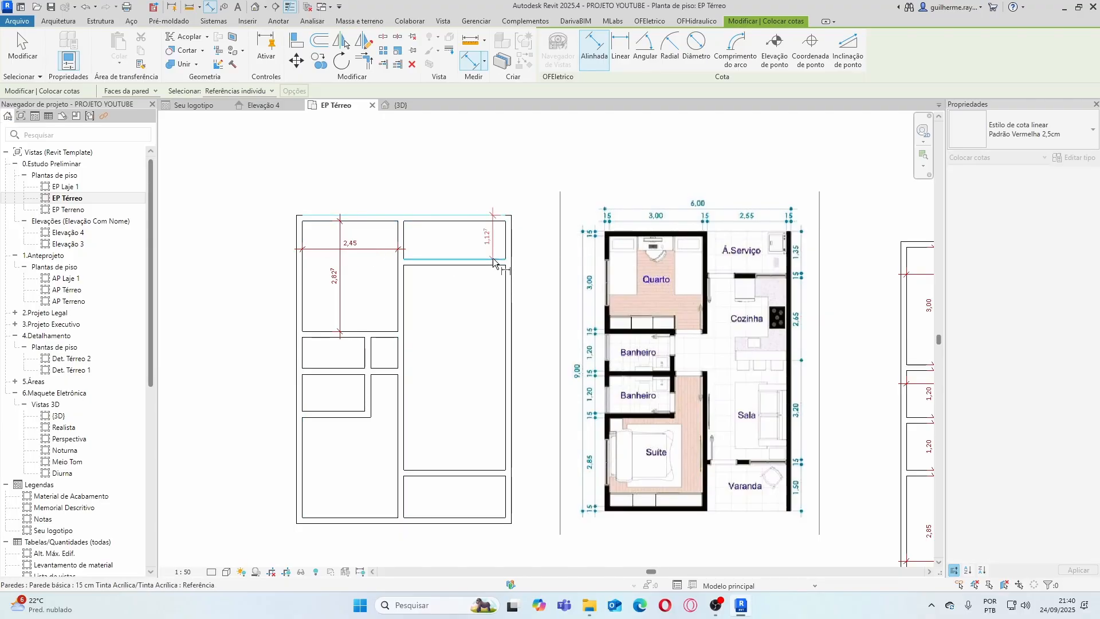
click(493, 261)
click(474, 241)
click(484, 522)
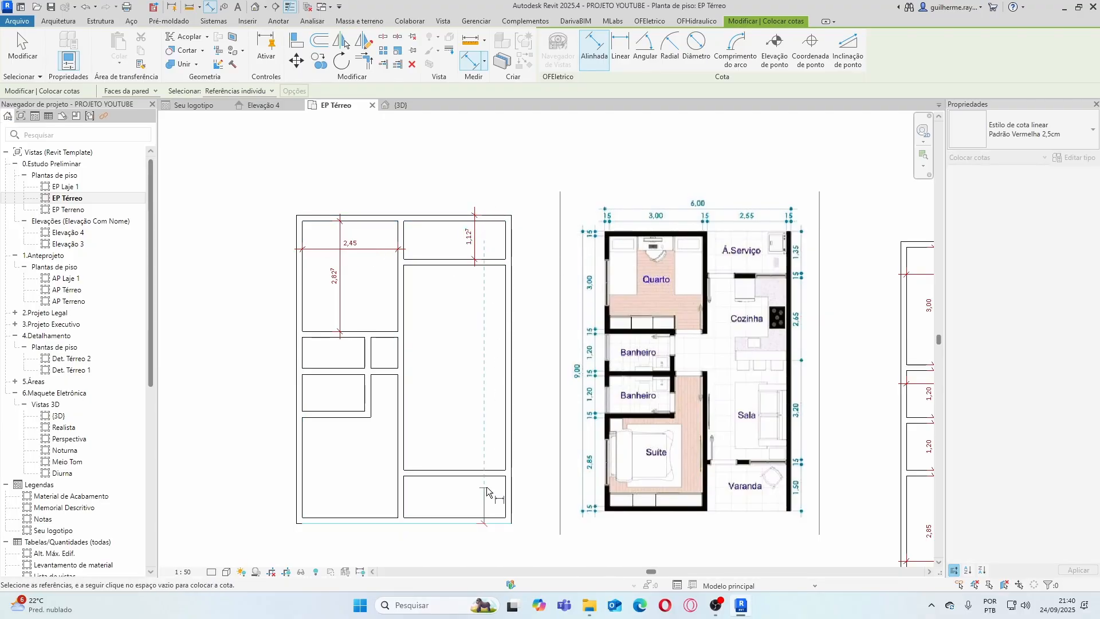
click(465, 477)
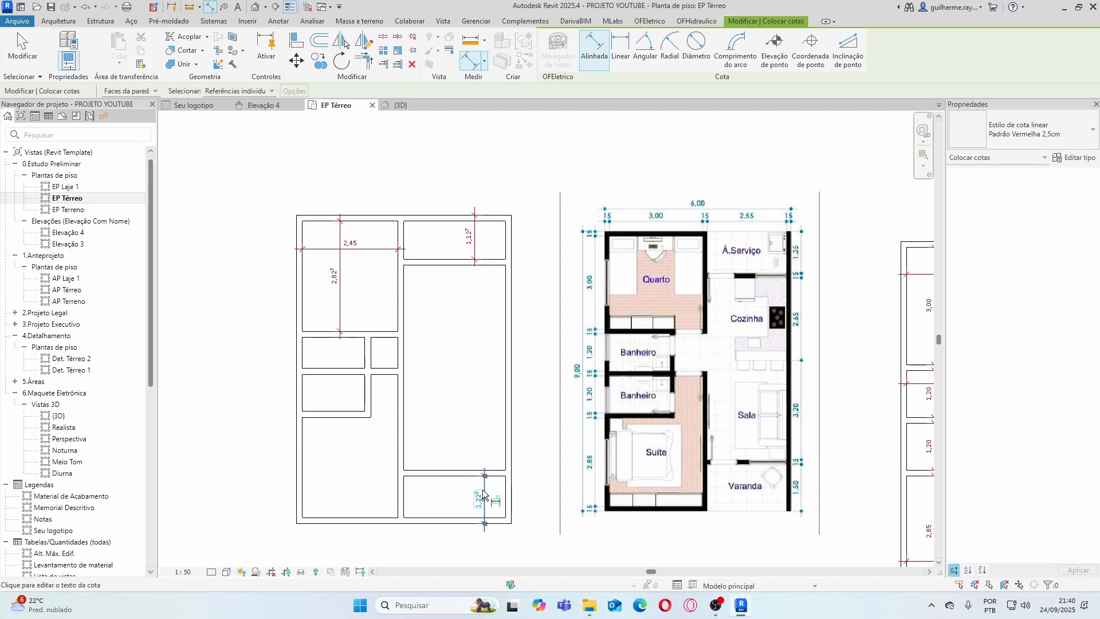
click(483, 494)
Dimension the interior depth and interior width of the kitchen and living area in the new layout
click(453, 471)
click(453, 260)
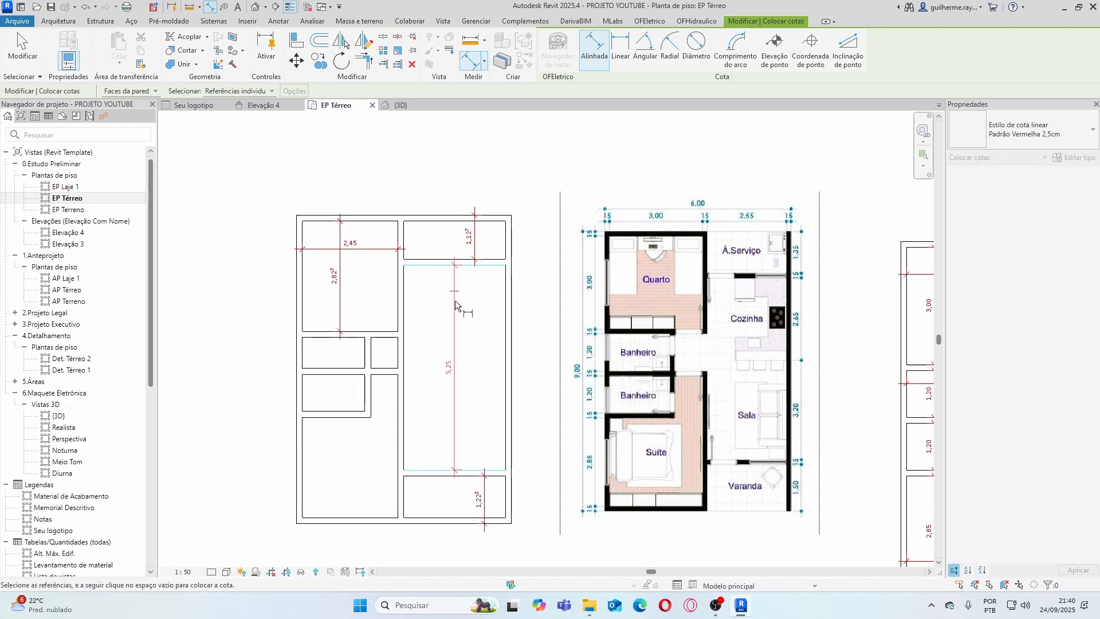
click(456, 301)
click(505, 315)
click(407, 290)
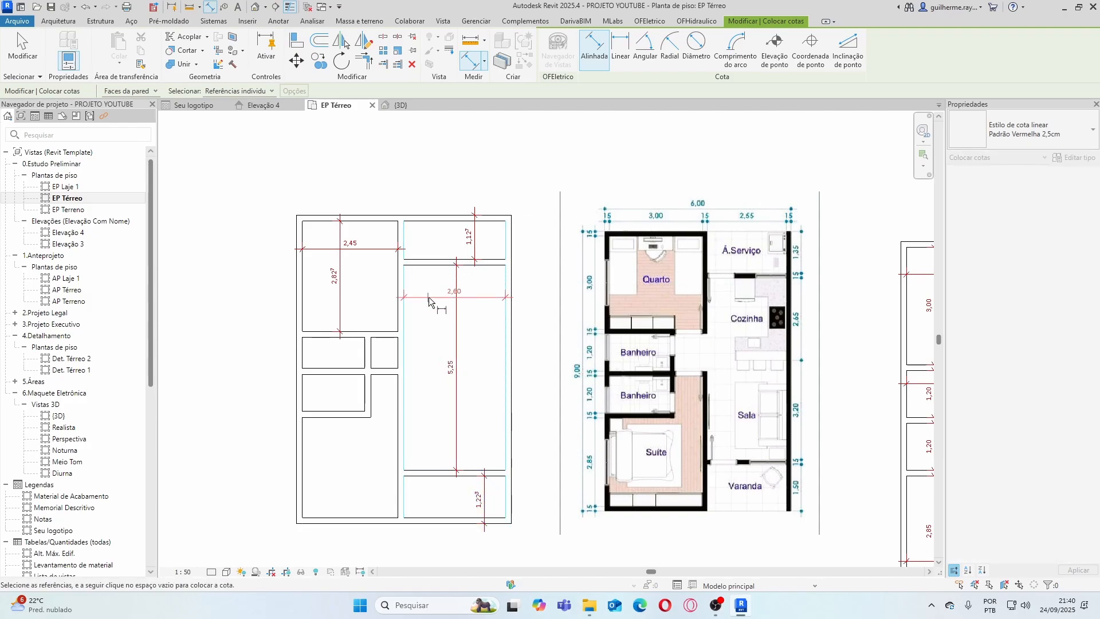
click(429, 299)
Dimension the Suíte's interior width in the new layout and finish the dimension command
scroll(430, 299, down, 2)
scroll(389, 378, up, 3)
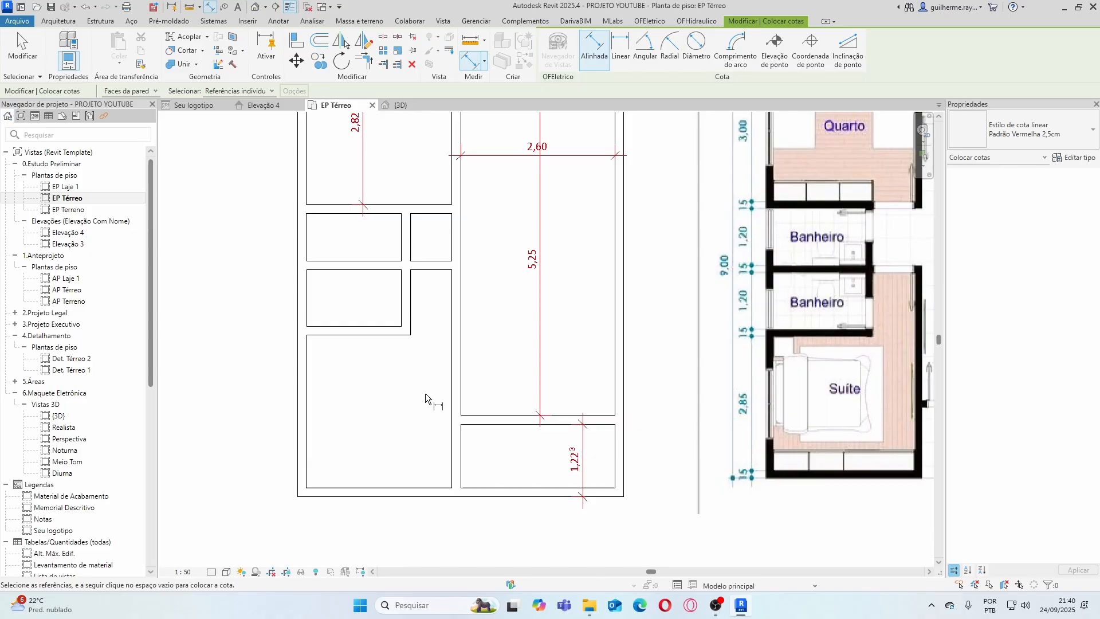
click(451, 381)
click(307, 387)
click(362, 412)
scroll(362, 414, down, 5)
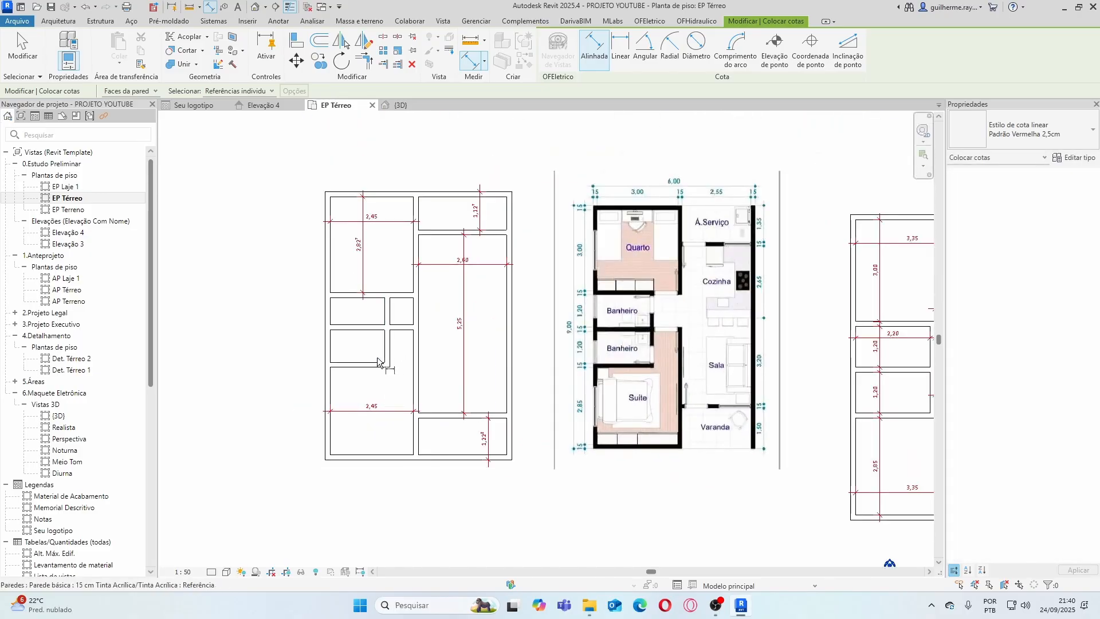
key(Escape)
key(Escape)
Add an aligned dimension for the kitchen and living area's interior width in the original layout beyond the reference plan
scroll(621, 367, up, 5)
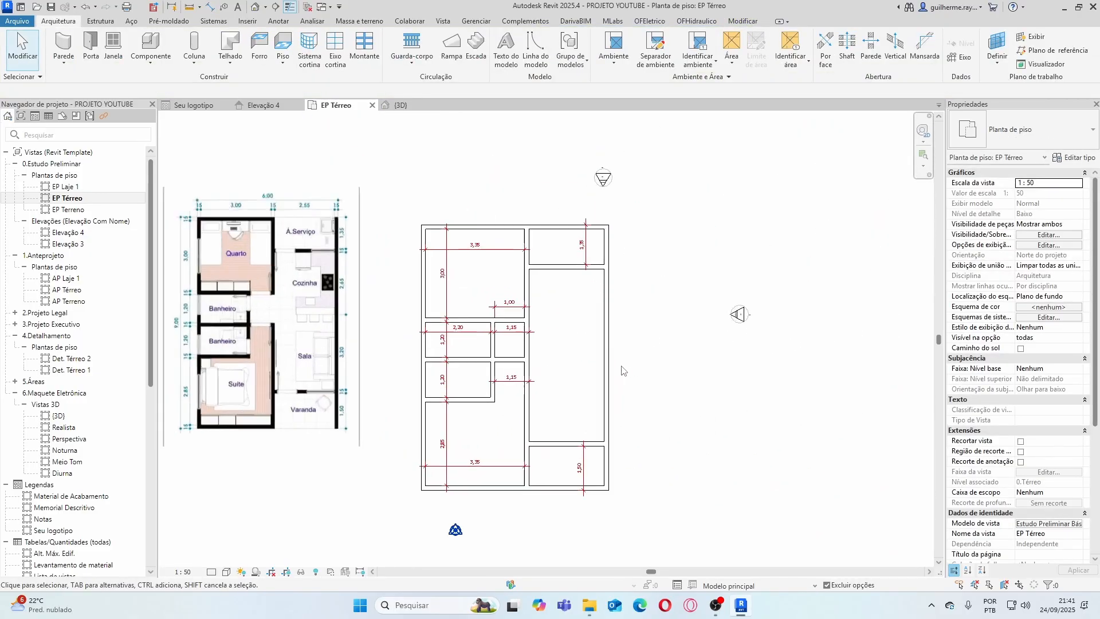
click(210, 7)
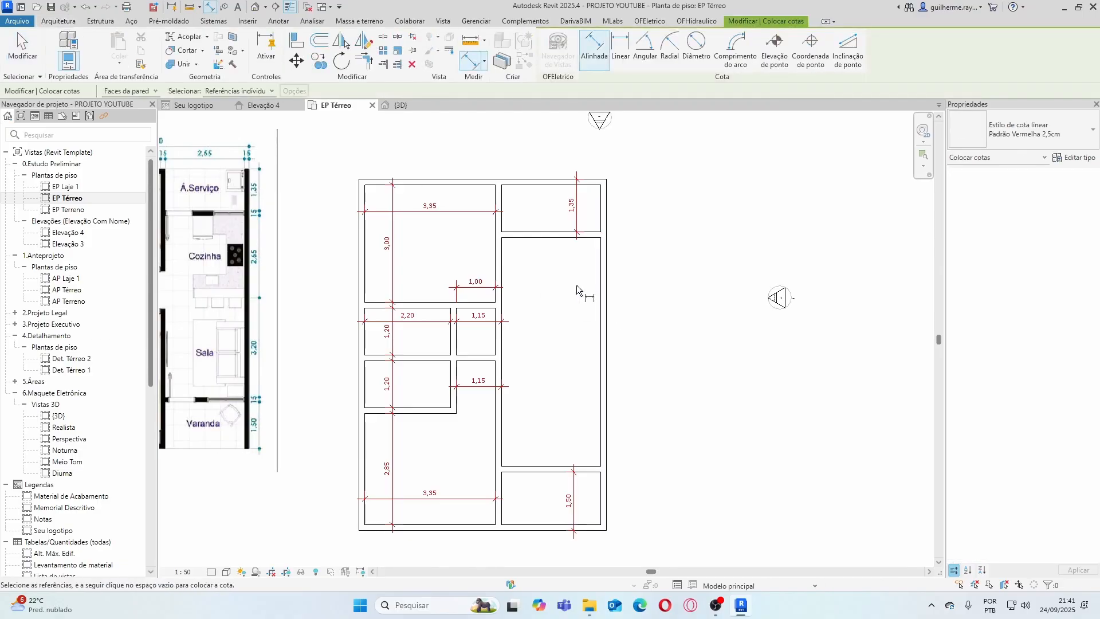
click(600, 302)
click(551, 277)
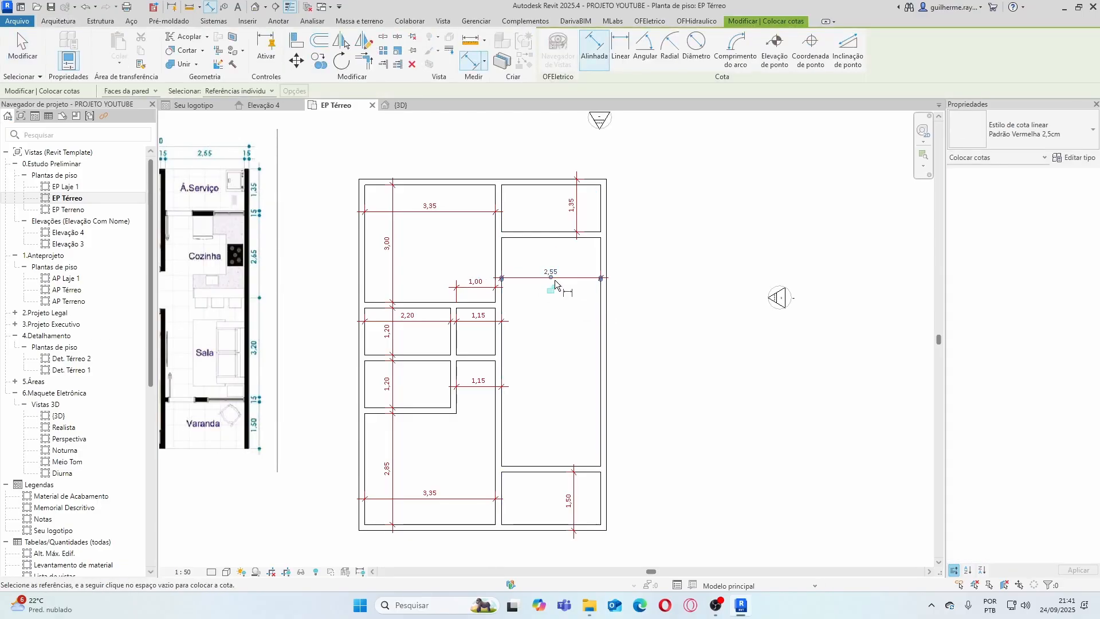
scroll(577, 285, down, 2)
key(Escape)
key(Escape)
Examine the original layout's room dimensions, especially the kitchen and living area's width, against the reference plan
scroll(564, 278, up, 1)
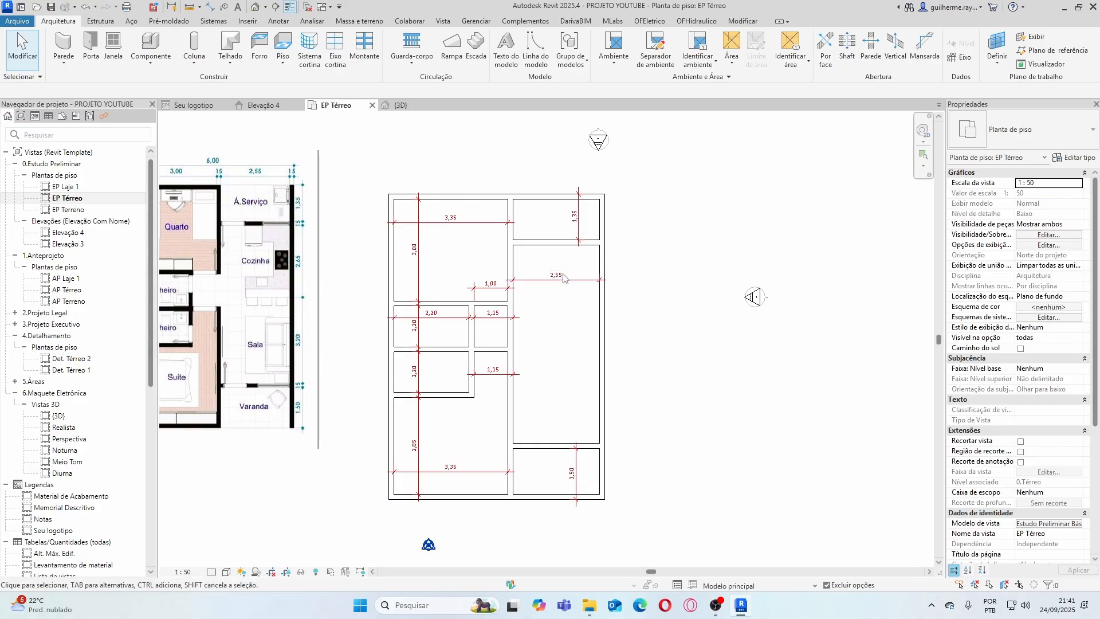
scroll(565, 281, up, 1)
scroll(570, 289, down, 2)
scroll(573, 297, up, 1)
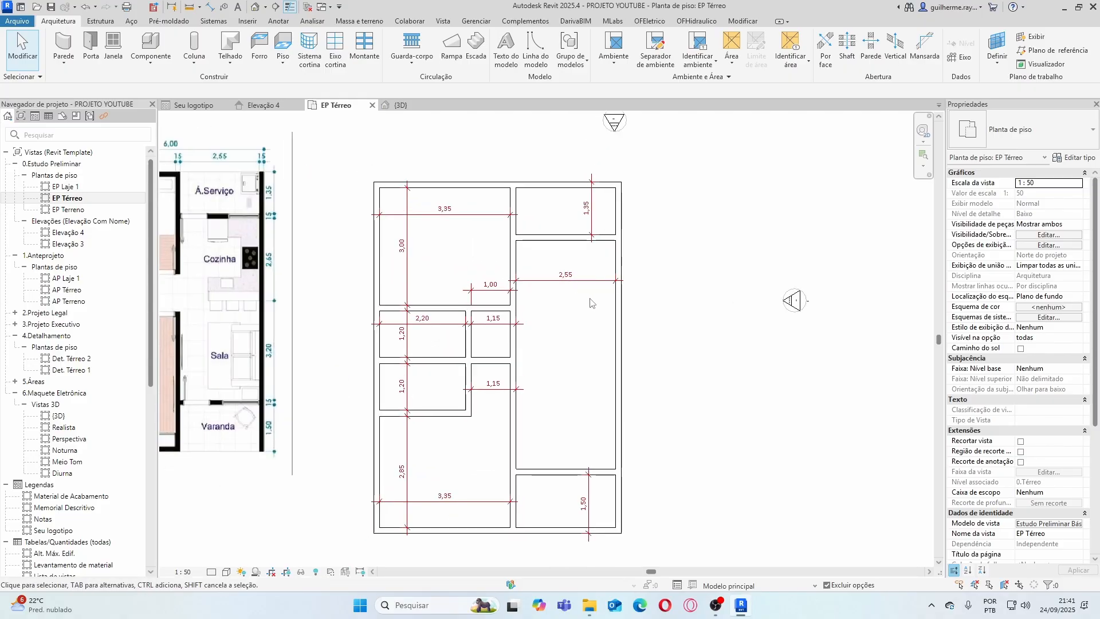
scroll(590, 301, down, 1)
scroll(616, 299, up, 1)
scroll(613, 301, down, 1)
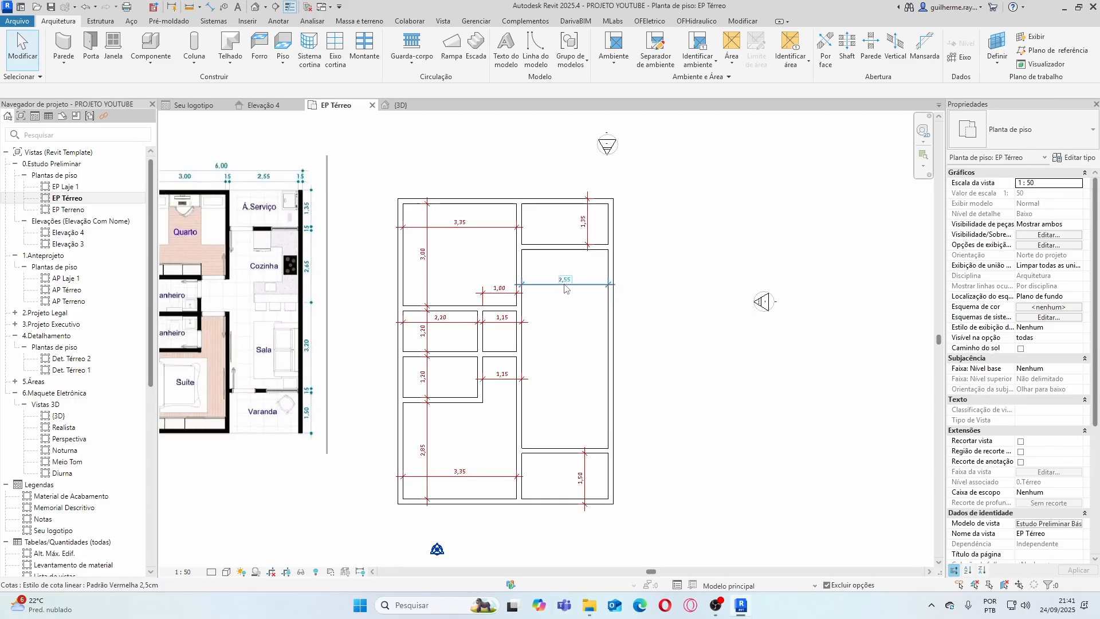
scroll(565, 286, up, 1)
scroll(570, 286, down, 1)
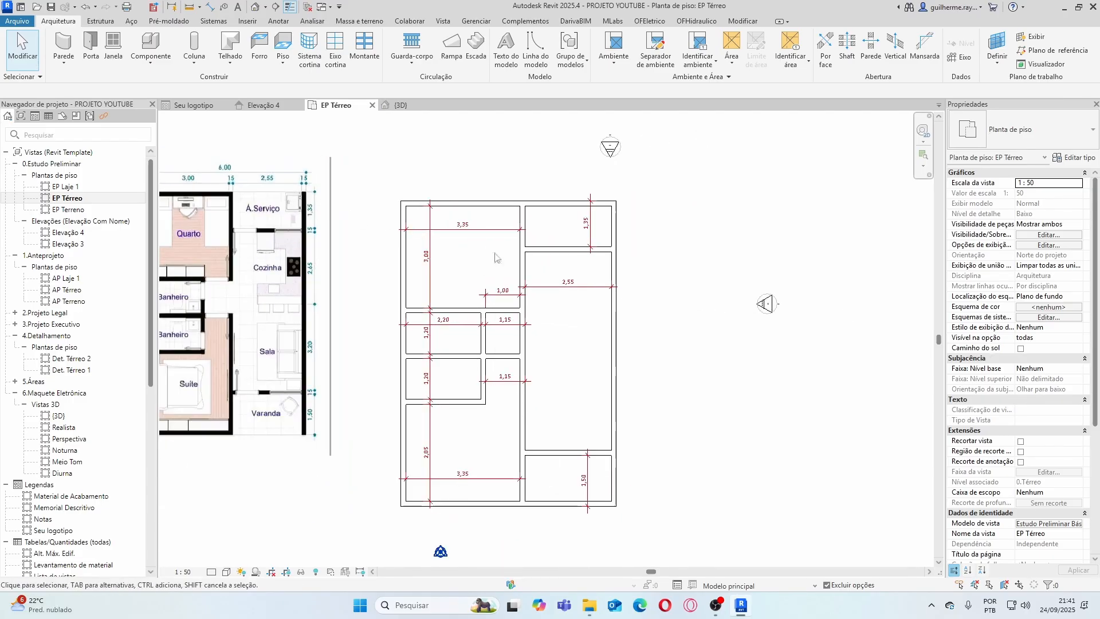
scroll(576, 282, up, 1)
scroll(541, 275, down, 1)
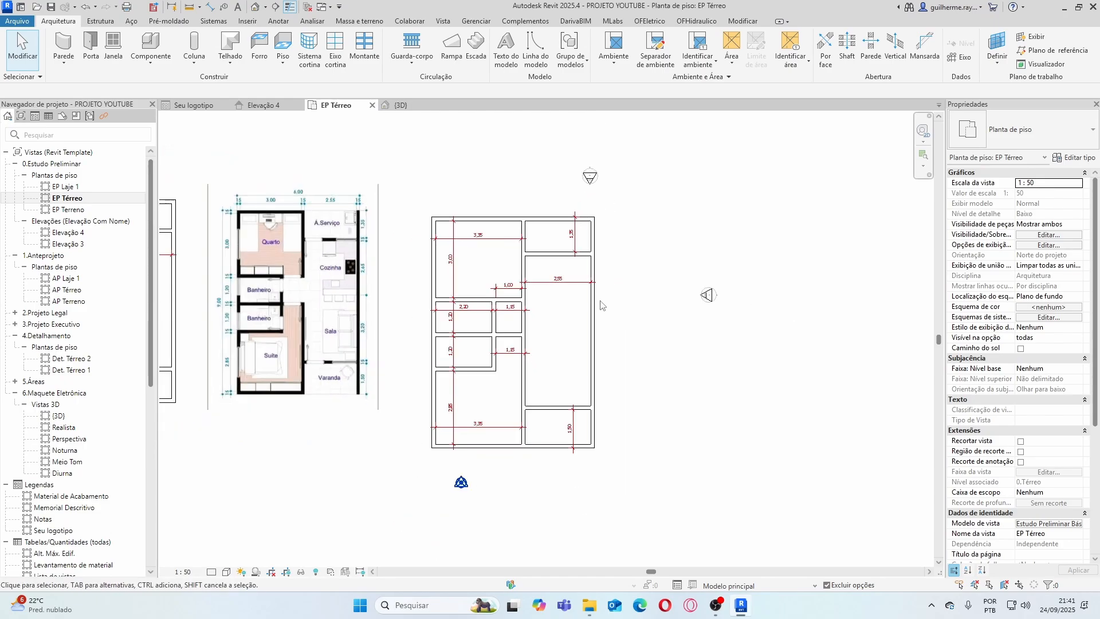
Select the original layout's right outer wall to inspect its controlling dimensions, and compare both layouts with the reference plan
click(593, 314)
key(Escape)
click(592, 313)
scroll(559, 280, up, 2)
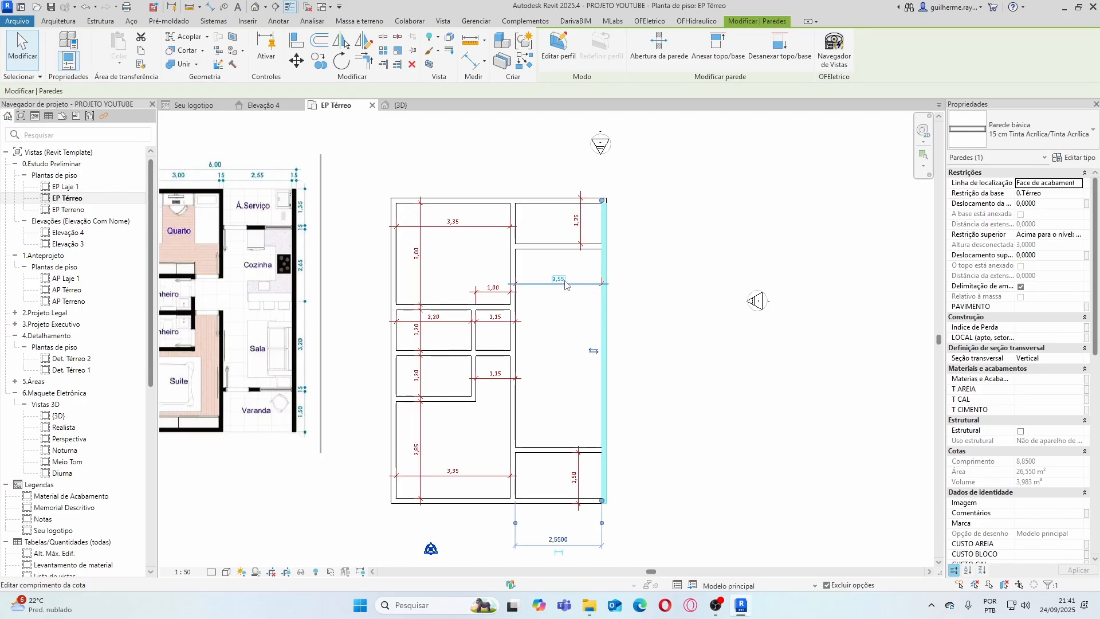
key(Escape)
scroll(579, 286, down, 1)
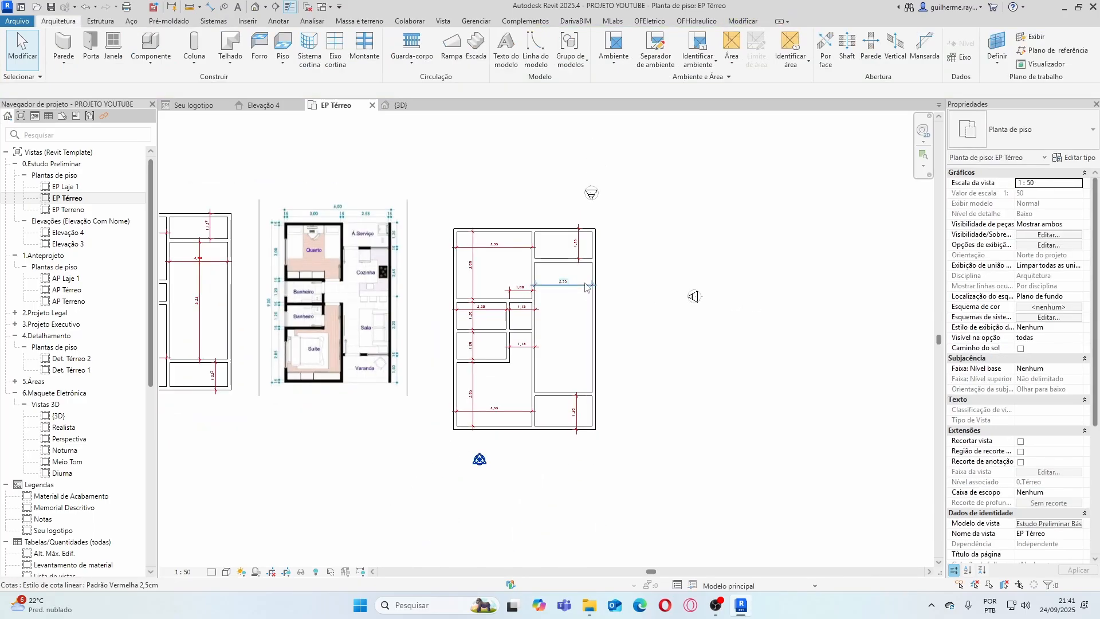
scroll(574, 285, down, 2)
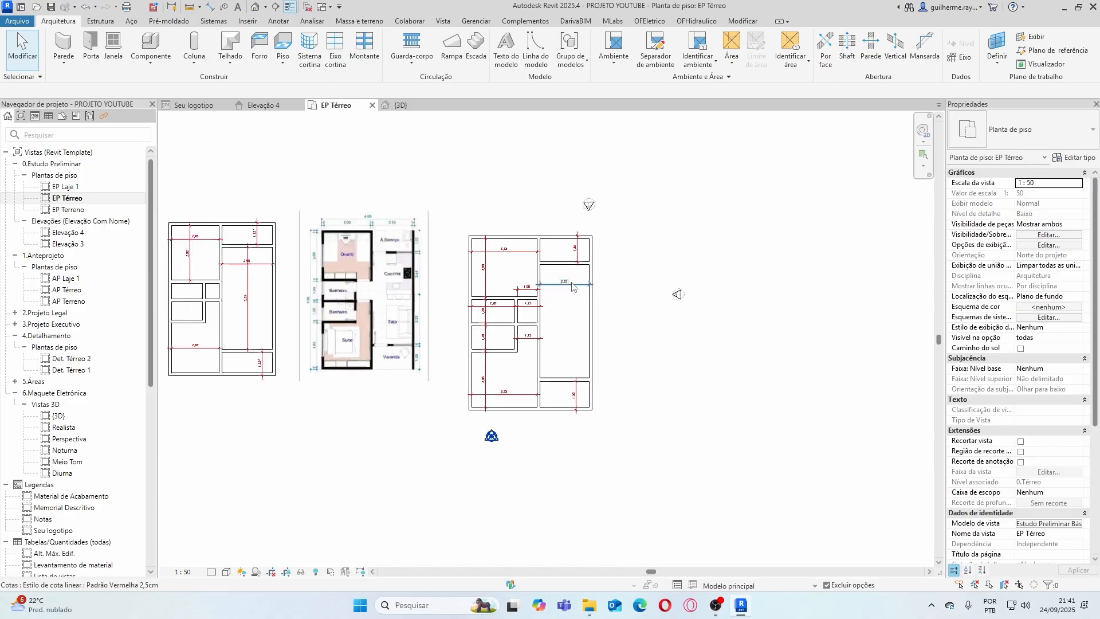
scroll(461, 306, up, 2)
scroll(627, 301, down, 4)
scroll(366, 300, up, 4)
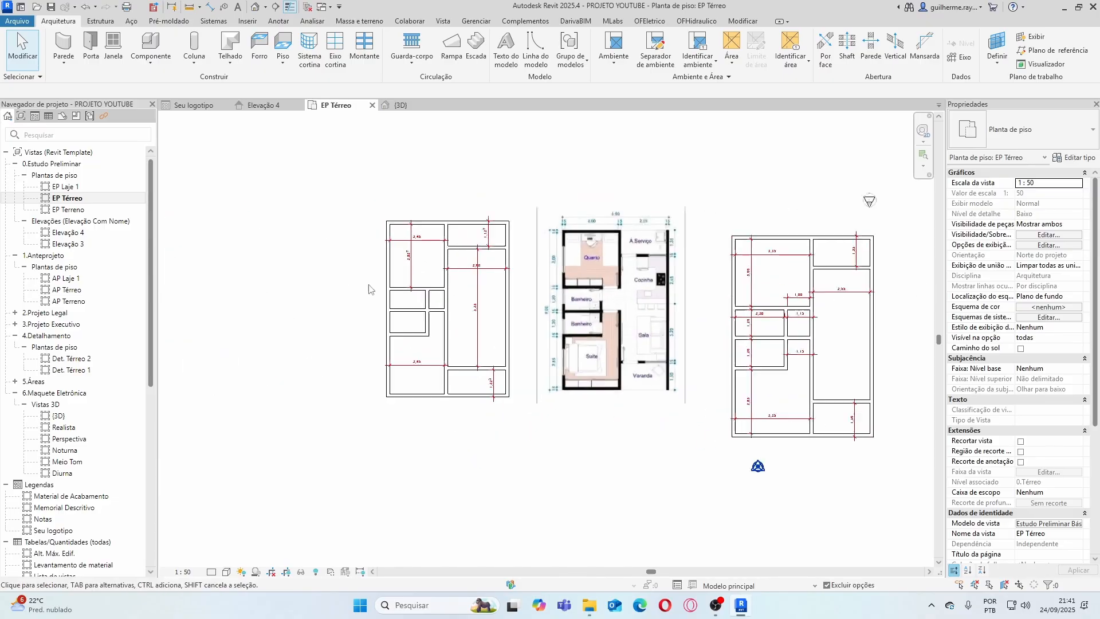
Dimension the hallway width between the bathroom block and the central vertical wall in the new layout
scroll(367, 286, up, 4)
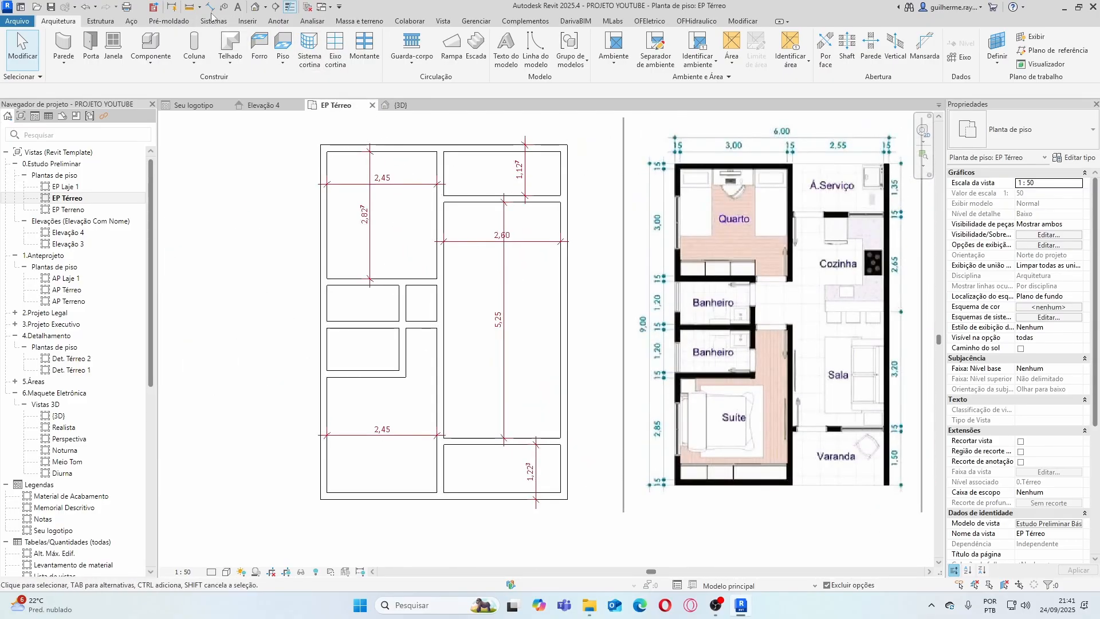
click(210, 7)
scroll(393, 307, up, 3)
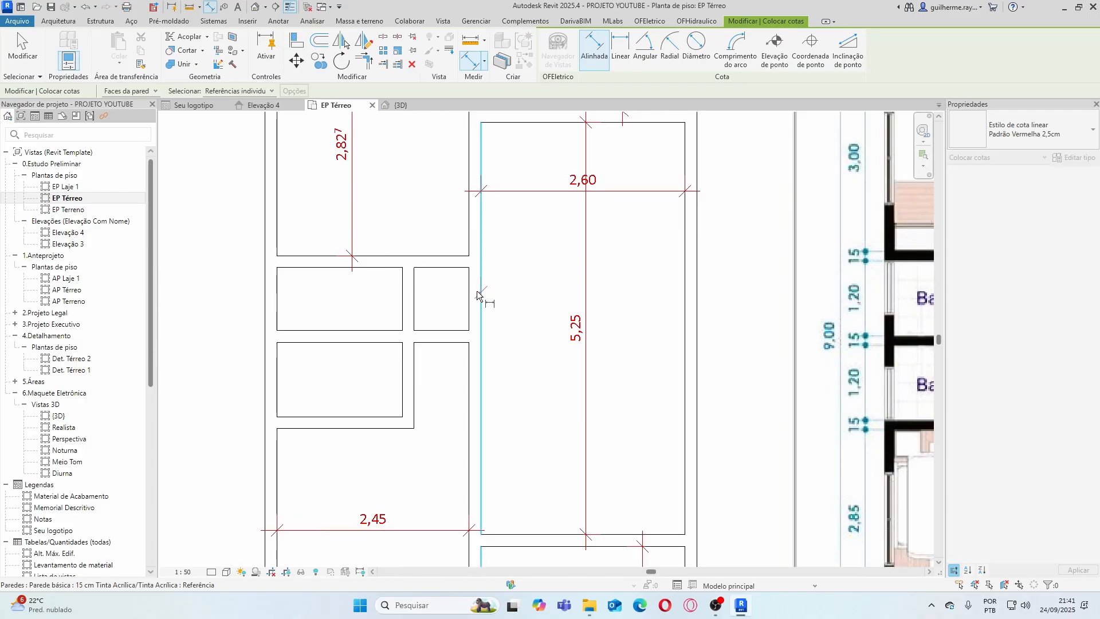
click(468, 284)
click(415, 286)
click(426, 242)
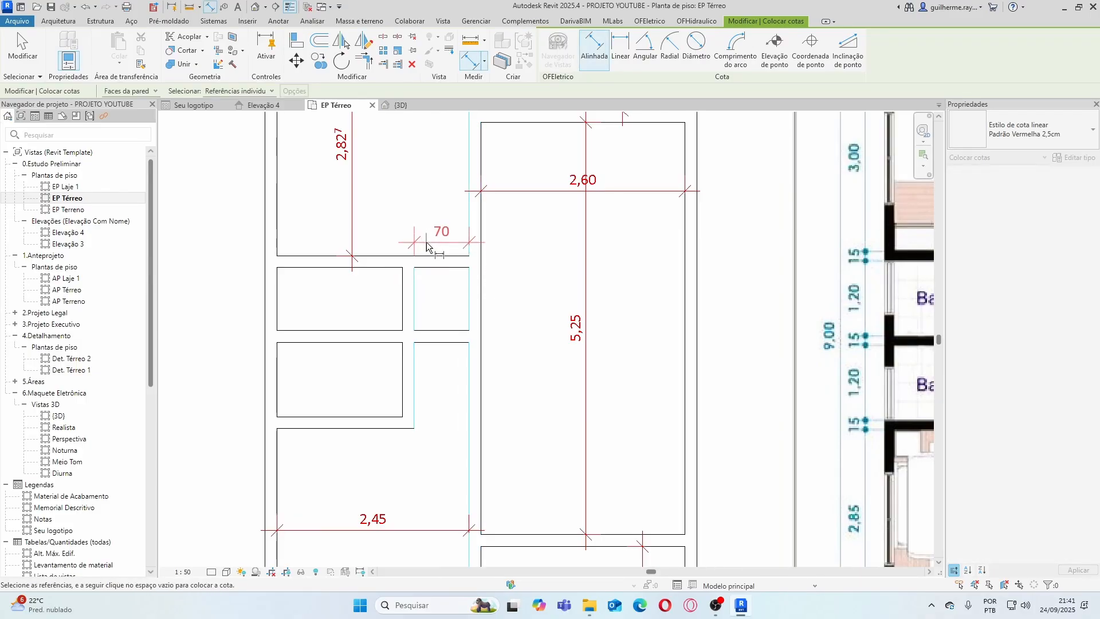
scroll(428, 242, down, 3)
scroll(392, 266, up, 3)
Dimension the interior depths of the upper and lower bathrooms in the new layout
click(416, 247)
click(405, 309)
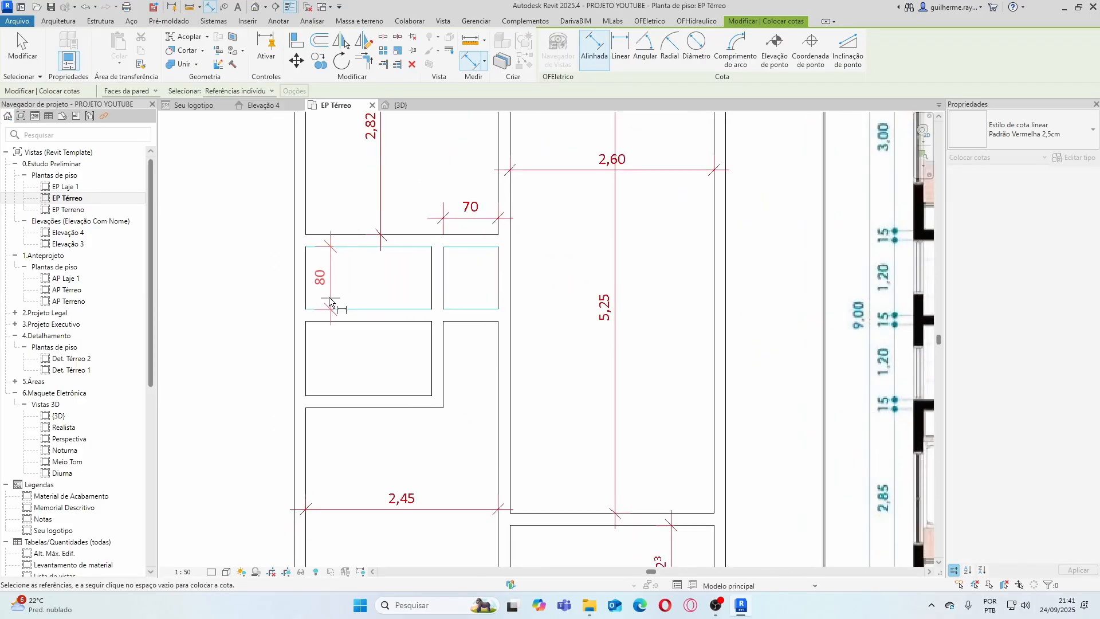
click(338, 283)
click(364, 322)
click(362, 395)
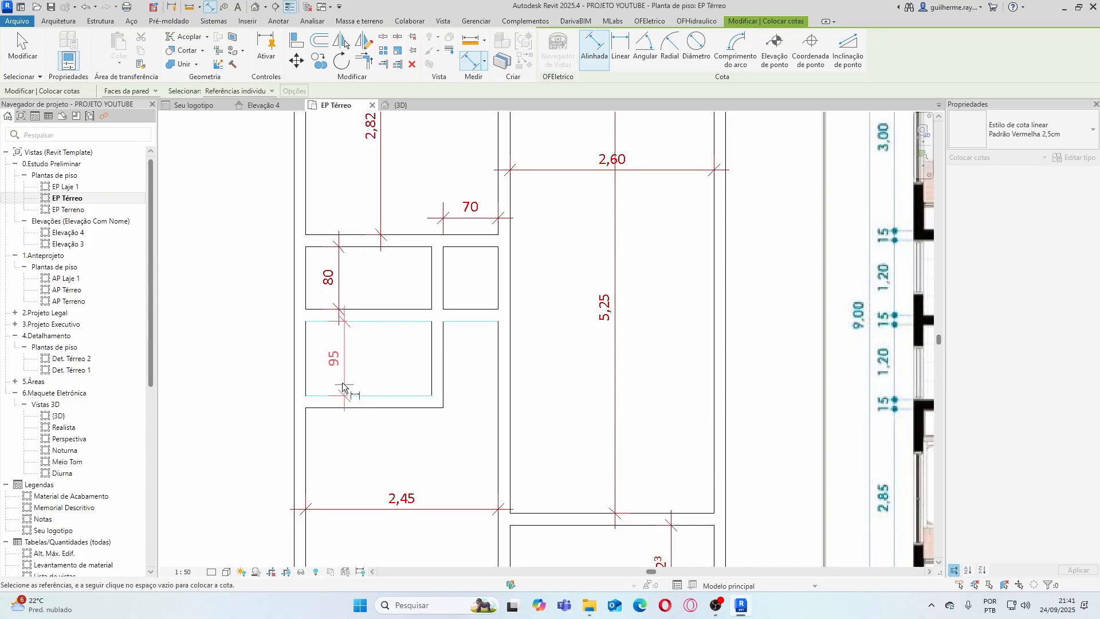
click(344, 378)
Dimension the upper bathroom's interior width in the new layout and finish the dimension command
click(429, 284)
click(308, 279)
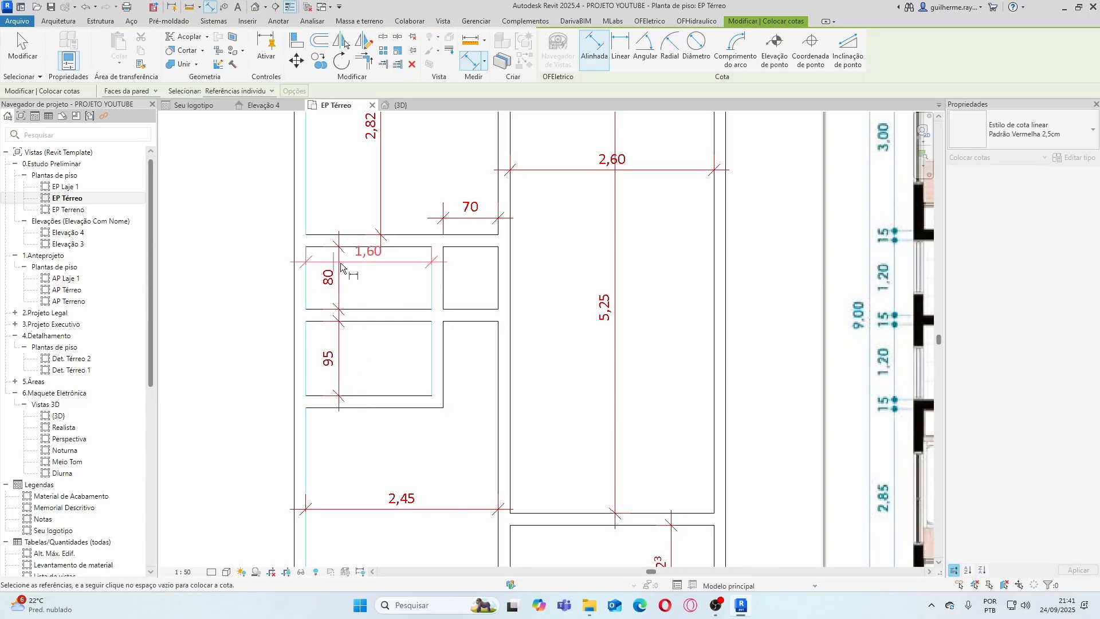
click(393, 272)
scroll(393, 270, down, 6)
key(Escape)
key(Escape)
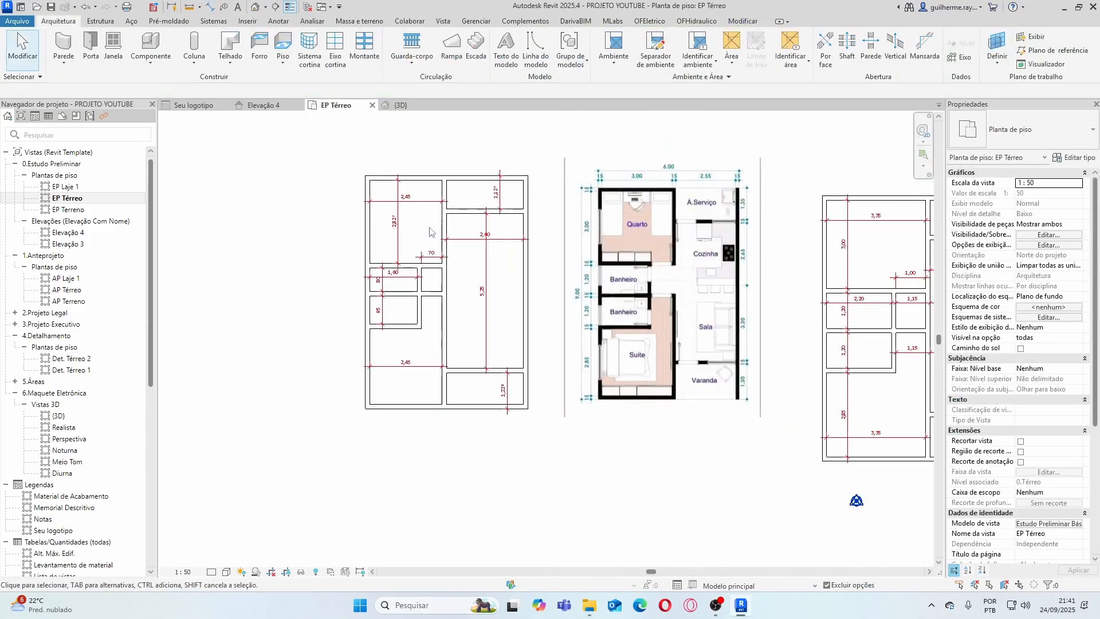
Move the new layout's left outer wall by setting the Quarto's interior width to 3 m
scroll(400, 252, up, 3)
click(381, 247)
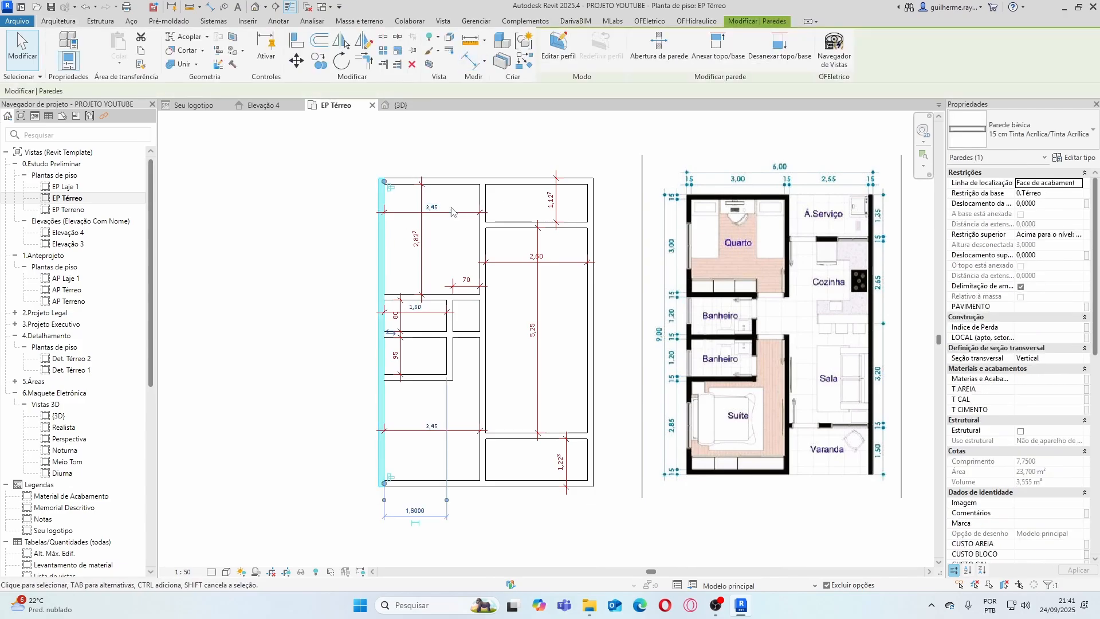
click(424, 203)
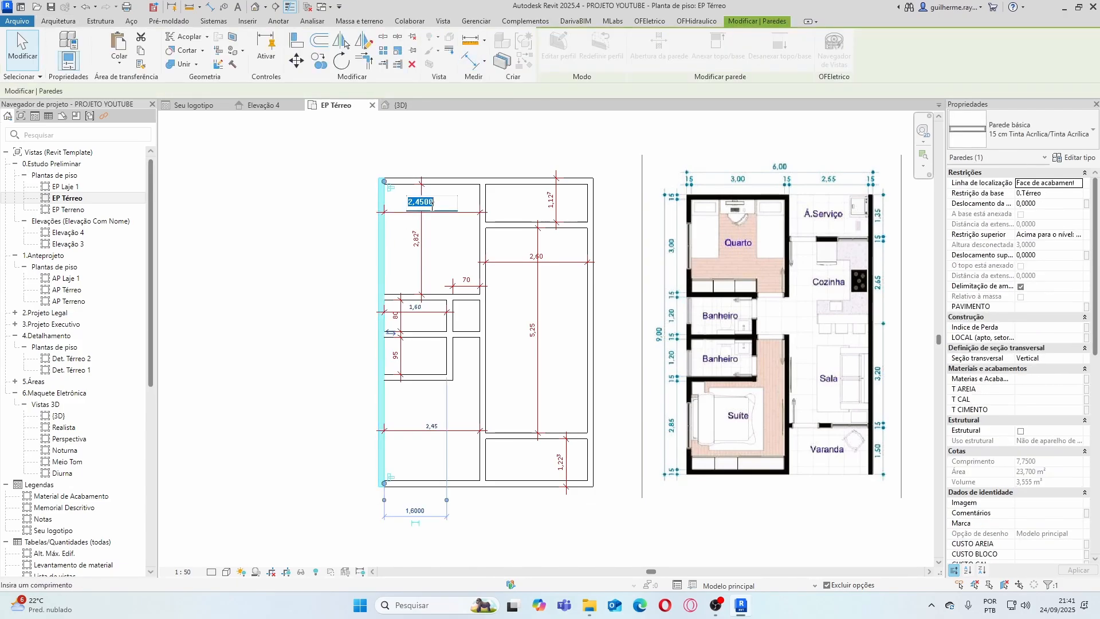
text(3)
key(Return)
key(Escape)
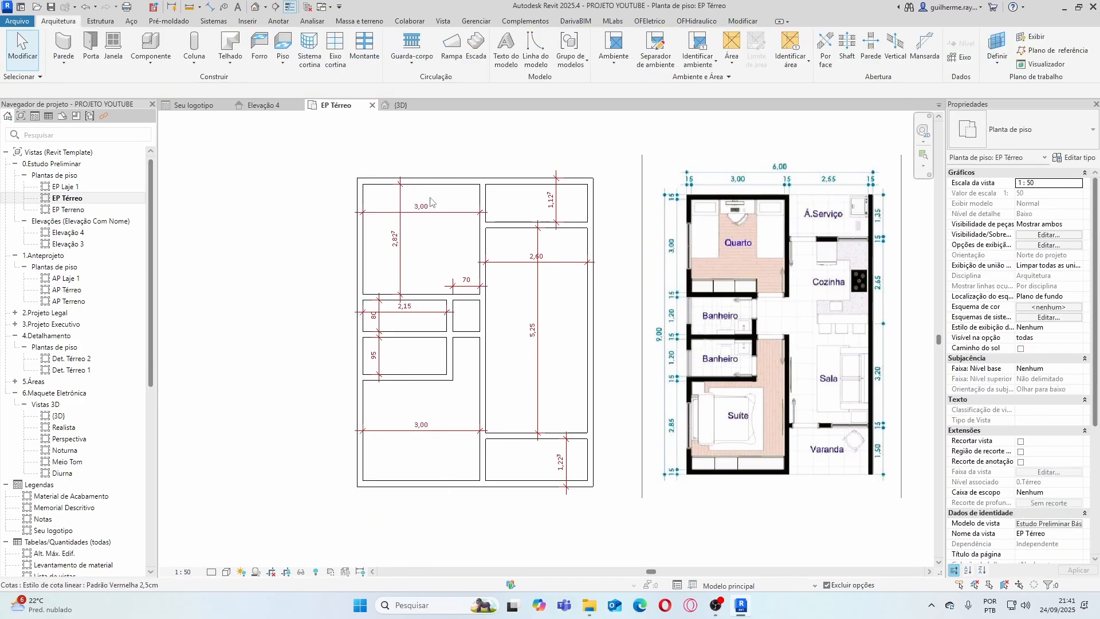
Move the new layout's upper outer wall by setting the Quarto's interior depth to 3 m
click(401, 181)
click(396, 239)
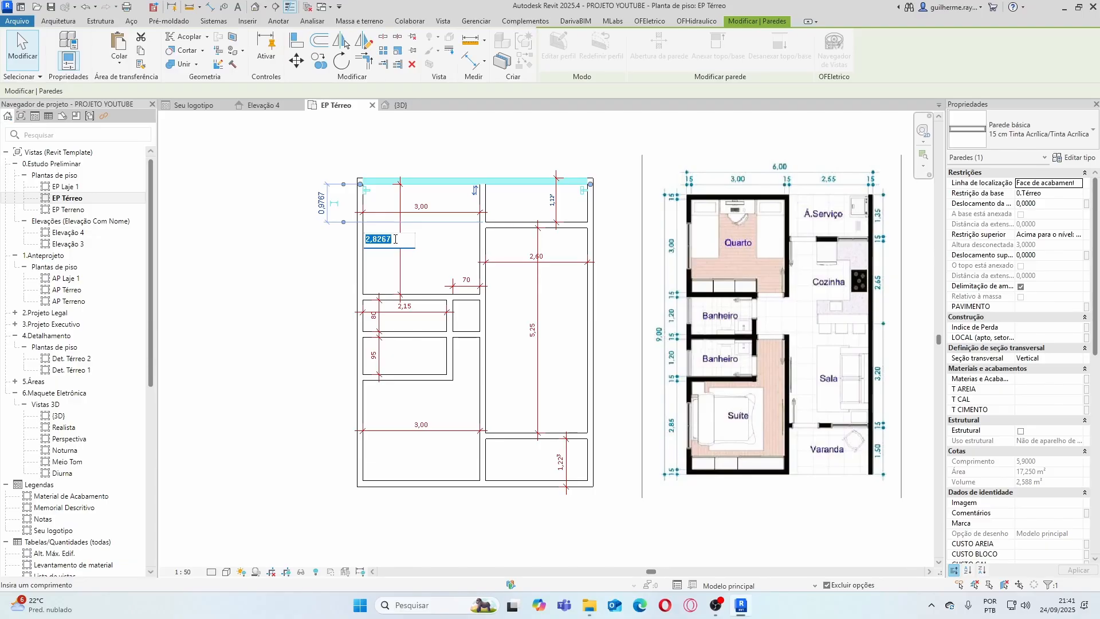
text(3)
key(Return)
key(Escape)
Move the wall below the service area by setting that room's depth dimension to 1.35 m
middle_drag(538, 234, 473, 223)
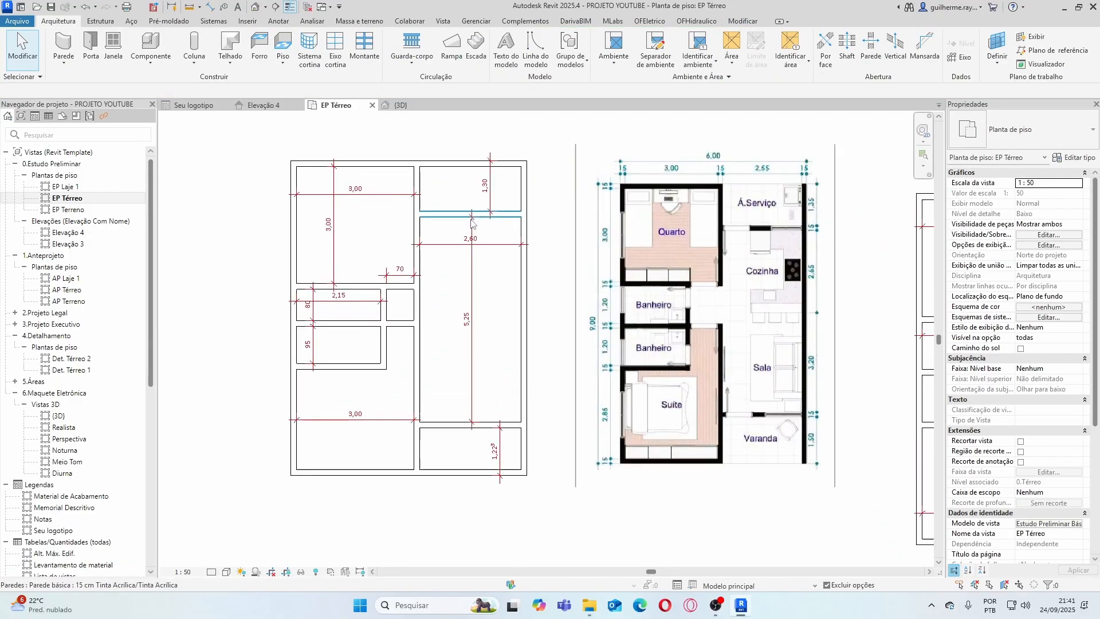
click(503, 215)
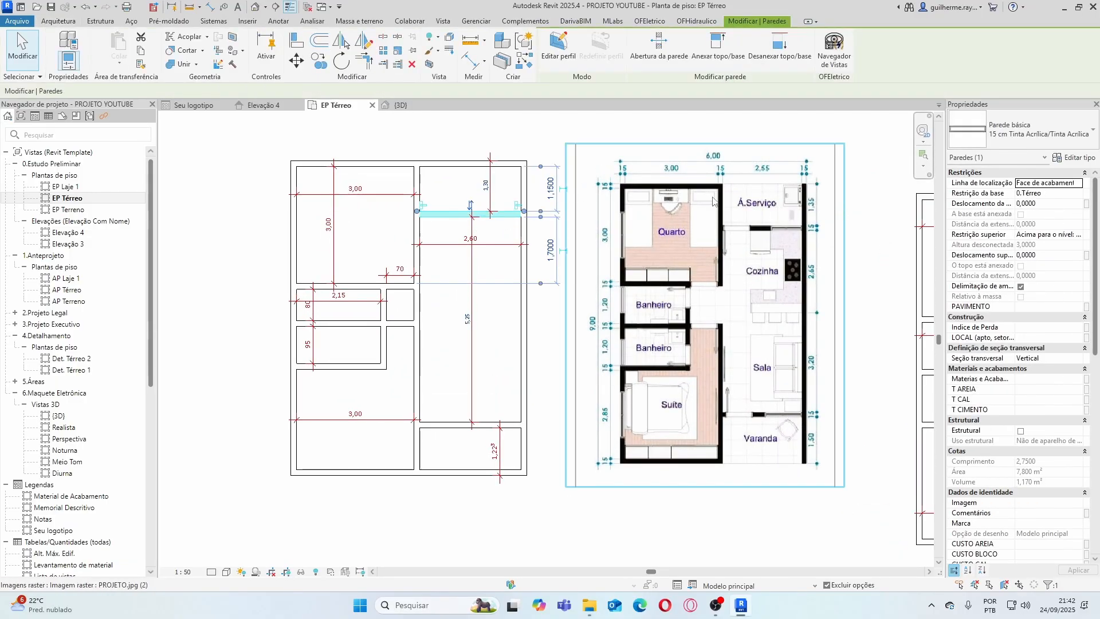
click(486, 185)
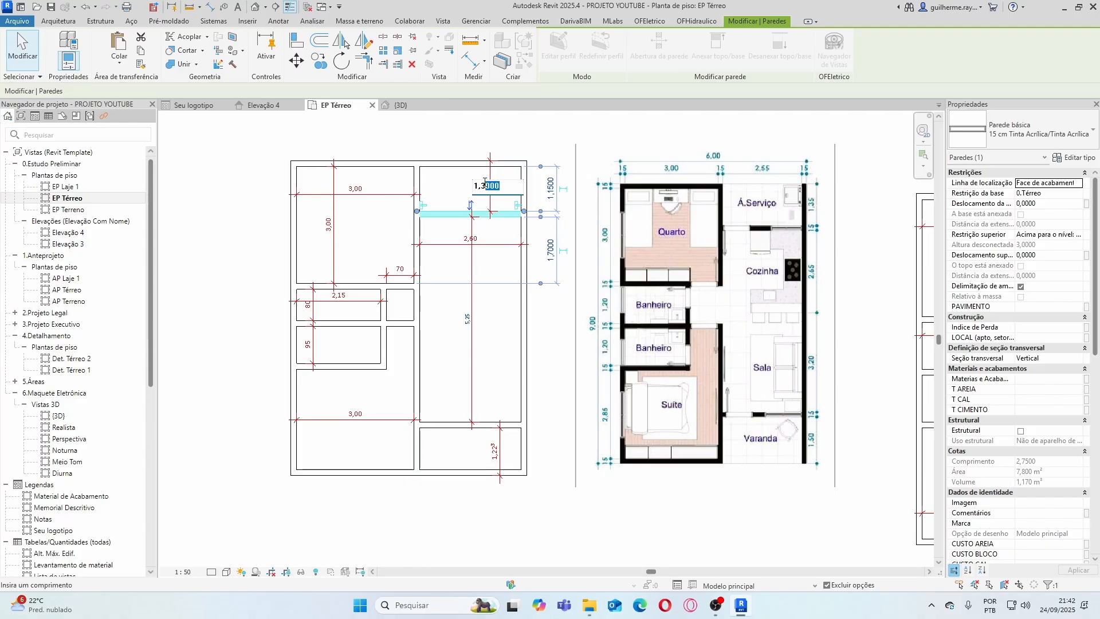
text(1,25)
key(Return)
key(Escape)
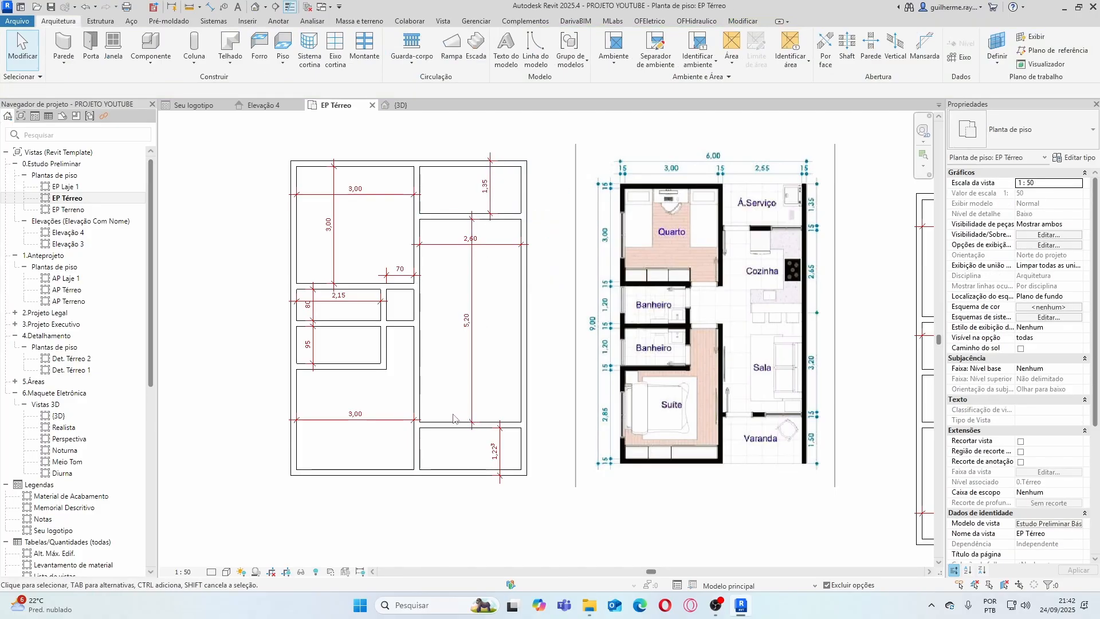
Move the new layout's wall above the Varanda by setting the Varanda's depth dimension to 1.5 m
click(454, 423)
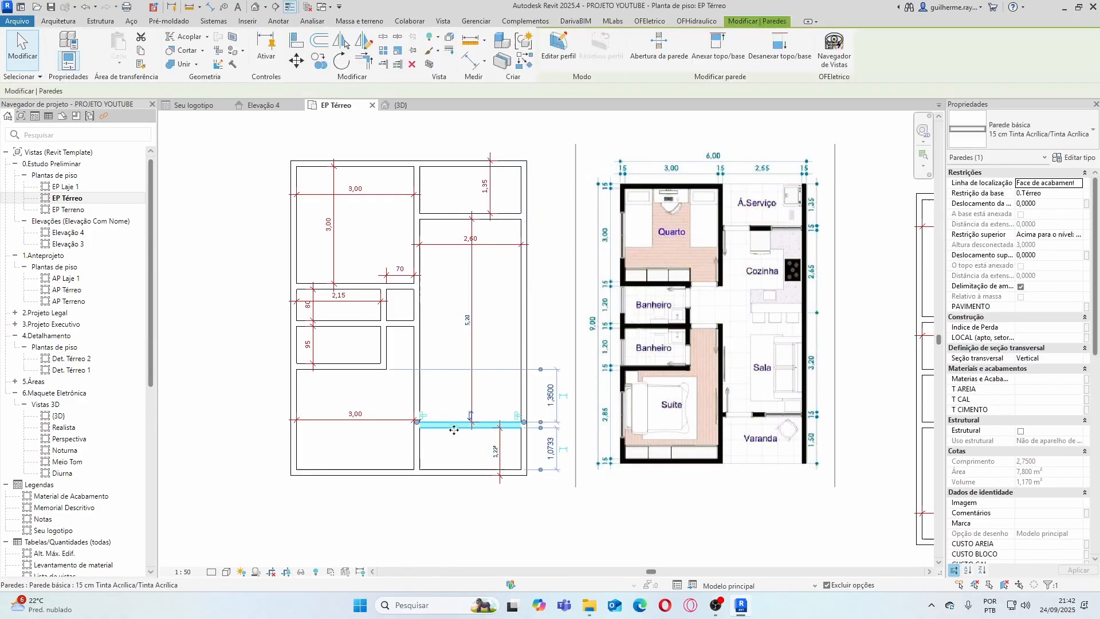
click(495, 452)
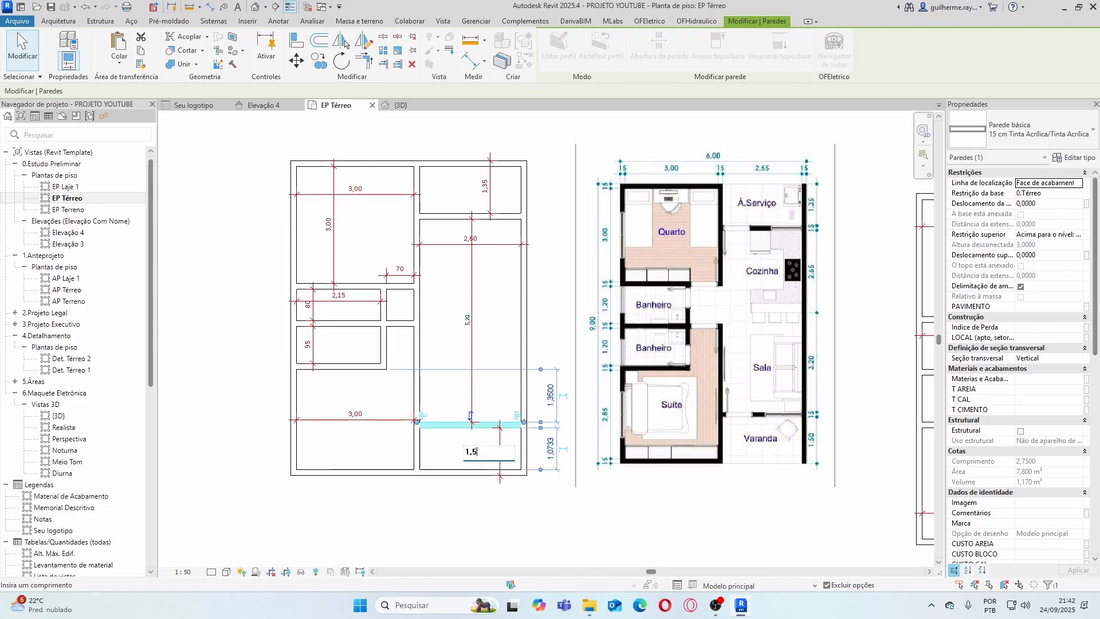
text(1,5)
key(Return)
key(Escape)
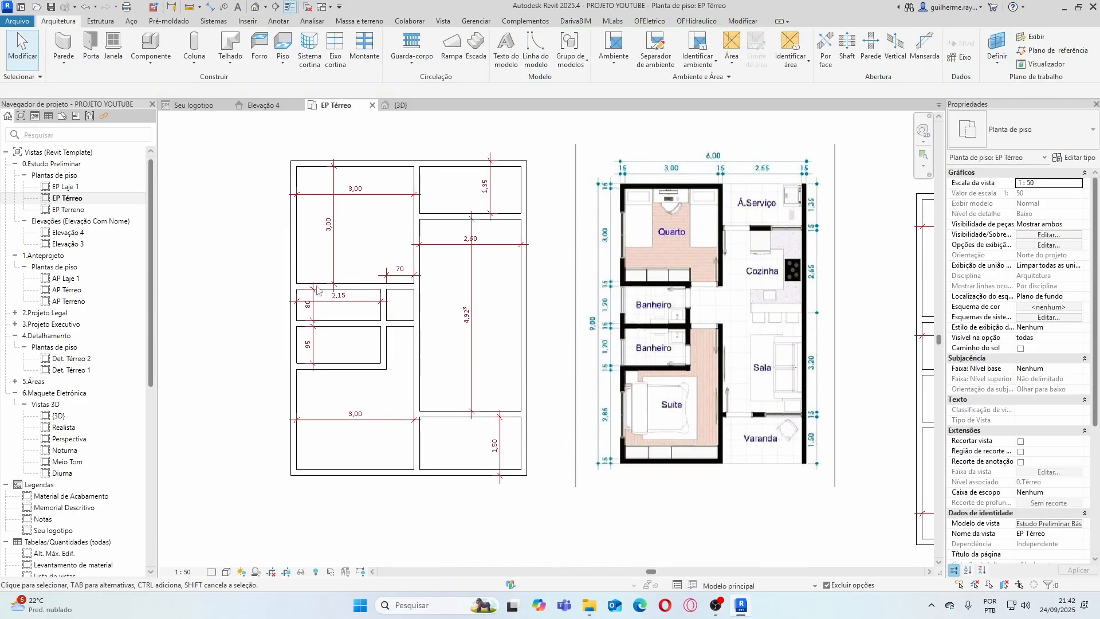
Move the wall between the two bathrooms by setting the upper bathroom's depth to 1.2 m
click(356, 324)
click(310, 305)
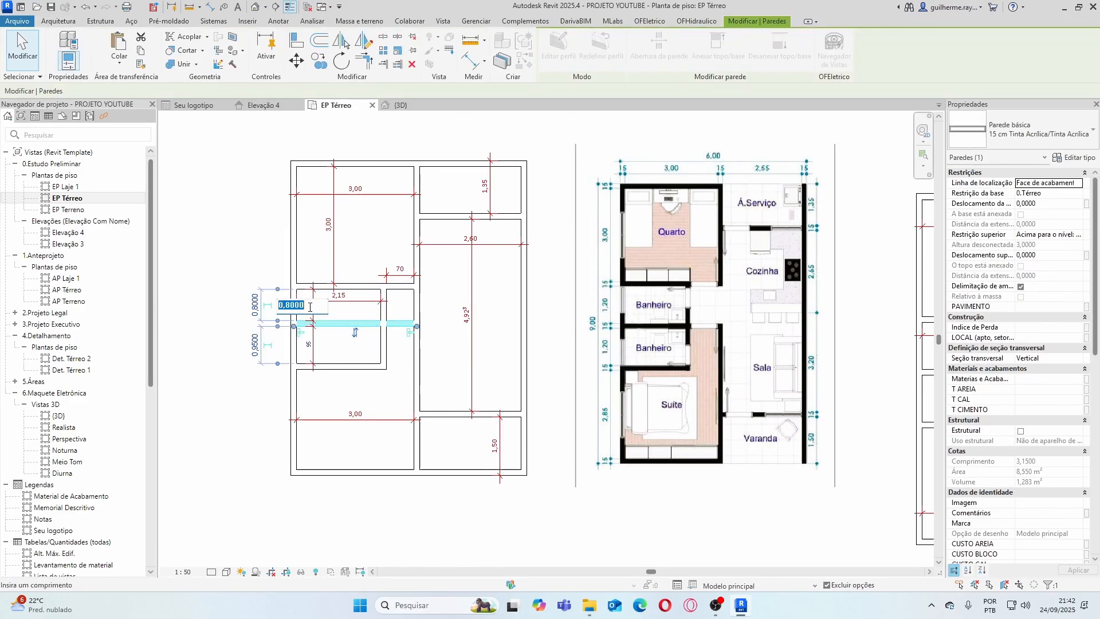
text(1,2)
key(Return)
key(Escape)
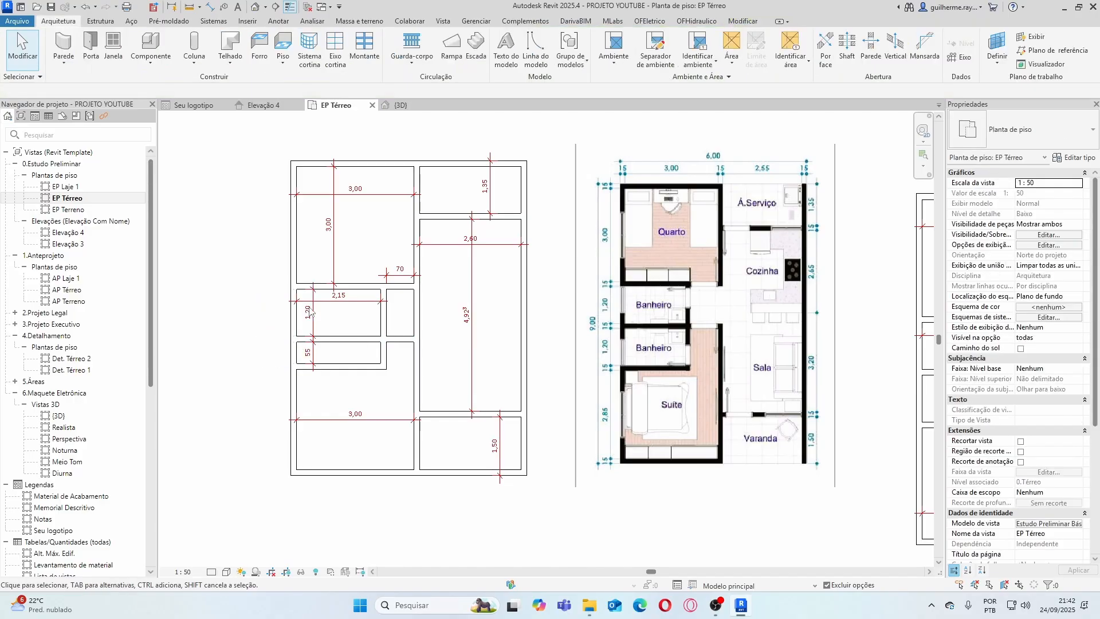
Move the lower bathroom's bottom wall by setting that bathroom's depth to 1.2 m
click(306, 365)
click(307, 357)
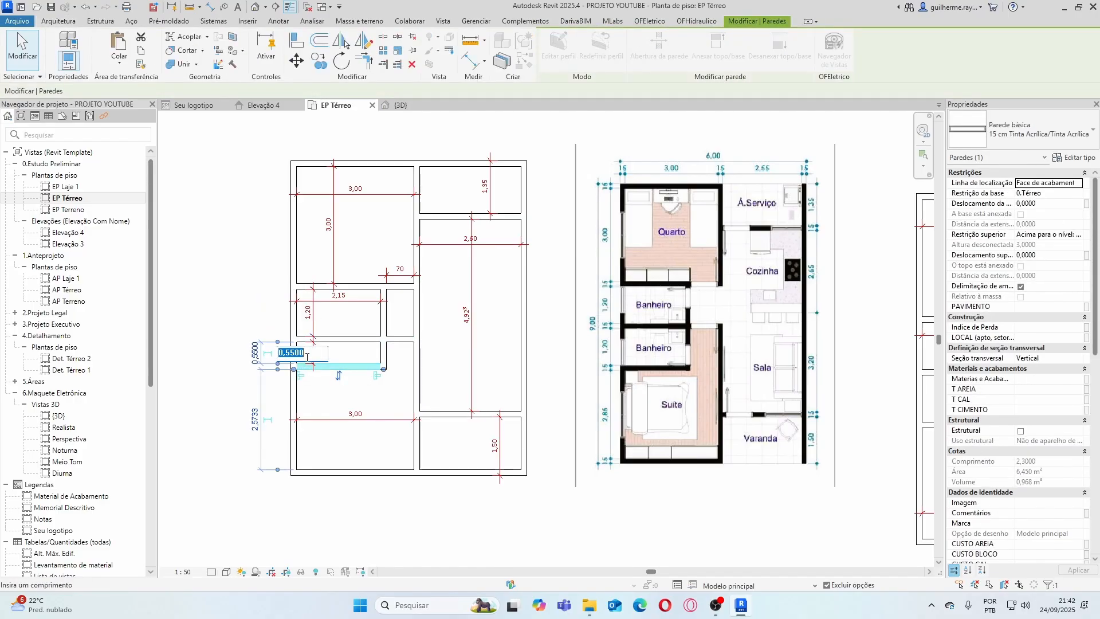
key(Return)
key(Escape)
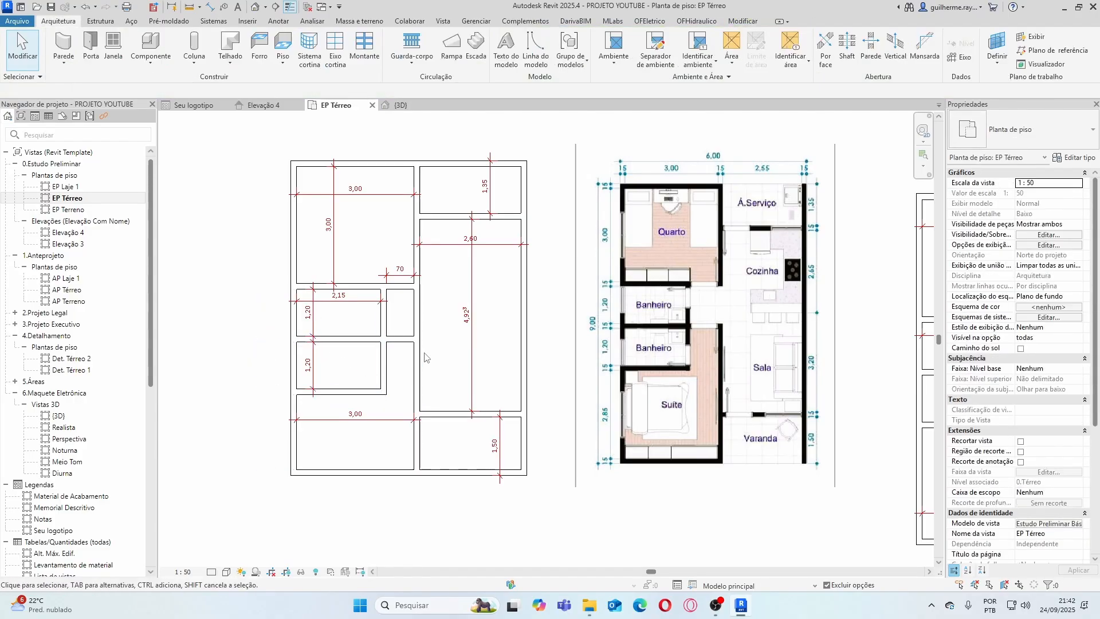
Move the new layout's long central wall by setting the Quarto's interior width to 3.35 m
click(418, 313)
scroll(356, 188, down, 2)
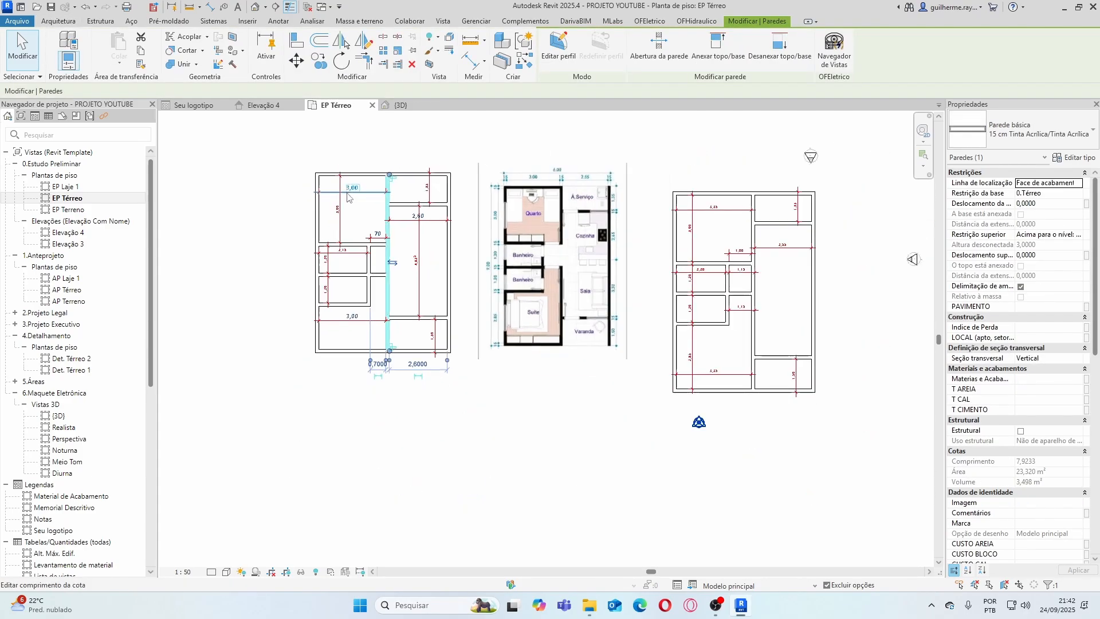
scroll(368, 194, down, 3)
scroll(624, 210, up, 7)
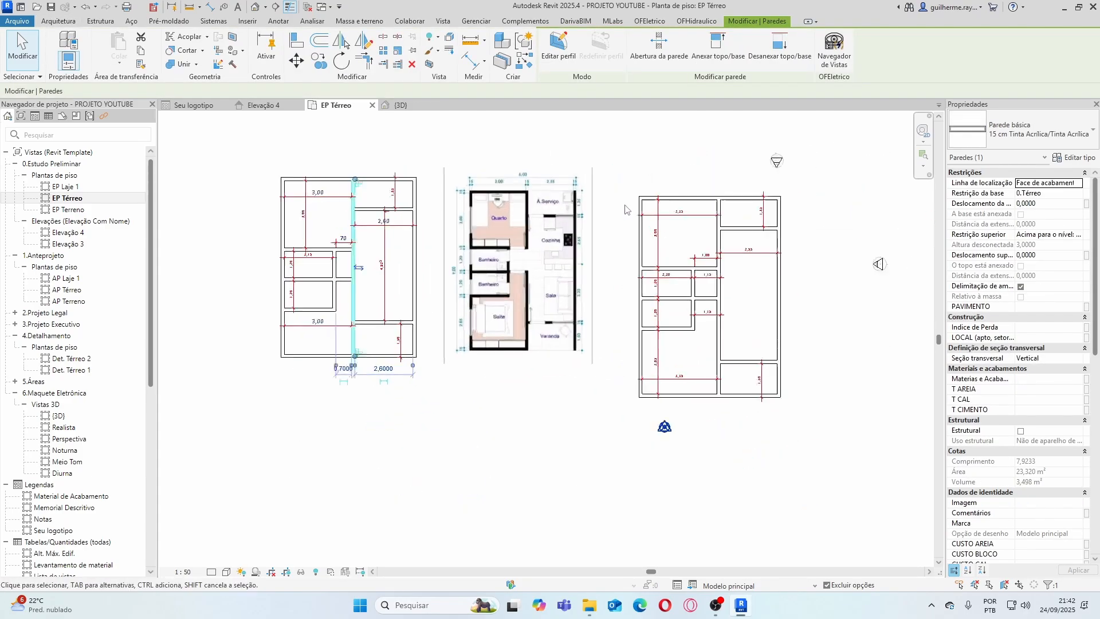
scroll(705, 216, down, 5)
scroll(303, 209, up, 3)
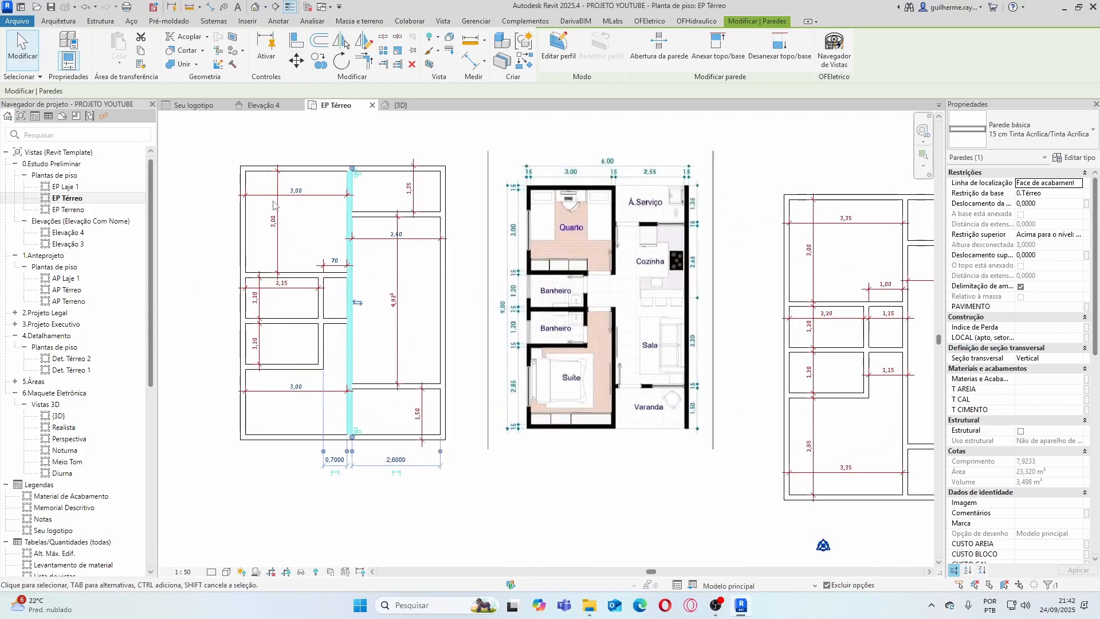
click(304, 197)
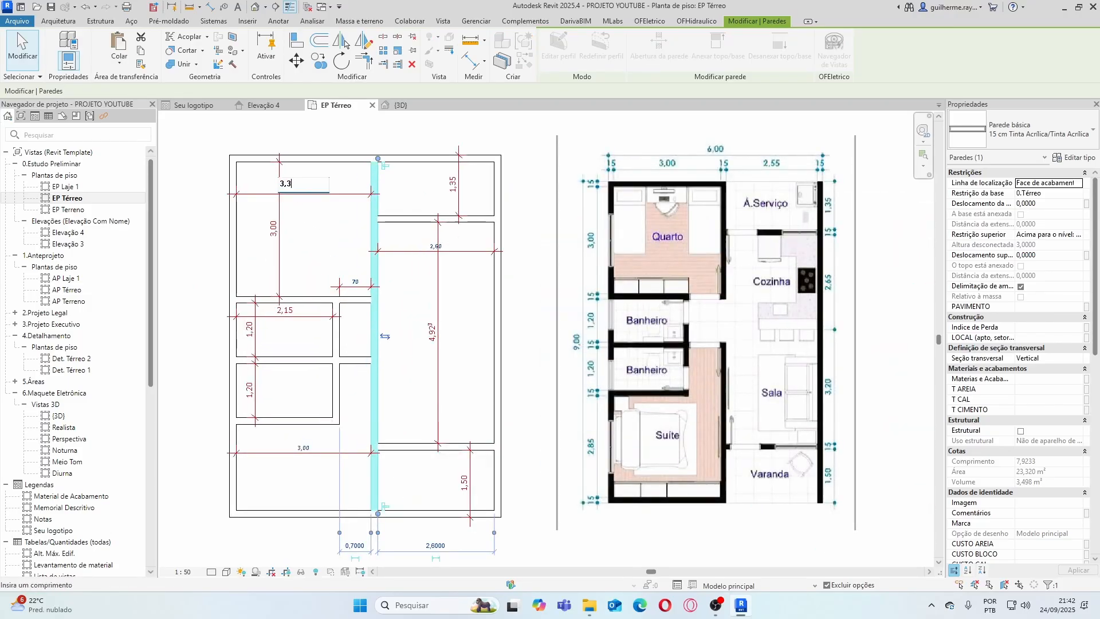
key(Return)
key(Escape)
Move the wall on the bathrooms' inner side by setting the upper bathroom's interior width to 2.2 m
scroll(395, 213, down, 4)
scroll(373, 265, up, 5)
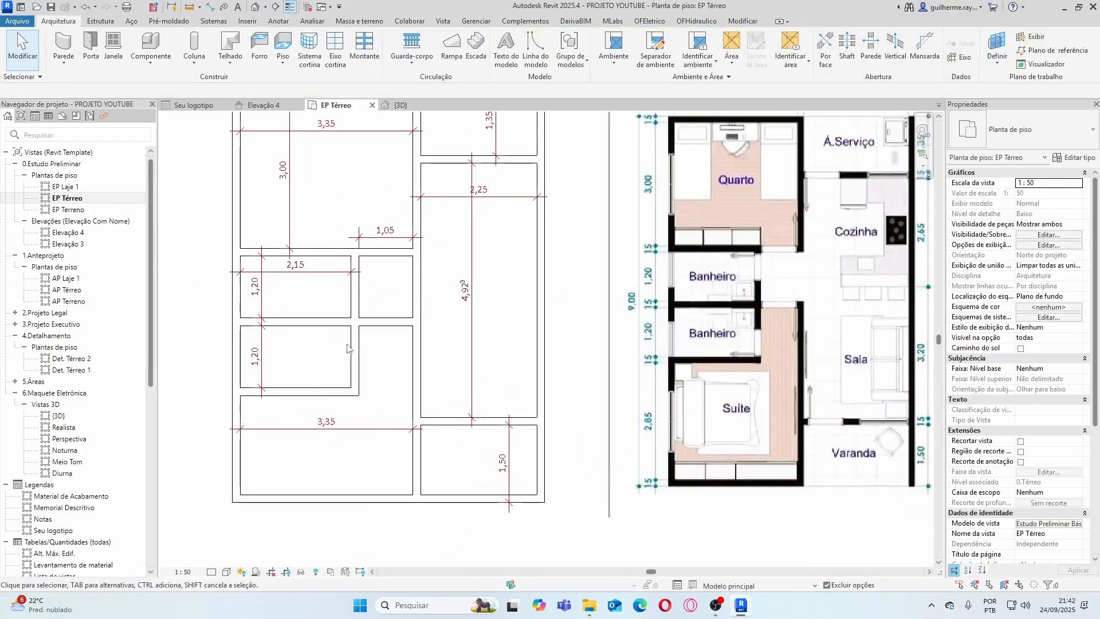
click(359, 300)
click(307, 264)
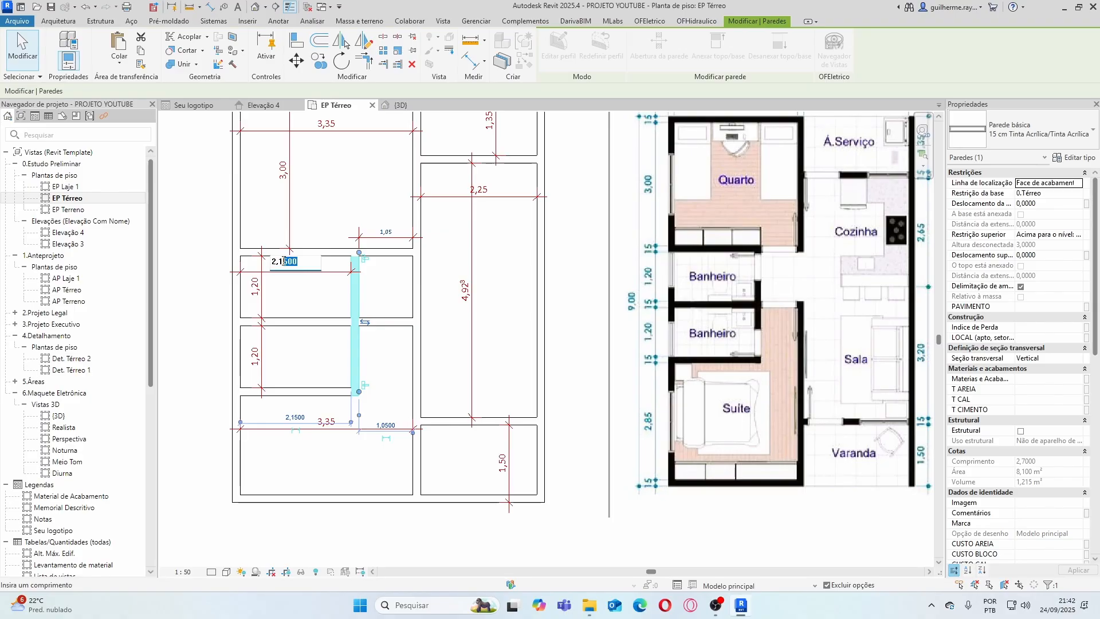
key(Return)
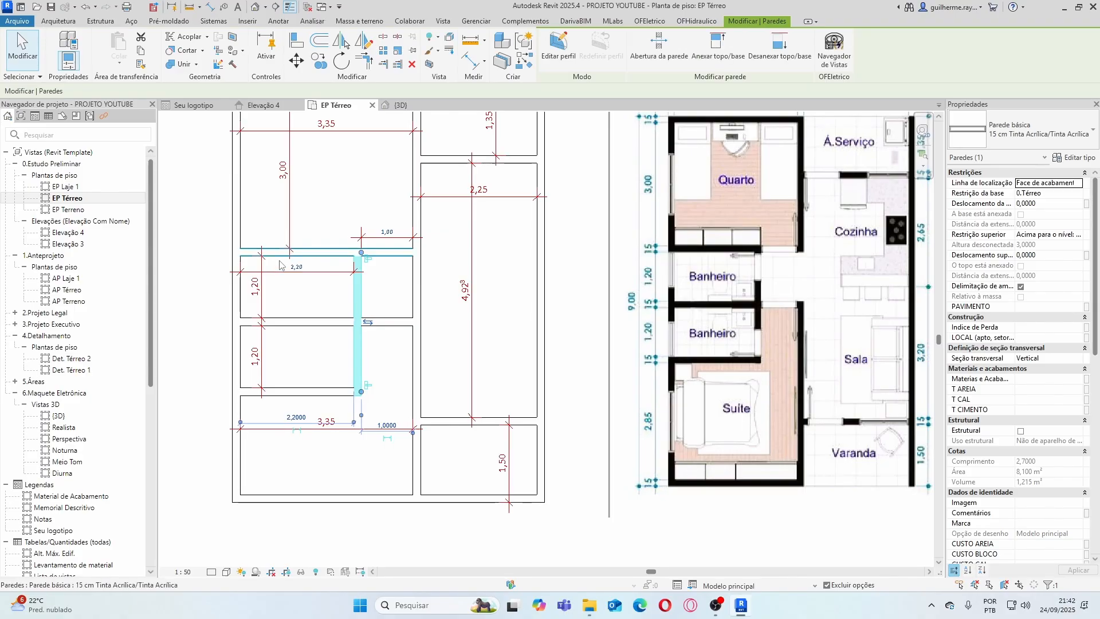
key(Escape)
Examine the new layout's Suite and Varanda area and its lower outer wall against the reference plan's dimensions
scroll(411, 284, down, 3)
scroll(410, 284, up, 2)
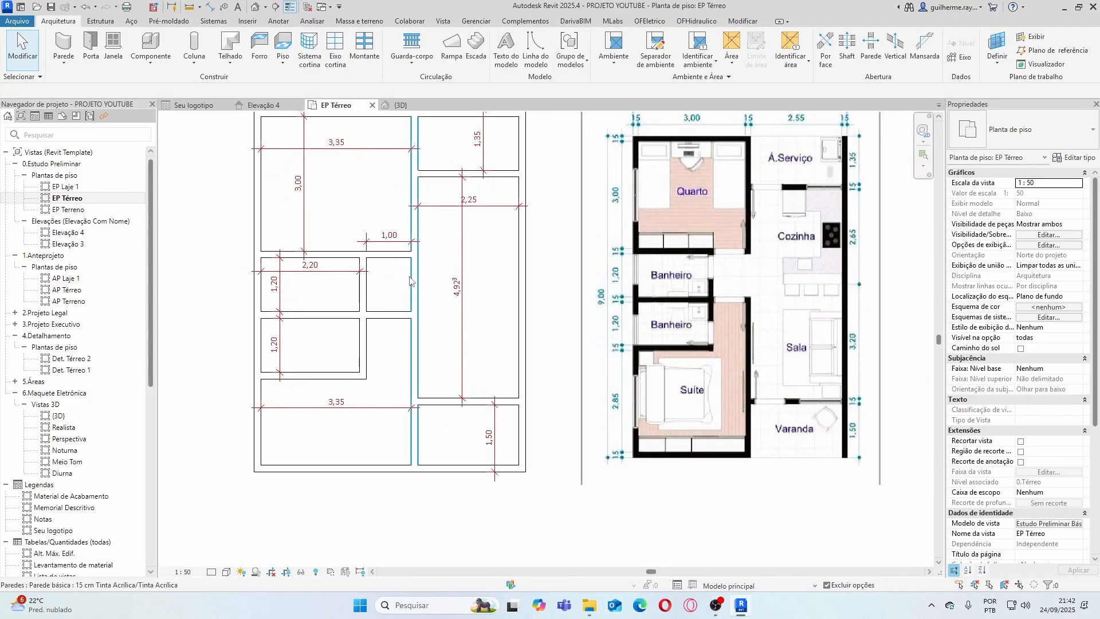
scroll(410, 281, down, 3)
scroll(352, 365, up, 2)
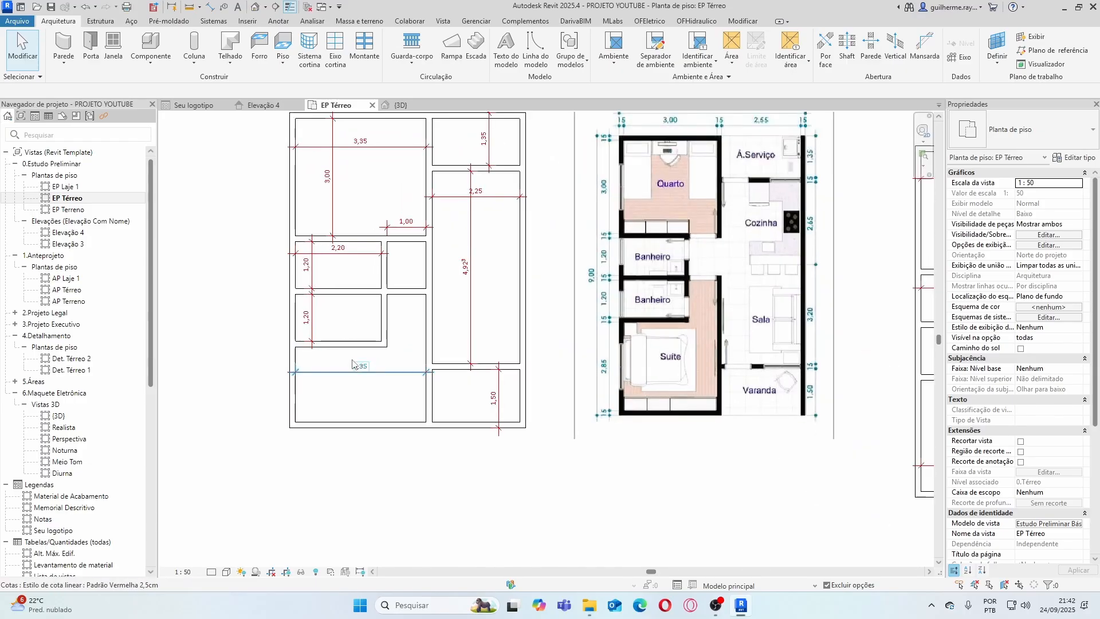
scroll(352, 364, down, 2)
scroll(366, 367, up, 2)
click(383, 387)
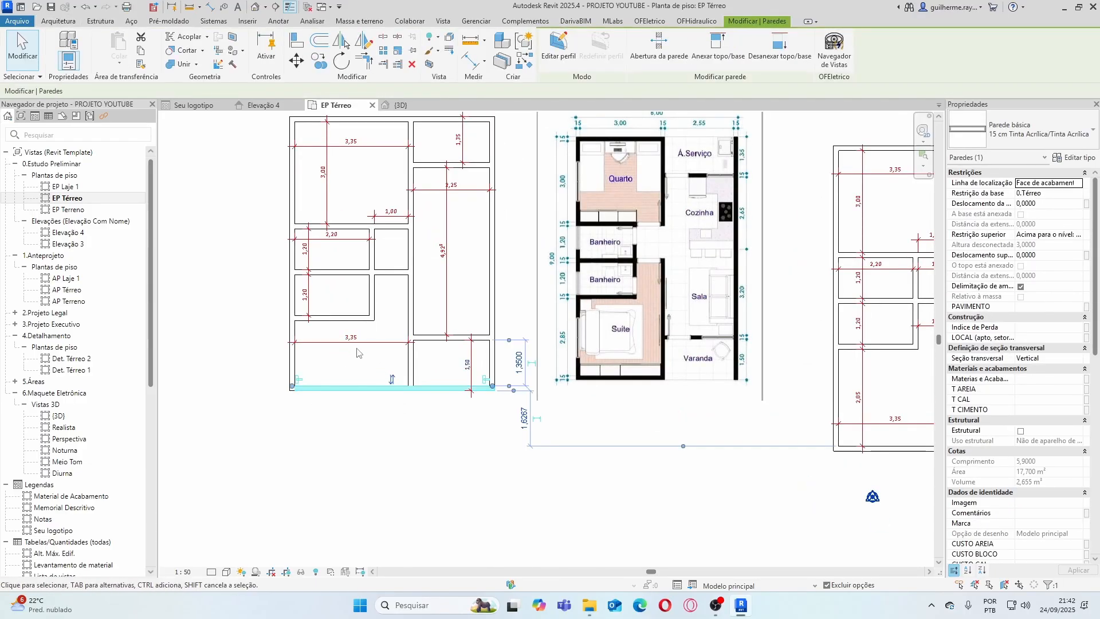
key(Escape)
scroll(412, 355, down, 3)
scroll(455, 358, up, 4)
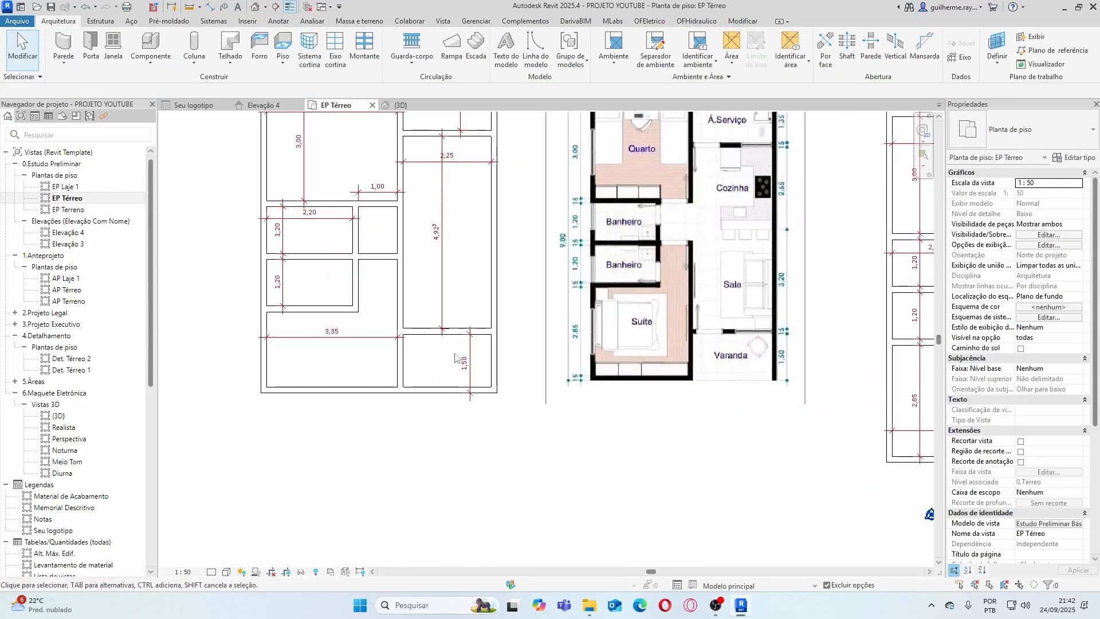
scroll(449, 343, down, 3)
scroll(449, 344, up, 3)
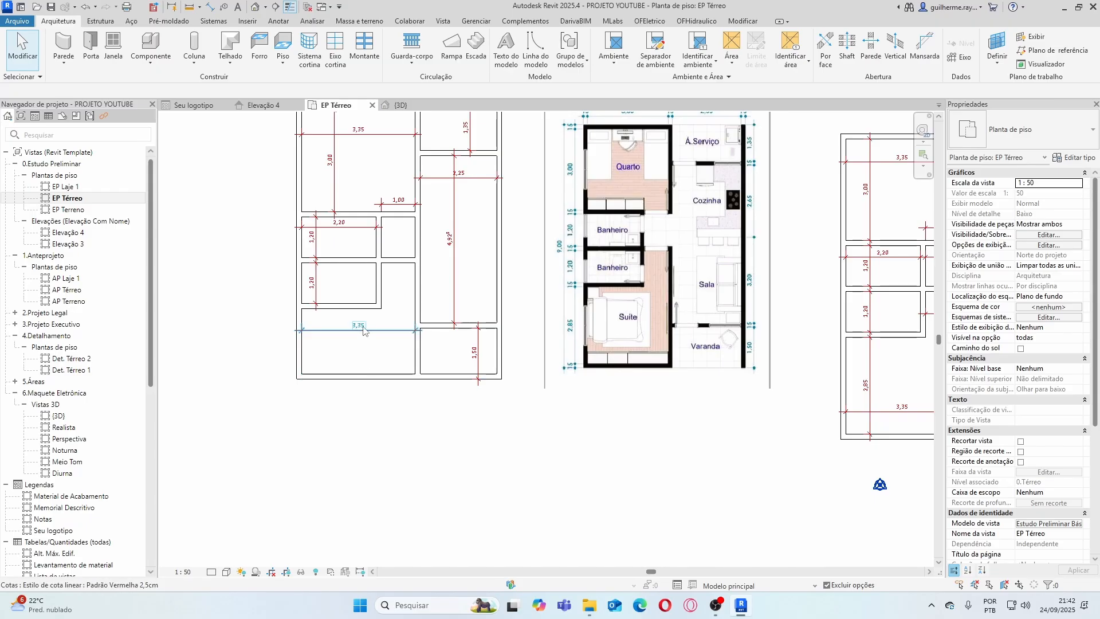
Move the new layout's lower outer wall by setting its temporary distance to the wall above the Varanda to 2.85 m
scroll(378, 363, down, 2)
click(377, 362)
scroll(379, 350, up, 1)
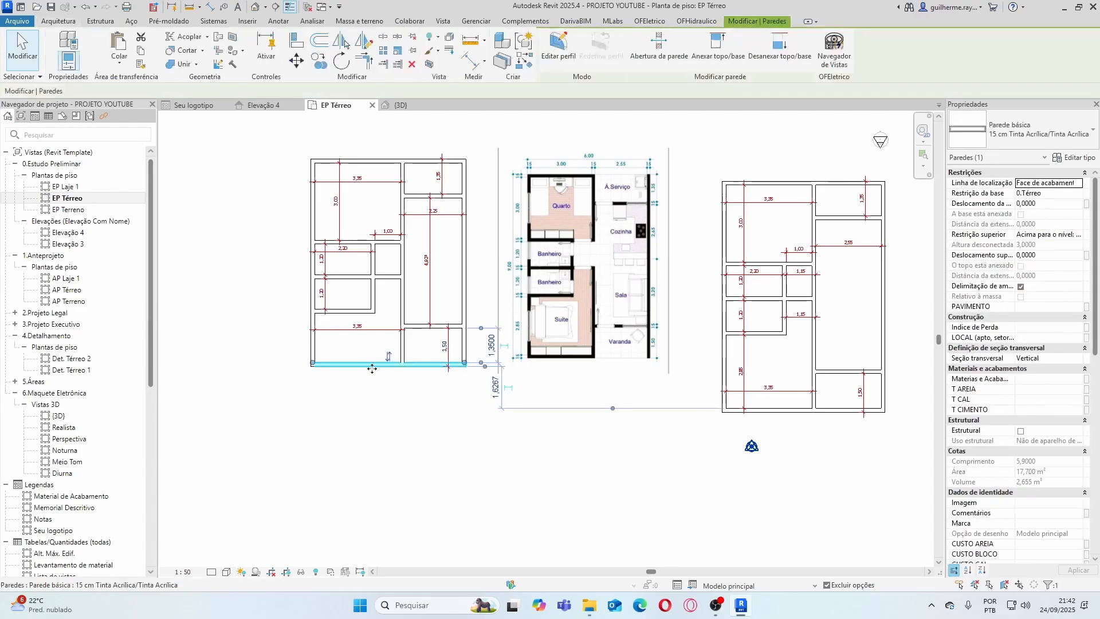
click(496, 347)
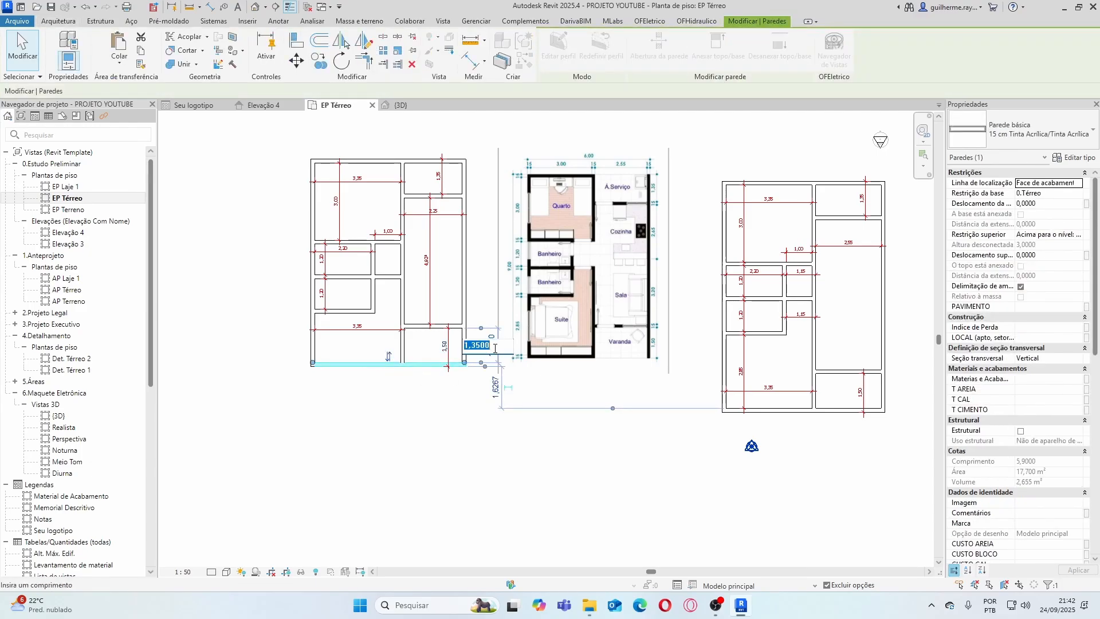
key(Return)
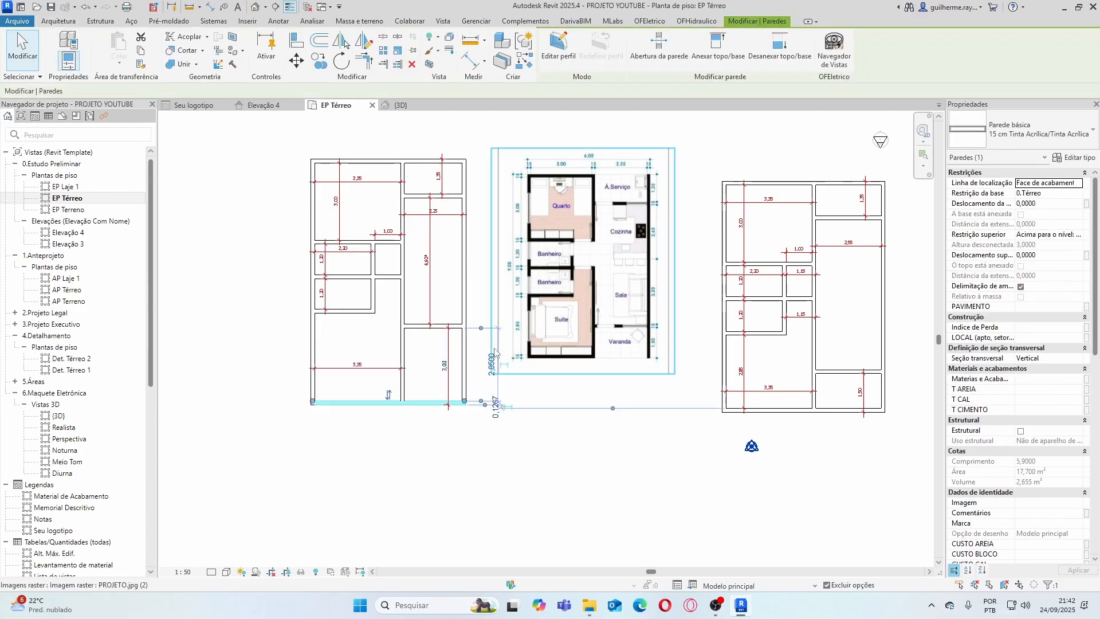
Reposition the wall above the Varanda by setting the Varanda's depth dimension to 1.5 m again after the outer wall's move
scroll(496, 347, up, 4)
middle_drag(384, 357, 462, 343)
click(461, 343)
click(461, 299)
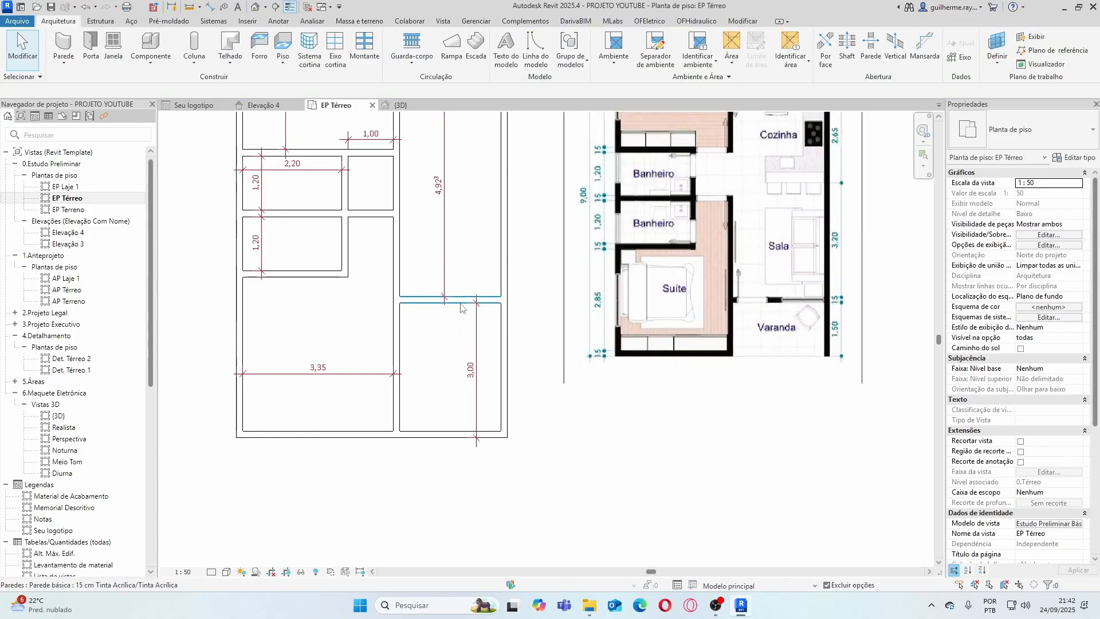
click(472, 370)
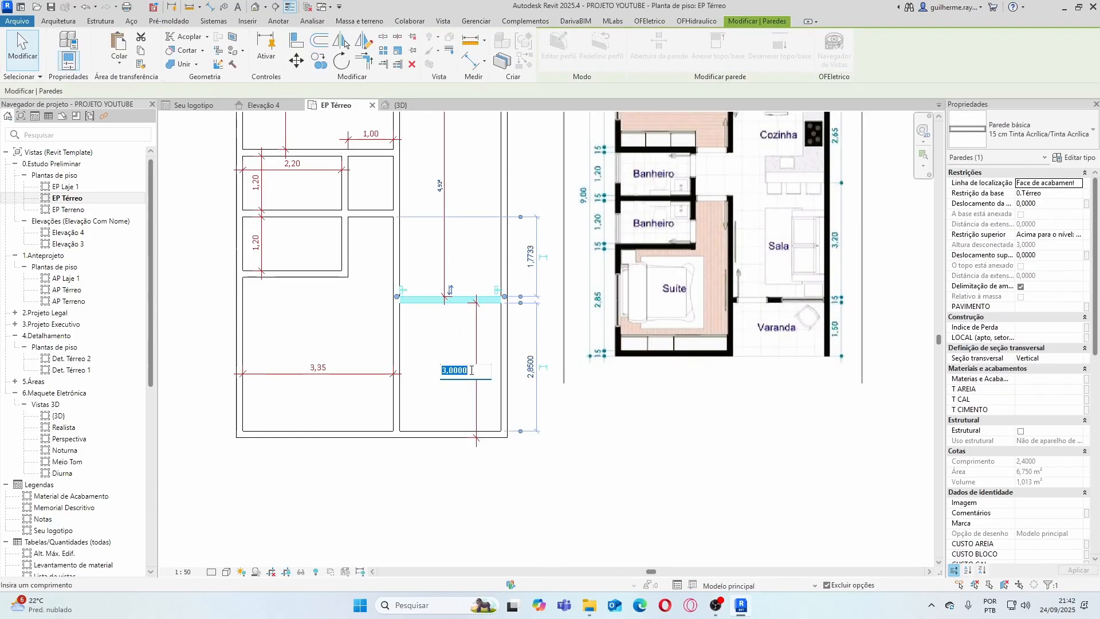
key(Return)
key(Escape)
Move the new layout's right outer wall by setting the kitchen and living area's interior width to 2.55 m
scroll(500, 384, down, 3)
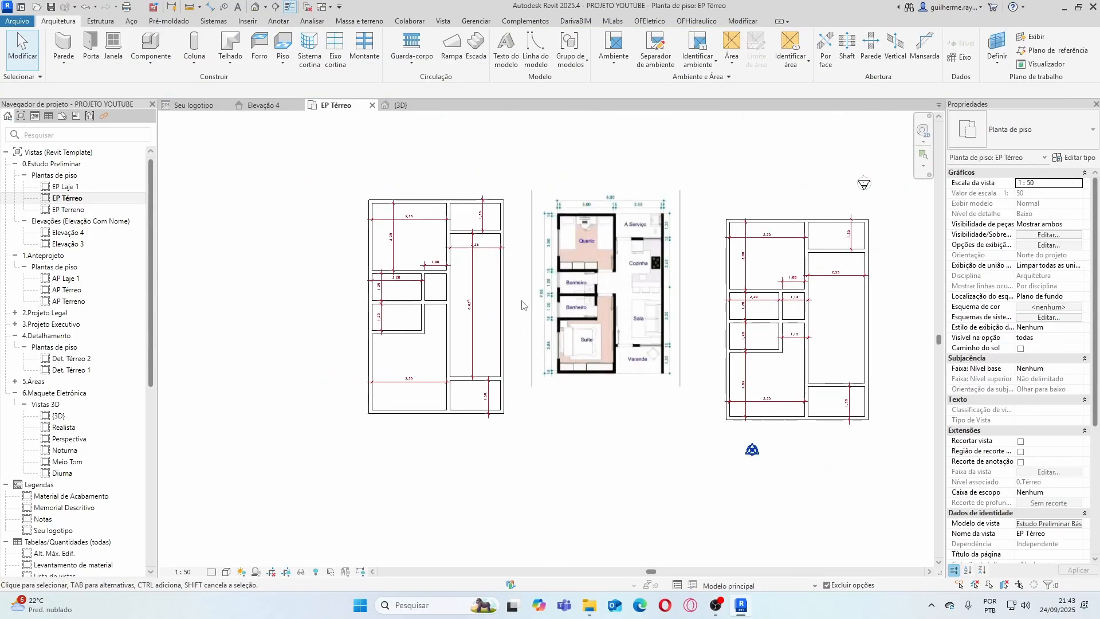
scroll(523, 304, up, 3)
scroll(452, 316, down, 2)
scroll(497, 291, up, 3)
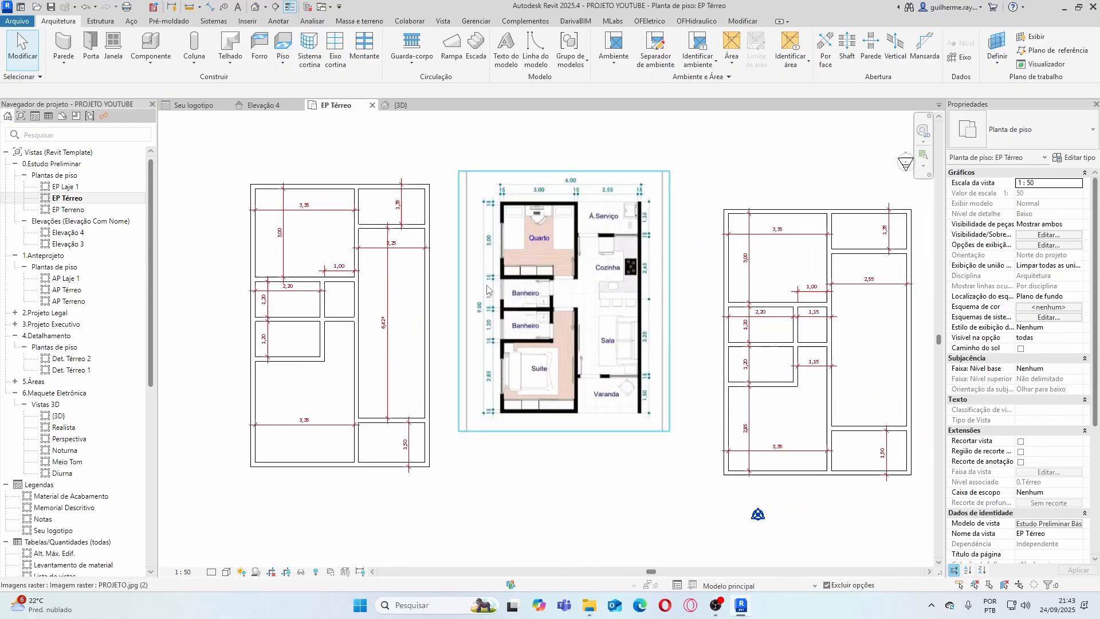
click(418, 242)
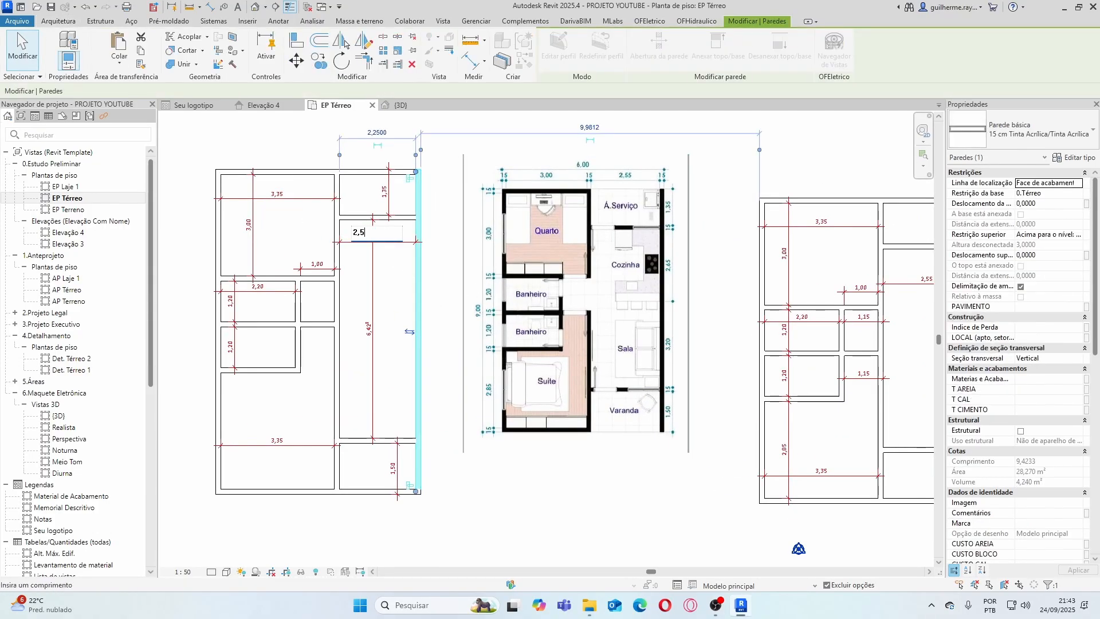
text(5)
key(Return)
key(Escape)
Delete the whole second layout beside the reference plan, including its walls and dimensions
scroll(421, 282, down, 3)
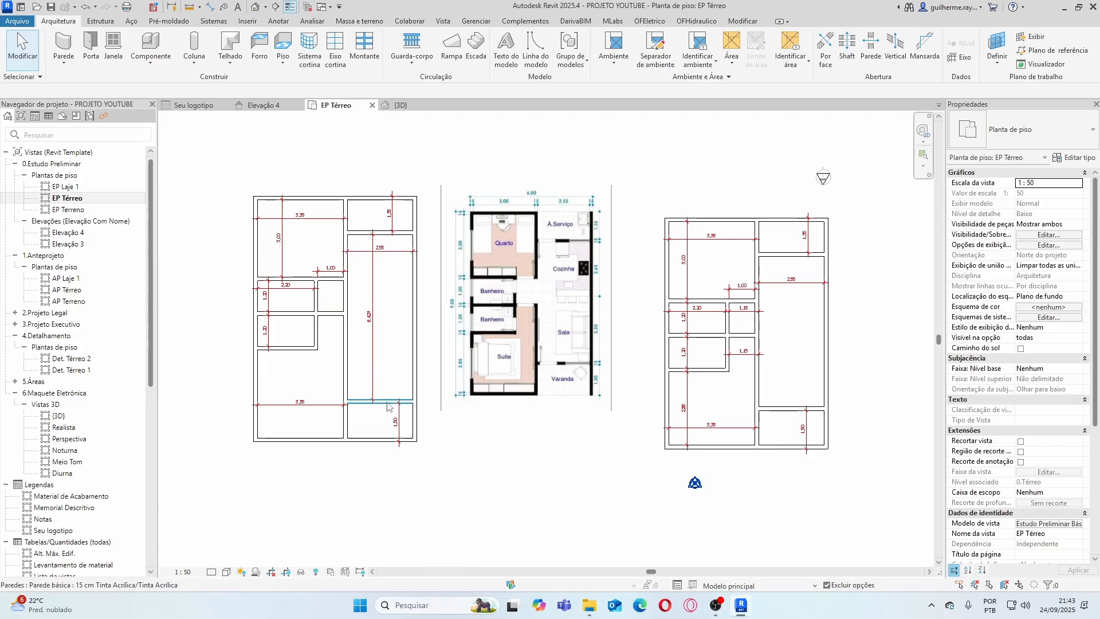
scroll(394, 408, up, 1)
scroll(397, 410, down, 2)
scroll(349, 338, up, 1)
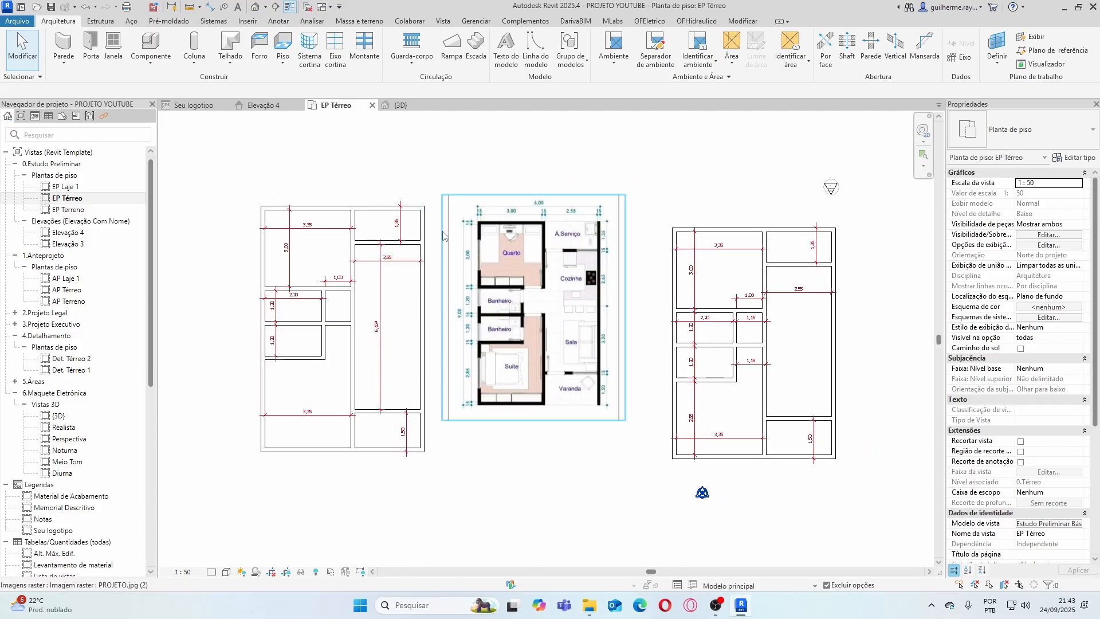
drag(427, 168, 244, 481)
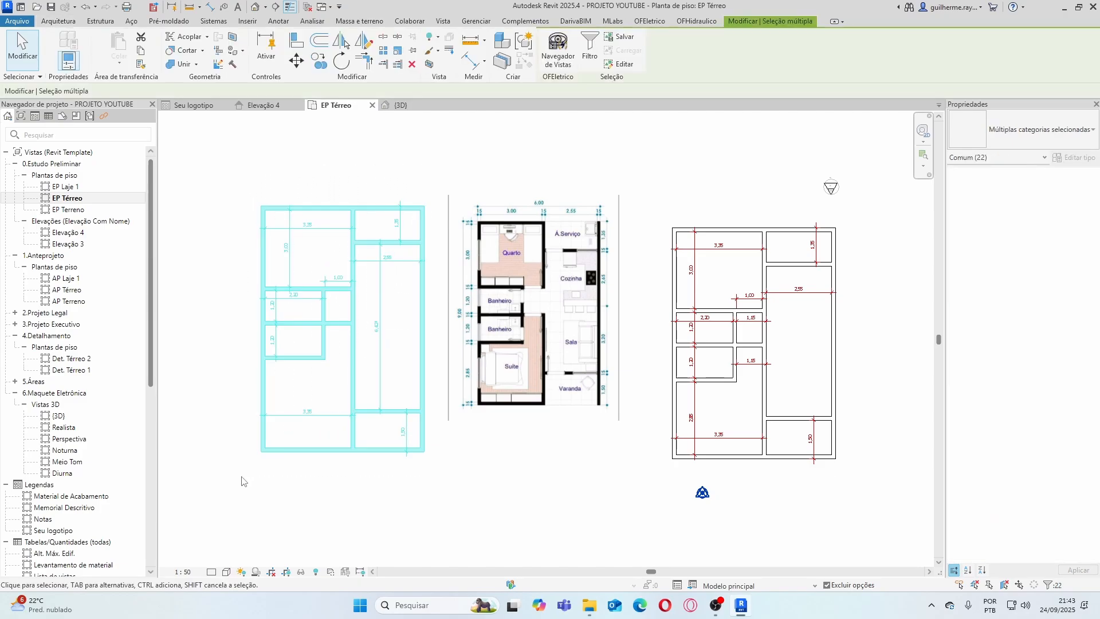
key(Delete)
Move the original layout's right outer wall by setting the kitchen and living area's width dimension to 2.7 m
scroll(244, 481, down, 3)
scroll(493, 356, up, 5)
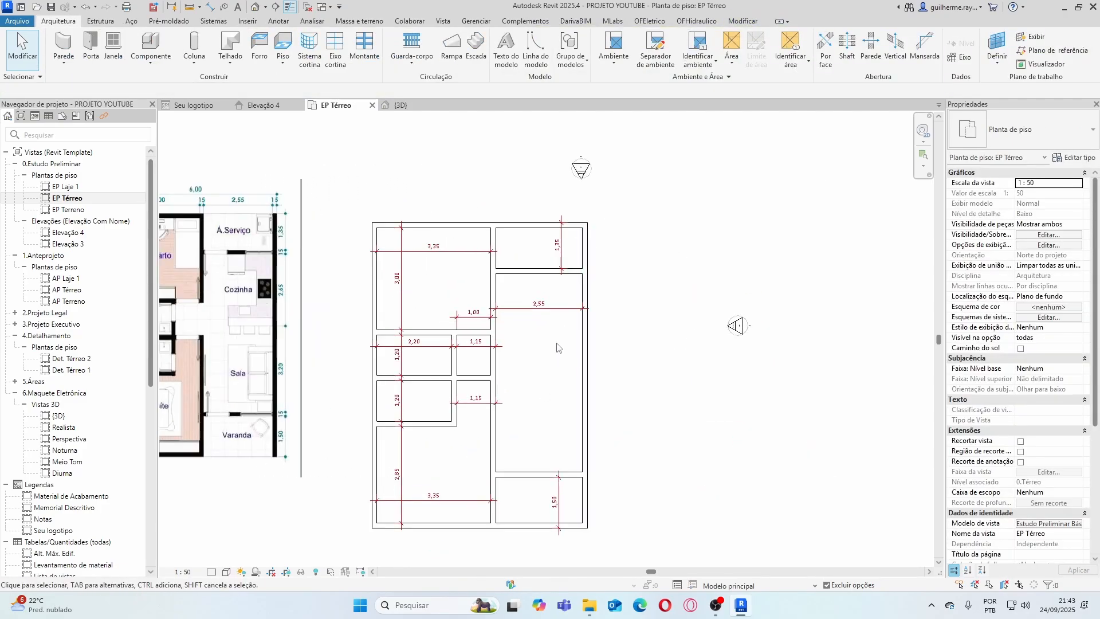
scroll(512, 270, down, 3)
scroll(542, 342, up, 3)
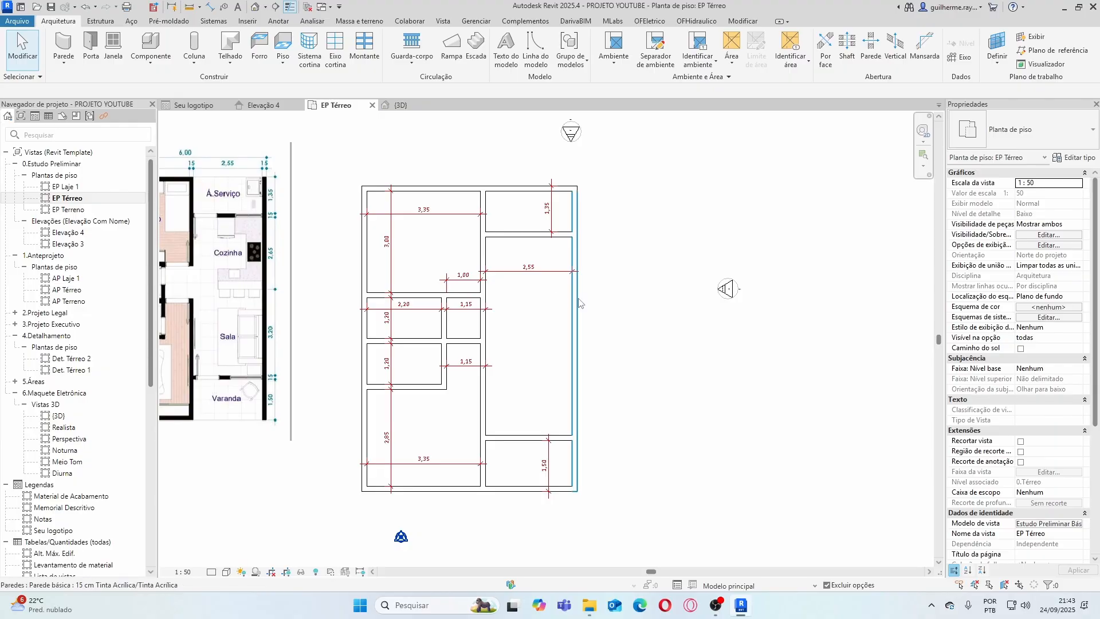
click(577, 303)
click(535, 268)
scroll(532, 266, up, 1)
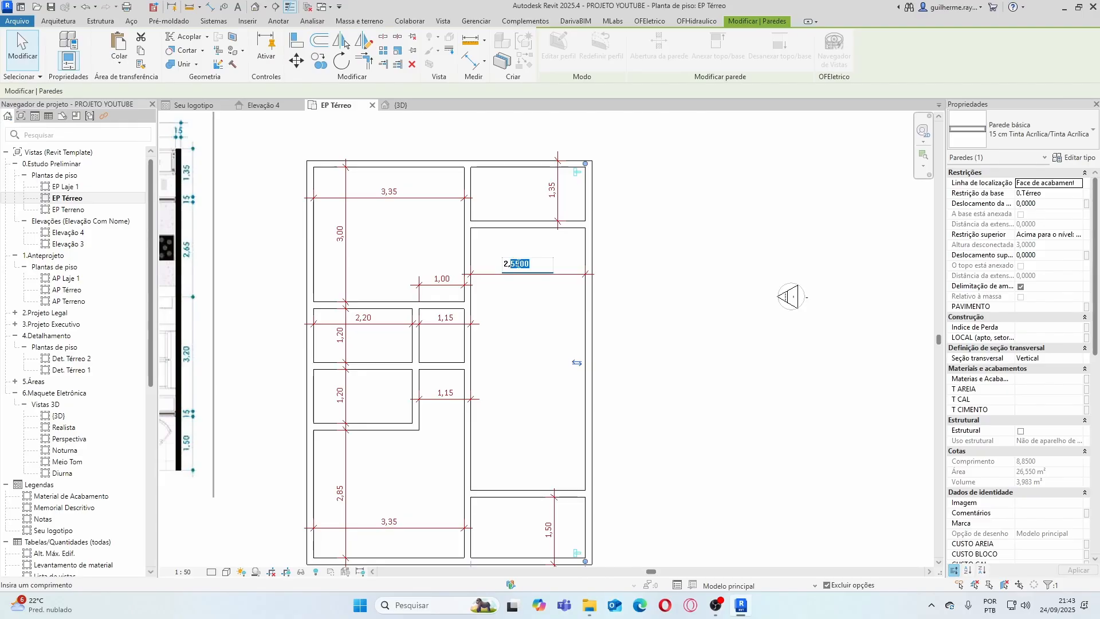
key(Return)
key(Escape)
scroll(552, 272, down, 3)
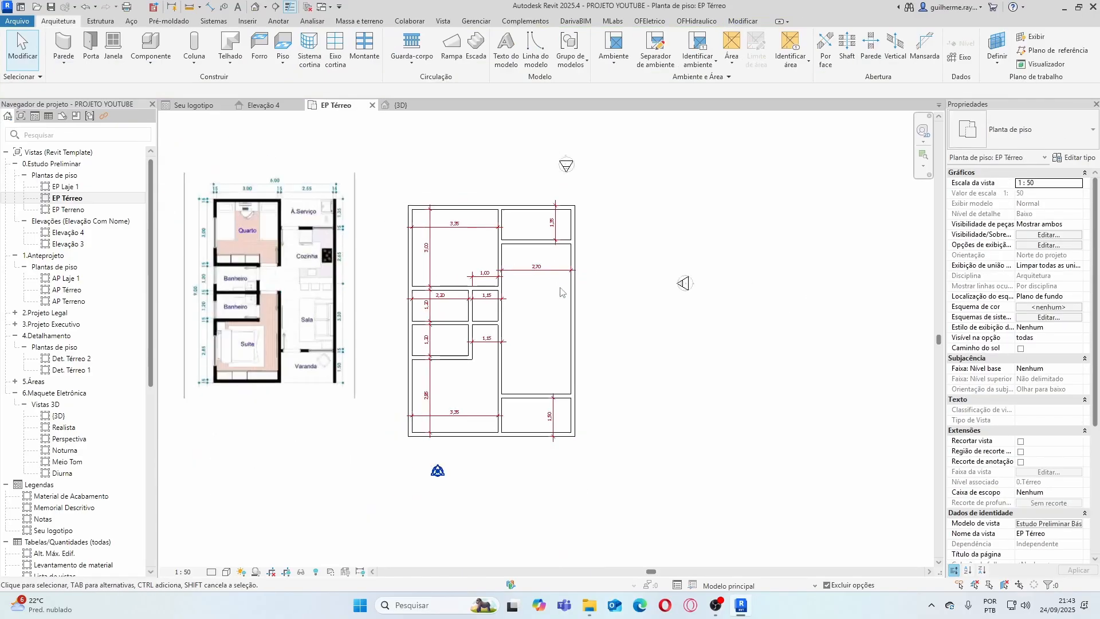
scroll(559, 267, down, 2)
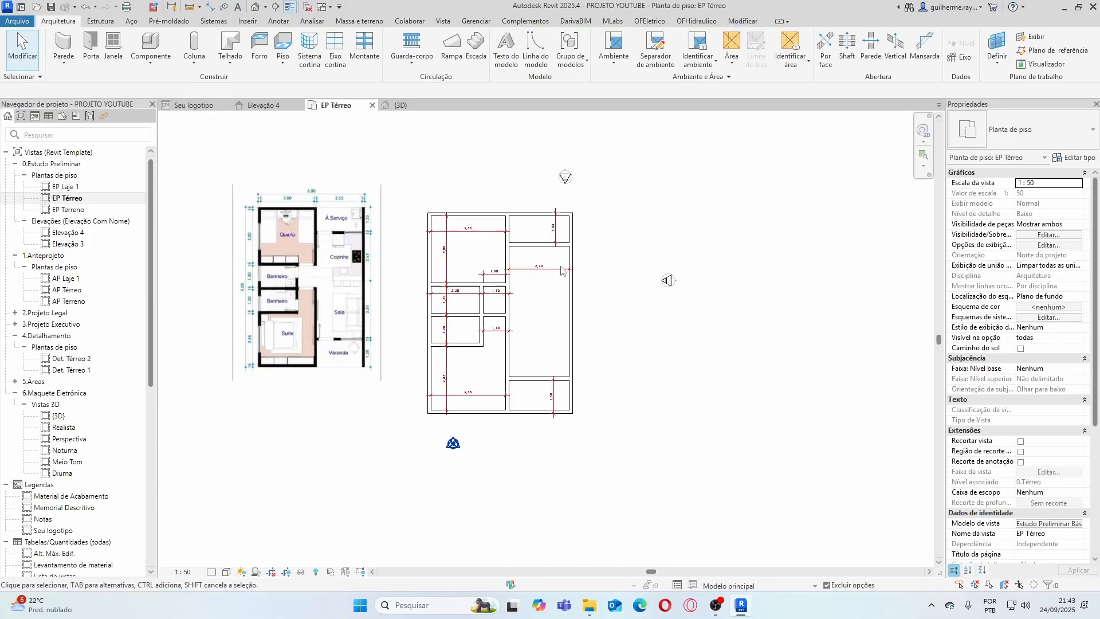
Examine the modelled ground-floor walls and their room dimensions against the reference plan image
scroll(533, 263, up, 2)
scroll(533, 269, up, 1)
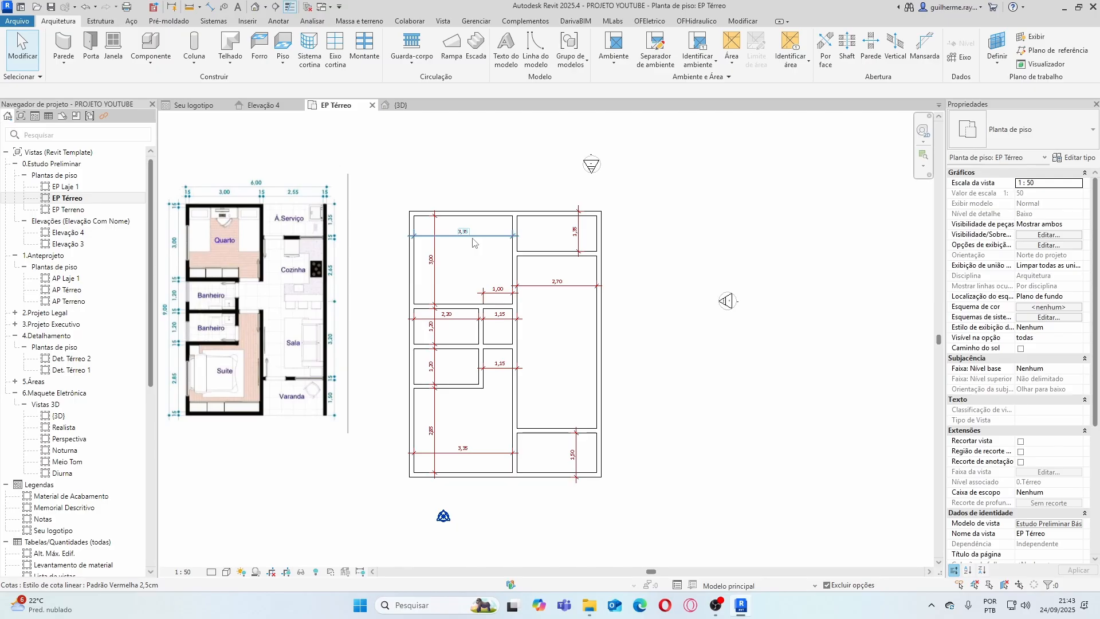
scroll(487, 240, up, 1)
scroll(552, 267, up, 2)
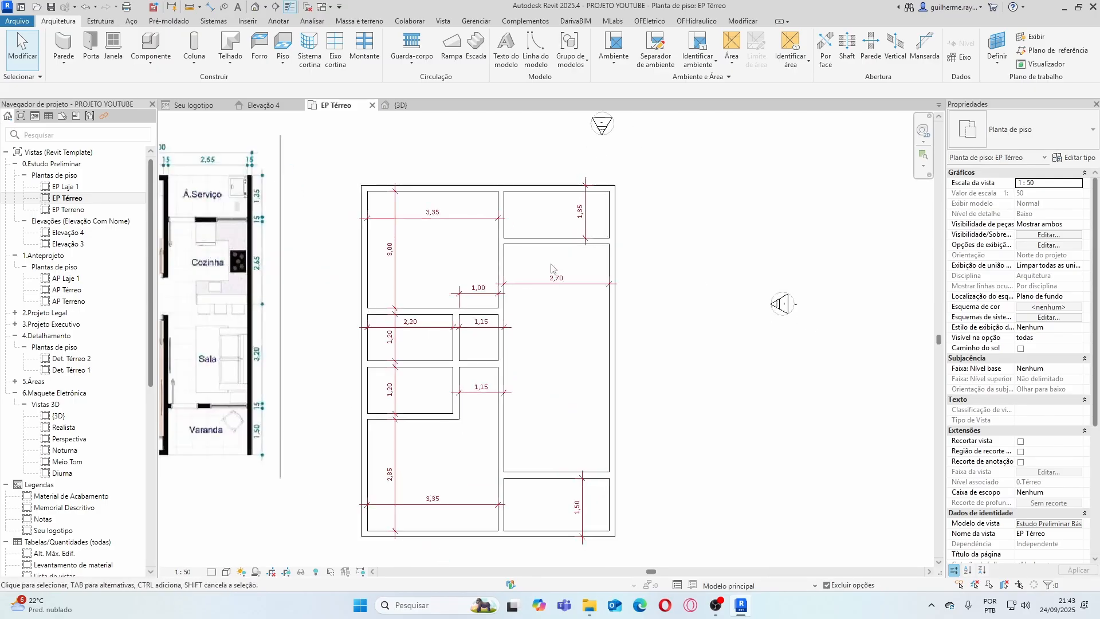
scroll(553, 286, down, 3)
scroll(553, 318, up, 1)
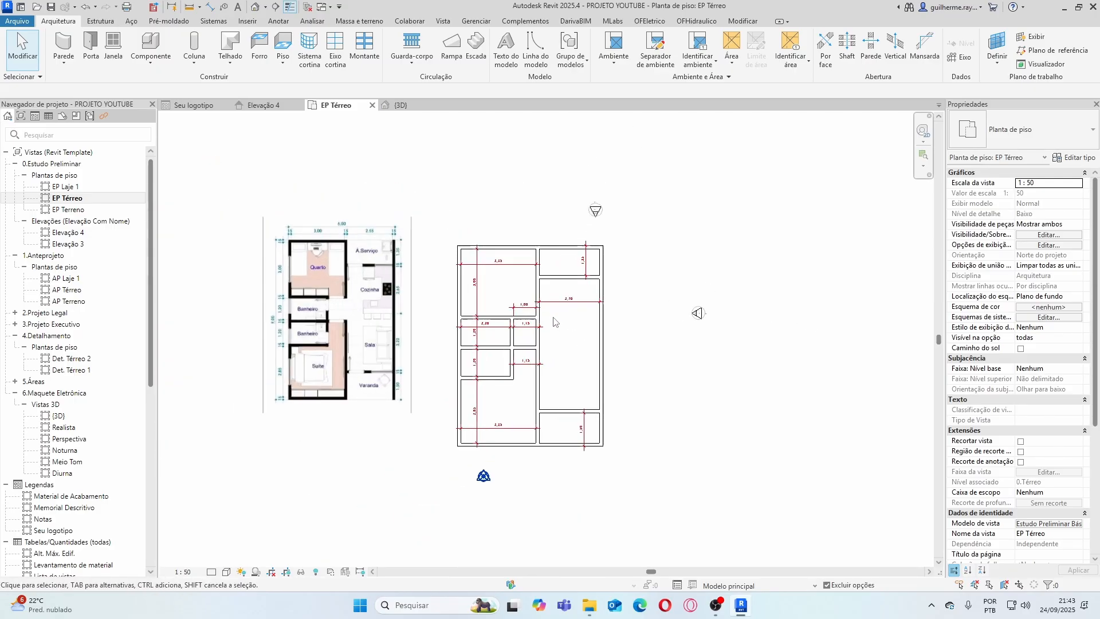
scroll(559, 309, up, 3)
scroll(569, 295, down, 2)
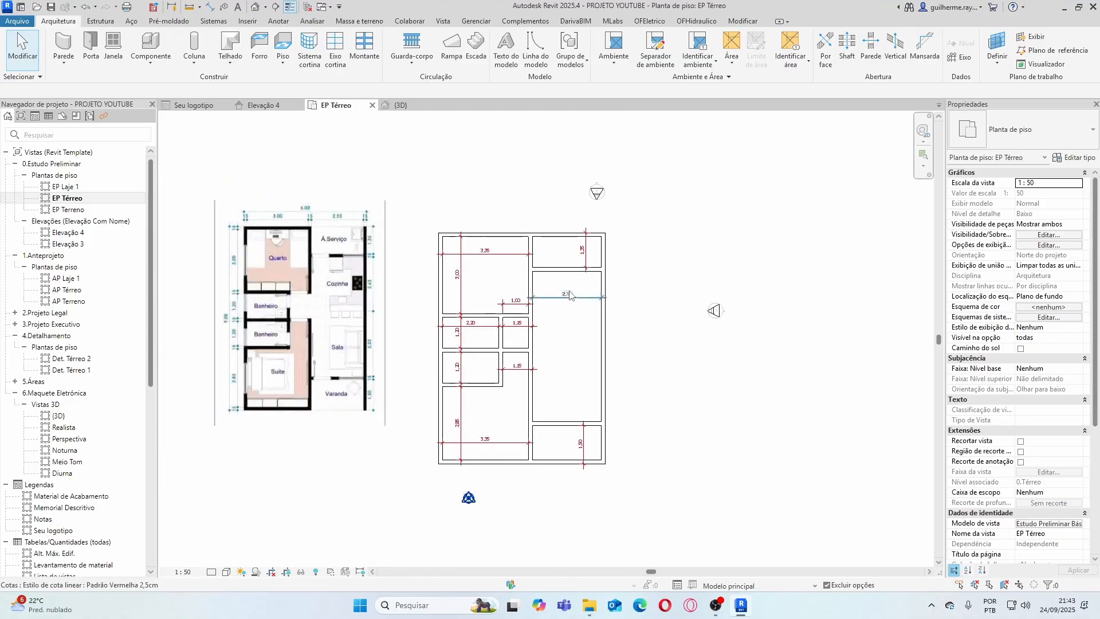
scroll(569, 295, down, 1)
scroll(578, 281, up, 2)
scroll(595, 256, down, 2)
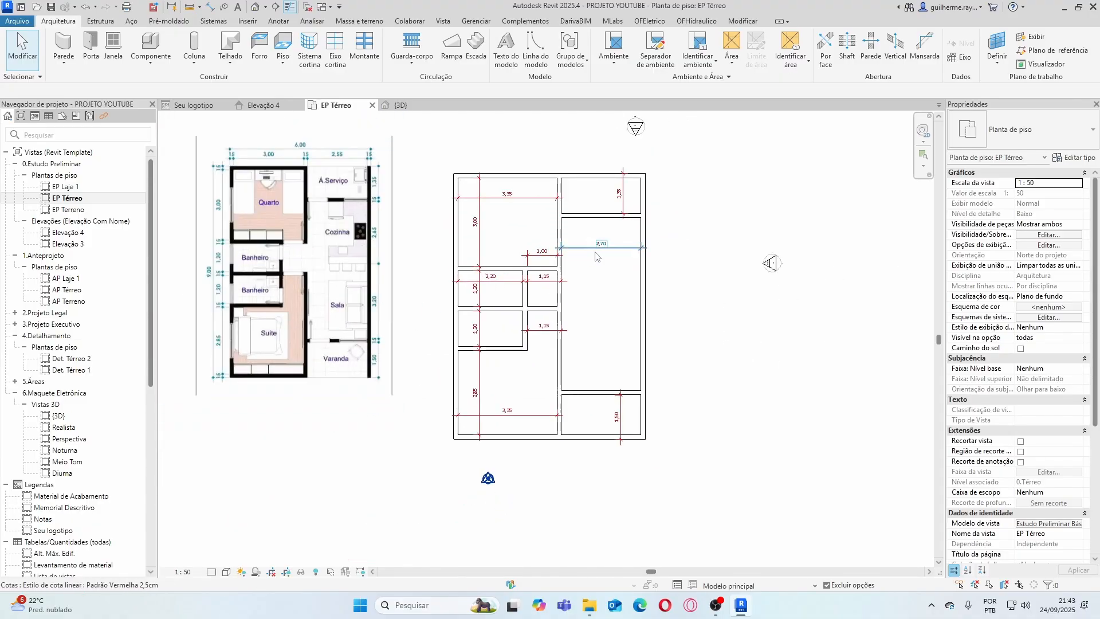
scroll(608, 292, down, 1)
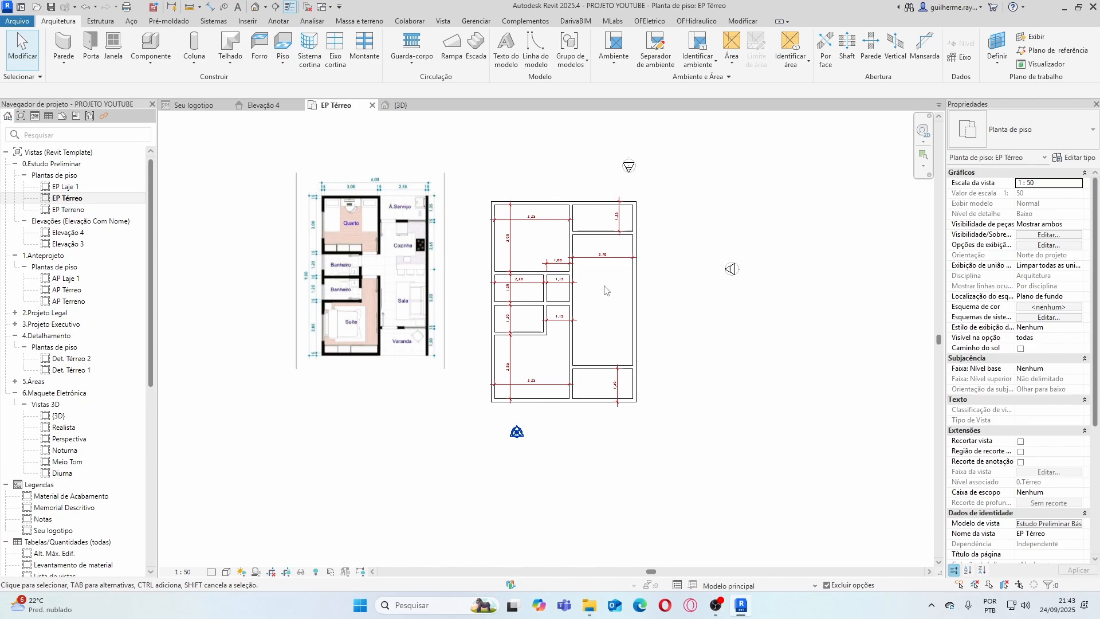
scroll(605, 291, down, 1)
scroll(633, 268, up, 1)
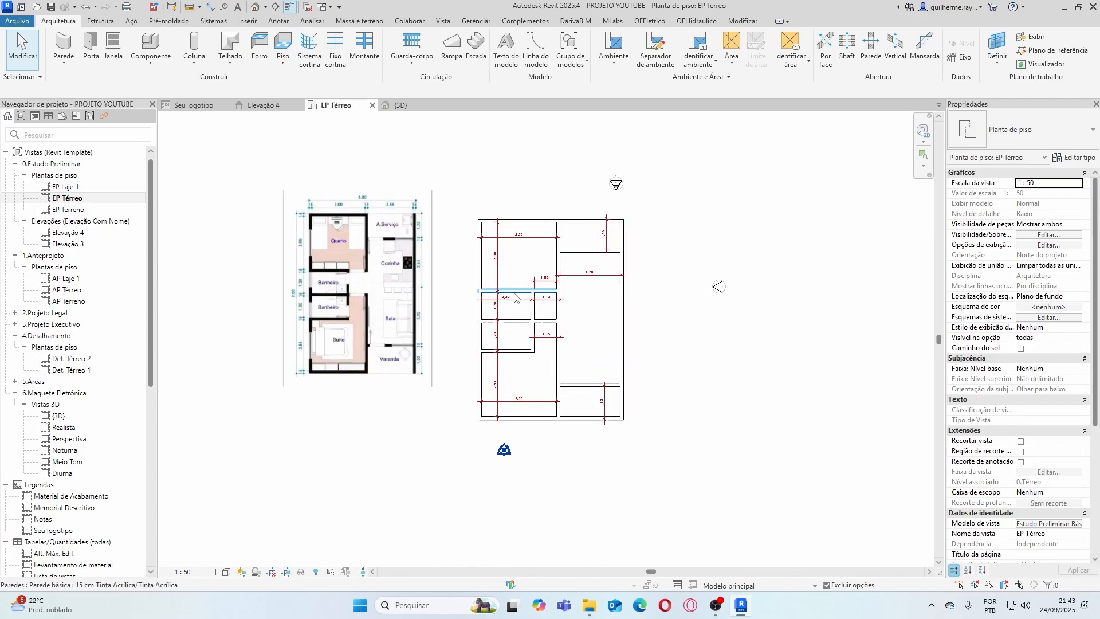
scroll(538, 236, up, 1)
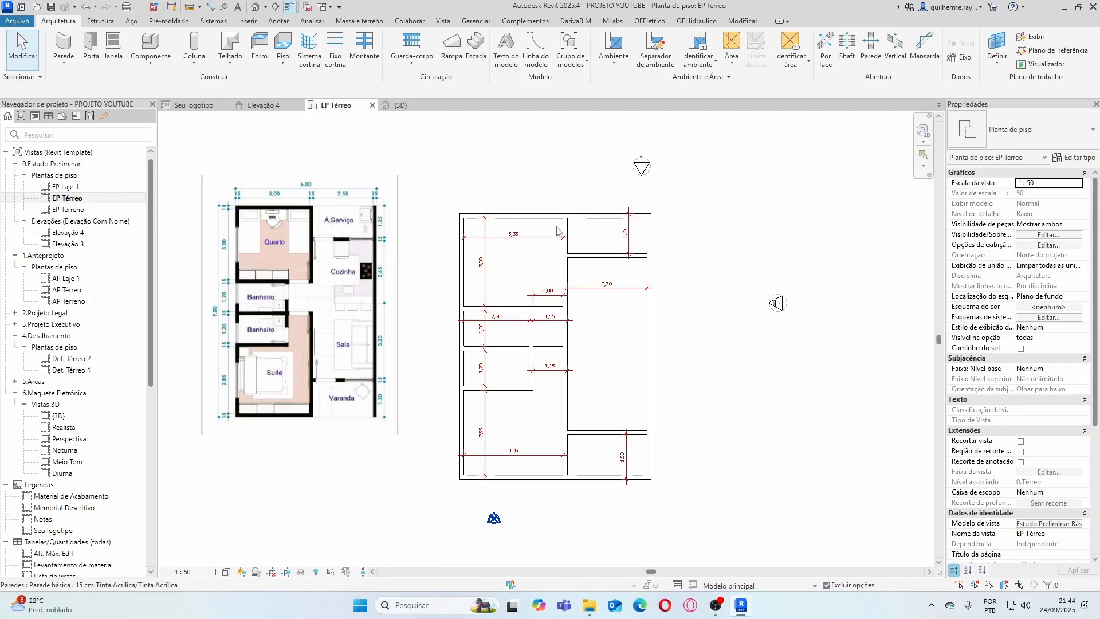
scroll(526, 256, down, 2)
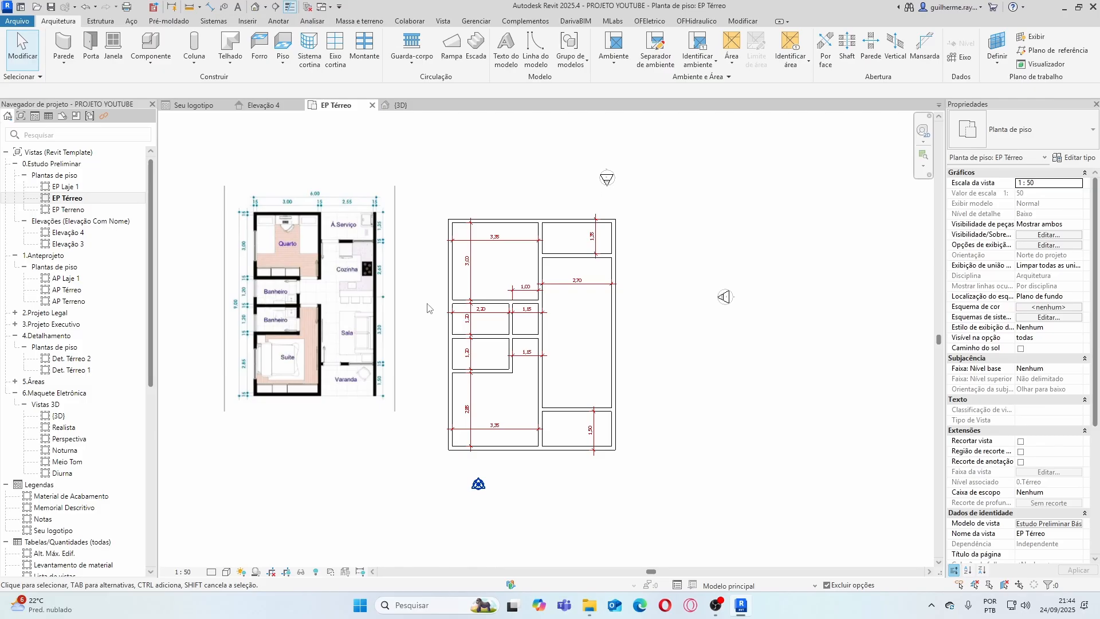
scroll(322, 208, up, 2)
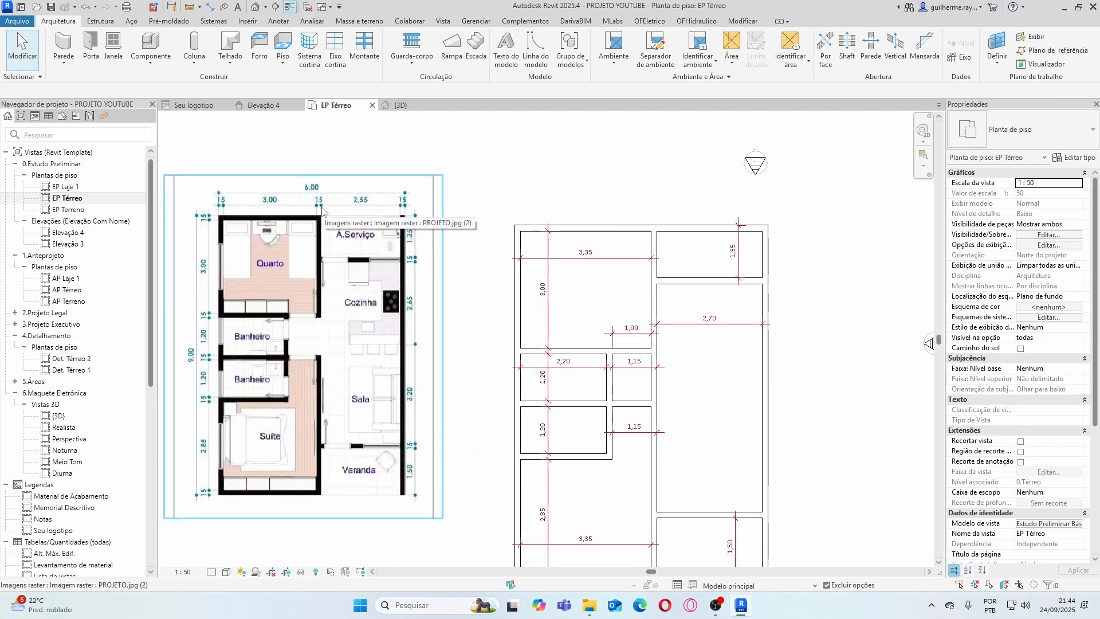
scroll(389, 229, down, 2)
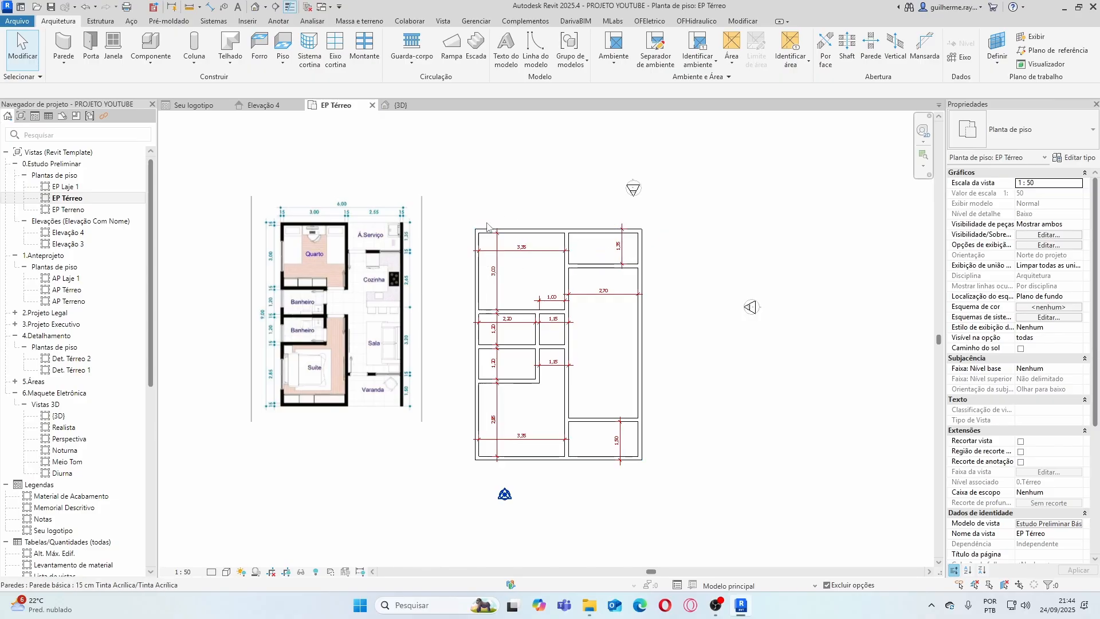
Save the project with the revised ground-floor wall layout
scroll(526, 226, down, 2)
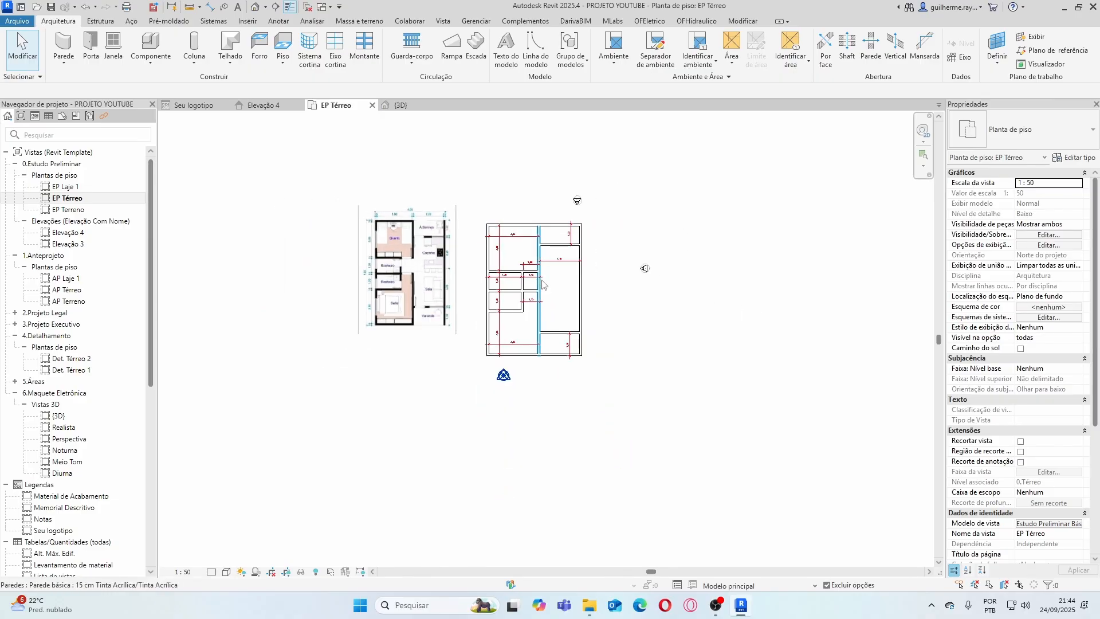
scroll(543, 283, down, 3)
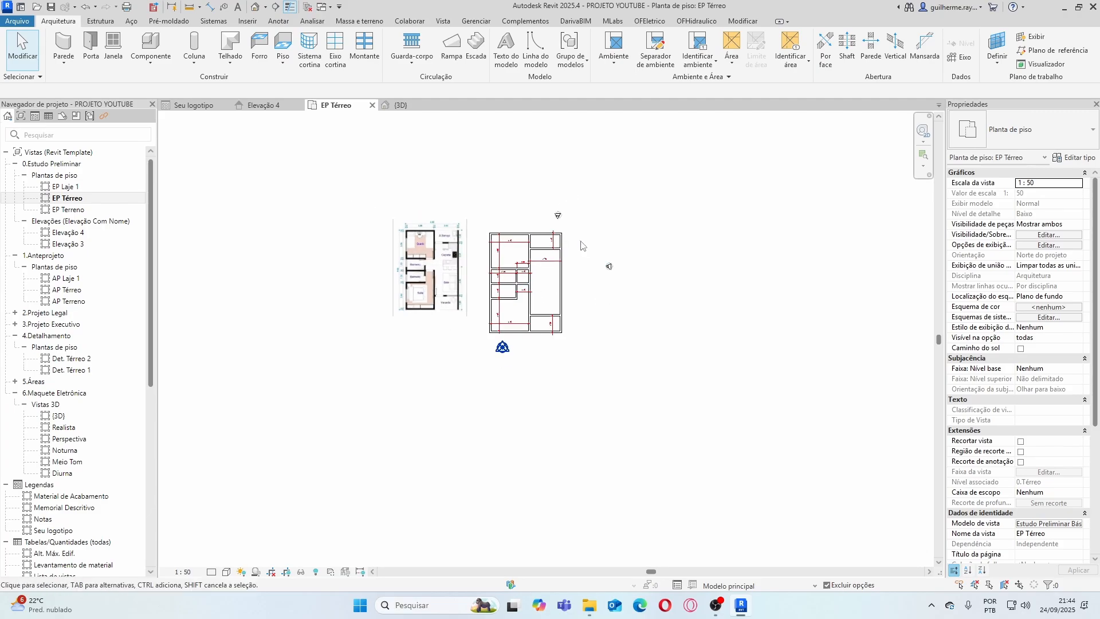
scroll(552, 269, up, 1)
scroll(549, 281, up, 1)
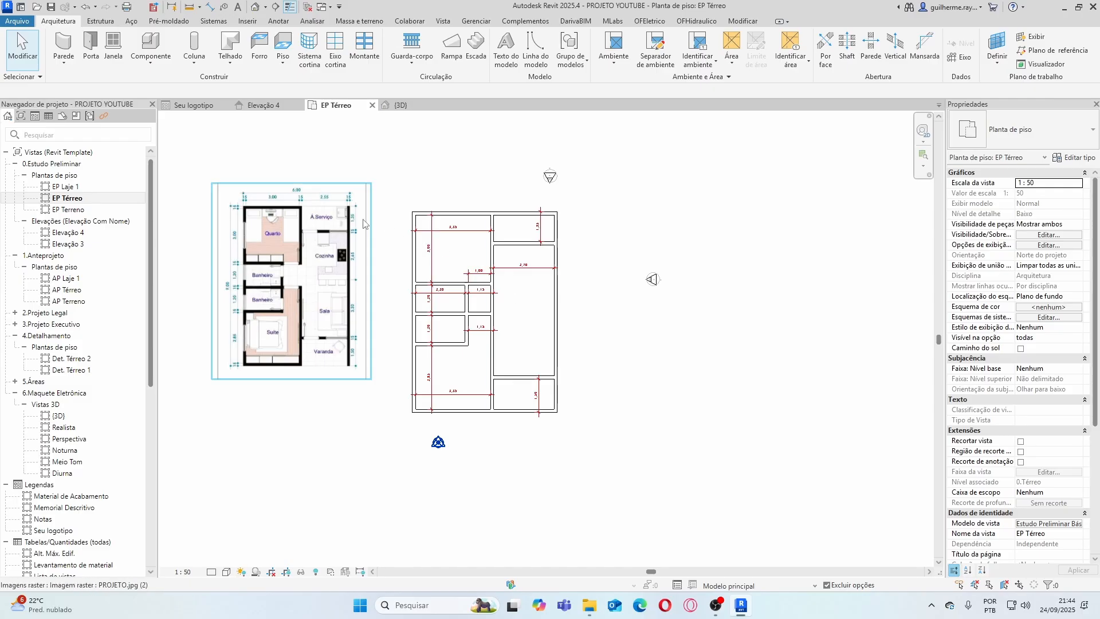
click(48, 7)
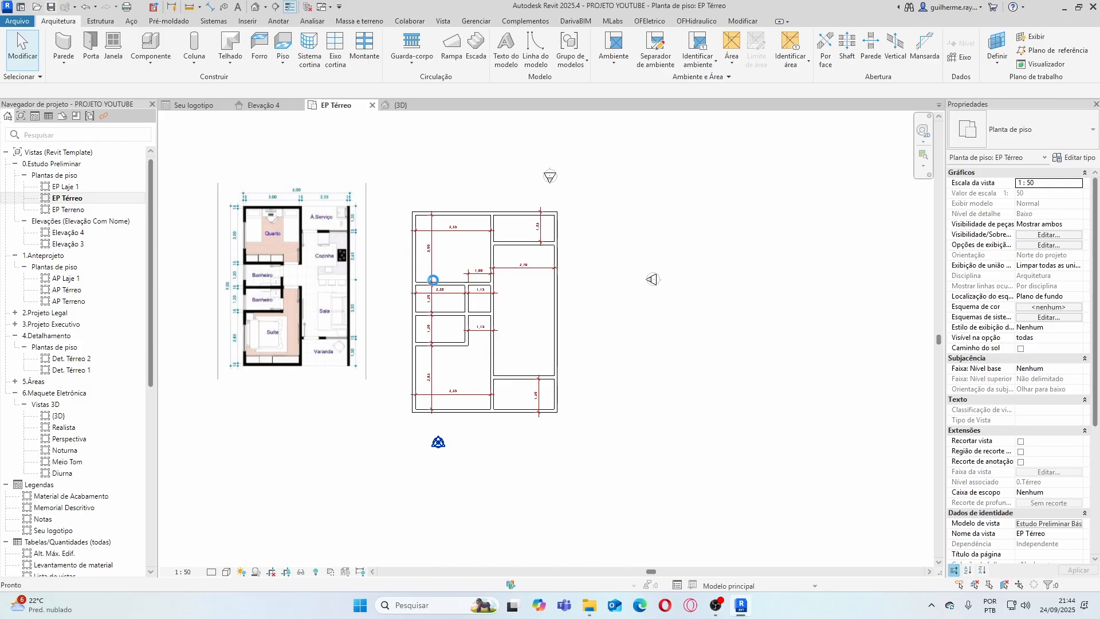